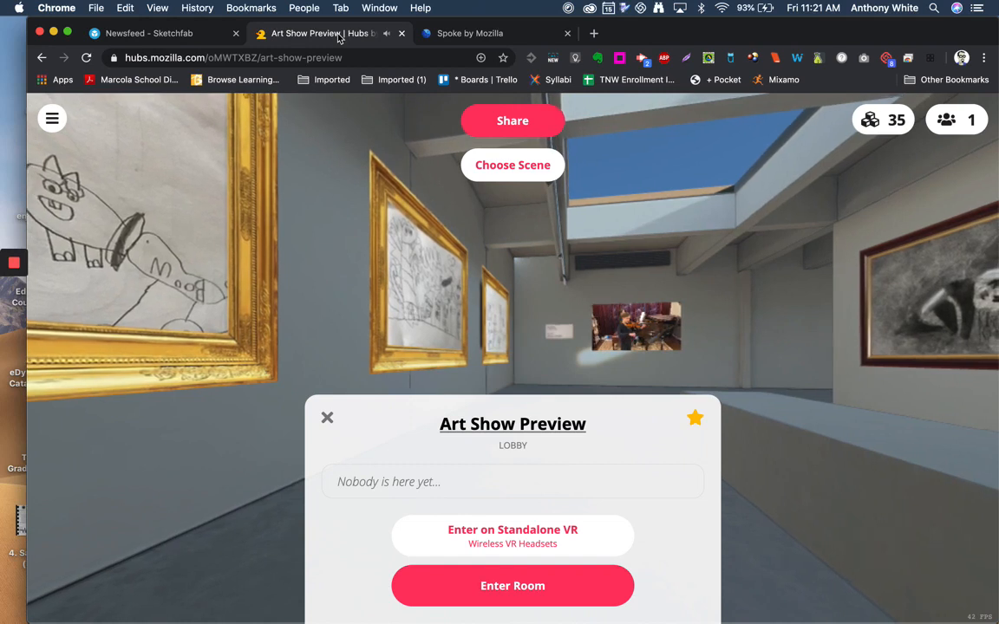
Go to the Hubs home page at hubs.mozilla.com and create a new room.
{"action": "left_click", "coordinate": [49, 118]}
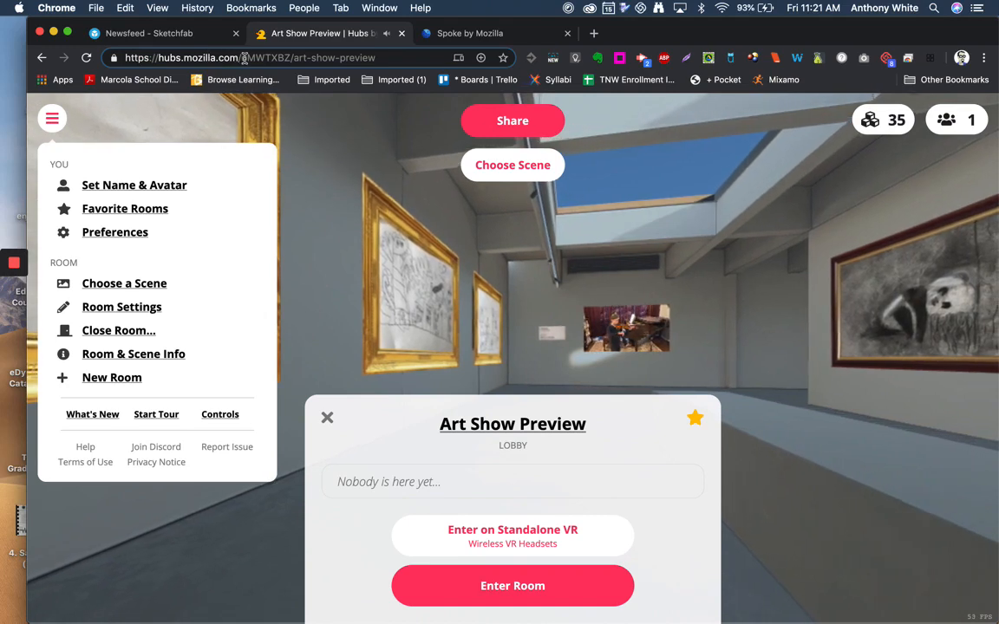
{"action": "left_click_drag", "start_coordinate": [241, 57], "coordinate": [422, 64]}
{"action": "key", "text": "BackSpace"}
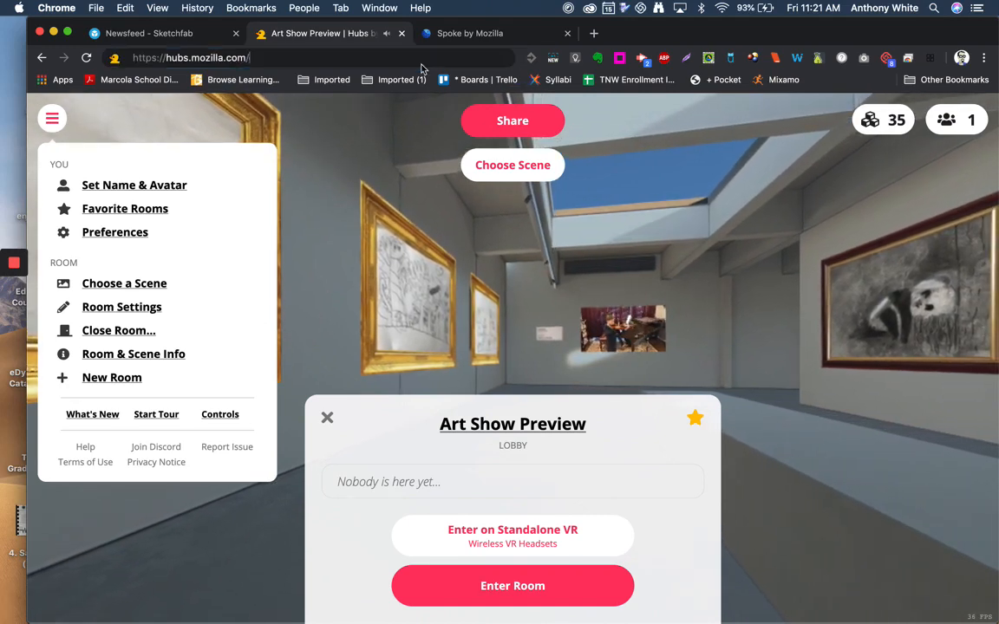
{"action": "key", "text": "Return"}
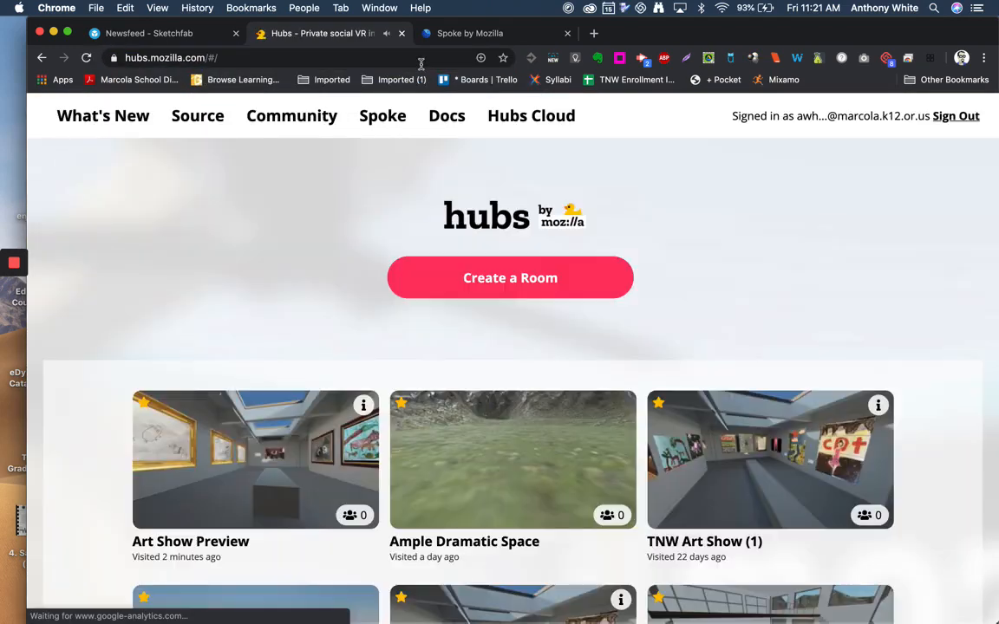
{"action": "scroll", "coordinate": [535, 266], "scroll_direction": "down", "scroll_amount": 1}
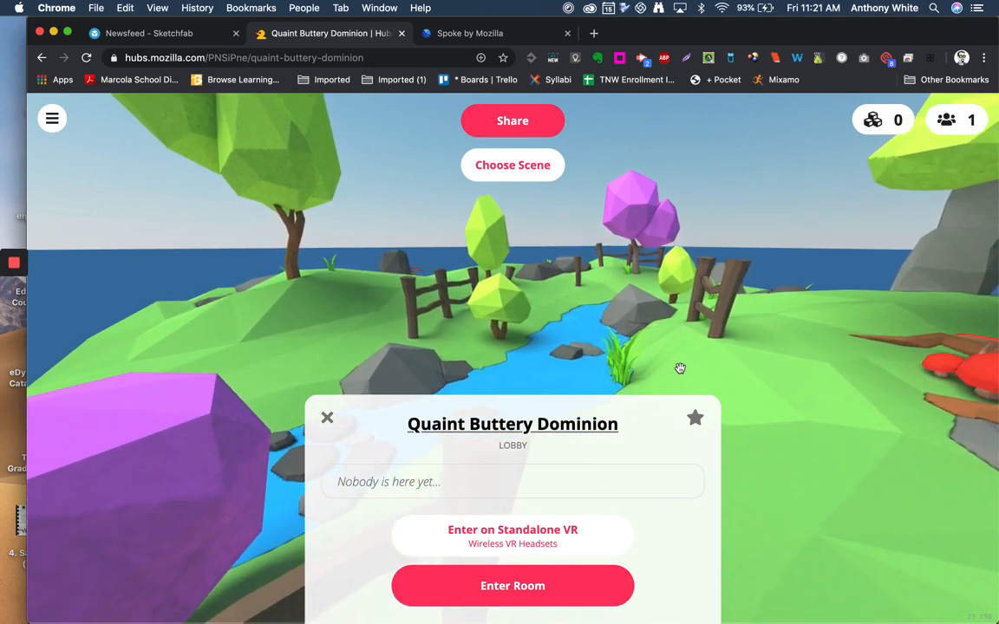
Change the room's scene to Hello WebXR Main Hall and highlight the room's web address.
{"action": "left_click", "coordinate": [510, 166]}
{"action": "left_click", "coordinate": [496, 288]}
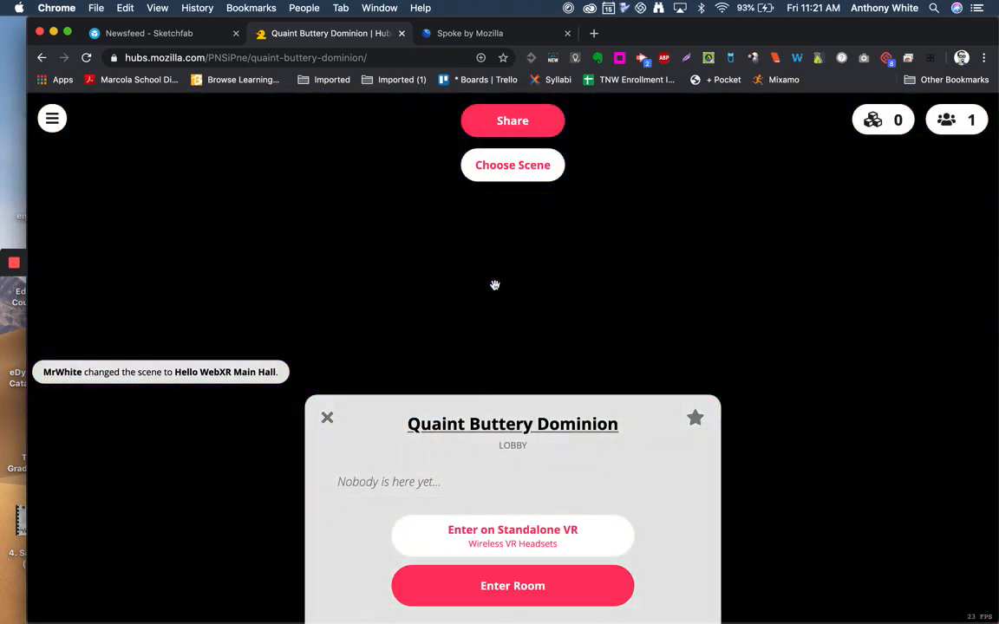
{"action": "left_click", "coordinate": [356, 57]}
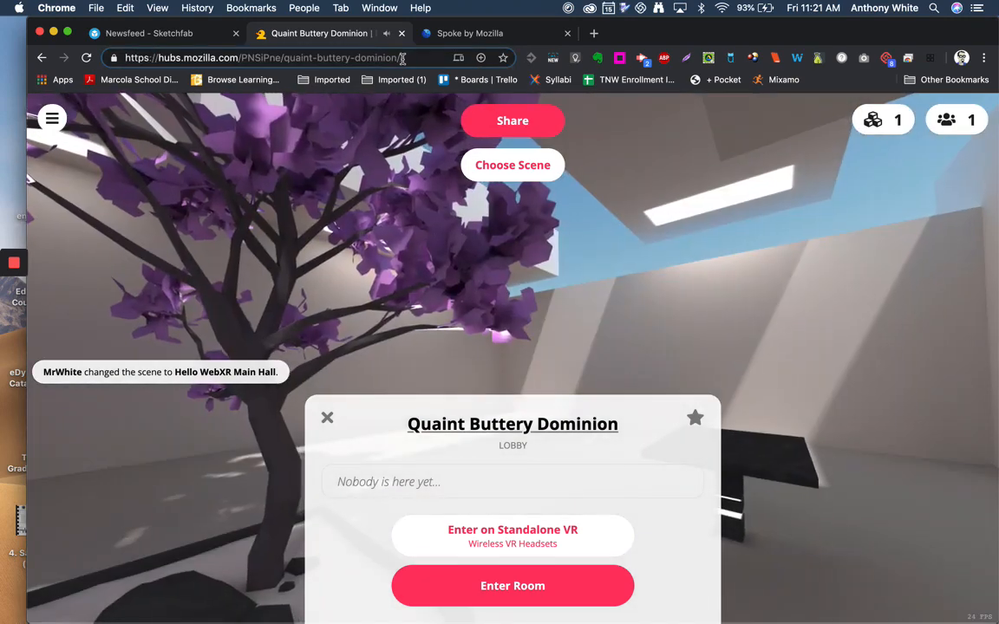
{"action": "left_click_drag", "start_coordinate": [402, 58], "coordinate": [91, 68]}
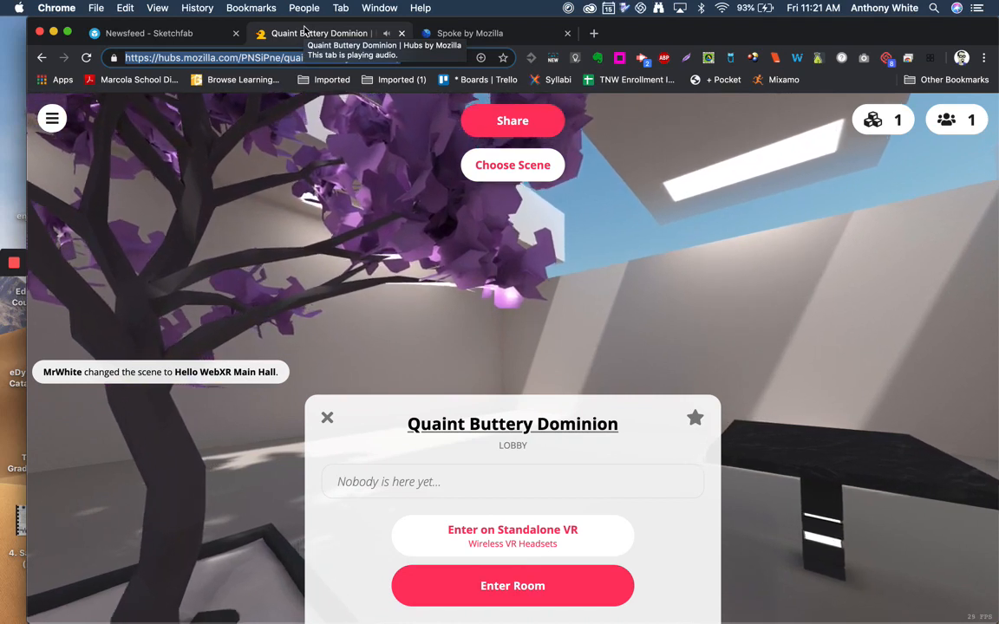
{"action": "left_click", "coordinate": [364, 60]}
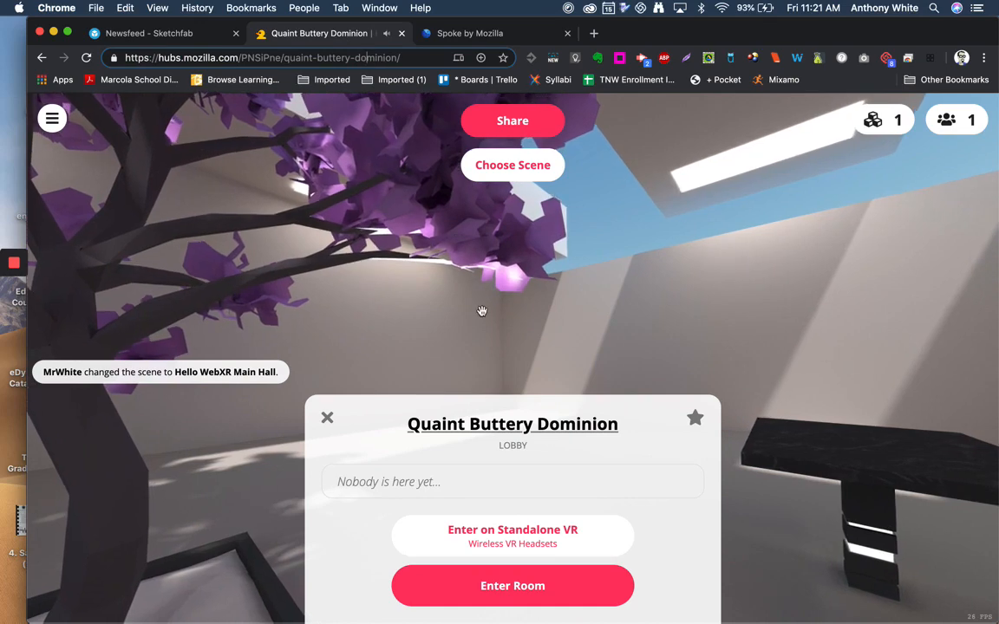
Rename the room as "This is a room" and apply the room settings.
{"action": "left_click", "coordinate": [480, 422]}
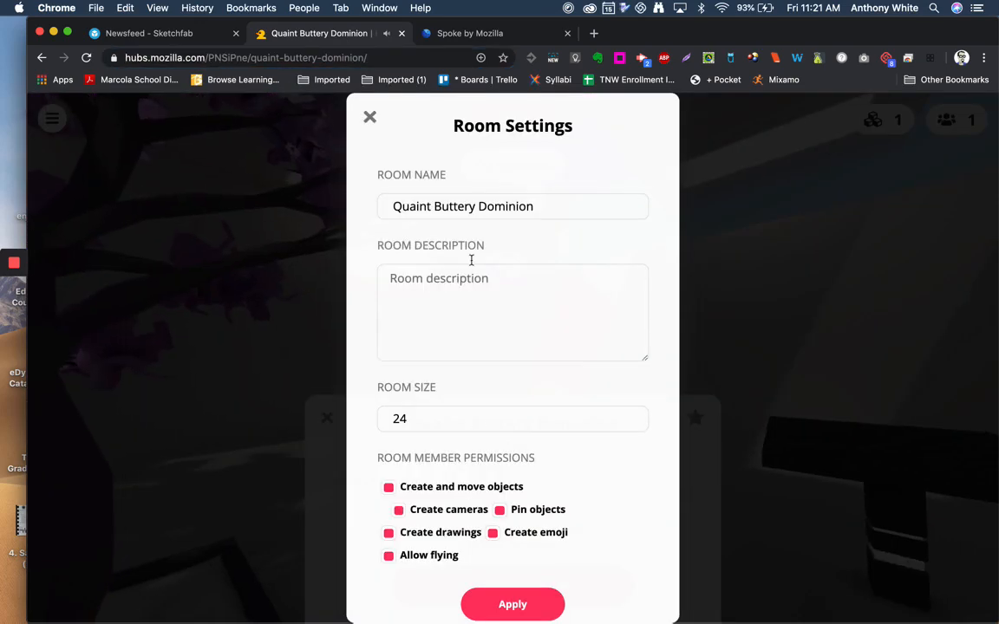
{"action": "triple_click", "coordinate": [489, 208]}
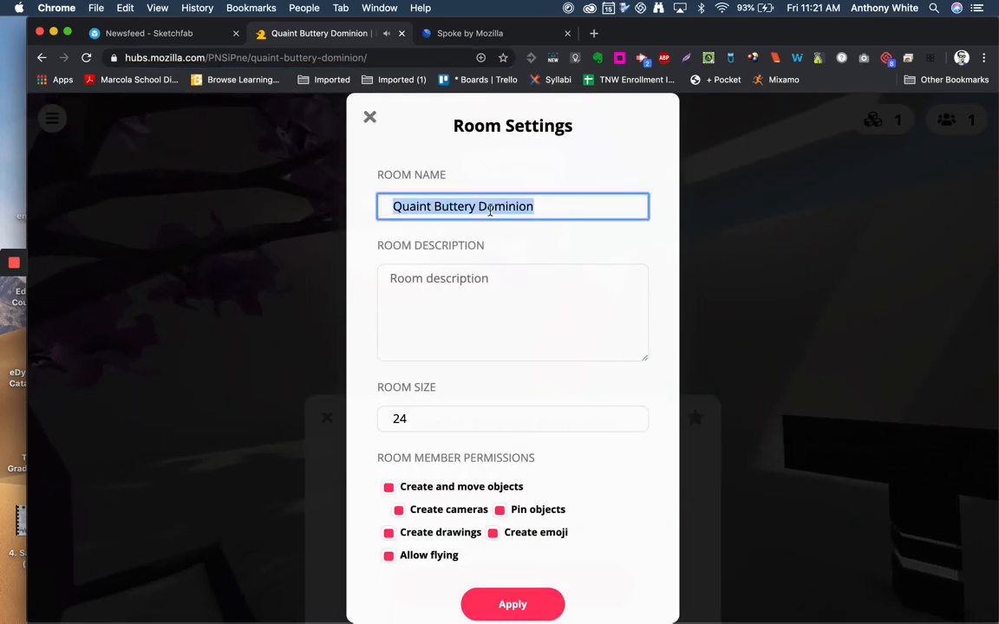
{"action": "type", "text": "This is a room"}
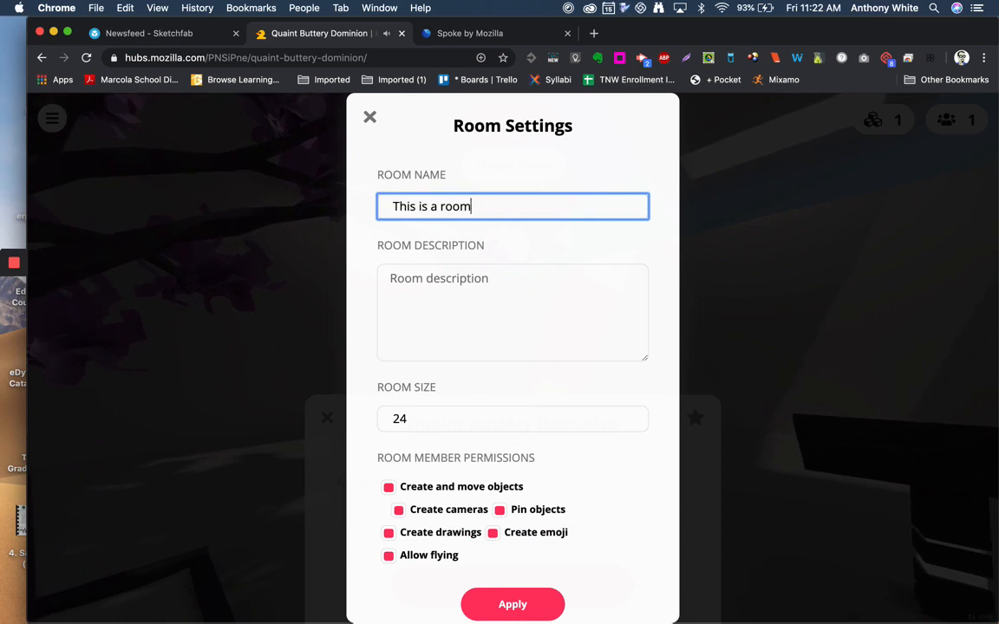
{"action": "left_click", "coordinate": [513, 603]}
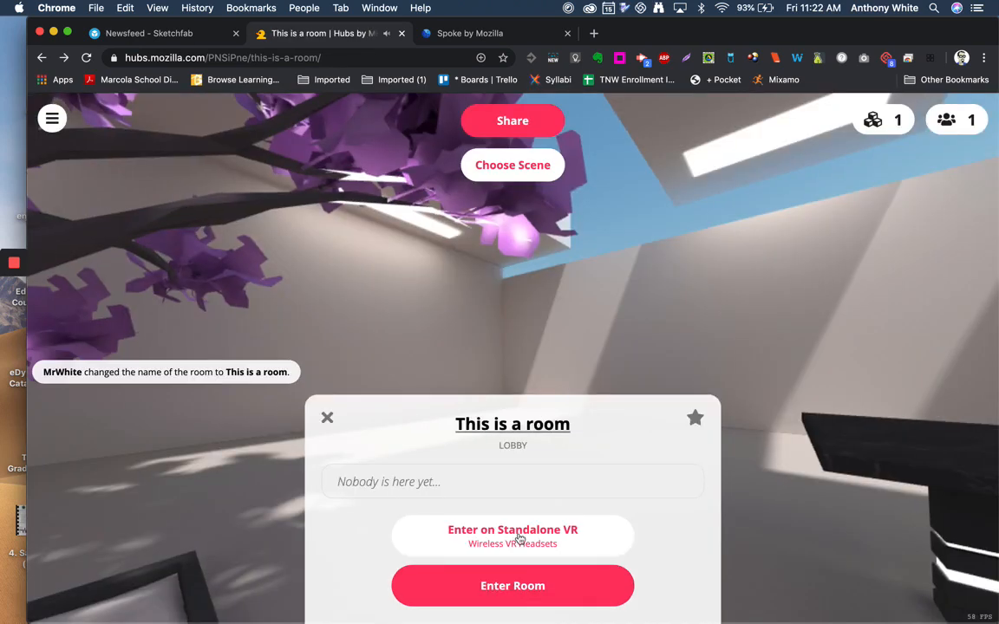
Examine the room's web address, sharing options and embed code, and close the sharing options.
{"action": "left_click", "coordinate": [336, 58]}
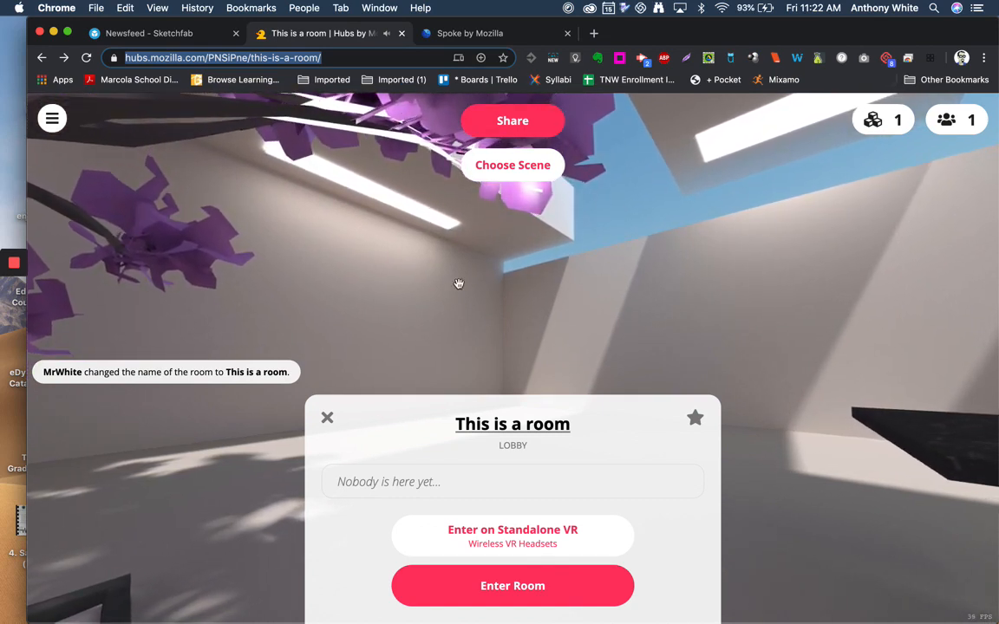
{"action": "left_click", "coordinate": [513, 121]}
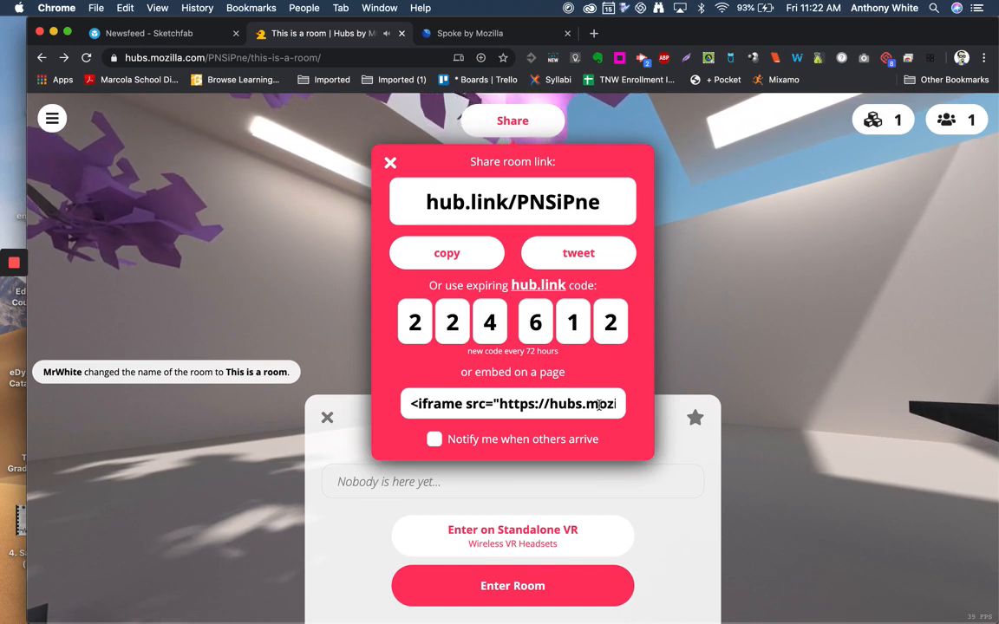
{"action": "left_click", "coordinate": [524, 411]}
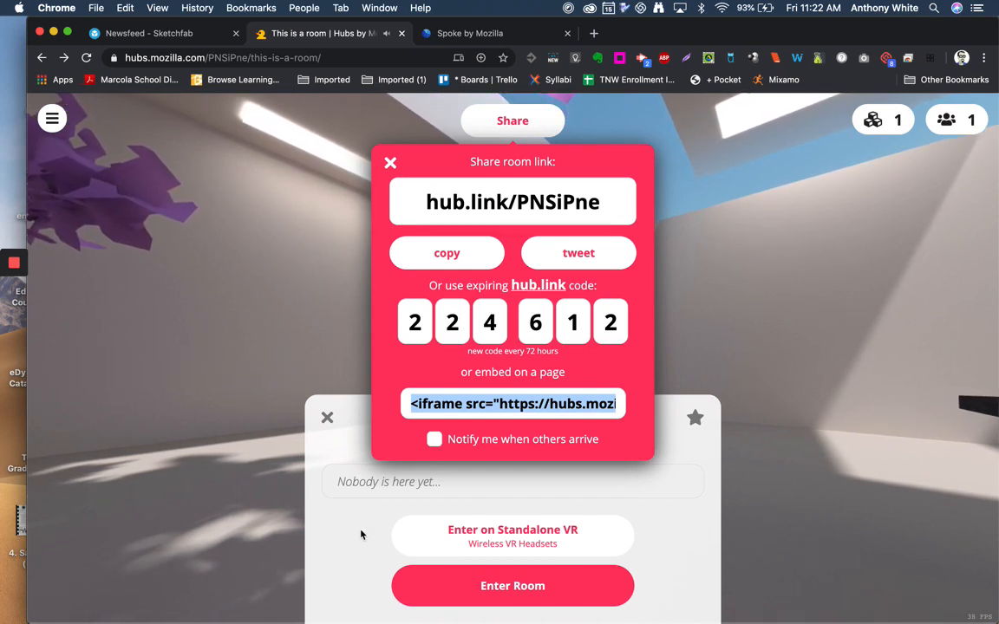
{"action": "left_click", "coordinate": [391, 165]}
Change the room's scene to TNW Art Show - Part 1 from the personal scenes.
{"action": "left_click", "coordinate": [499, 167]}
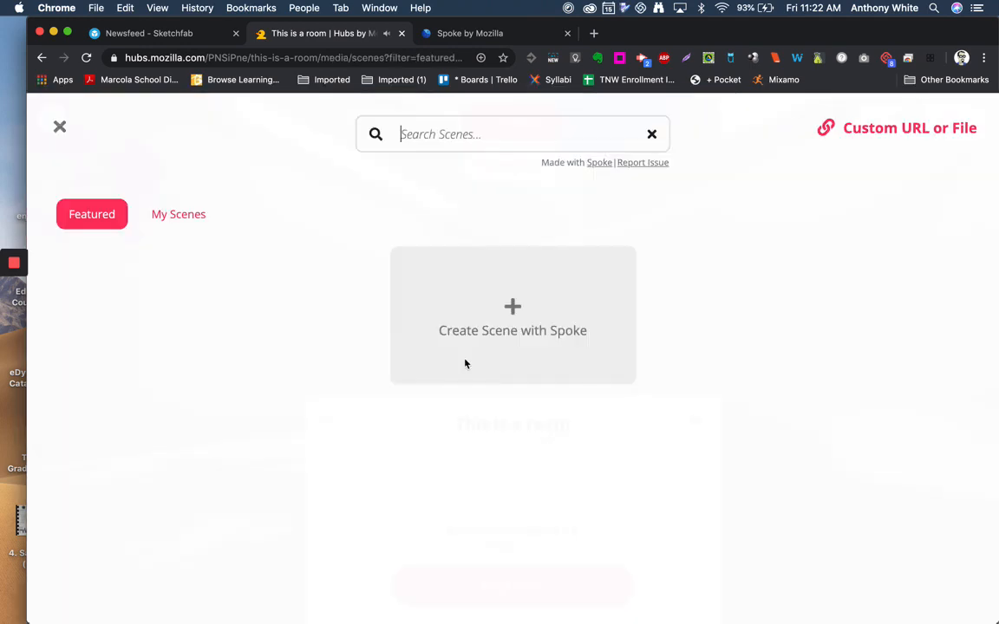
{"action": "left_click", "coordinate": [199, 214]}
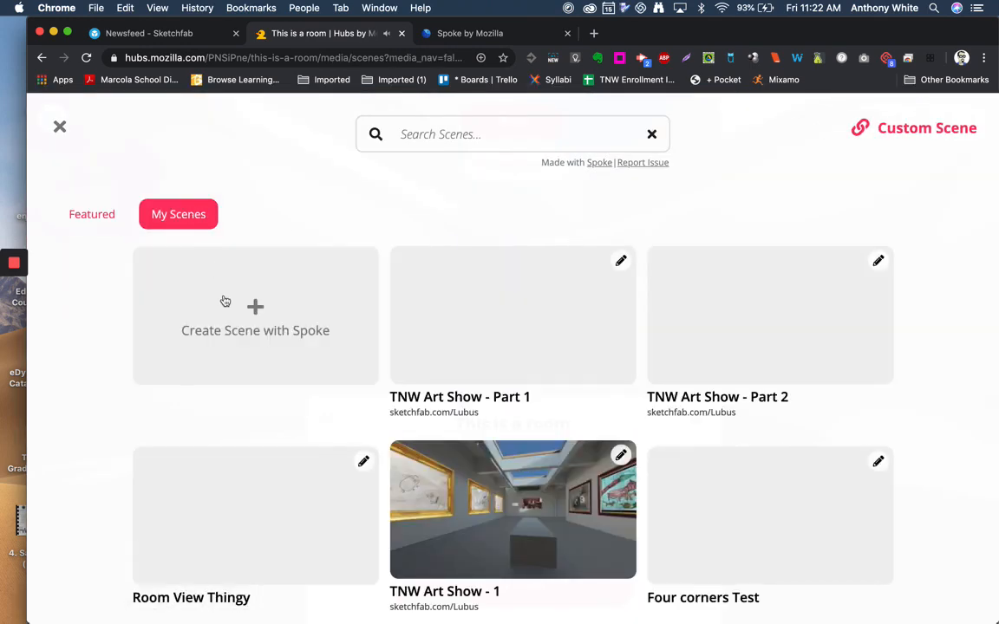
{"action": "left_click", "coordinate": [502, 317]}
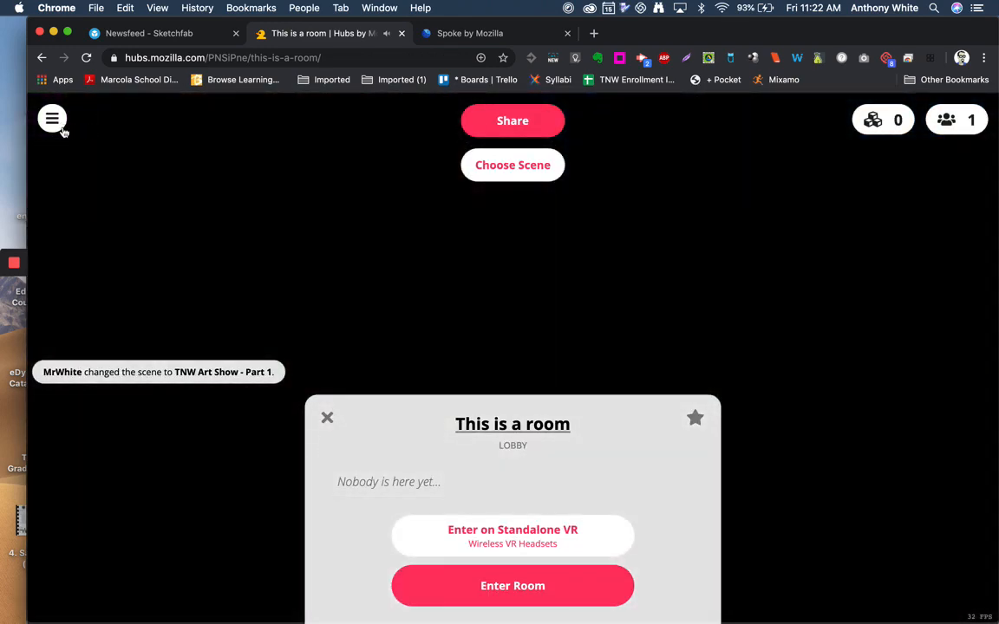
Show the room's main menu and highlight the room's web address.
{"action": "left_click", "coordinate": [52, 119]}
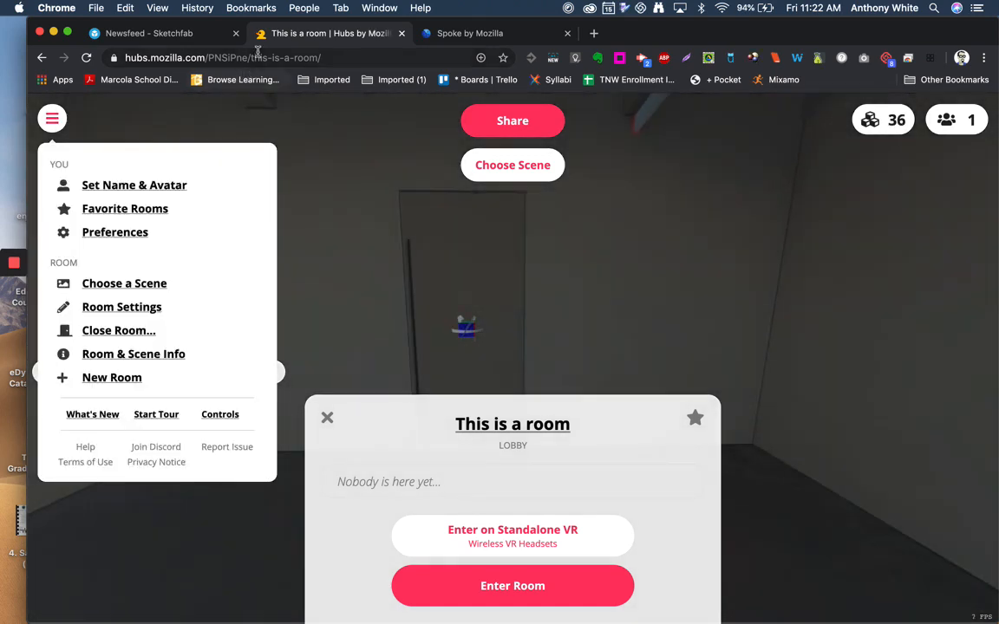
{"action": "left_click", "coordinate": [399, 57]}
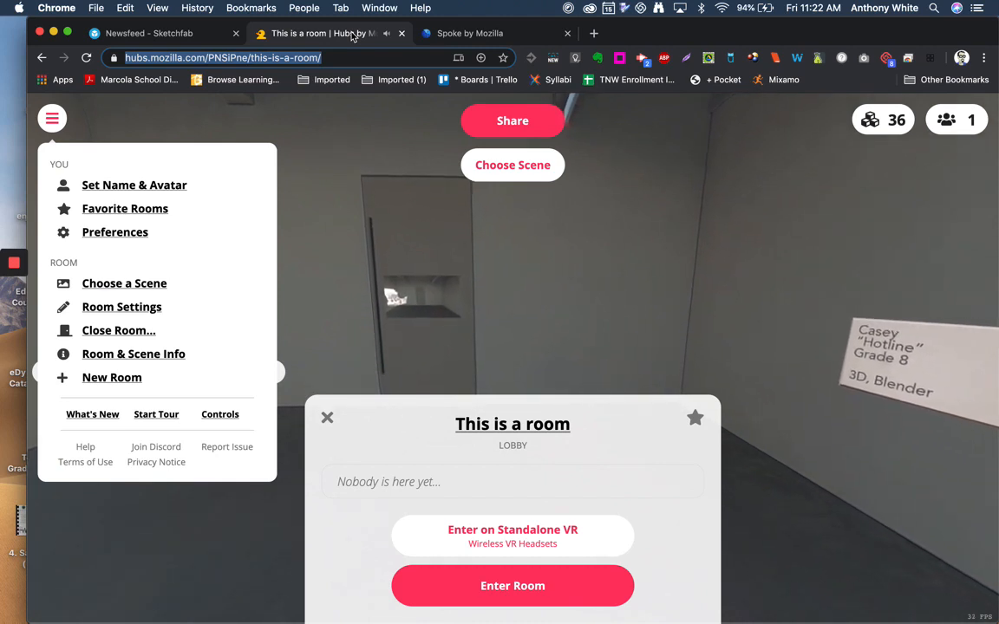
{"action": "left_click", "coordinate": [626, 441]}
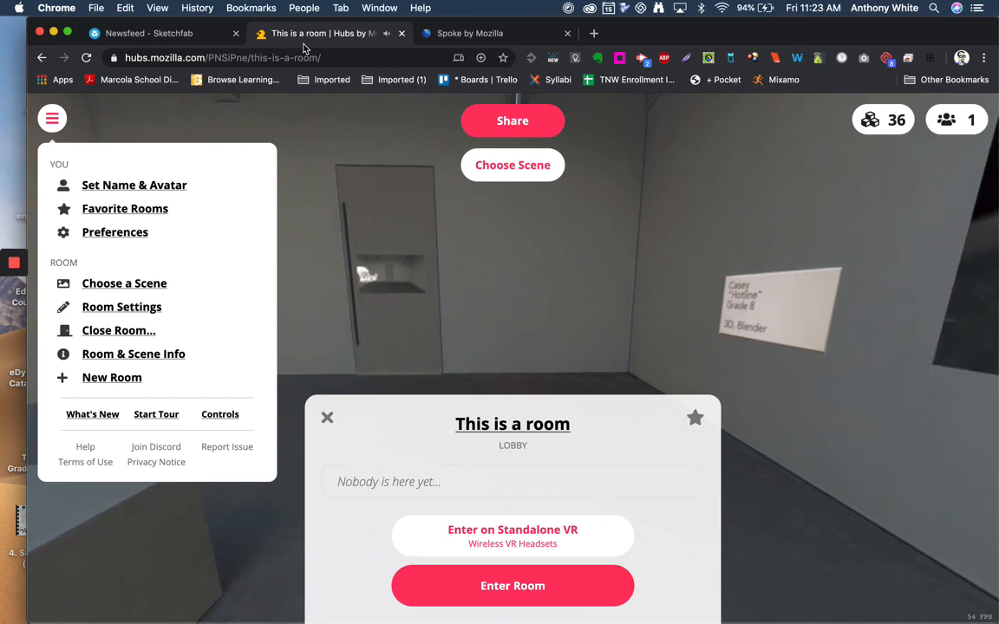
Browse all pages of the featured scenes and close the scene browser without choosing one.
{"action": "left_click", "coordinate": [479, 163]}
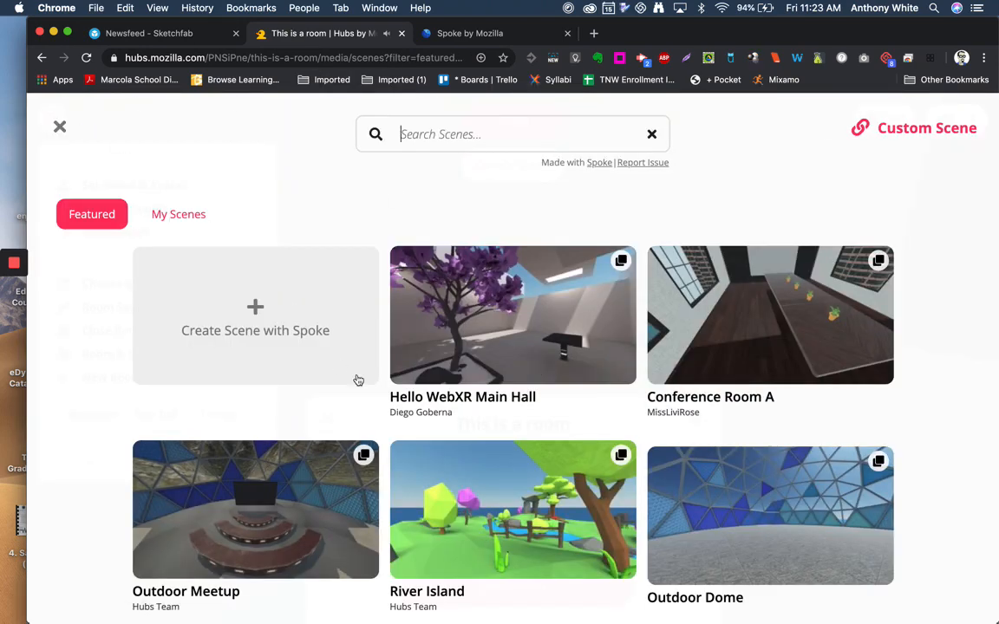
{"action": "scroll", "coordinate": [356, 379], "scroll_direction": "down", "scroll_amount": 10}
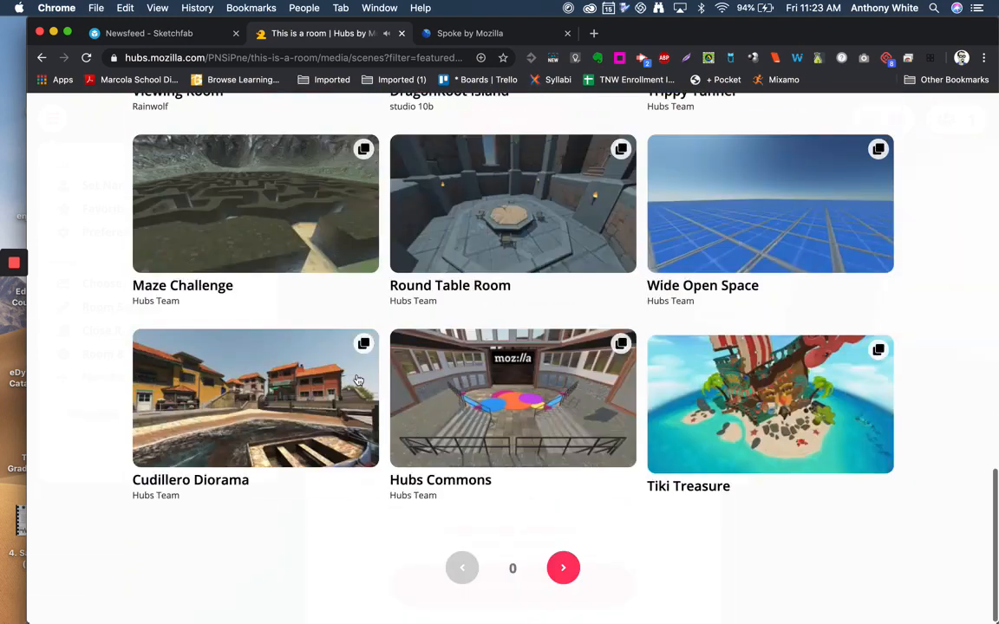
{"action": "left_click", "coordinate": [563, 567]}
{"action": "scroll", "coordinate": [628, 573], "scroll_direction": "down", "scroll_amount": 10}
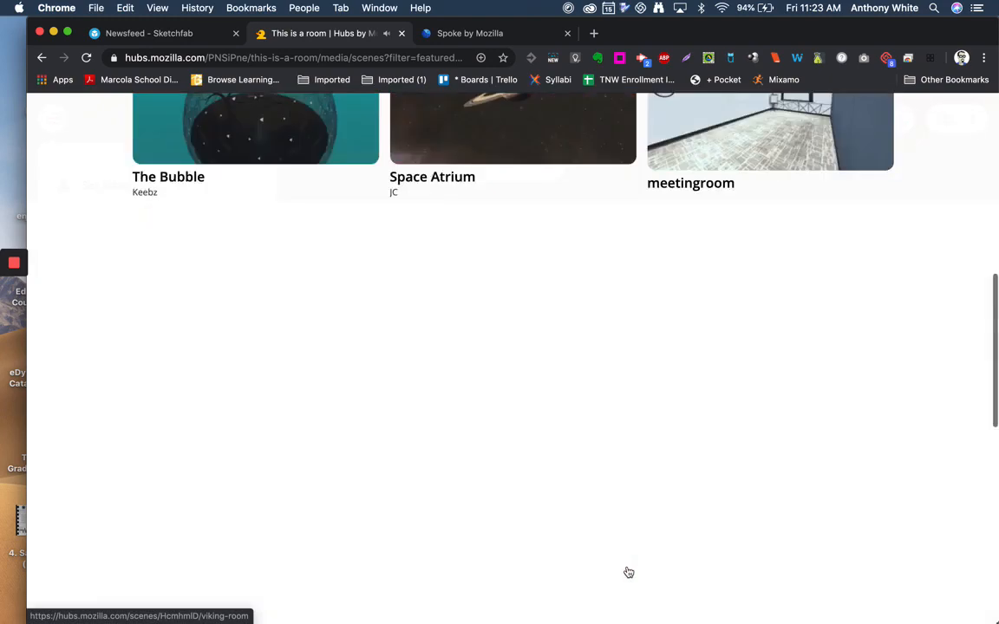
{"action": "left_click", "coordinate": [563, 568]}
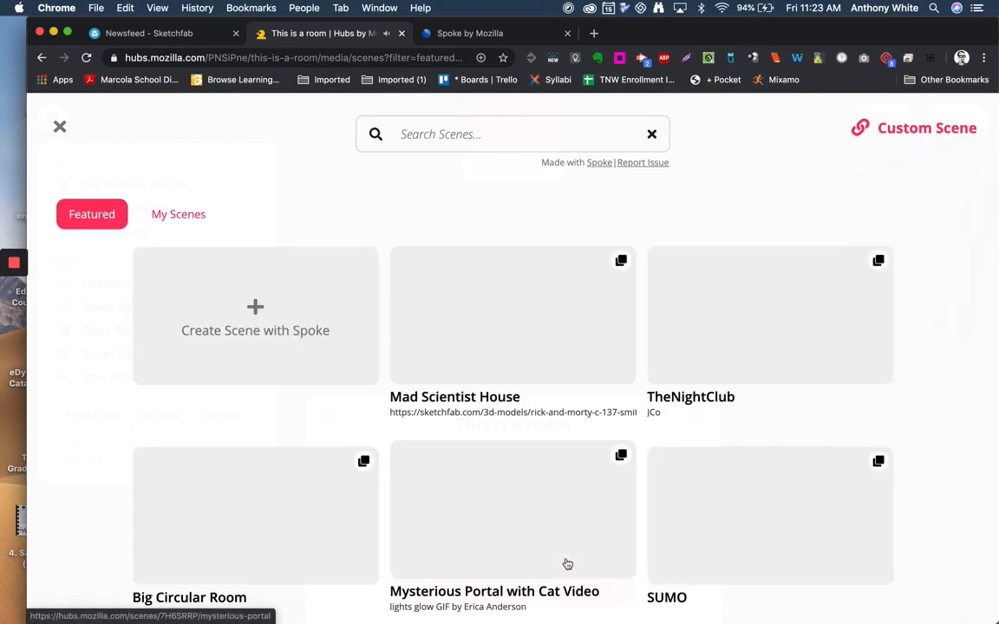
{"action": "scroll", "coordinate": [566, 565], "scroll_direction": "down", "scroll_amount": 10}
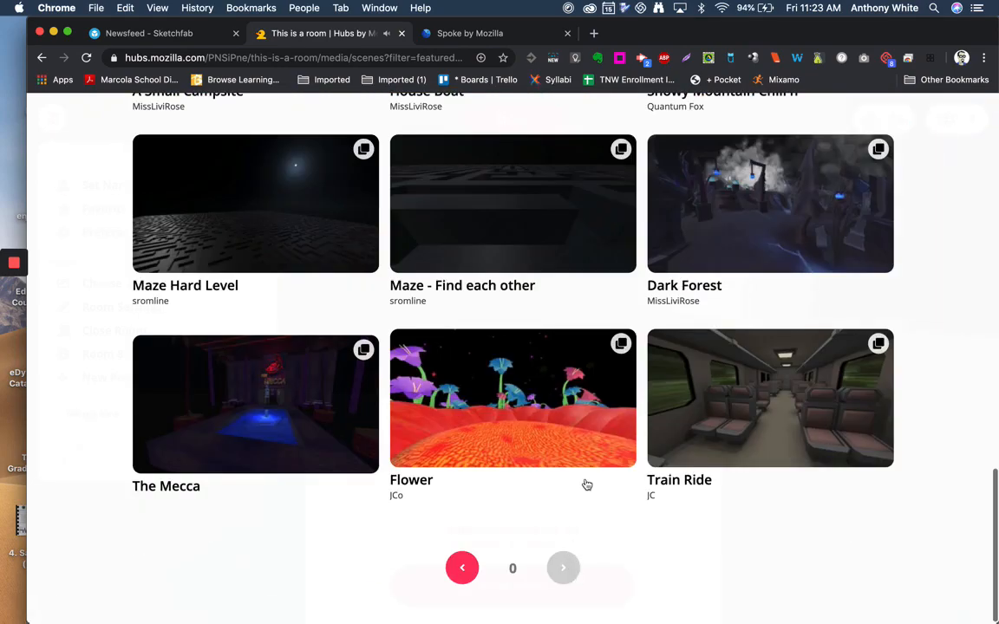
{"action": "scroll", "coordinate": [586, 484], "scroll_direction": "up", "scroll_amount": 15}
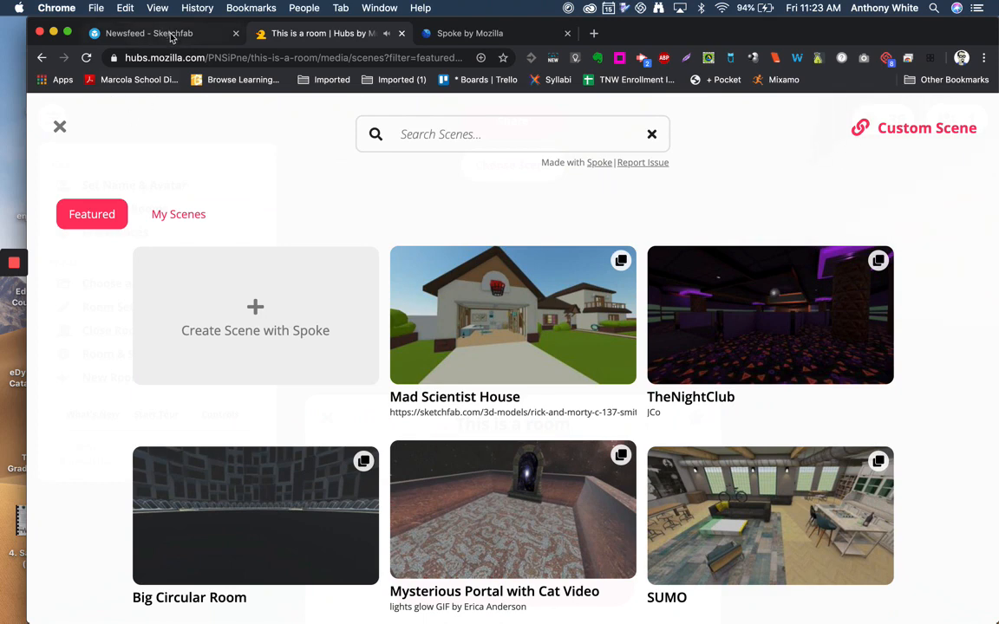
{"action": "left_click", "coordinate": [55, 127]}
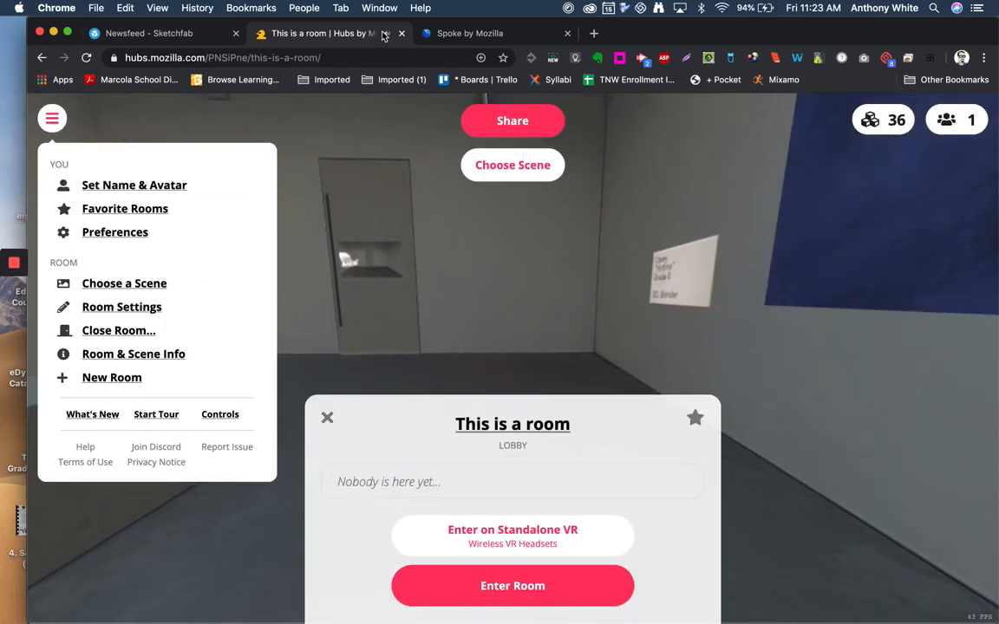
Leave the room and return to the Hubs home page at hubs.mozilla.com.
{"action": "left_click_drag", "start_coordinate": [205, 55], "coordinate": [357, 54]}
{"action": "key", "text": "BackSpace"}
{"action": "key", "text": "Return"}
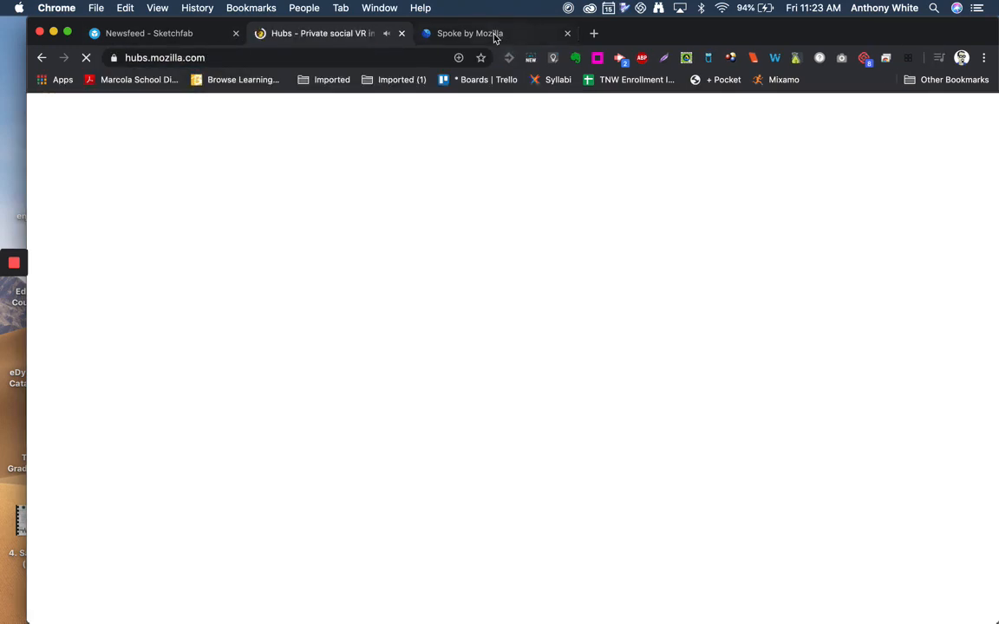
Switch to Spoke and open the TNW Art Show - Part 1 project.
{"action": "left_click", "coordinate": [495, 35]}
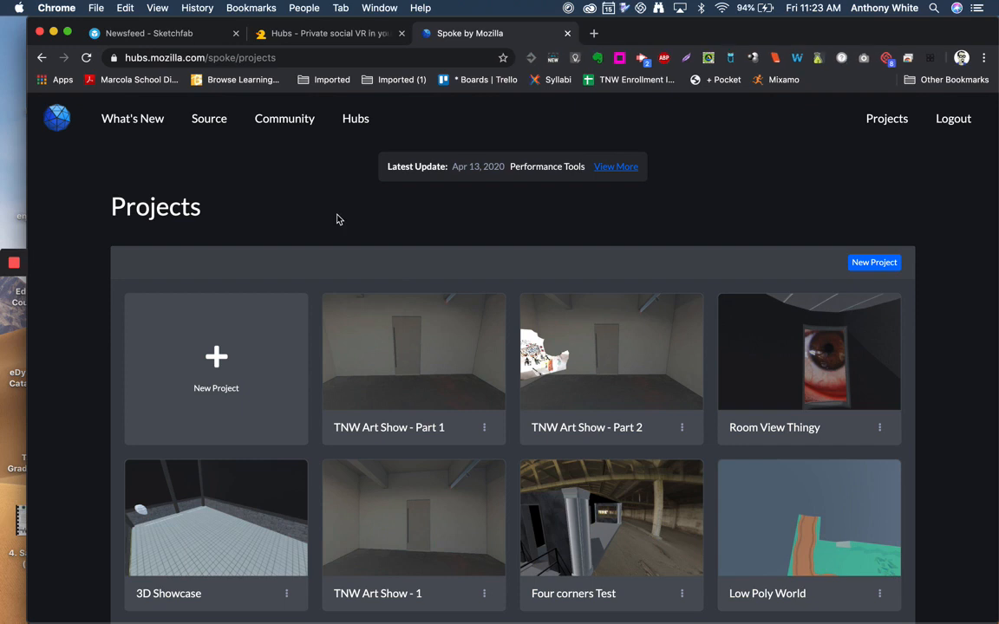
{"action": "left_click", "coordinate": [387, 337]}
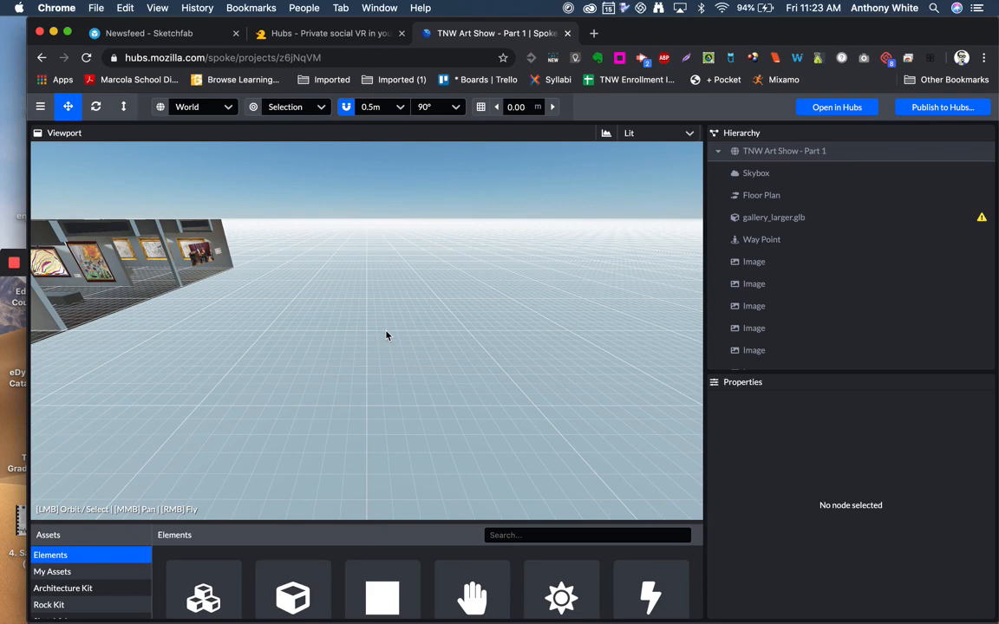
Examine the art gallery building from outside by flying around it in the viewport.
{"action": "right_click_drag", "start_coordinate": [357, 306], "coordinate": [505, 260]}
{"action": "key", "text": "w"}
{"action": "key", "text": "s"}
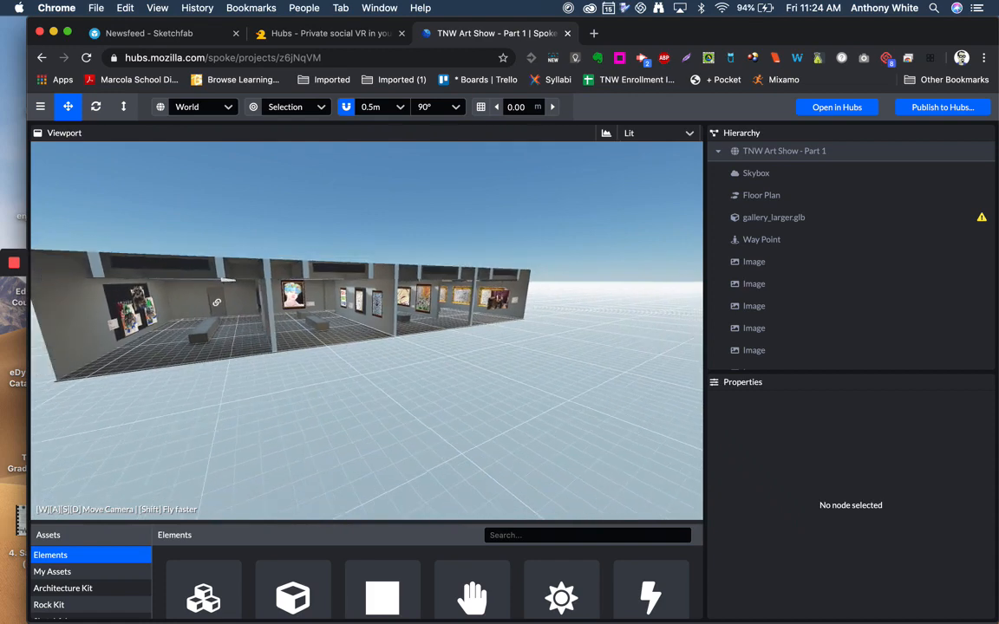
{"action": "key", "text": "a"}
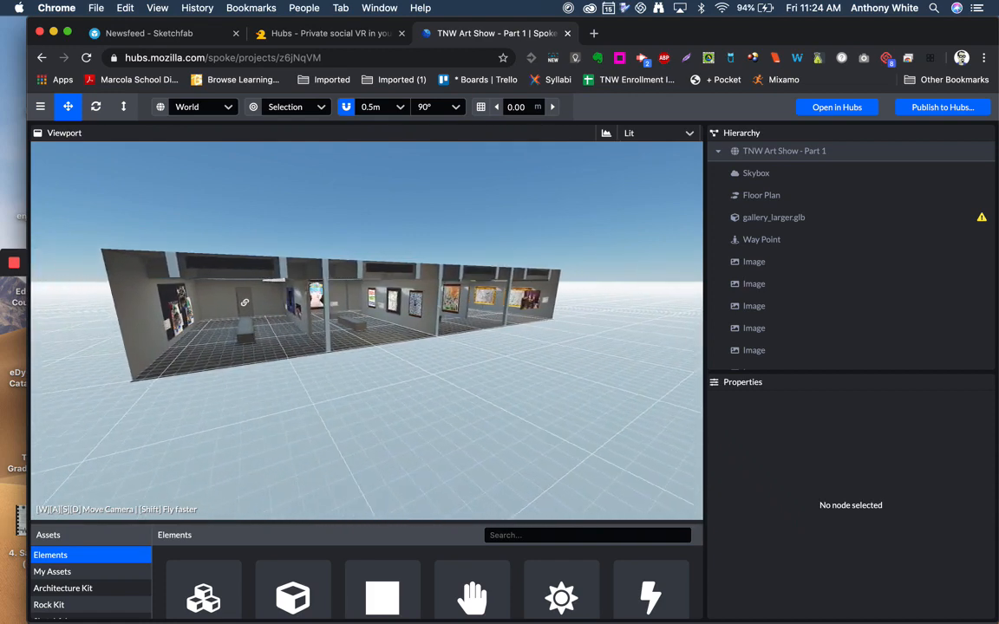
{"action": "key", "text": "w"}
Fly through the inside of the gallery and examine the framed artworks on both walls.
{"action": "mouse_move", "coordinate": [505, 260]}
{"action": "right_mouse_down"}
{"action": "mouse_move", "coordinate": [504, 314]}
{"action": "mouse_move", "coordinate": [505, 210]}
{"action": "mouse_move", "coordinate": [505, 229]}
{"action": "mouse_move", "coordinate": [432, 222]}
{"action": "mouse_move", "coordinate": [338, 234]}
{"action": "mouse_move", "coordinate": [338, 258]}
{"action": "mouse_move", "coordinate": [217, 255]}
{"action": "mouse_move", "coordinate": [174, 248]}
{"action": "mouse_move", "coordinate": [177, 236]}
{"action": "mouse_move", "coordinate": [167, 236]}
{"action": "mouse_move", "coordinate": [468, 255]}
{"action": "mouse_move", "coordinate": [546, 286]}
{"action": "mouse_move", "coordinate": [531, 228]}
{"action": "mouse_move", "coordinate": [347, 224]}
{"action": "mouse_move", "coordinate": [286, 195]}
{"action": "mouse_move", "coordinate": [261, 234]}
{"action": "mouse_move", "coordinate": [304, 255]}
{"action": "mouse_move", "coordinate": [56, 247]}
{"action": "right_mouse_up"}
{"action": "key", "text": "w"}
{"action": "key", "text": "d"}
{"action": "key", "text": "w"}
{"action": "key", "text": "d"}
{"action": "key", "text": "w"}
{"action": "key", "text": "s"}
{"action": "key", "text": "a"}
{"action": "key", "text": "w"}
{"action": "key", "text": "a"}
{"action": "key", "text": "w"}
{"action": "key", "text": "w"}
{"action": "key", "text": "d"}
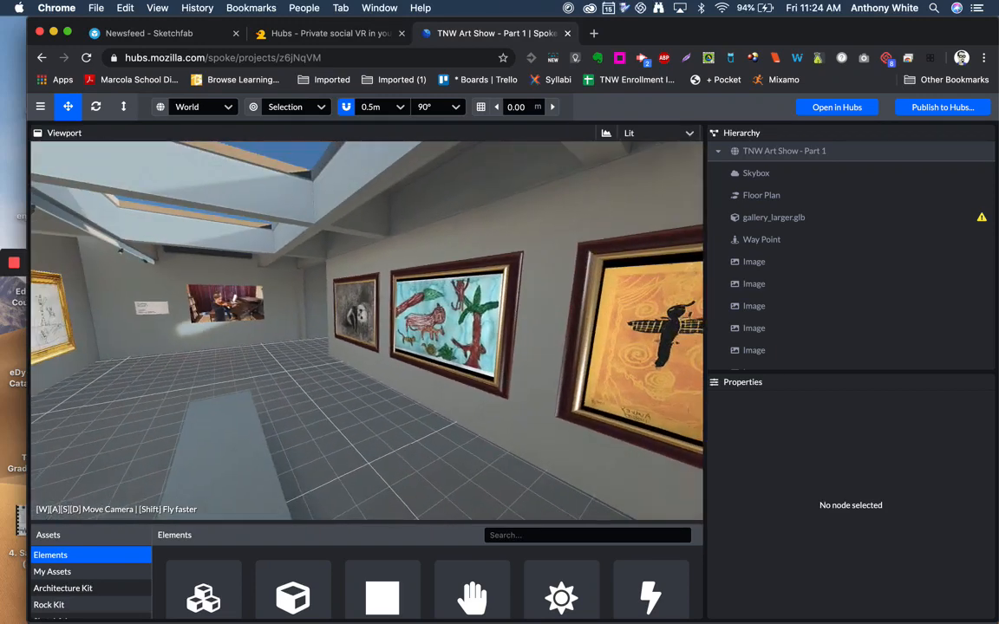
{"action": "right_click_drag", "start_coordinate": [607, 320], "coordinate": [356, 306]}
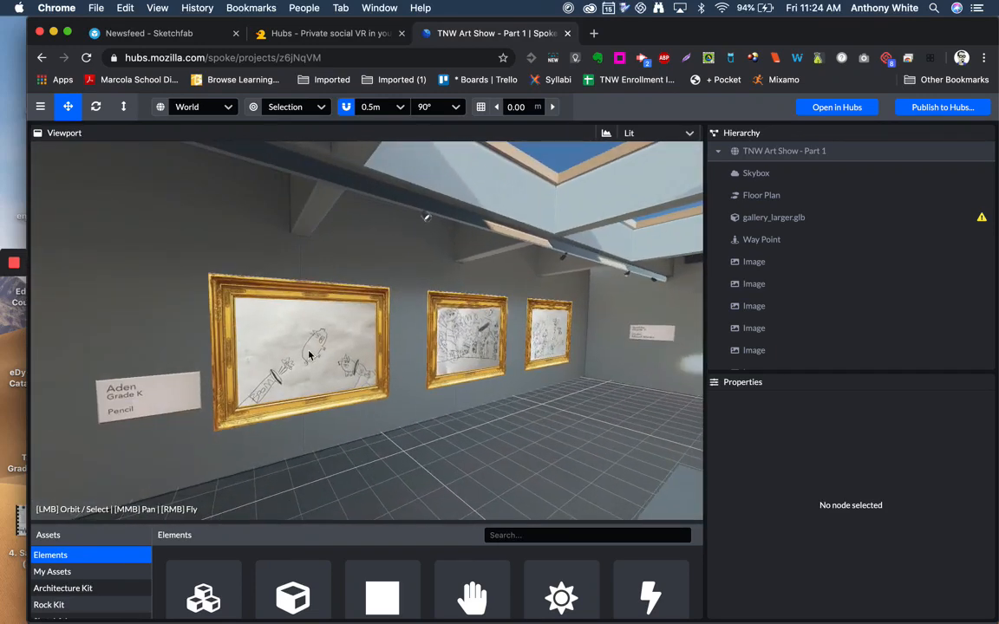
Inspect the properties of the pencil drawing's wall label, its framed image and the violin performance video by selecting each one.
{"action": "left_click", "coordinate": [151, 403]}
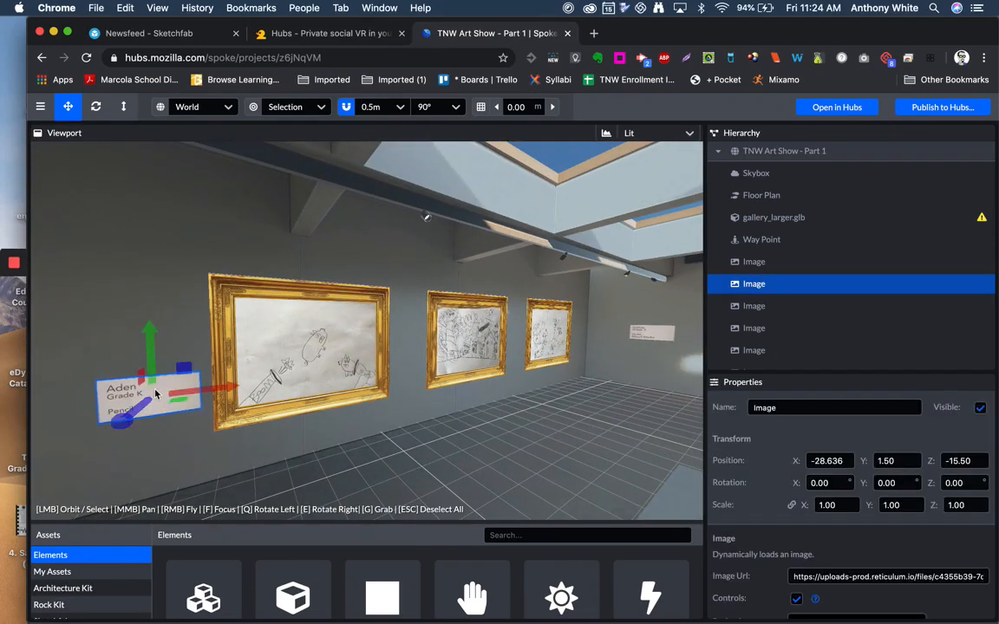
{"action": "left_click", "coordinate": [317, 351]}
{"action": "key", "text": "w"}
{"action": "mouse_move", "coordinate": [433, 445]}
{"action": "right_mouse_down"}
{"action": "mouse_move", "coordinate": [372, 444]}
{"action": "mouse_move", "coordinate": [694, 438]}
{"action": "mouse_move", "coordinate": [698, 407]}
{"action": "mouse_move", "coordinate": [612, 451]}
{"action": "mouse_move", "coordinate": [624, 473]}
{"action": "right_mouse_up"}
{"action": "key", "text": "a"}
{"action": "key", "text": "w"}
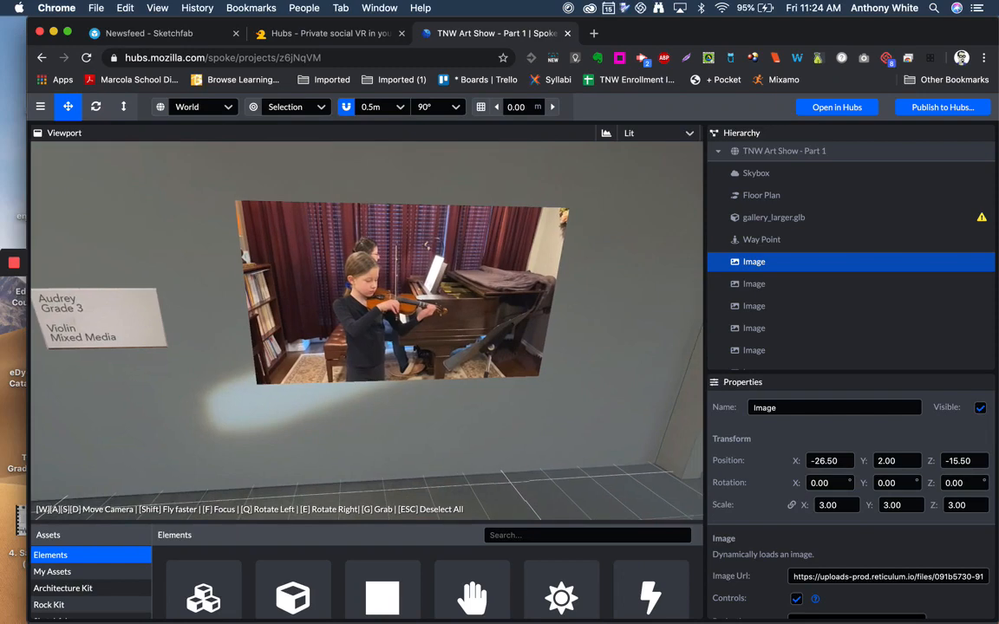
{"action": "left_click", "coordinate": [401, 343]}
{"action": "left_click_drag", "start_coordinate": [400, 342], "coordinate": [512, 345]}
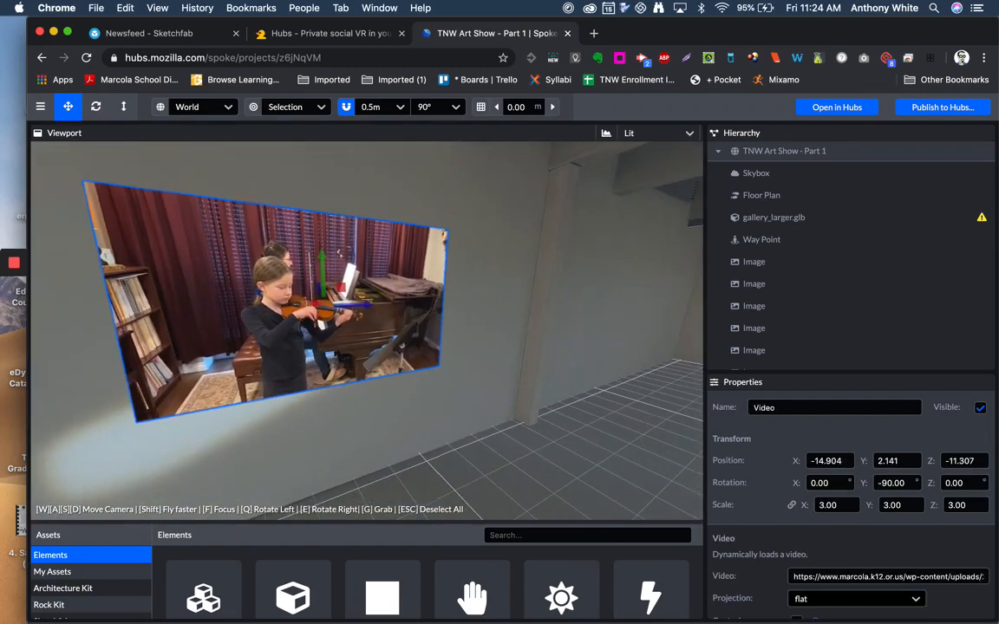
Fly through the remaining gallery rooms and examine the artworks displayed beyond the violin video.
{"action": "key", "text": "w"}
{"action": "mouse_move", "coordinate": [512, 345]}
{"action": "right_mouse_down"}
{"action": "mouse_move", "coordinate": [659, 352]}
{"action": "mouse_move", "coordinate": [633, 295]}
{"action": "mouse_move", "coordinate": [681, 347]}
{"action": "mouse_move", "coordinate": [693, 308]}
{"action": "mouse_move", "coordinate": [625, 243]}
{"action": "mouse_move", "coordinate": [580, 290]}
{"action": "mouse_move", "coordinate": [564, 338]}
{"action": "mouse_move", "coordinate": [512, 347]}
{"action": "mouse_move", "coordinate": [408, 295]}
{"action": "mouse_move", "coordinate": [494, 264]}
{"action": "mouse_move", "coordinate": [520, 260]}
{"action": "mouse_move", "coordinate": [508, 273]}
{"action": "mouse_move", "coordinate": [607, 247]}
{"action": "mouse_move", "coordinate": [659, 252]}
{"action": "mouse_move", "coordinate": [702, 286]}
{"action": "mouse_move", "coordinate": [564, 282]}
{"action": "mouse_move", "coordinate": [476, 260]}
{"action": "mouse_move", "coordinate": [607, 295]}
{"action": "mouse_move", "coordinate": [698, 303]}
{"action": "mouse_move", "coordinate": [529, 199]}
{"action": "mouse_move", "coordinate": [487, 430]}
{"action": "right_mouse_up"}
{"action": "key", "text": "w"}
{"action": "key", "text": "w"}
{"action": "key", "text": "w"}
{"action": "key", "text": "w"}
{"action": "key", "text": "w"}
{"action": "key", "text": "w"}
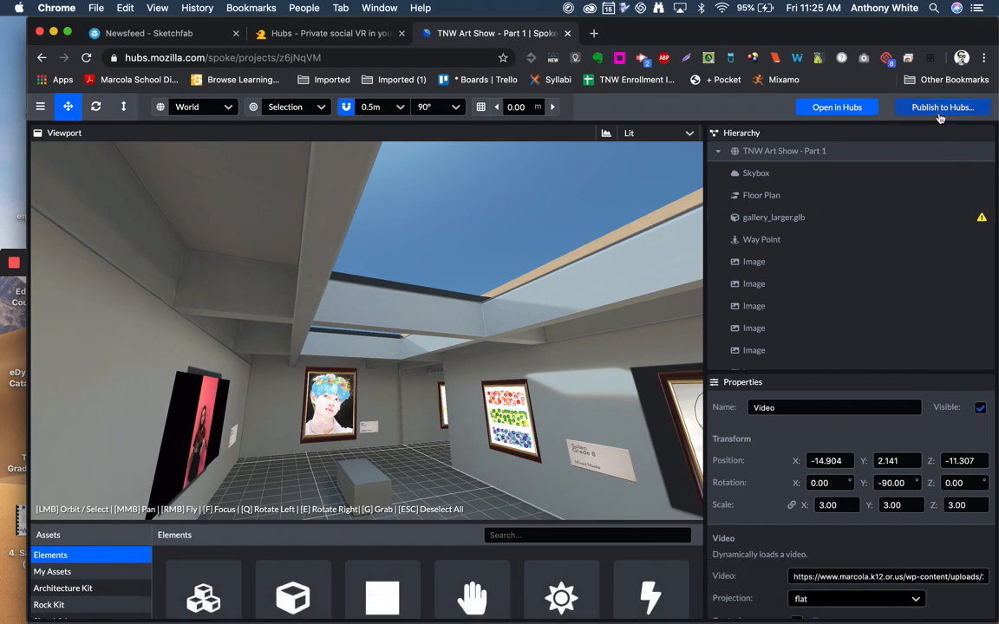
Open the scene's publishing settings and copy the attribution text sketchfab.com/Lubus.
{"action": "left_click", "coordinate": [940, 108]}
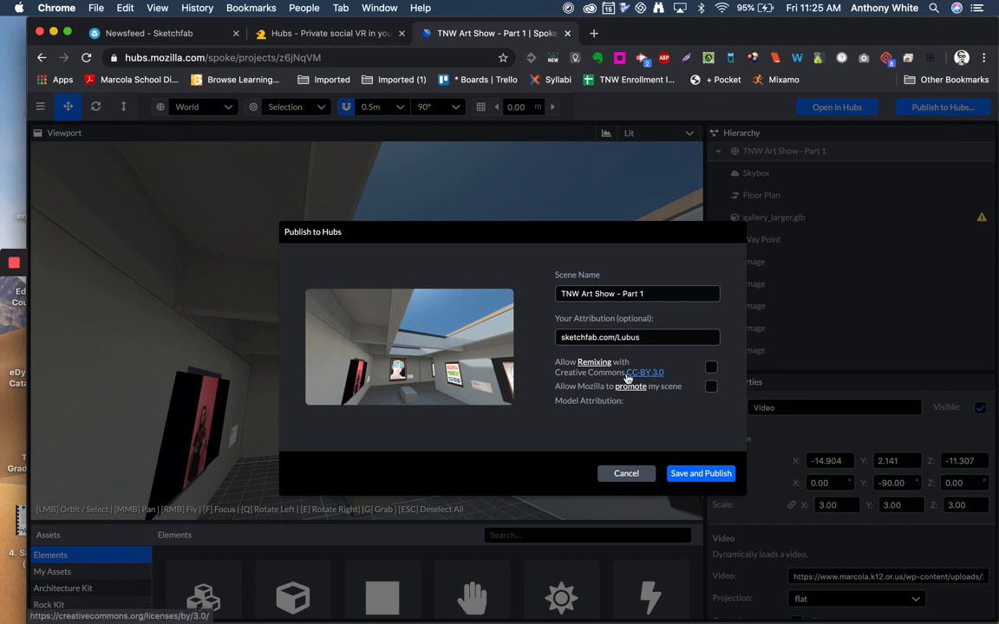
{"action": "left_click_drag", "start_coordinate": [561, 328], "coordinate": [555, 340]}
{"action": "key", "text": "super+c"}
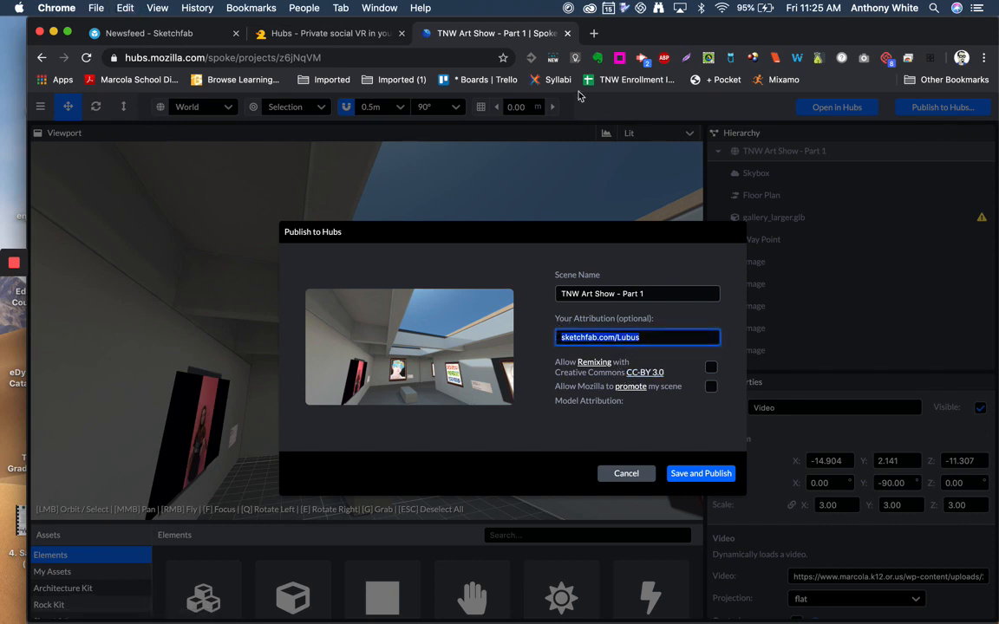
Open the copied address sketchfab.com/Lubus in a new browser tab.
{"action": "left_click", "coordinate": [594, 33]}
{"action": "key", "text": "super+v"}
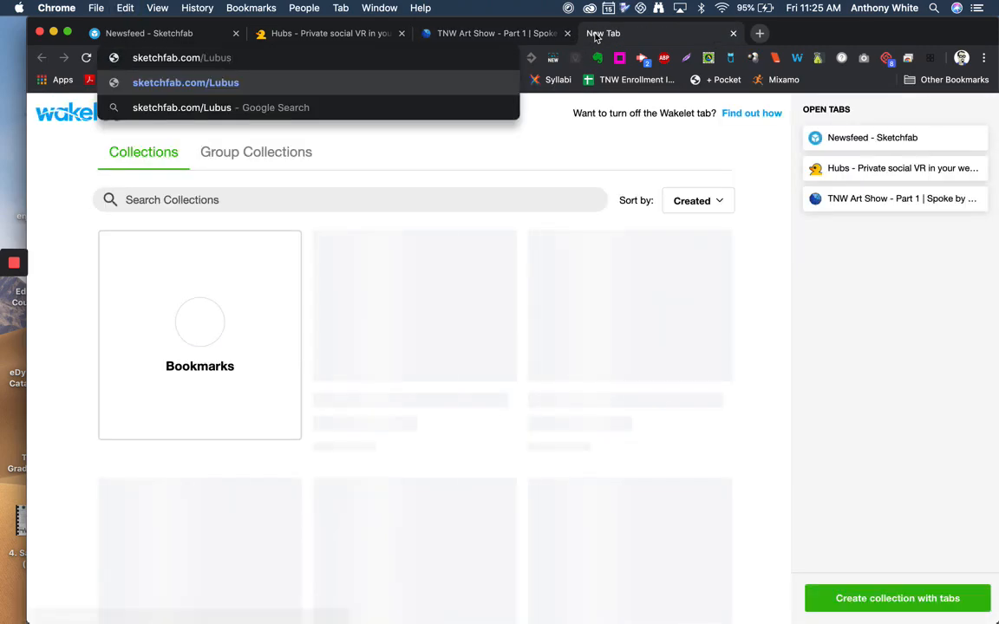
{"action": "key", "text": "Return"}
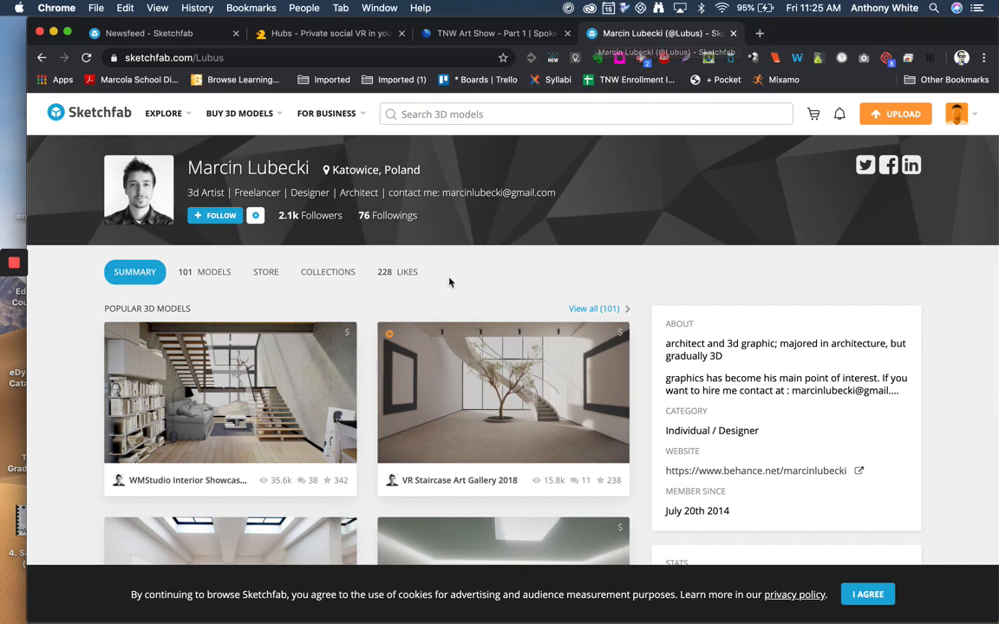
Browse the creator's popular 3D models and open Room Art VR Gallery 2019 4K.
{"action": "scroll", "coordinate": [448, 282], "scroll_direction": "down", "scroll_amount": 5}
{"action": "scroll", "coordinate": [449, 281], "scroll_direction": "down", "scroll_amount": 4}
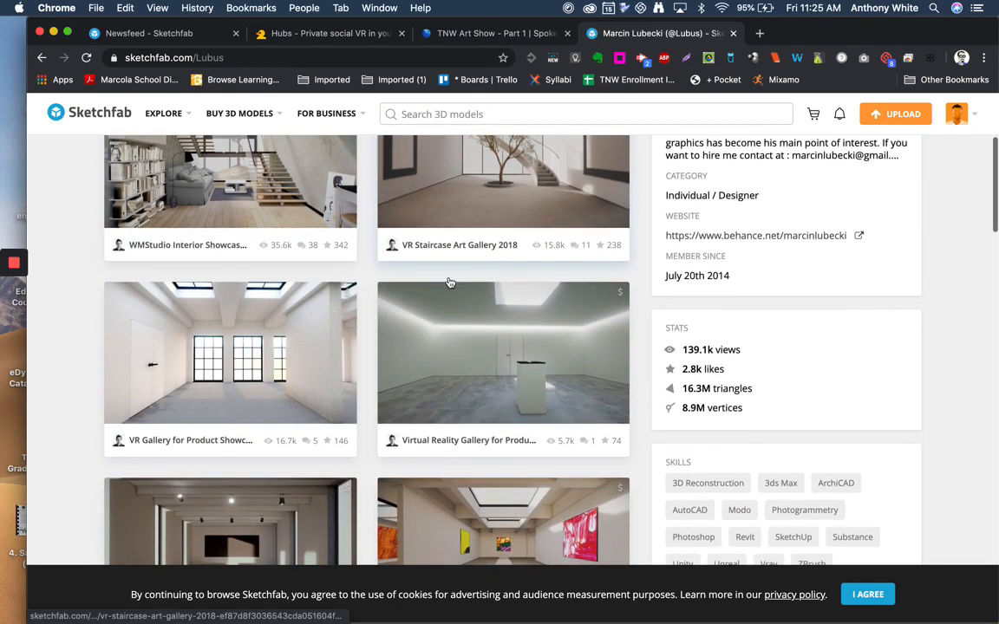
{"action": "scroll", "coordinate": [373, 384], "scroll_direction": "down", "scroll_amount": 3}
{"action": "scroll", "coordinate": [372, 384], "scroll_direction": "down", "scroll_amount": 2}
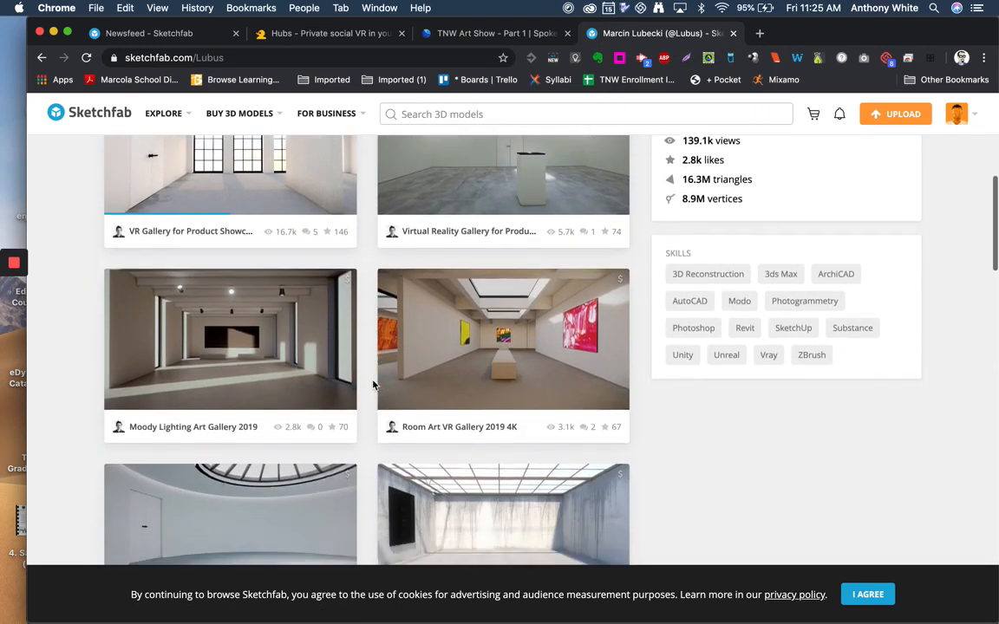
{"action": "left_click", "coordinate": [481, 348]}
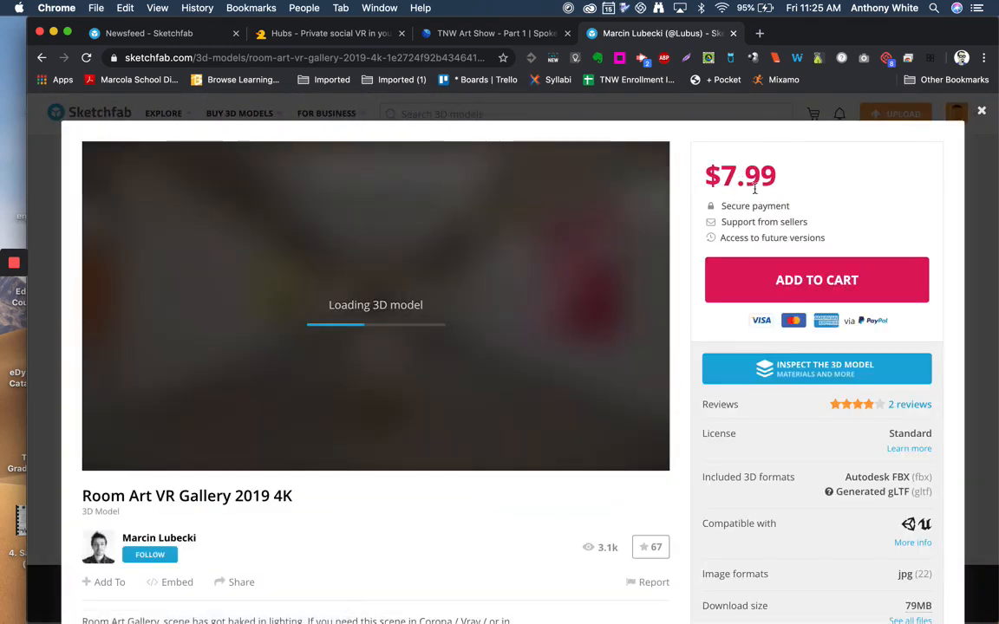
Review the Room Art VR Gallery model's price, description and technical details, and close its page.
{"action": "scroll", "coordinate": [600, 455], "scroll_direction": "down", "scroll_amount": 2}
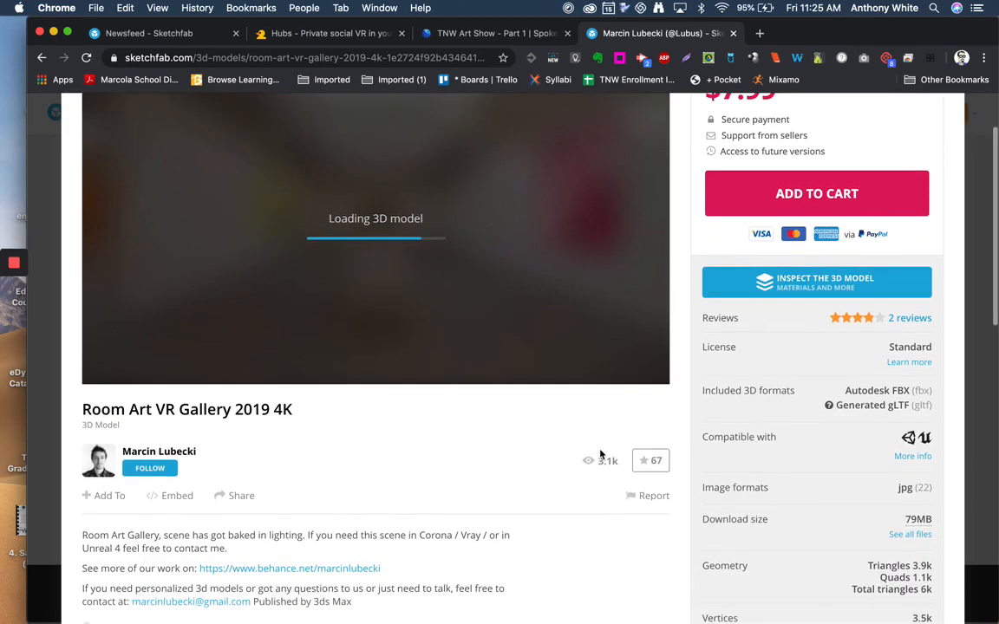
{"action": "scroll", "coordinate": [600, 455], "scroll_direction": "down", "scroll_amount": 5}
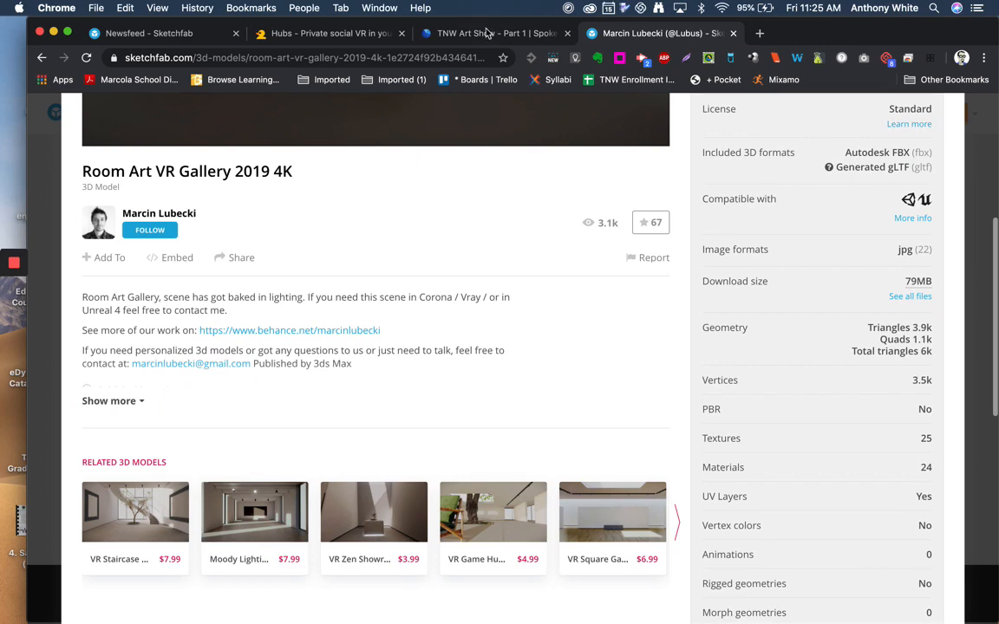
{"action": "scroll", "coordinate": [471, 140], "scroll_direction": "up", "scroll_amount": 7}
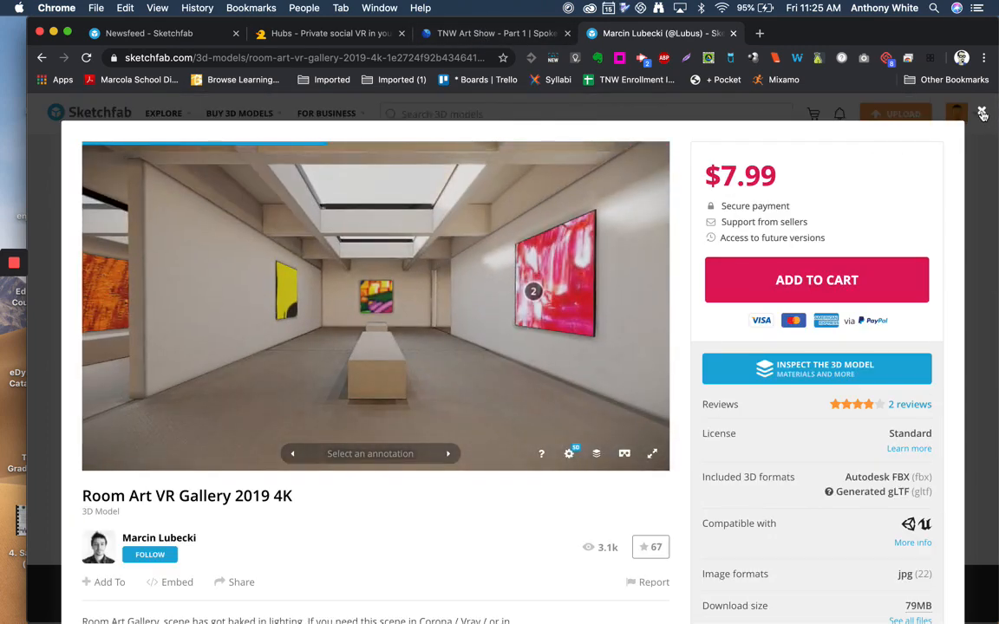
{"action": "left_click", "coordinate": [982, 114]}
Search Sketchfab for "art gallery" and limit the results to downloadable models.
{"action": "scroll", "coordinate": [448, 276], "scroll_direction": "up", "scroll_amount": 4}
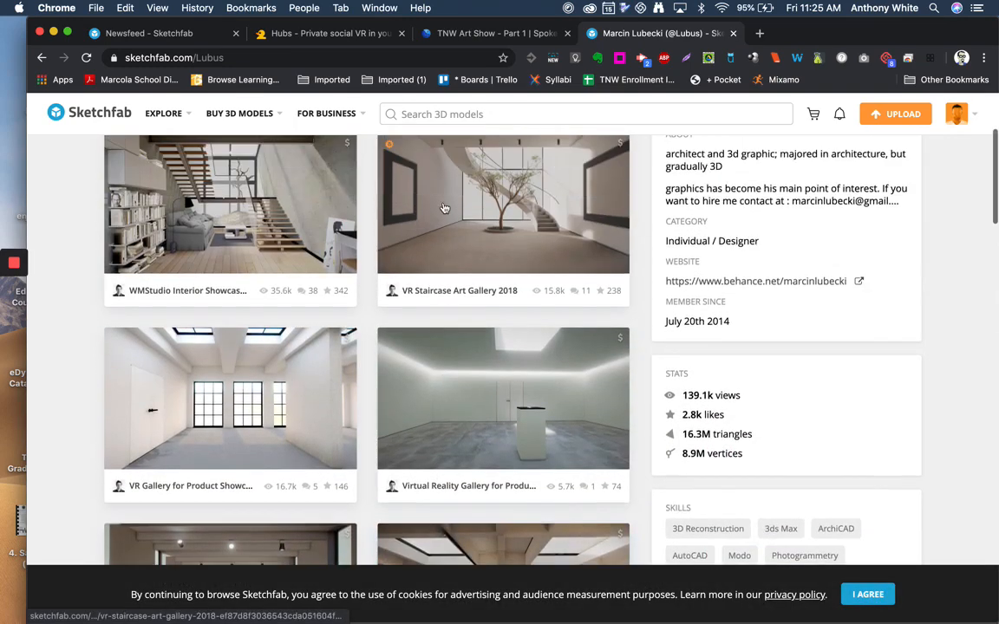
{"action": "left_click", "coordinate": [428, 114]}
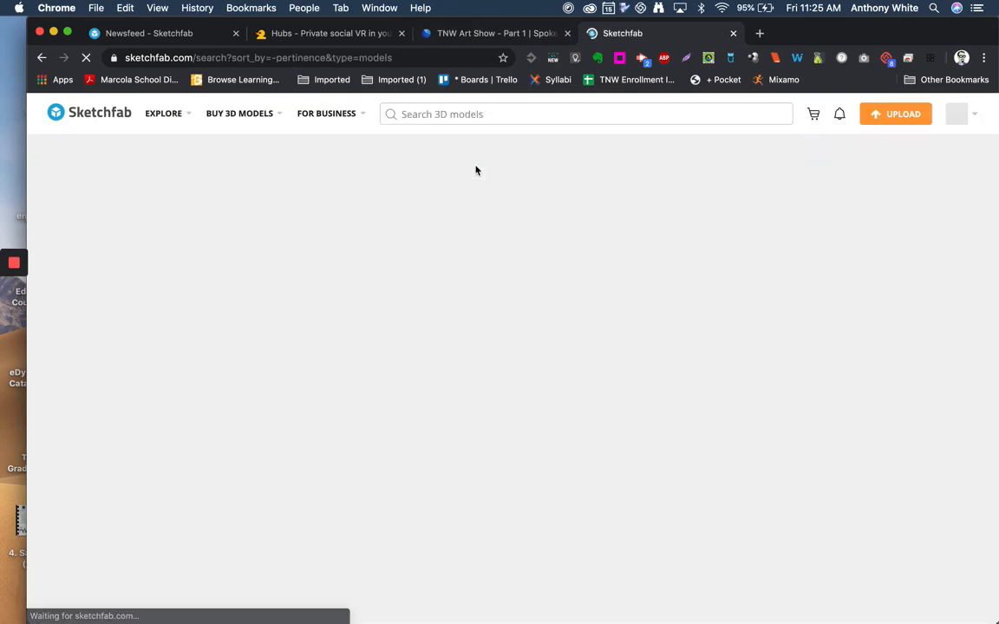
{"action": "type", "text": "art gallery"}
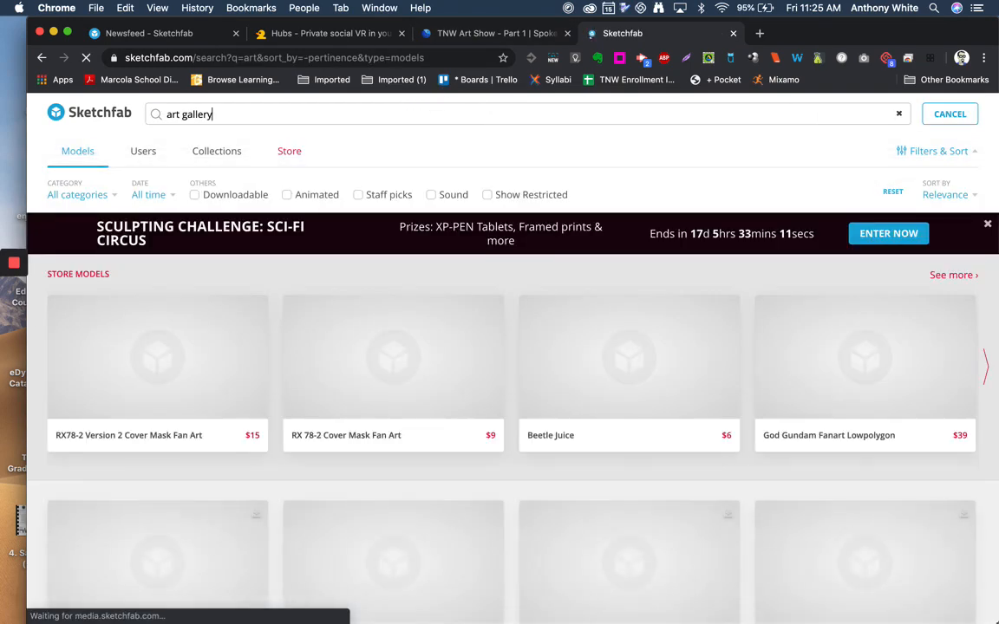
{"action": "left_click", "coordinate": [208, 196]}
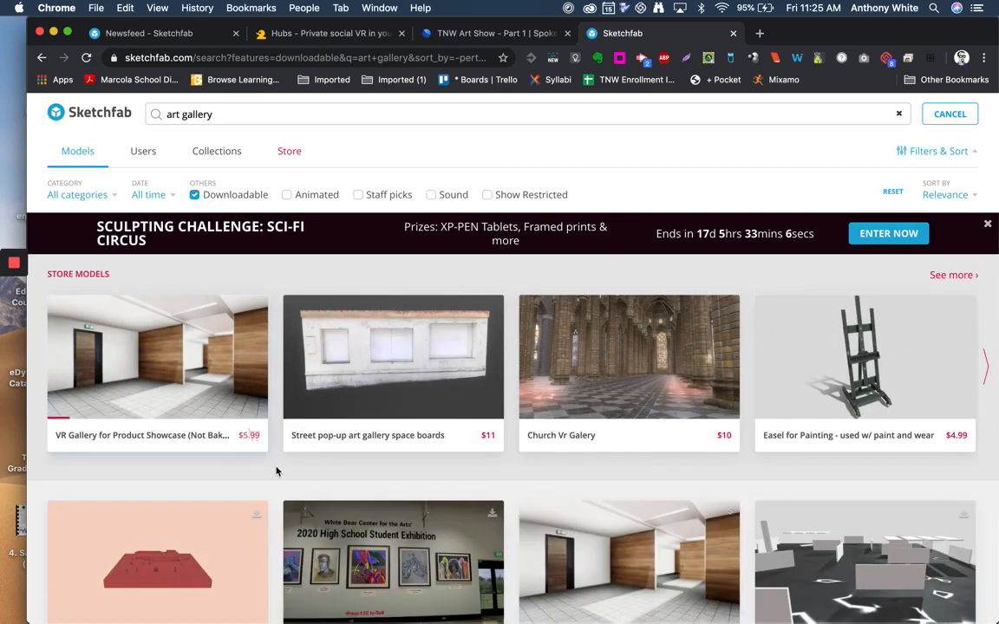
Look through the downloadable art gallery models and open Jannotta Gallery.
{"action": "scroll", "coordinate": [276, 470], "scroll_direction": "down", "scroll_amount": 3}
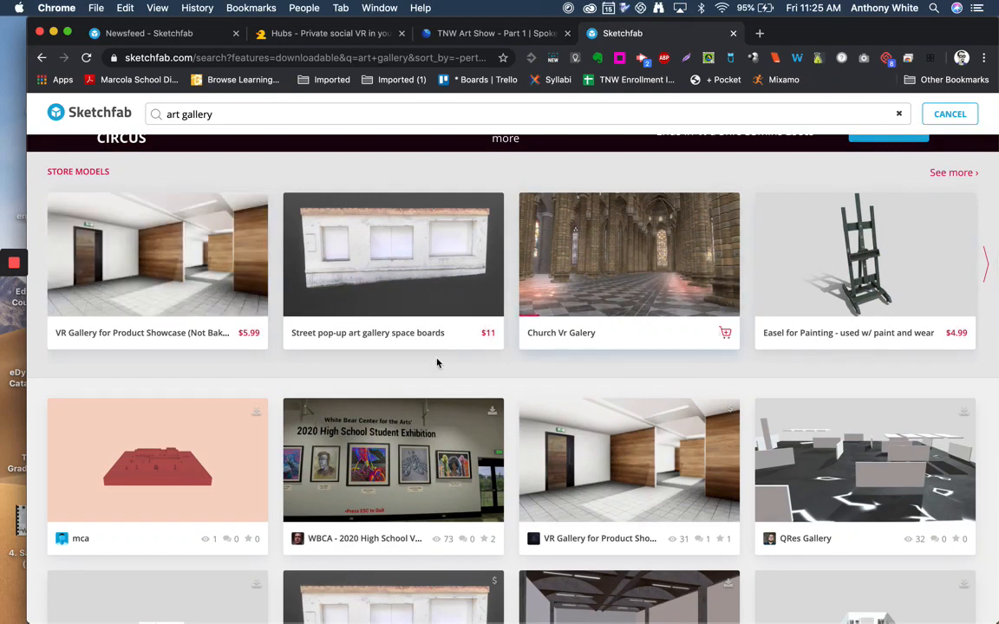
{"action": "scroll", "coordinate": [438, 363], "scroll_direction": "down", "scroll_amount": 15}
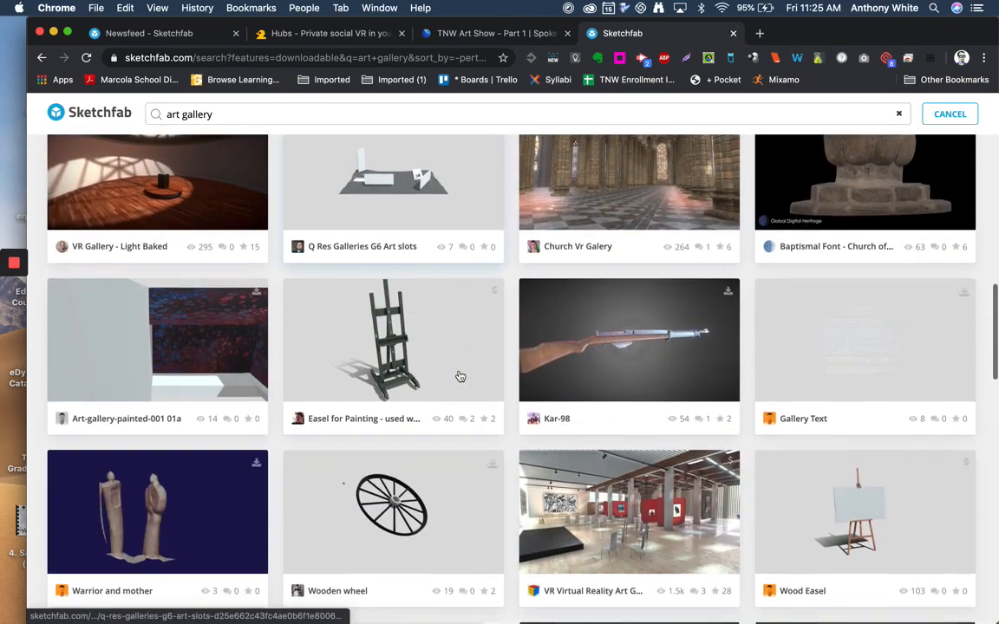
{"action": "scroll", "coordinate": [460, 375], "scroll_direction": "down", "scroll_amount": 7}
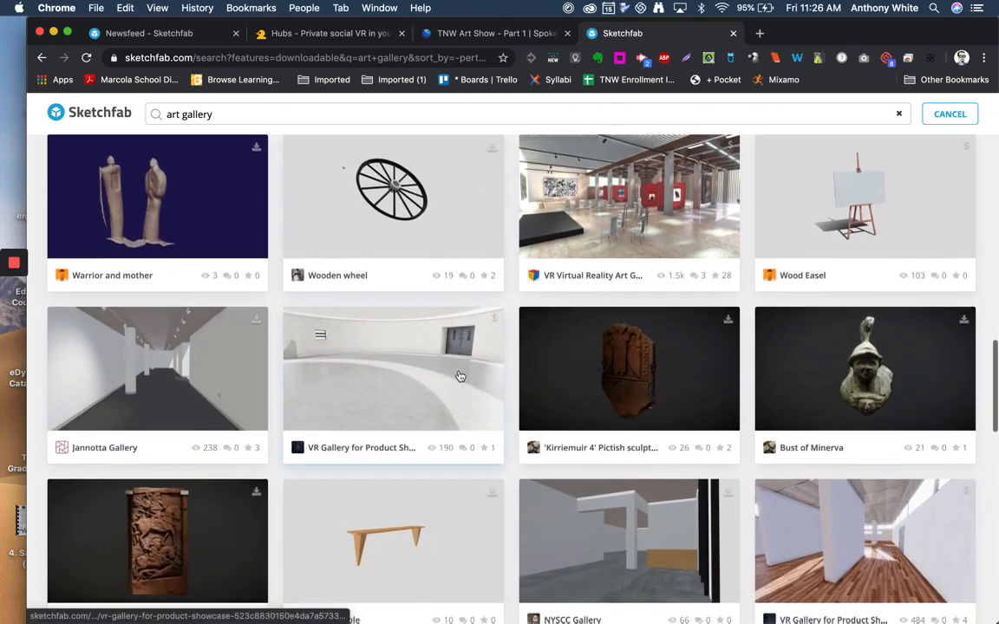
{"action": "scroll", "coordinate": [460, 375], "scroll_direction": "down", "scroll_amount": 3}
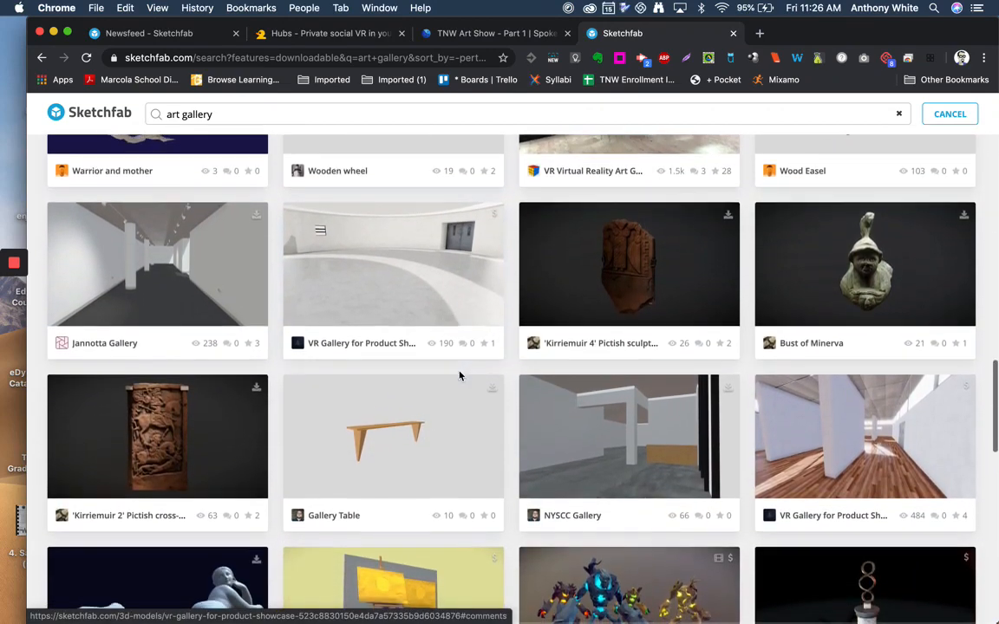
{"action": "scroll", "coordinate": [460, 376], "scroll_direction": "down", "scroll_amount": 1}
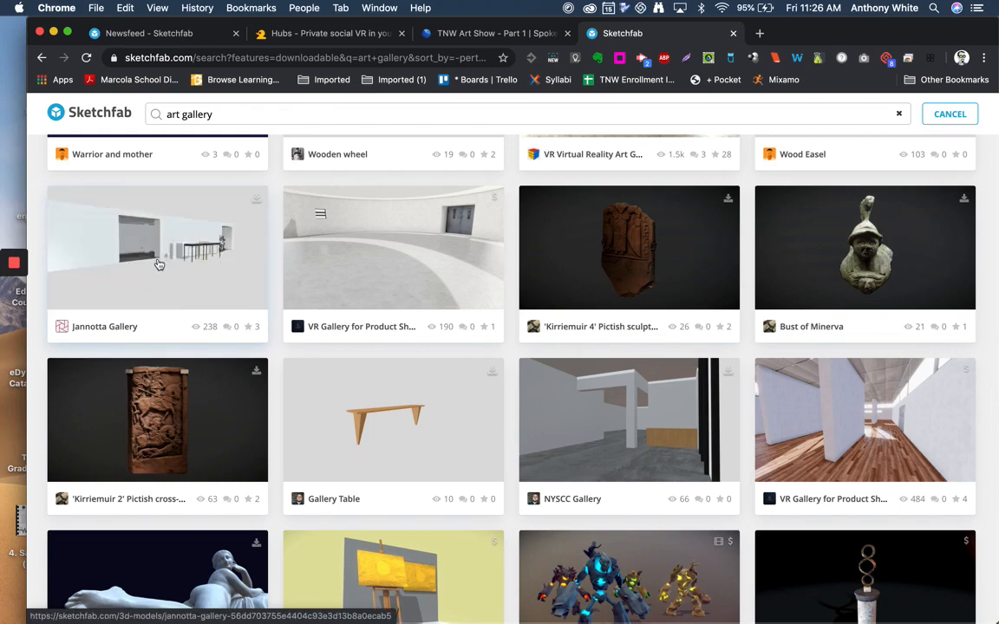
{"action": "left_click", "coordinate": [198, 257]}
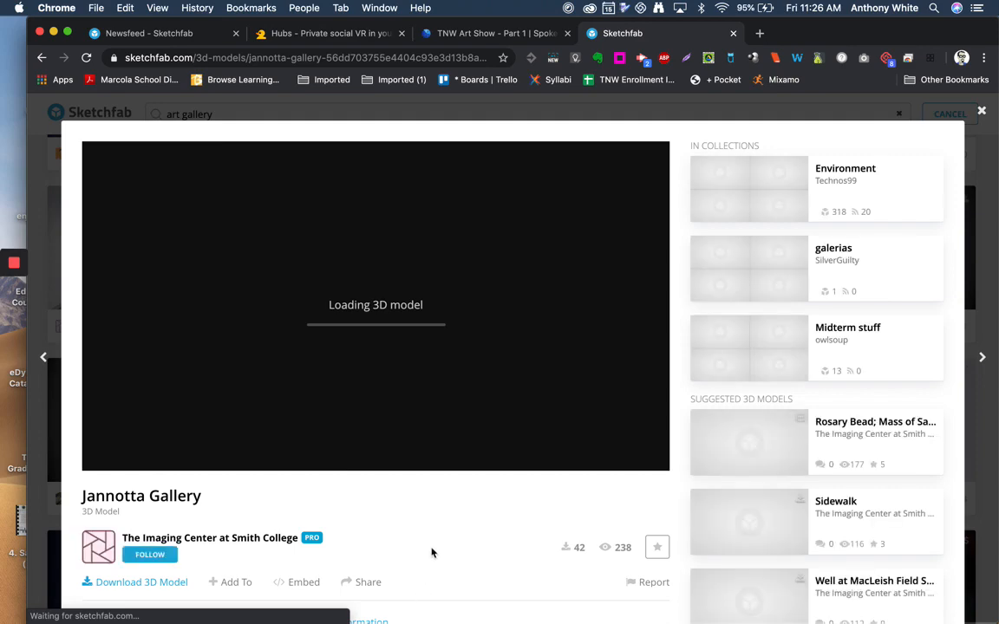
Examine the Jannotta Gallery model's triangle count, description, license and download option, and return to the search results.
{"action": "scroll", "coordinate": [431, 550], "scroll_direction": "down", "scroll_amount": 1}
{"action": "scroll", "coordinate": [433, 549], "scroll_direction": "down", "scroll_amount": 3}
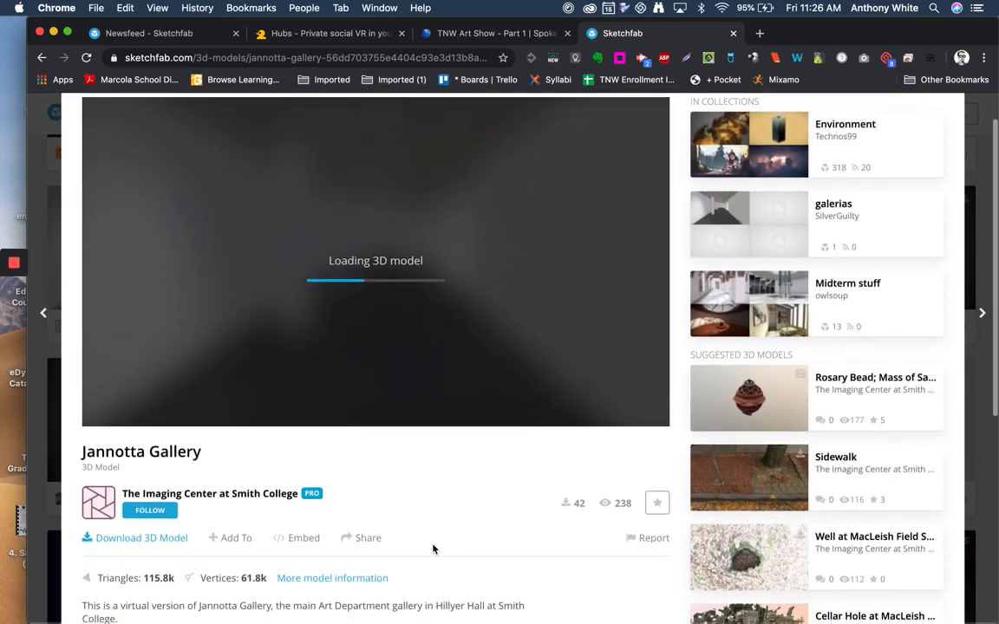
{"action": "scroll", "coordinate": [432, 547], "scroll_direction": "down", "scroll_amount": 1}
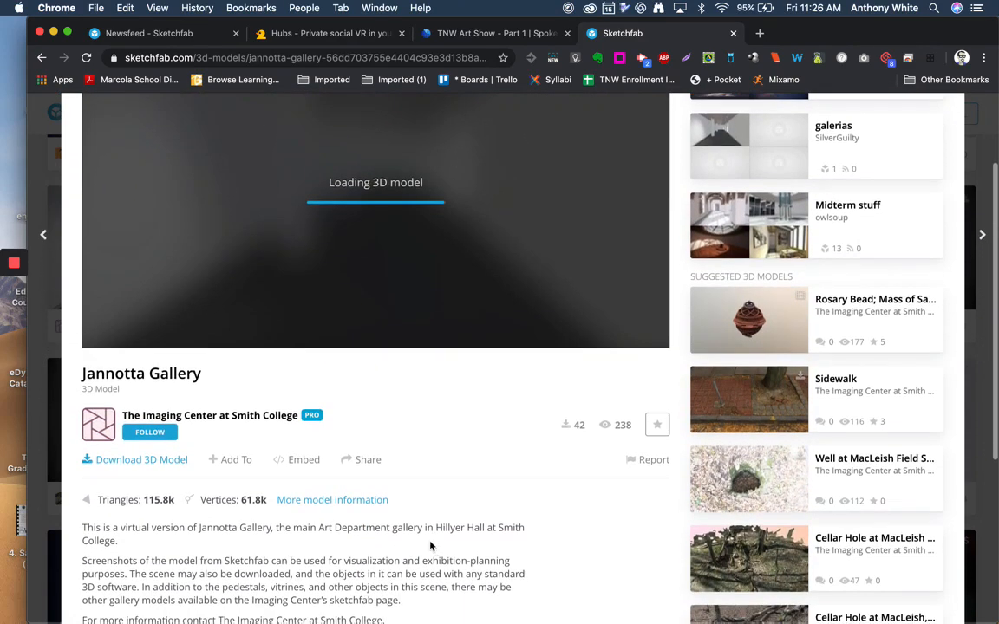
{"action": "left_click_drag", "start_coordinate": [146, 503], "coordinate": [176, 504]}
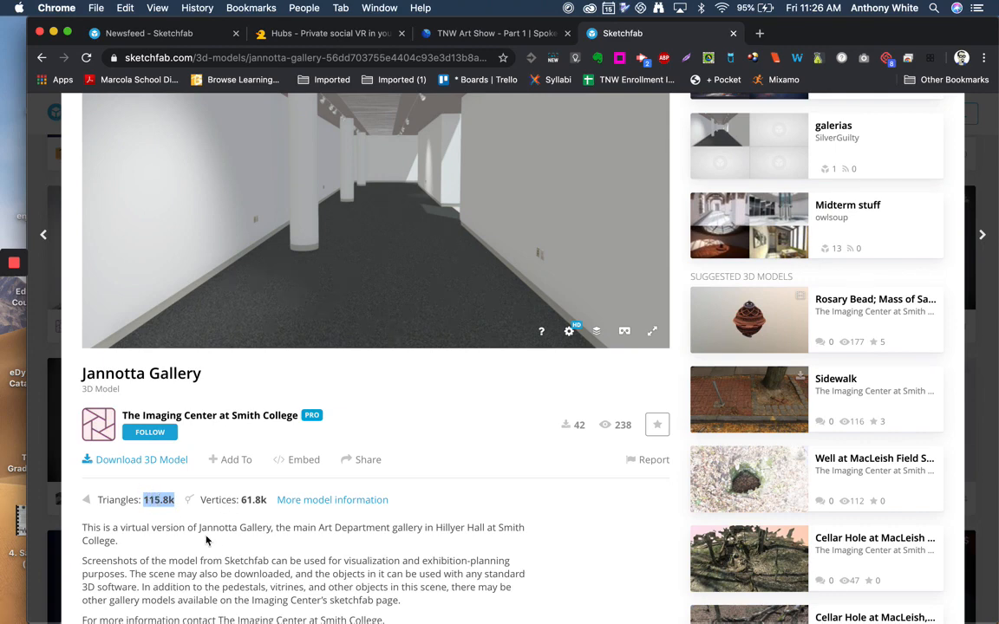
{"action": "scroll", "coordinate": [217, 550], "scroll_direction": "down", "scroll_amount": 5}
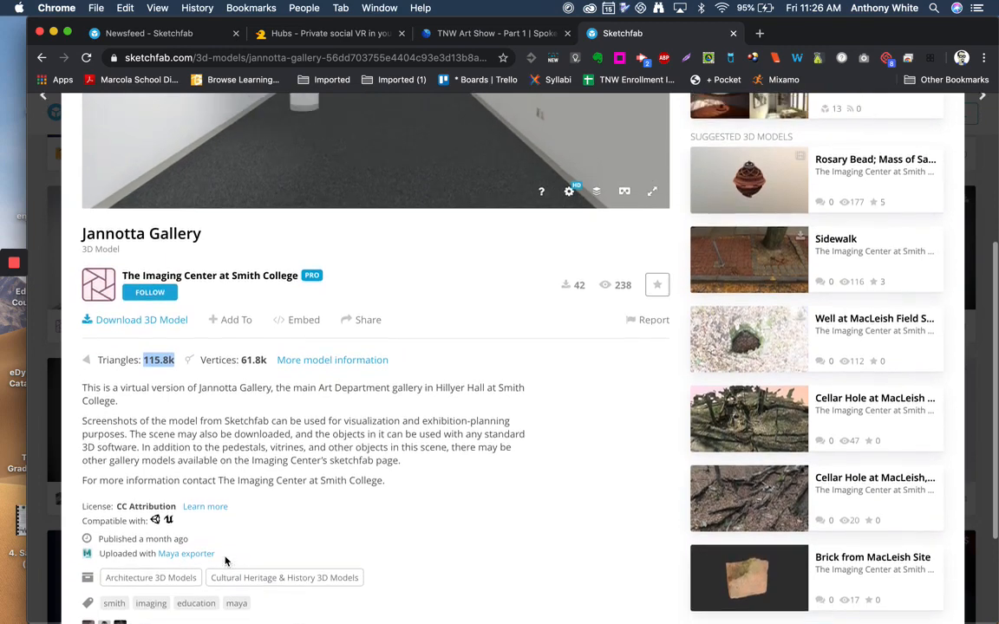
{"action": "scroll", "coordinate": [226, 561], "scroll_direction": "up", "scroll_amount": 4}
{"action": "scroll", "coordinate": [224, 556], "scroll_direction": "up", "scroll_amount": 2}
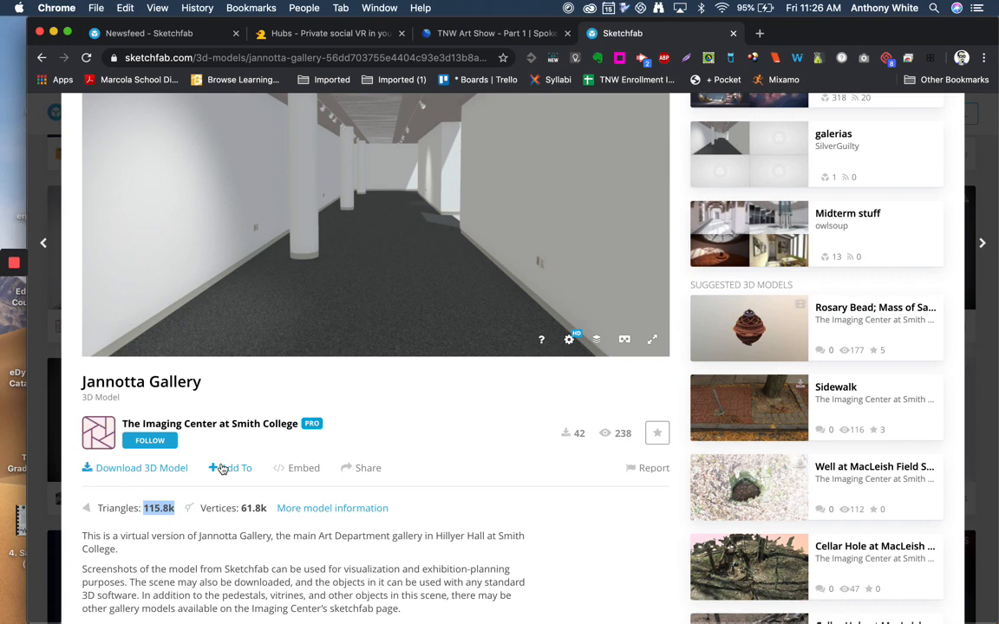
{"action": "left_click", "coordinate": [50, 175]}
Browse further down the art gallery results and open VR Virtual Reality Gallery 2020 Fake lighting.
{"action": "scroll", "coordinate": [317, 309], "scroll_direction": "down", "scroll_amount": 2}
{"action": "scroll", "coordinate": [319, 313], "scroll_direction": "down", "scroll_amount": 3}
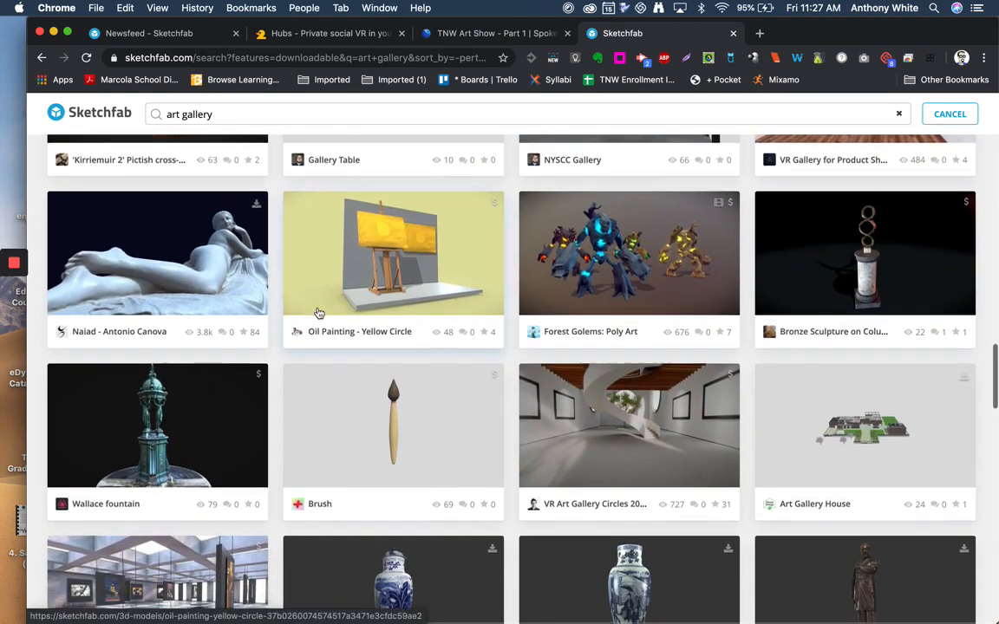
{"action": "scroll", "coordinate": [319, 313], "scroll_direction": "down", "scroll_amount": 3}
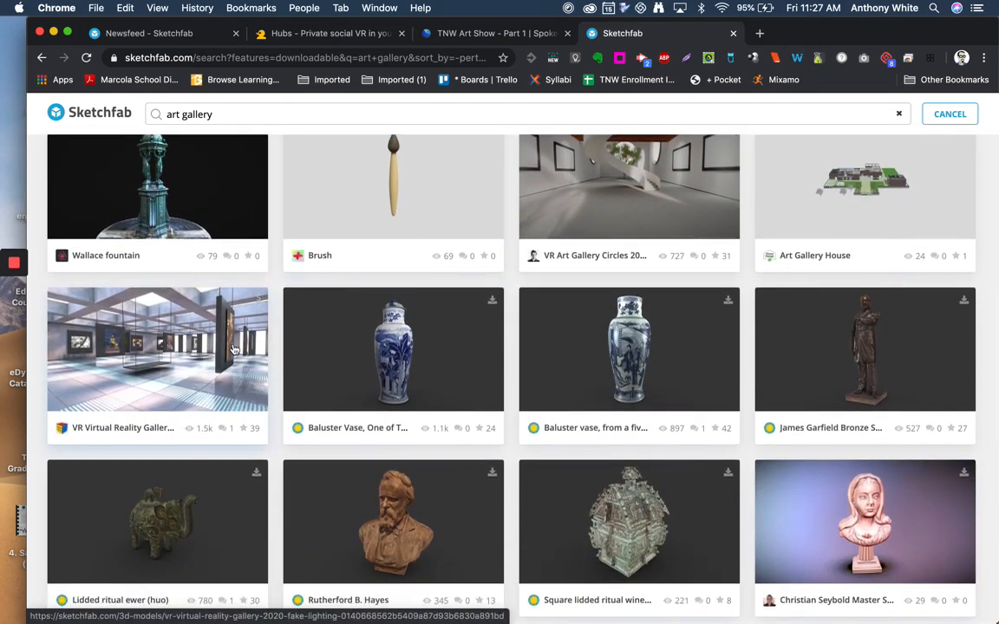
{"action": "scroll", "coordinate": [149, 321], "scroll_direction": "down", "scroll_amount": 1}
{"action": "left_click", "coordinate": [149, 322]}
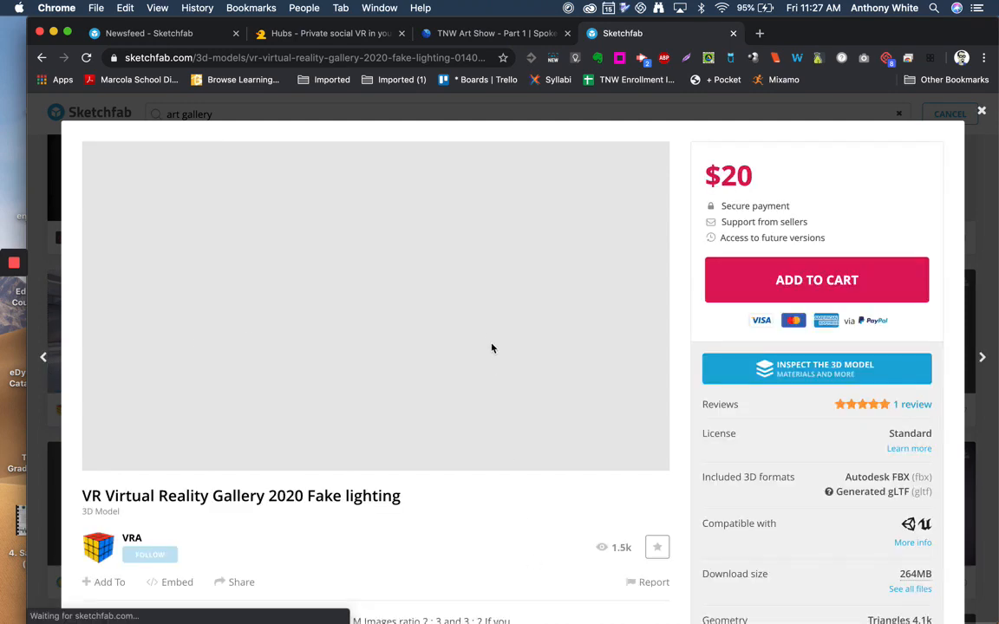
Review the VR Virtual Reality Gallery model's price, description, geometry details and related models.
{"action": "scroll", "coordinate": [328, 514], "scroll_direction": "down", "scroll_amount": 1}
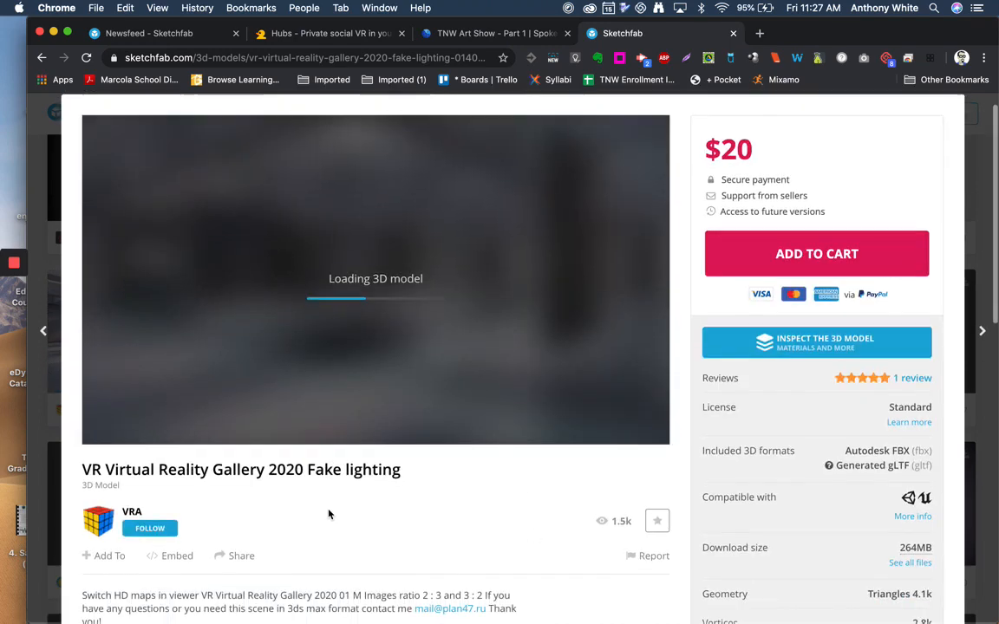
{"action": "scroll", "coordinate": [329, 477], "scroll_direction": "down", "scroll_amount": 5}
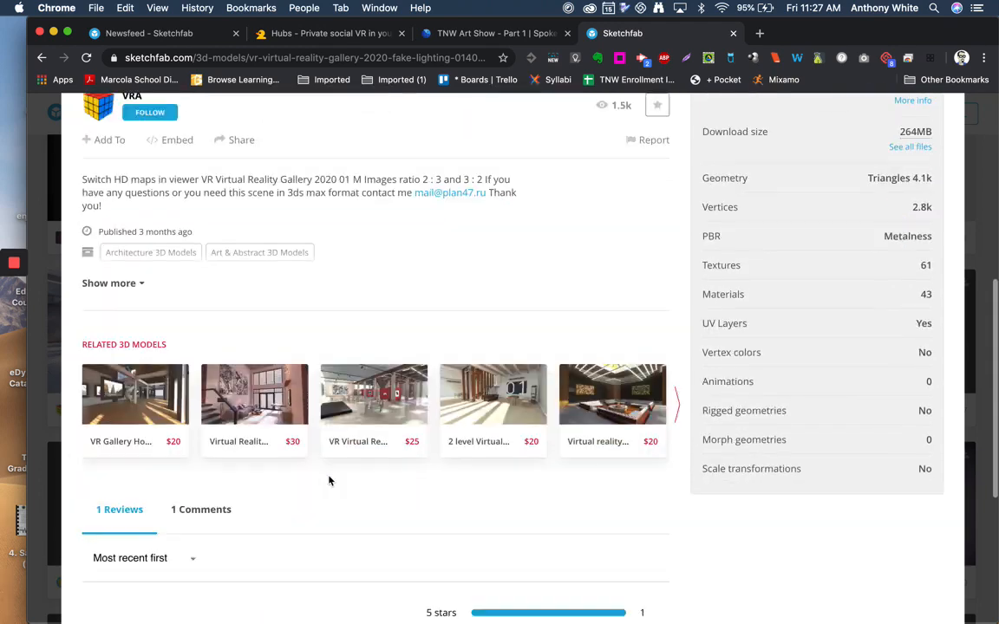
{"action": "scroll", "coordinate": [329, 480], "scroll_direction": "down", "scroll_amount": 2}
{"action": "scroll", "coordinate": [328, 480], "scroll_direction": "up", "scroll_amount": 3}
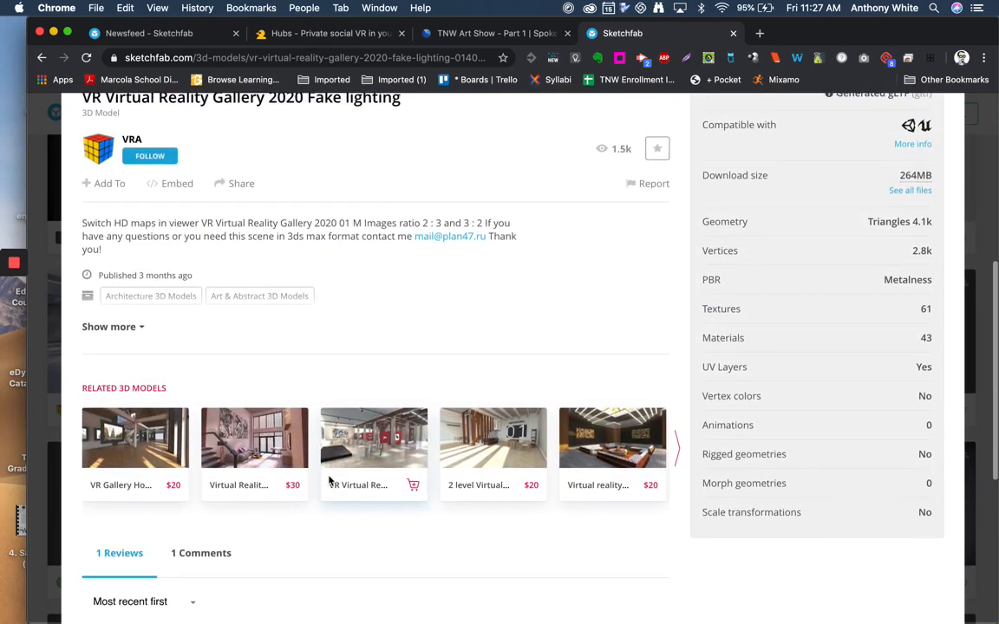
Check the rest of the VR Virtual Reality Gallery model page and look around inside its 3D preview.
{"action": "scroll", "coordinate": [328, 480], "scroll_direction": "down", "scroll_amount": 4}
{"action": "scroll", "coordinate": [329, 479], "scroll_direction": "up", "scroll_amount": 6}
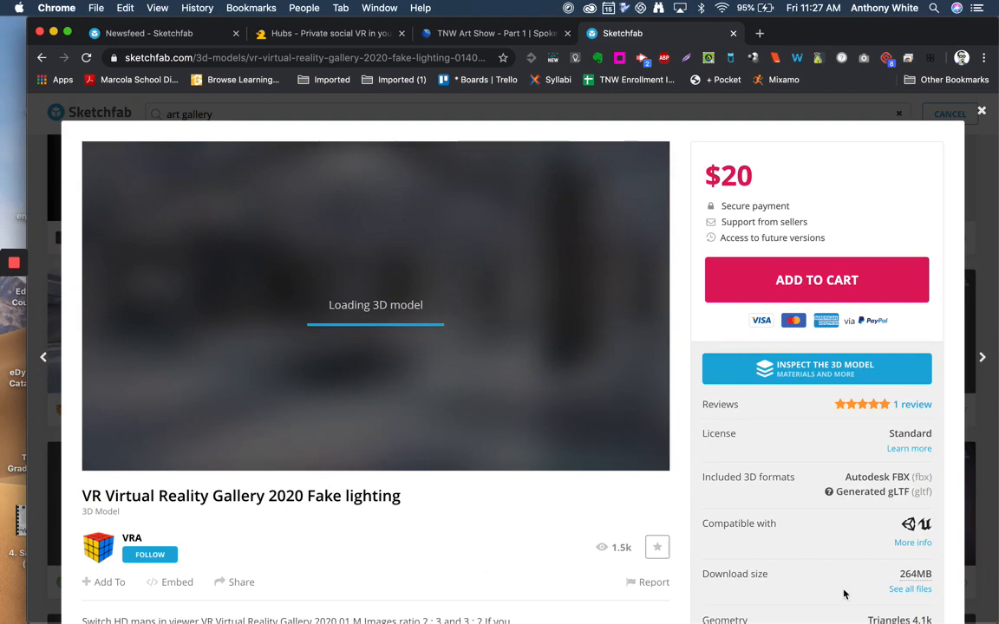
{"action": "scroll", "coordinate": [911, 585], "scroll_direction": "down", "scroll_amount": 1}
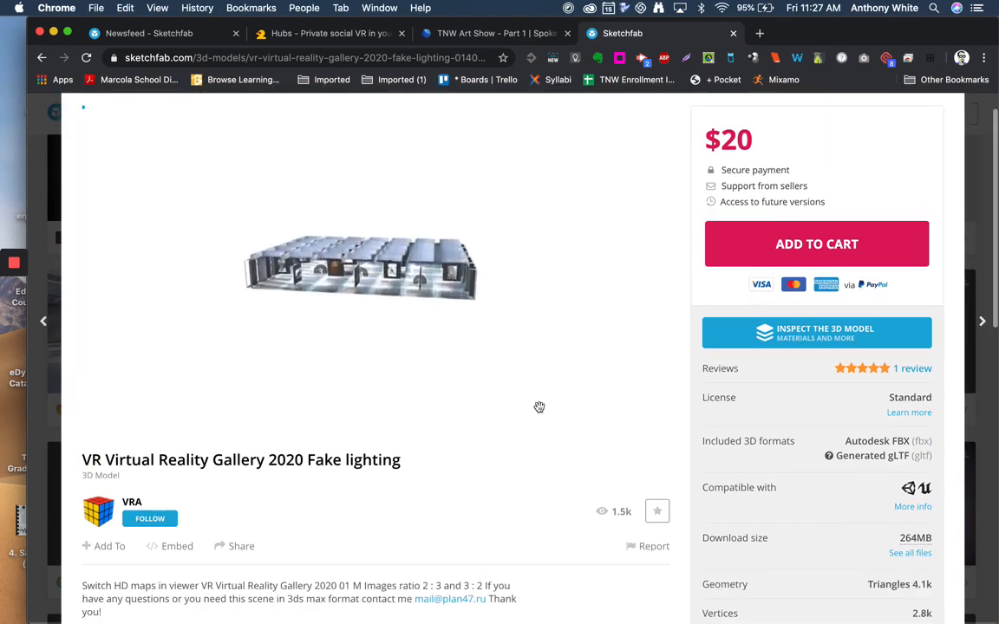
{"action": "mouse_move", "coordinate": [417, 269]}
{"action": "left_mouse_down"}
{"action": "mouse_move", "coordinate": [437, 310]}
{"action": "mouse_move", "coordinate": [331, 331]}
{"action": "mouse_move", "coordinate": [326, 346]}
{"action": "mouse_move", "coordinate": [325, 314]}
{"action": "mouse_move", "coordinate": [309, 316]}
{"action": "mouse_move", "coordinate": [303, 304]}
{"action": "mouse_move", "coordinate": [297, 315]}
{"action": "left_mouse_up"}
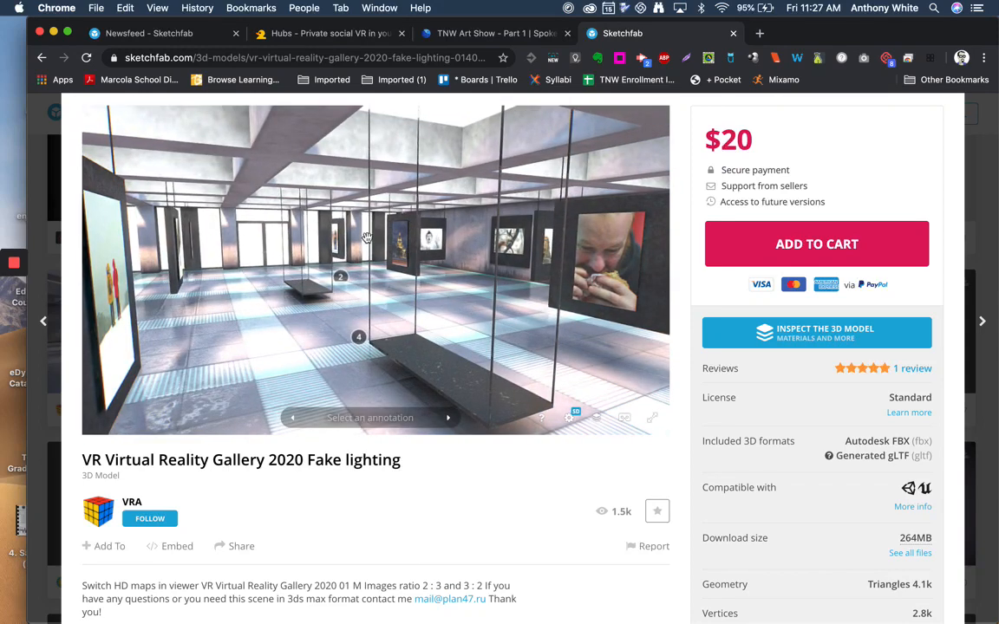
Switch to the TNW Art Show project in Spoke, cancel publishing to Hubs and return to the projects list.
{"action": "left_click", "coordinate": [442, 34]}
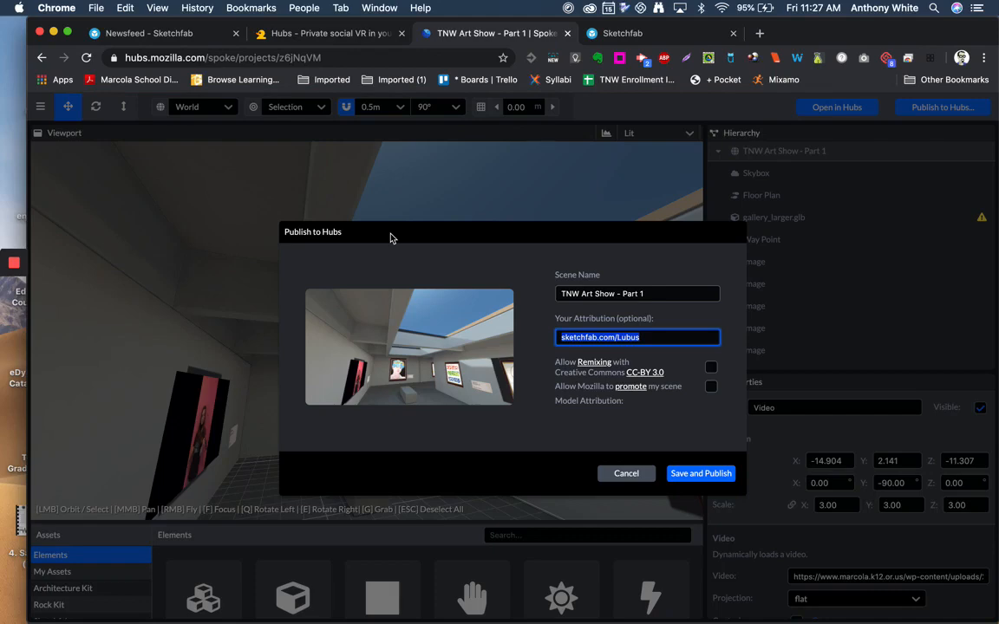
{"action": "left_click", "coordinate": [626, 474]}
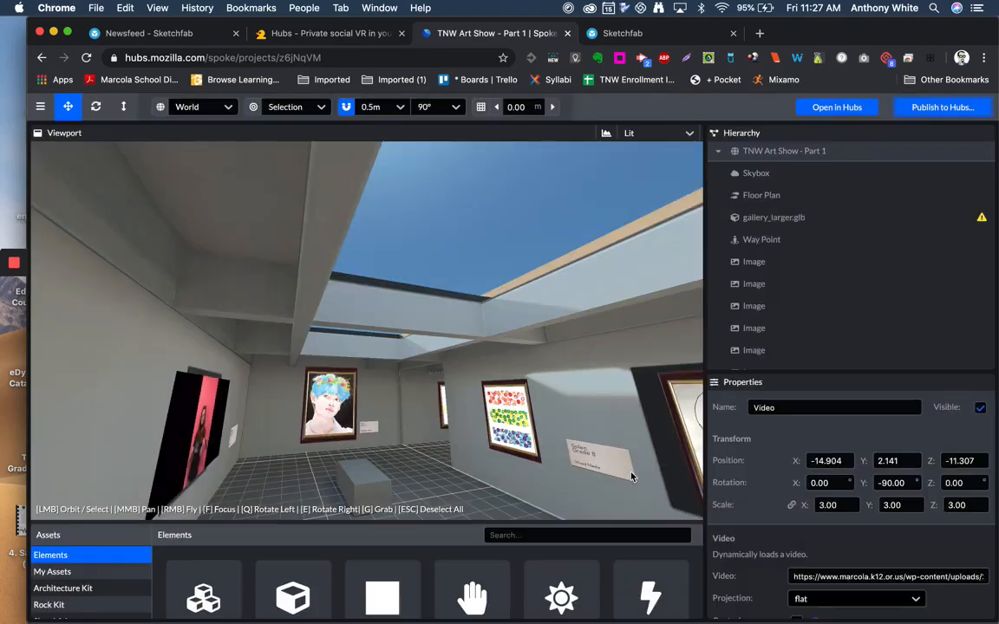
{"action": "left_click", "coordinate": [40, 106]}
{"action": "left_click", "coordinate": [48, 134]}
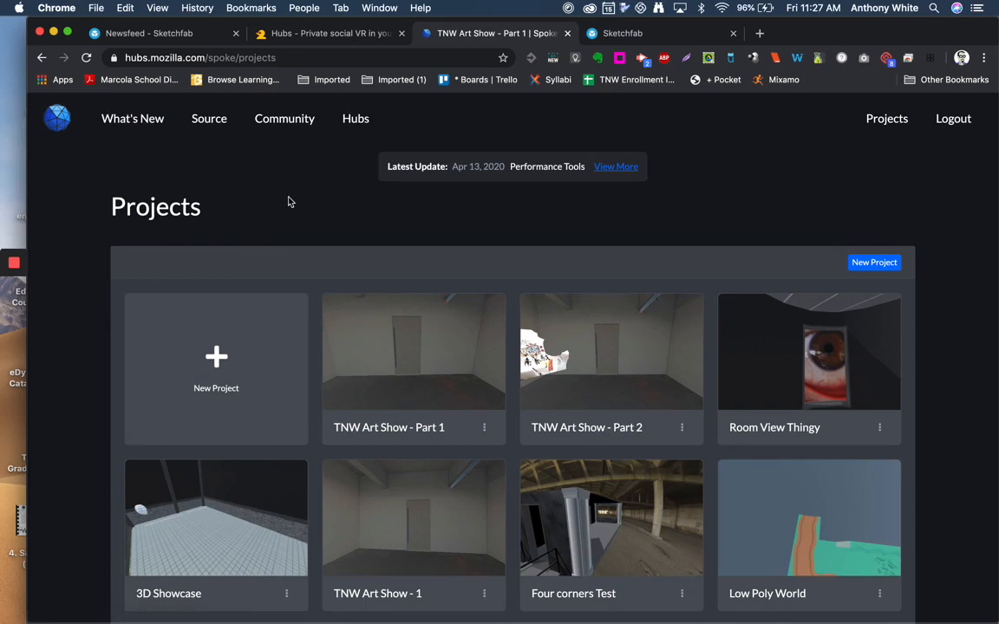
Open the new project page and look through the featured scene templates.
{"action": "left_click", "coordinate": [262, 359]}
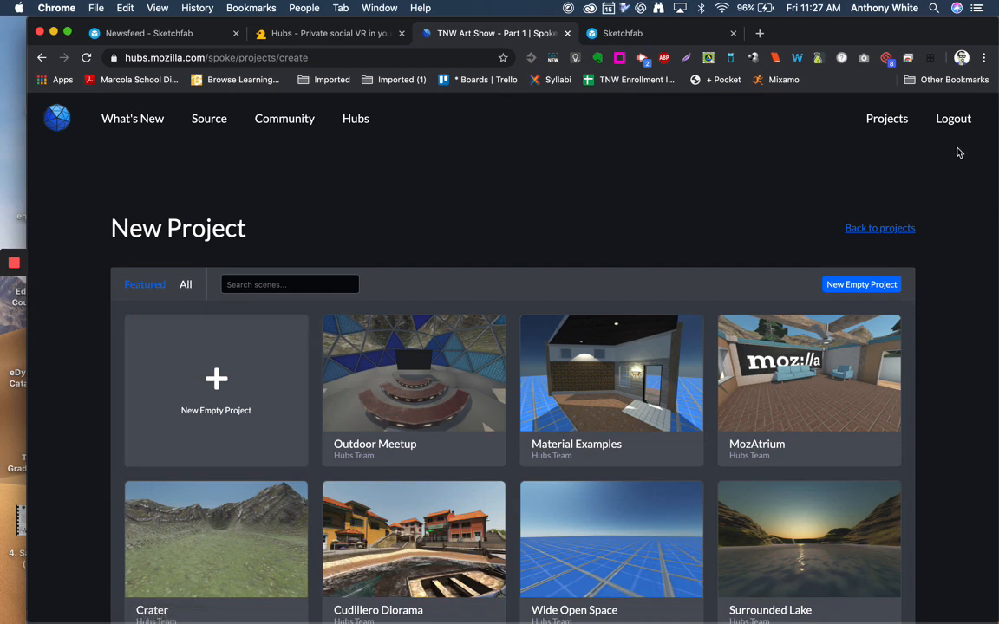
{"action": "left_click", "coordinate": [897, 125]}
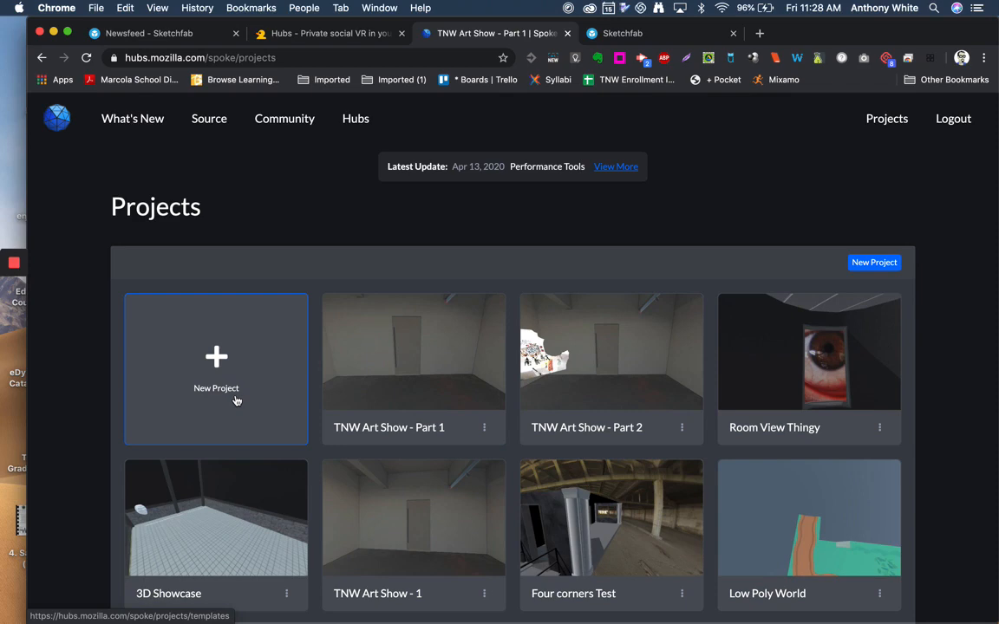
{"action": "left_click", "coordinate": [235, 400]}
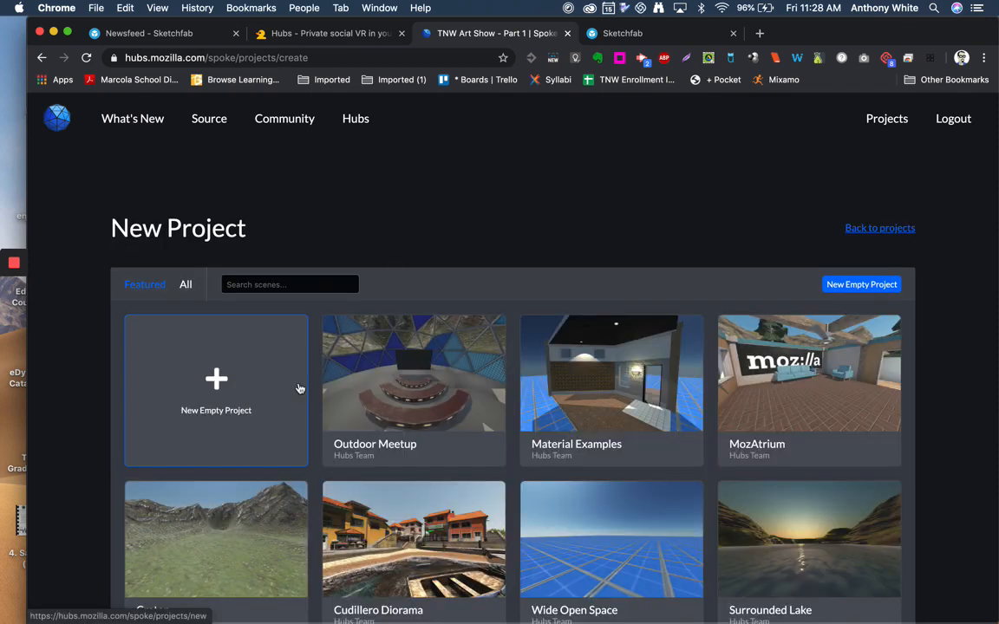
{"action": "scroll", "coordinate": [359, 375], "scroll_direction": "down", "scroll_amount": 1}
{"action": "scroll", "coordinate": [359, 374], "scroll_direction": "down", "scroll_amount": 7}
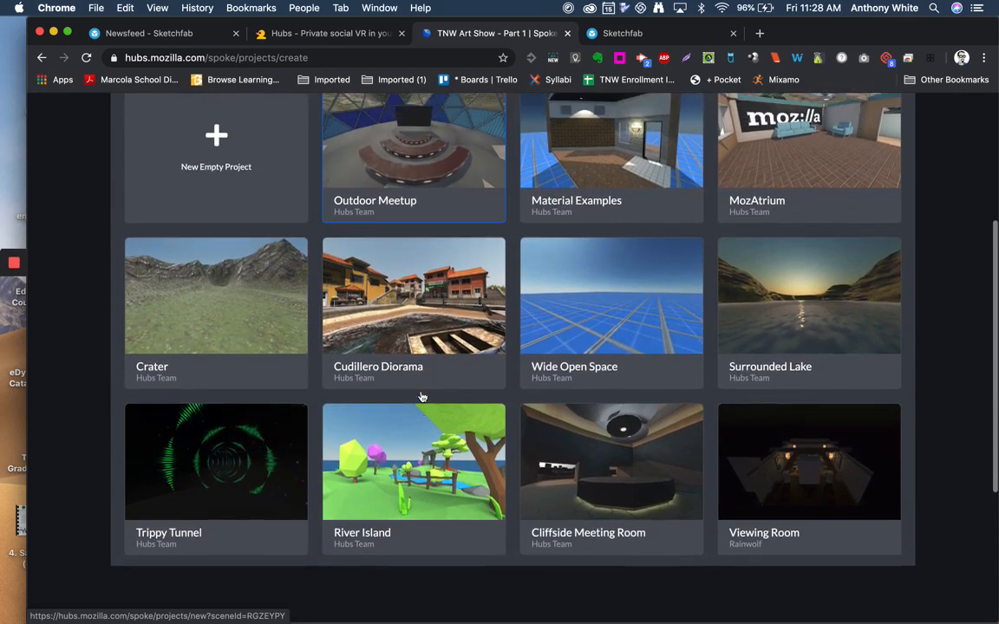
{"action": "scroll", "coordinate": [419, 397], "scroll_direction": "up", "scroll_amount": 5}
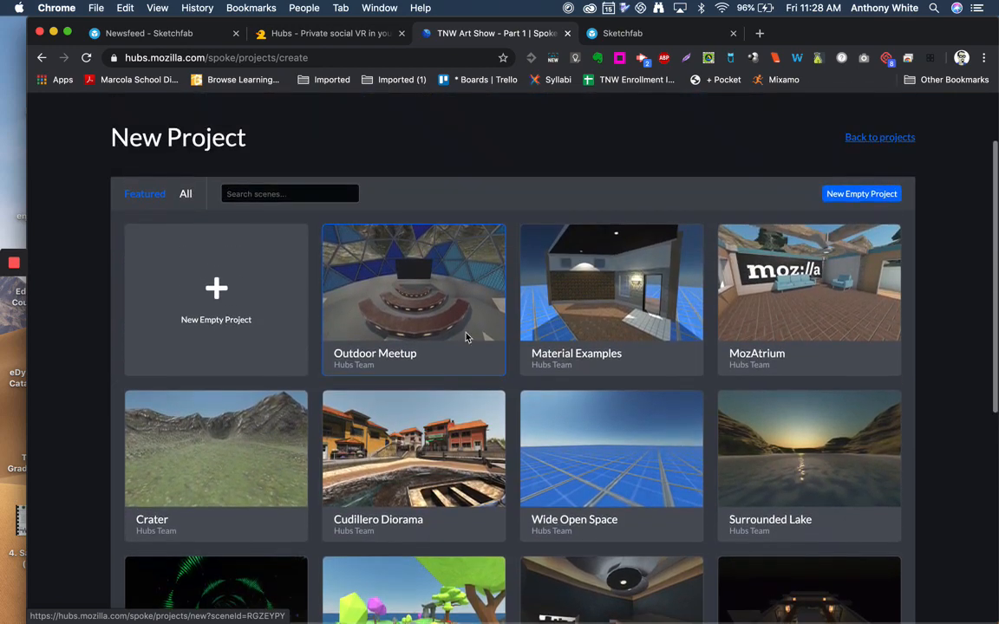
Show all remixable scenes and browse the community templates available for a new project.
{"action": "left_click", "coordinate": [186, 195]}
{"action": "scroll", "coordinate": [506, 450], "scroll_direction": "down", "scroll_amount": 3}
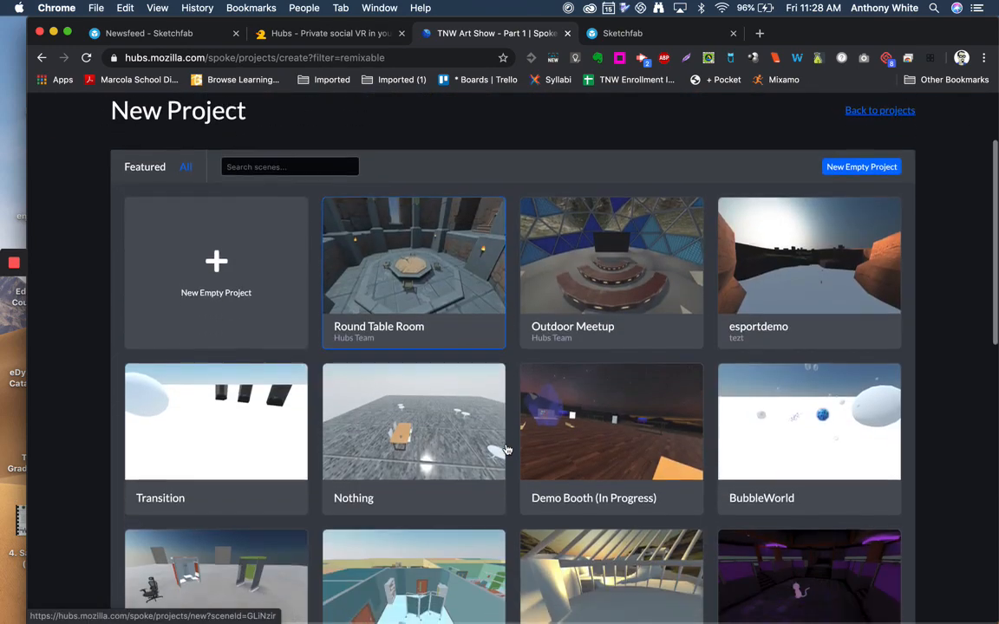
{"action": "scroll", "coordinate": [507, 450], "scroll_direction": "down", "scroll_amount": 3}
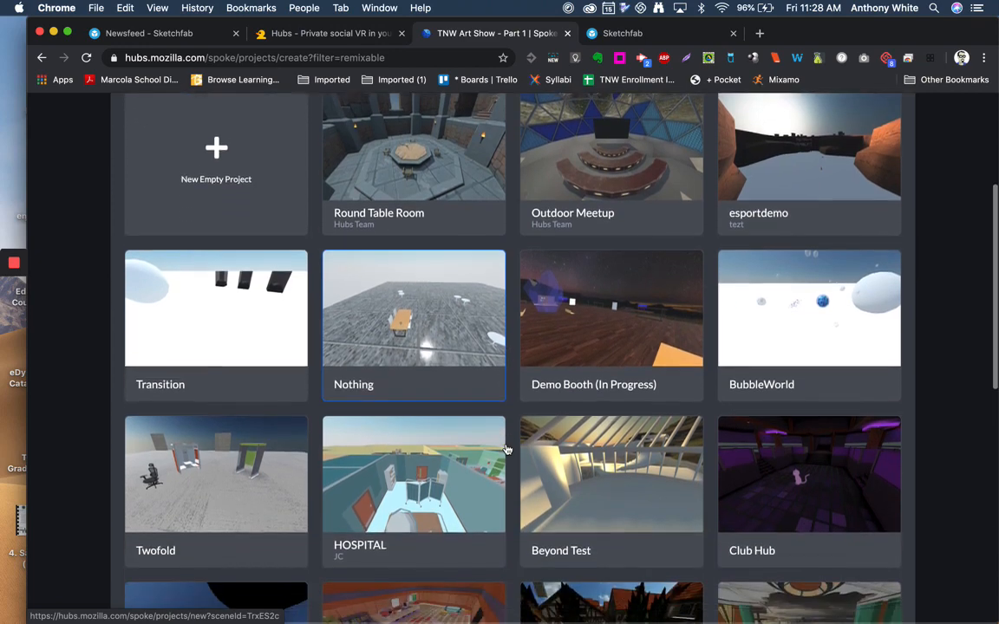
{"action": "scroll", "coordinate": [508, 450], "scroll_direction": "down", "scroll_amount": 5}
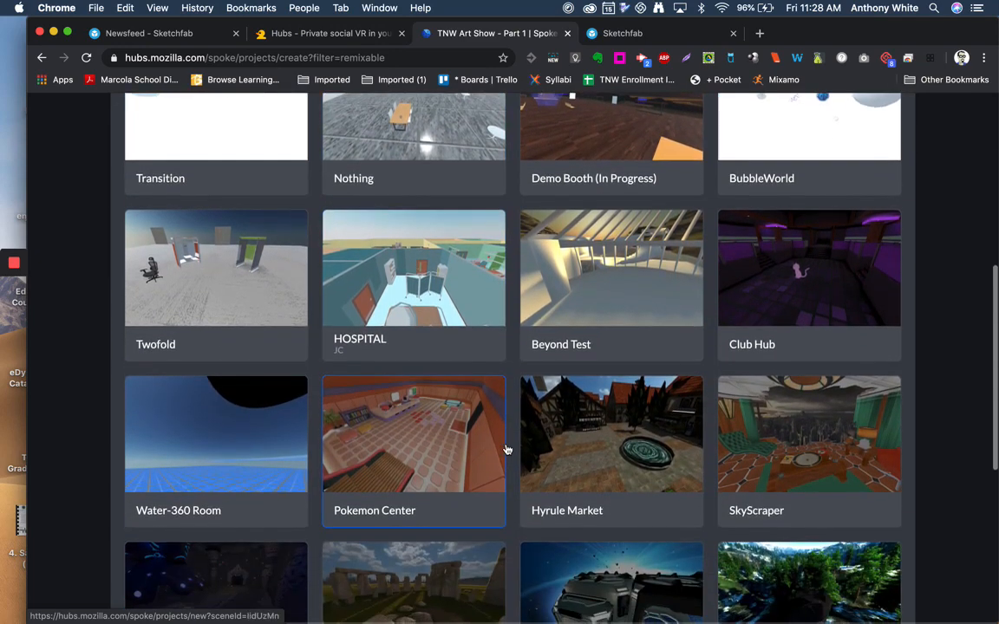
{"action": "scroll", "coordinate": [507, 450], "scroll_direction": "down", "scroll_amount": 1}
{"action": "scroll", "coordinate": [498, 443], "scroll_direction": "down", "scroll_amount": 2}
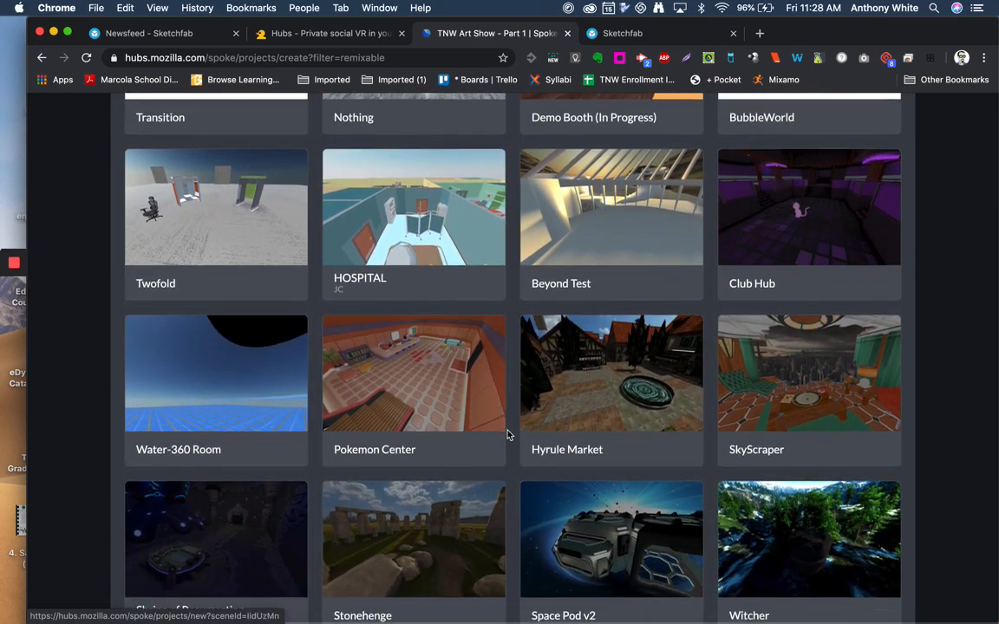
{"action": "scroll", "coordinate": [232, 306], "scroll_direction": "down", "scroll_amount": 4}
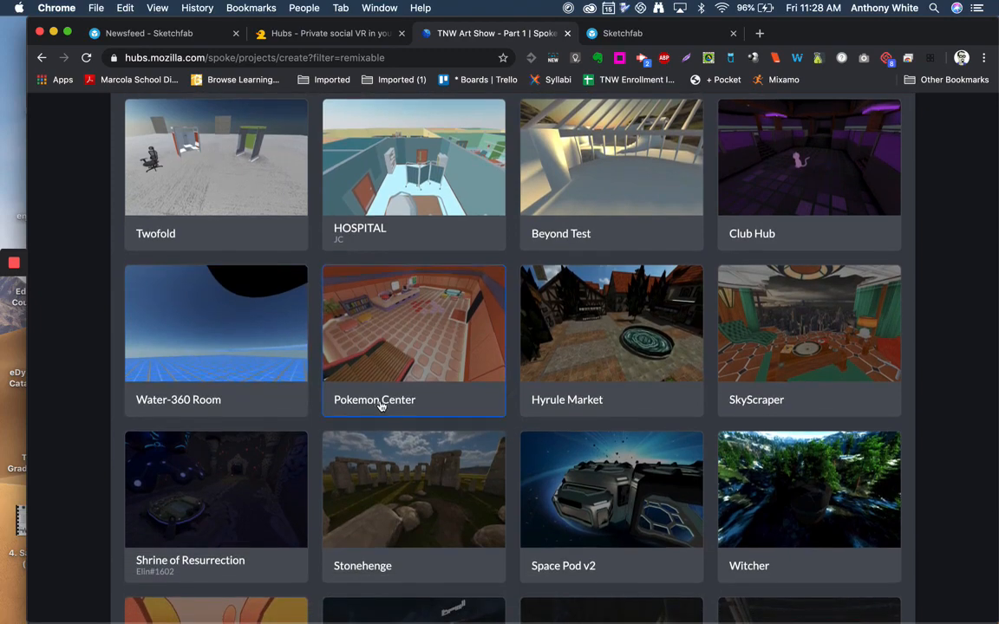
{"action": "scroll", "coordinate": [274, 402], "scroll_direction": "down", "scroll_amount": 10}
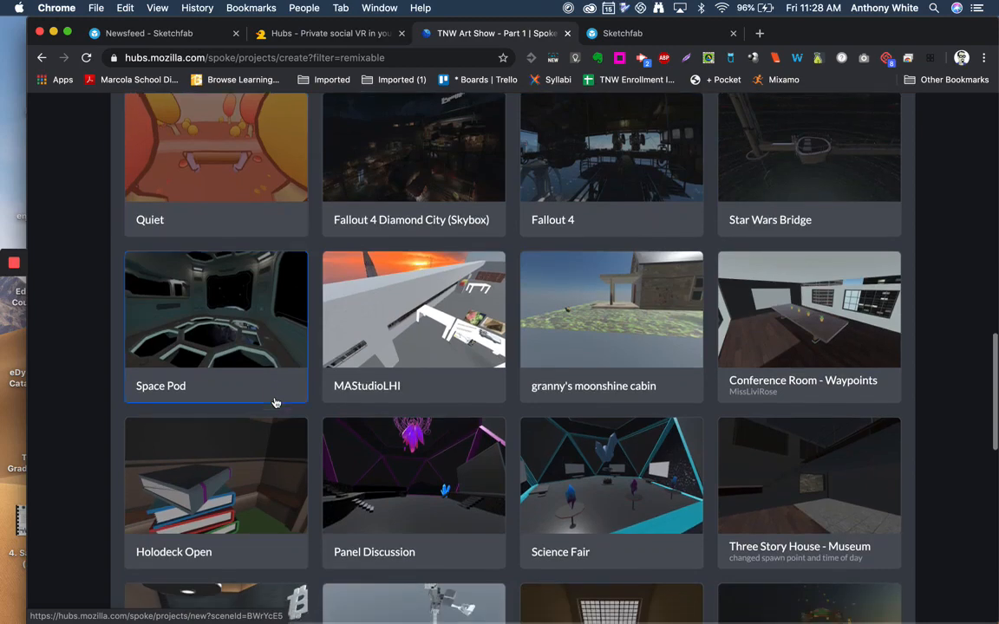
{"action": "scroll", "coordinate": [274, 403], "scroll_direction": "down", "scroll_amount": 8}
{"action": "scroll", "coordinate": [274, 403], "scroll_direction": "down", "scroll_amount": 15}
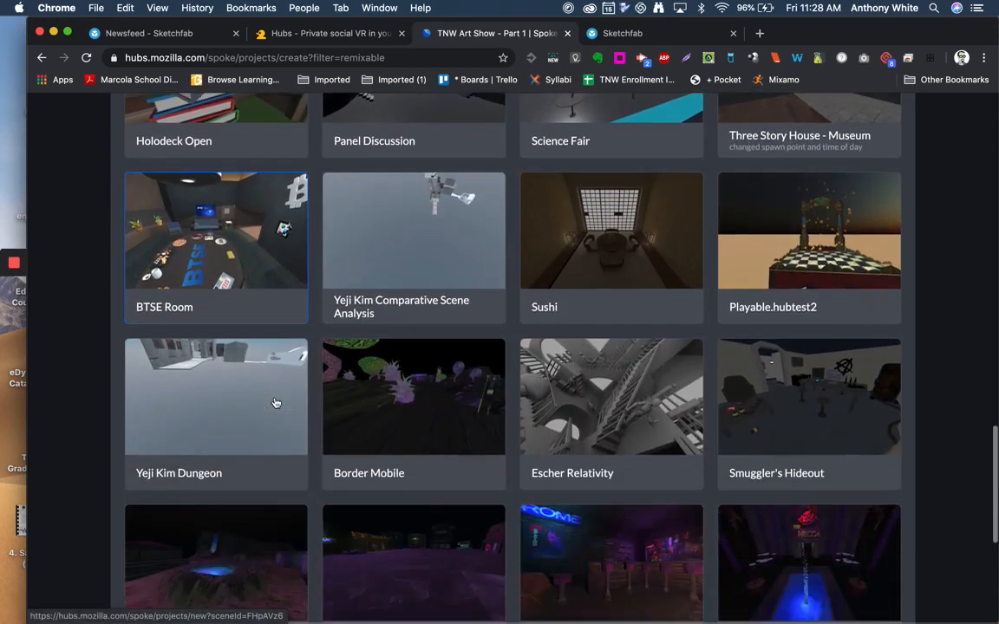
{"action": "scroll", "coordinate": [275, 398], "scroll_direction": "down", "scroll_amount": 2}
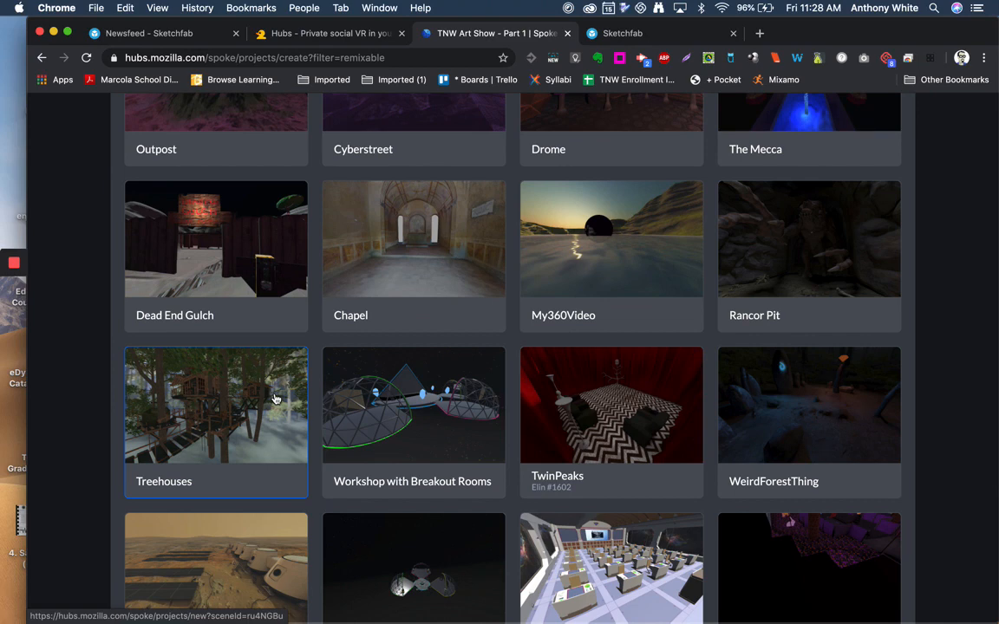
{"action": "scroll", "coordinate": [276, 398], "scroll_direction": "down", "scroll_amount": 10}
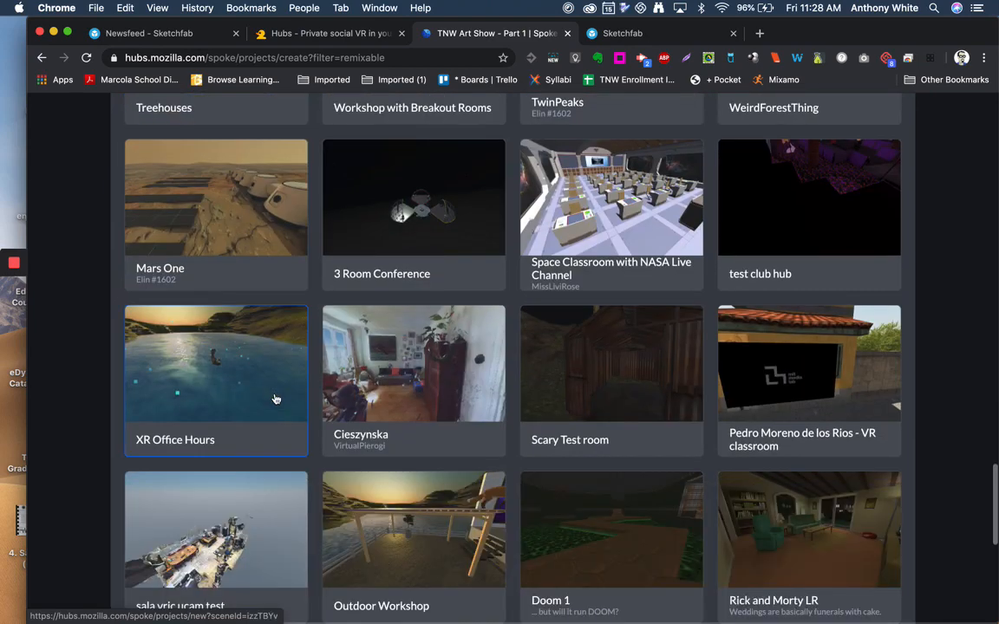
{"action": "scroll", "coordinate": [275, 398], "scroll_direction": "down", "scroll_amount": 3}
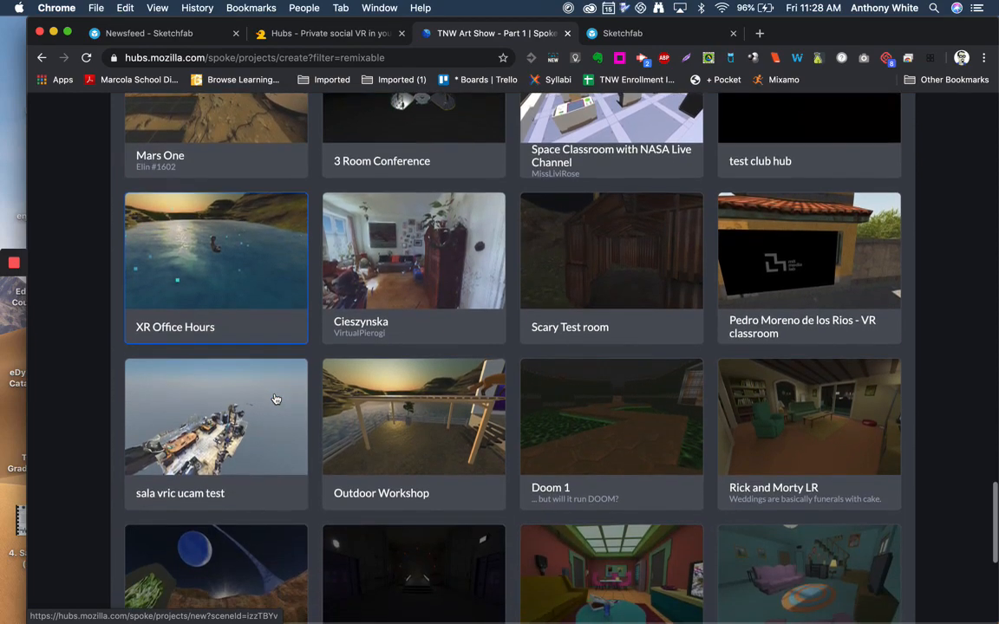
{"action": "scroll", "coordinate": [276, 398], "scroll_direction": "up", "scroll_amount": 12}
Create a new empty project from the template page.
{"action": "left_click", "coordinate": [276, 398]}
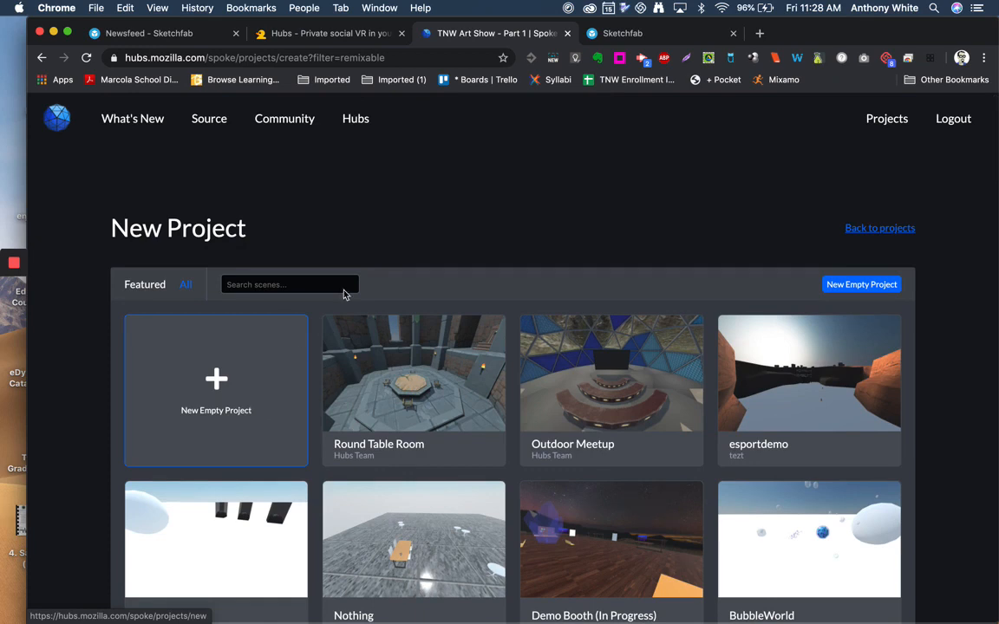
{"action": "left_click", "coordinate": [246, 404]}
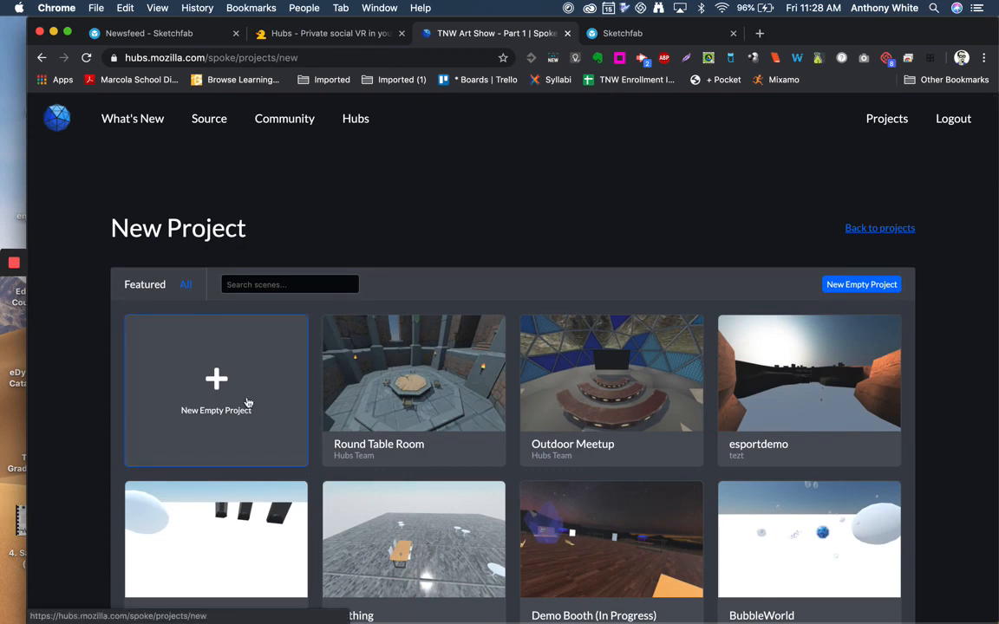
{"action": "left_click", "coordinate": [246, 404]}
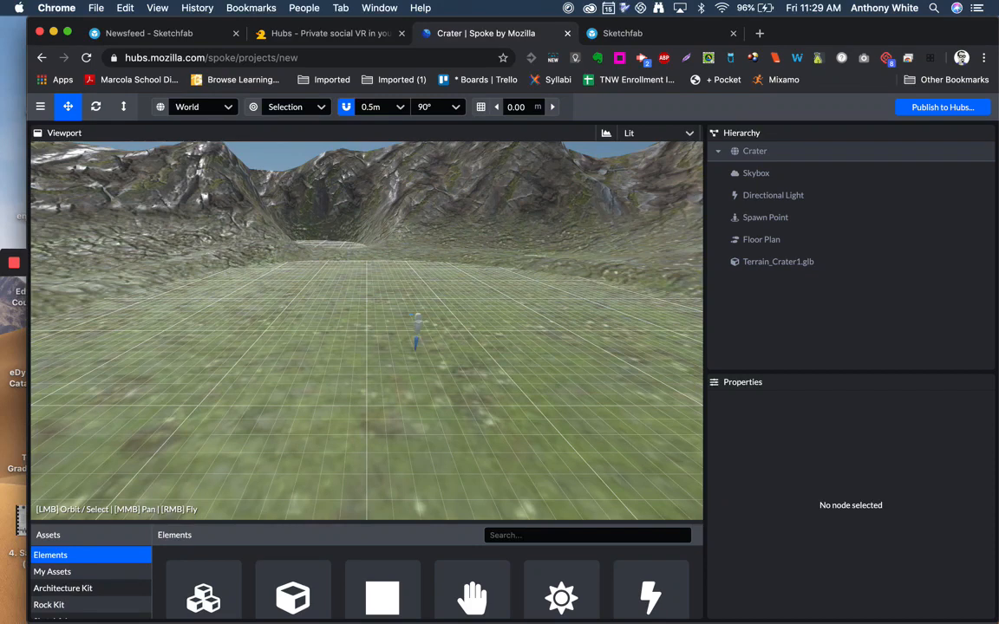
Fly the camera around the Crater scene to view the terrain from several directions and approach the spawn point figure.
{"action": "right_click_drag", "start_coordinate": [366, 331], "coordinate": [478, 264]}
{"action": "key", "text": "w"}
{"action": "key", "text": "s"}
{"action": "key", "text": "w"}
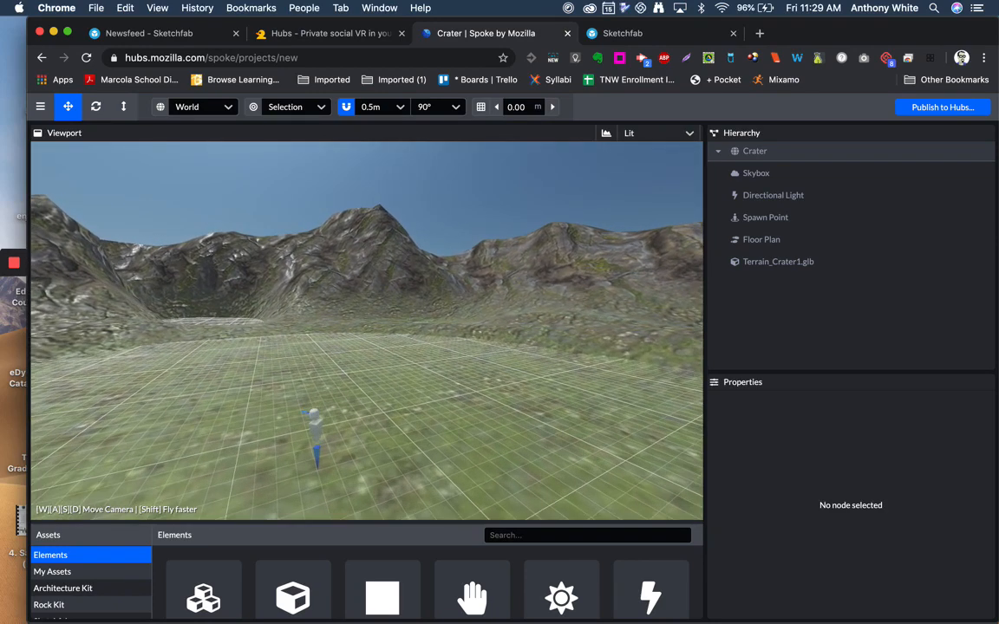
{"action": "key", "text": "s"}
{"action": "key", "text": "a"}
{"action": "key", "text": "a"}
{"action": "key", "text": "d"}
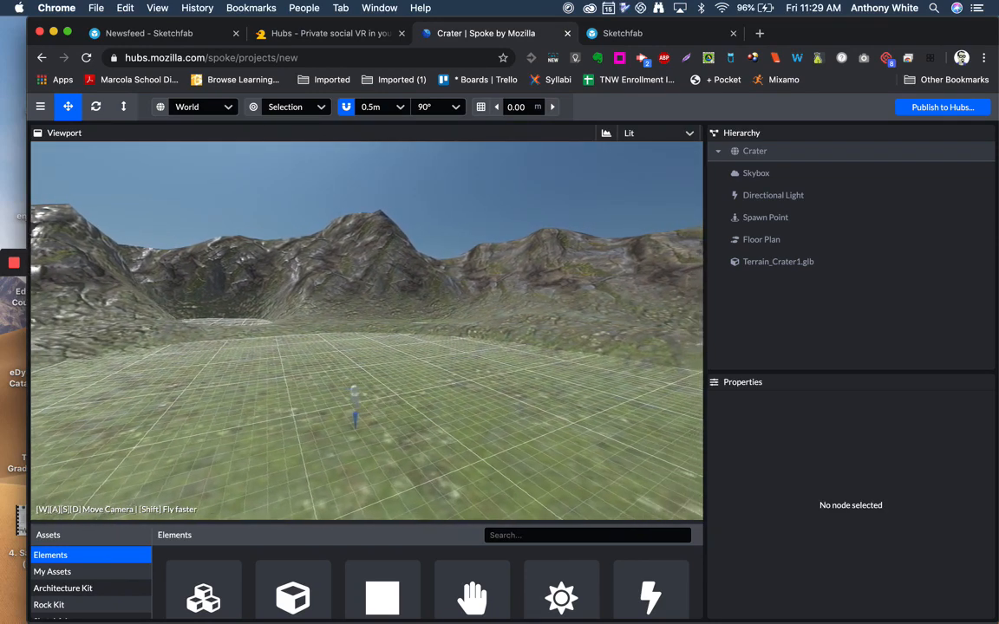
{"action": "key", "text": "w"}
{"action": "right_click_drag", "start_coordinate": [478, 264], "coordinate": [163, 286]}
{"action": "key", "text": "w"}
{"action": "key", "text": "s"}
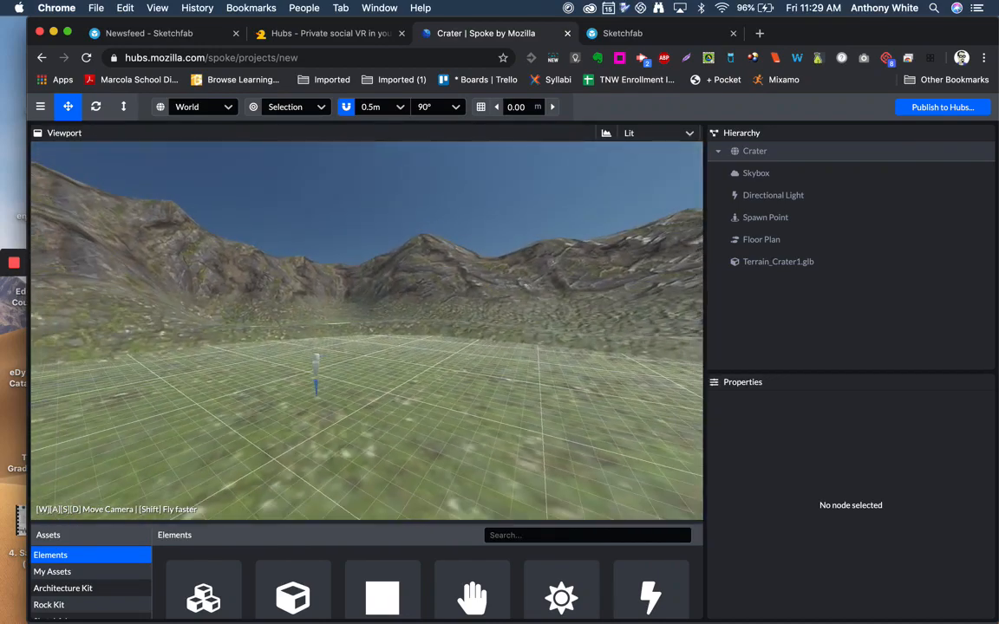
{"action": "key", "text": "w"}
{"action": "right_click_drag", "start_coordinate": [367, 330], "coordinate": [650, 354]}
{"action": "key", "text": "w"}
{"action": "key", "text": "w"}
{"action": "key", "text": "a"}
{"action": "key", "text": "w"}
{"action": "key", "text": "a"}
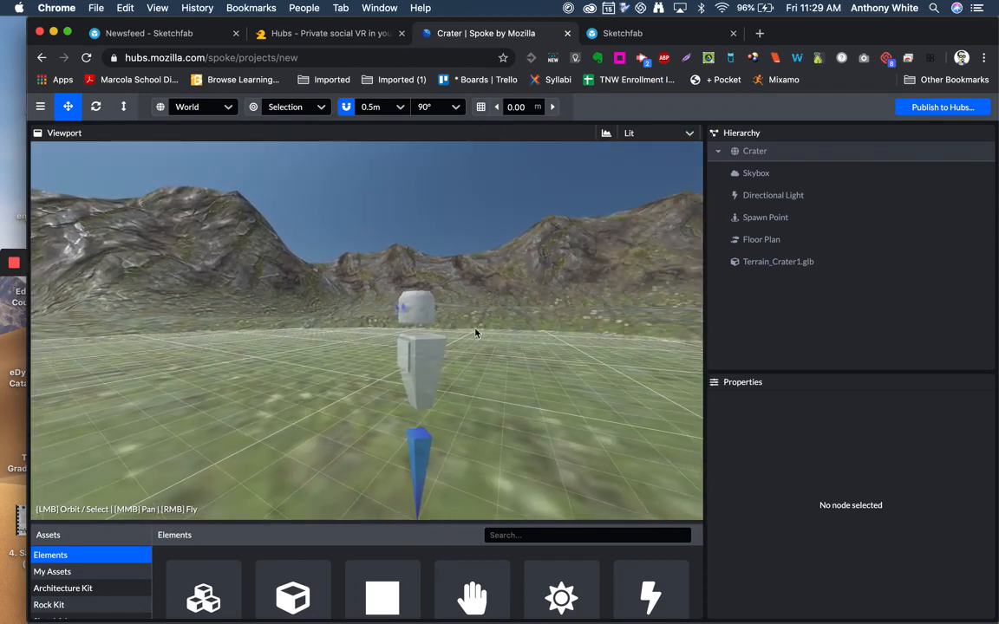
Delete the Terrain_Crater1.glb model from the scene and undo the deletion.
{"action": "left_click", "coordinate": [248, 265]}
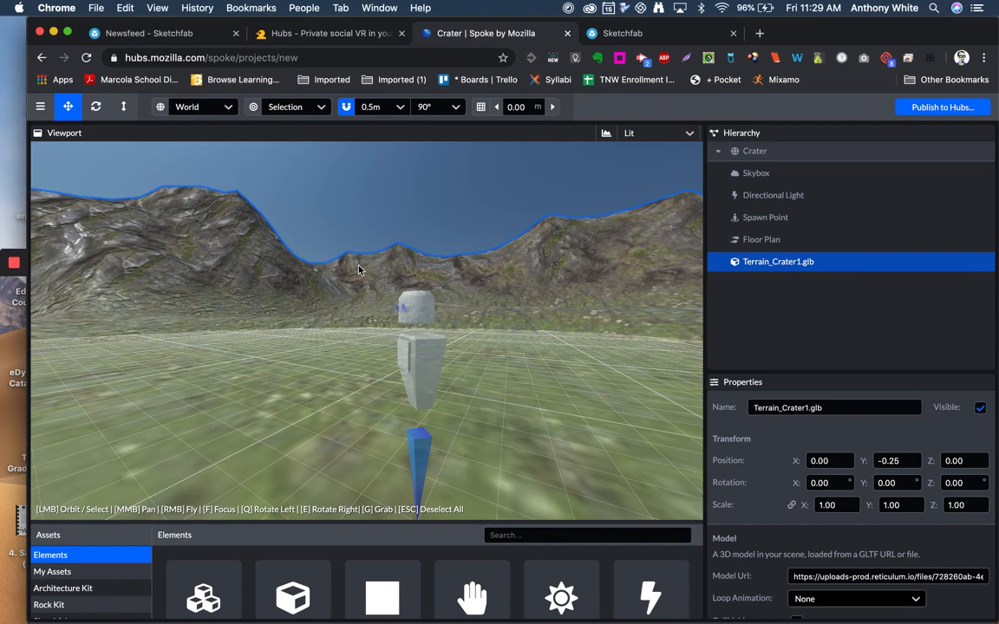
{"action": "key", "text": "Delete"}
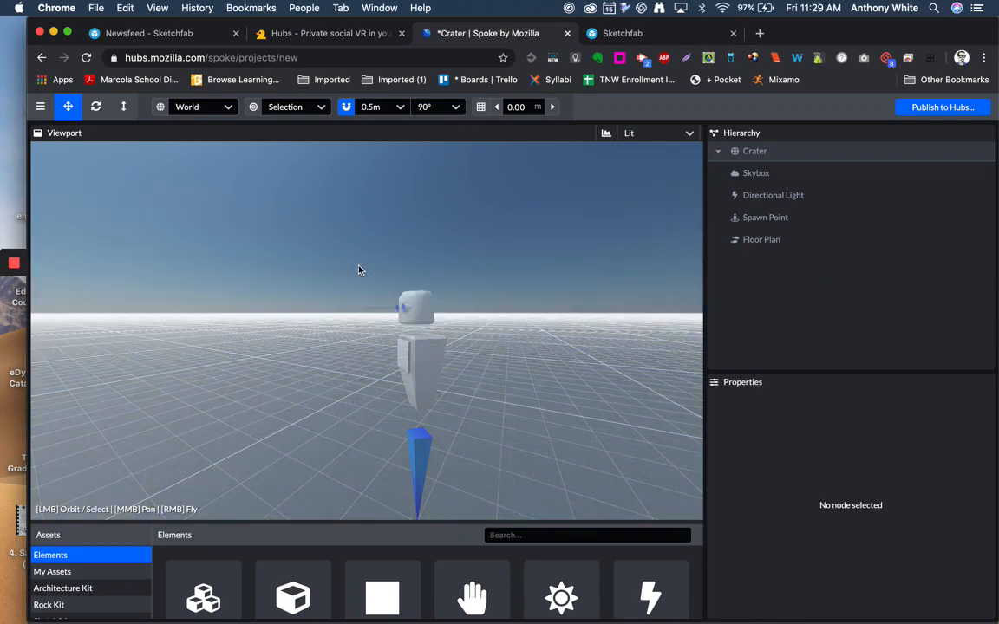
{"action": "key", "text": "super+z"}
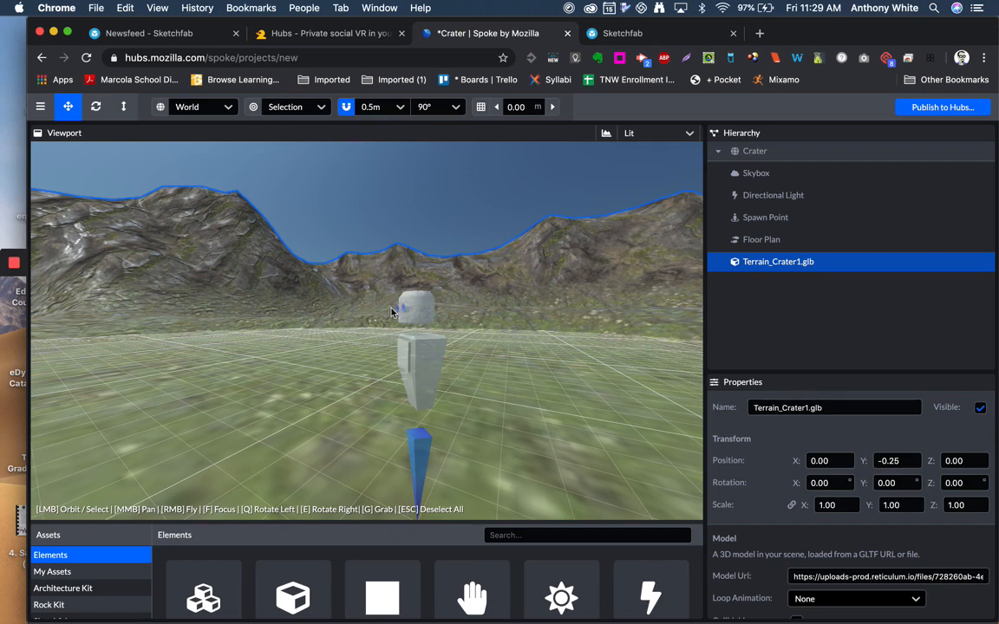
Examine the properties of the scene's spawn point, directional light and skybox, viewing the light's placement in the scene.
{"action": "left_click", "coordinate": [424, 323]}
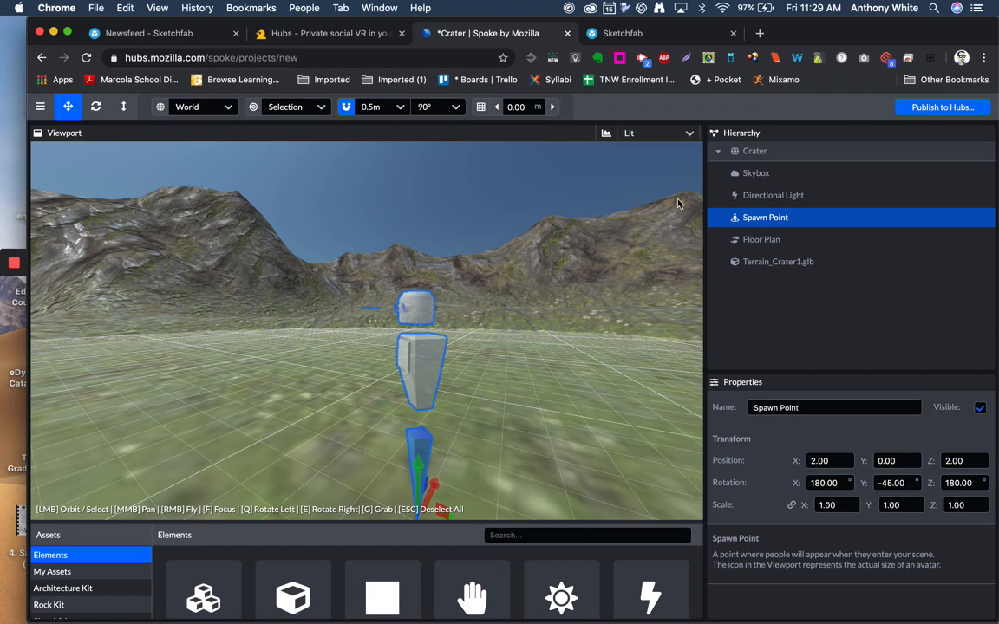
{"action": "left_click", "coordinate": [786, 196]}
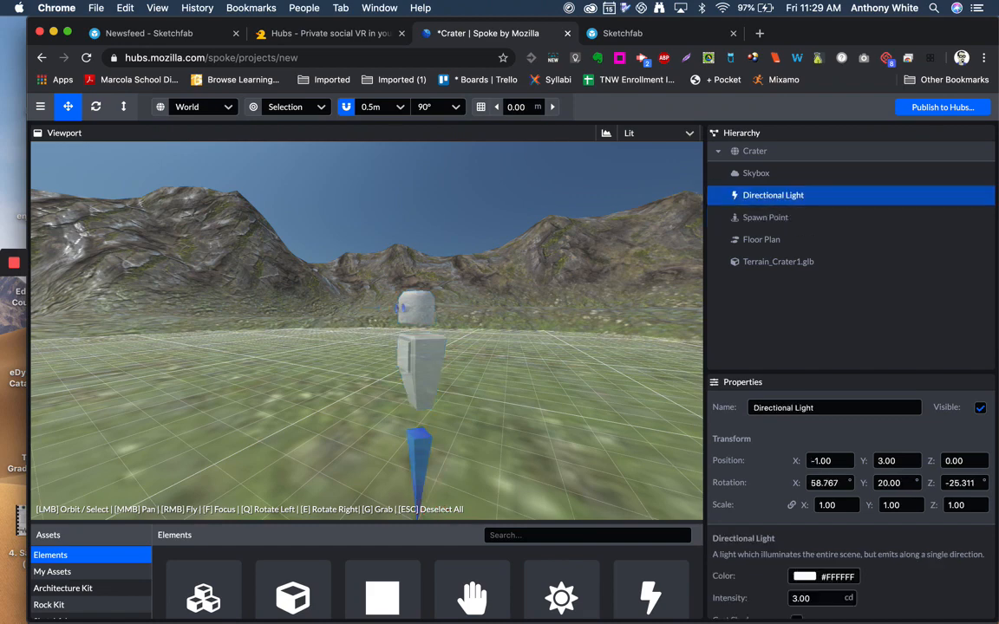
{"action": "mouse_move", "coordinate": [559, 301]}
{"action": "right_mouse_down"}
{"action": "mouse_move", "coordinate": [512, 174]}
{"action": "mouse_move", "coordinate": [472, 204]}
{"action": "mouse_move", "coordinate": [477, 238]}
{"action": "mouse_move", "coordinate": [529, 256]}
{"action": "mouse_move", "coordinate": [549, 290]}
{"action": "right_mouse_up"}
{"action": "key", "text": "a"}
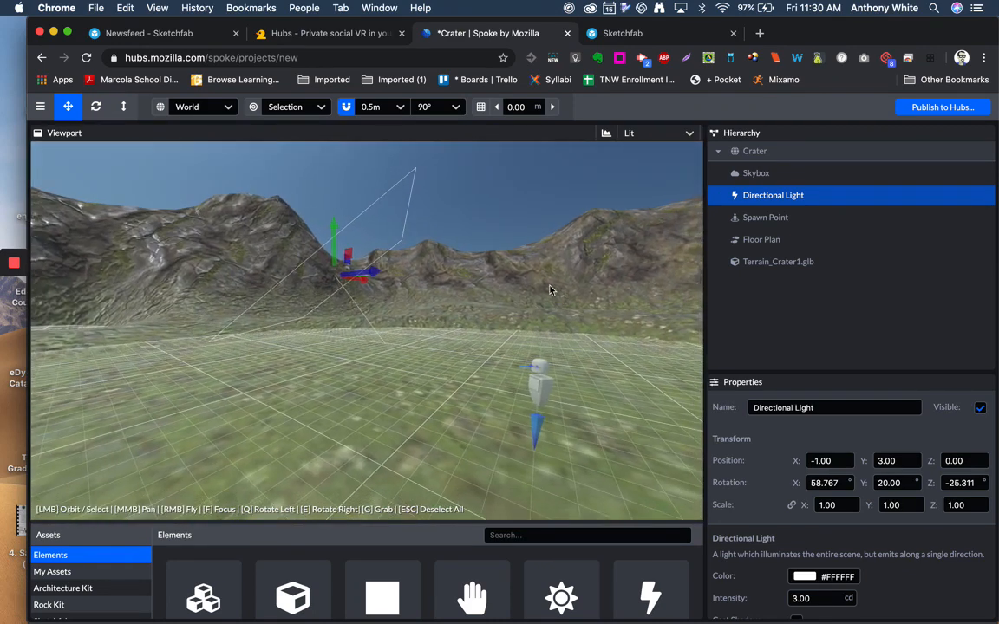
{"action": "left_click", "coordinate": [767, 173]}
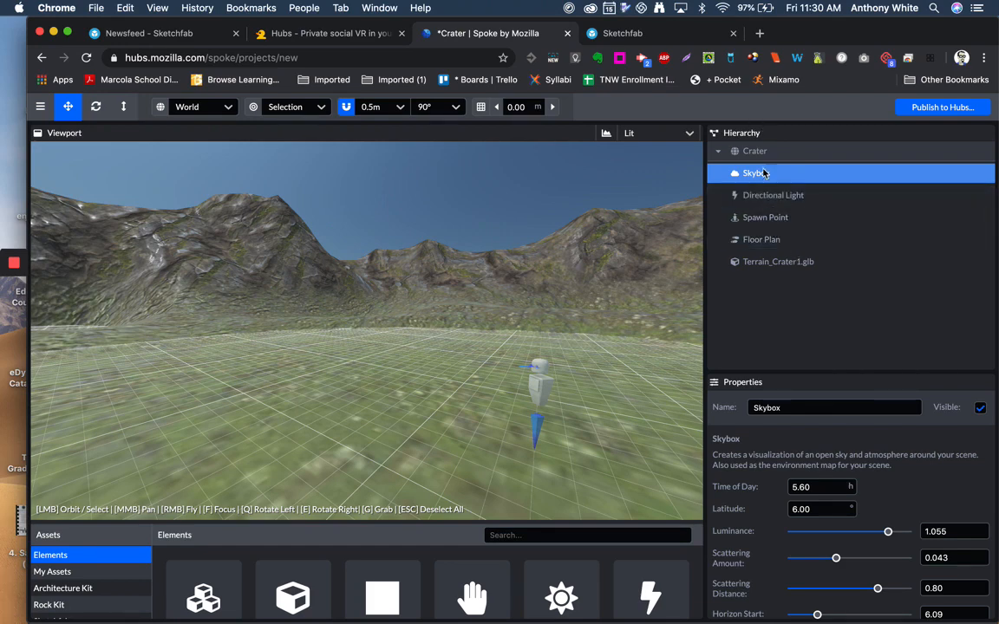
Deselect the skybox and enlarge the asset library area beneath the crater scene.
{"action": "left_click", "coordinate": [373, 223]}
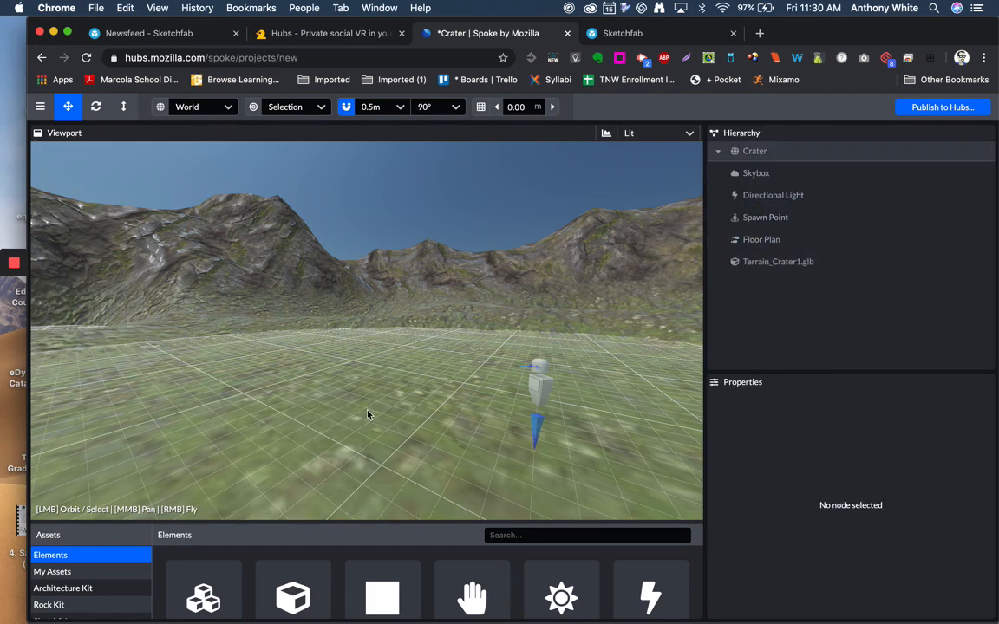
{"action": "right_click_drag", "start_coordinate": [367, 415], "coordinate": [367, 415]}
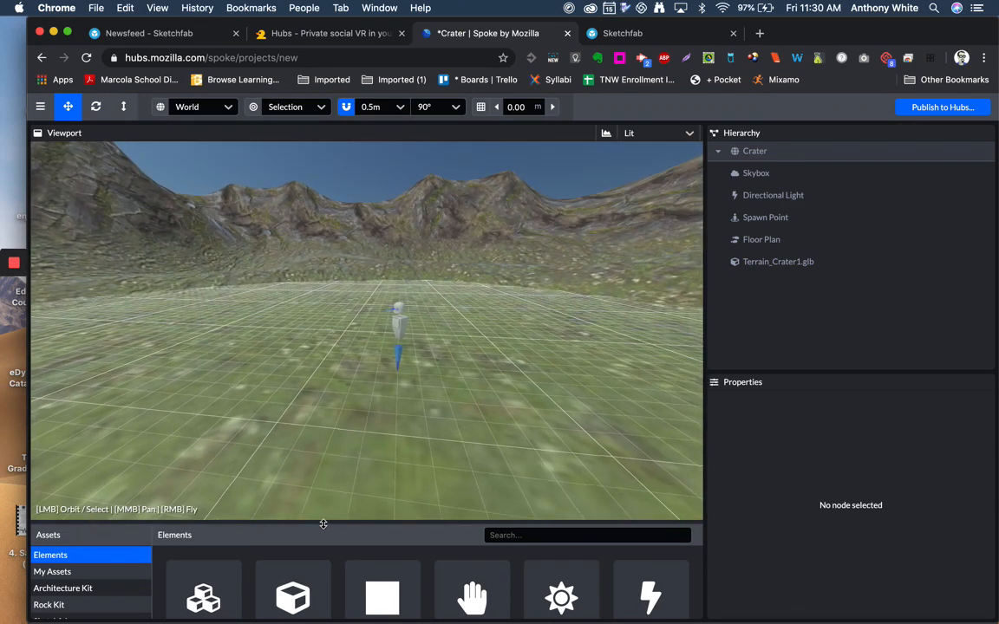
{"action": "mouse_move", "coordinate": [321, 523]}
{"action": "left_mouse_down"}
{"action": "mouse_move", "coordinate": [332, 469]}
{"action": "mouse_move", "coordinate": [324, 410]}
{"action": "left_mouse_up"}
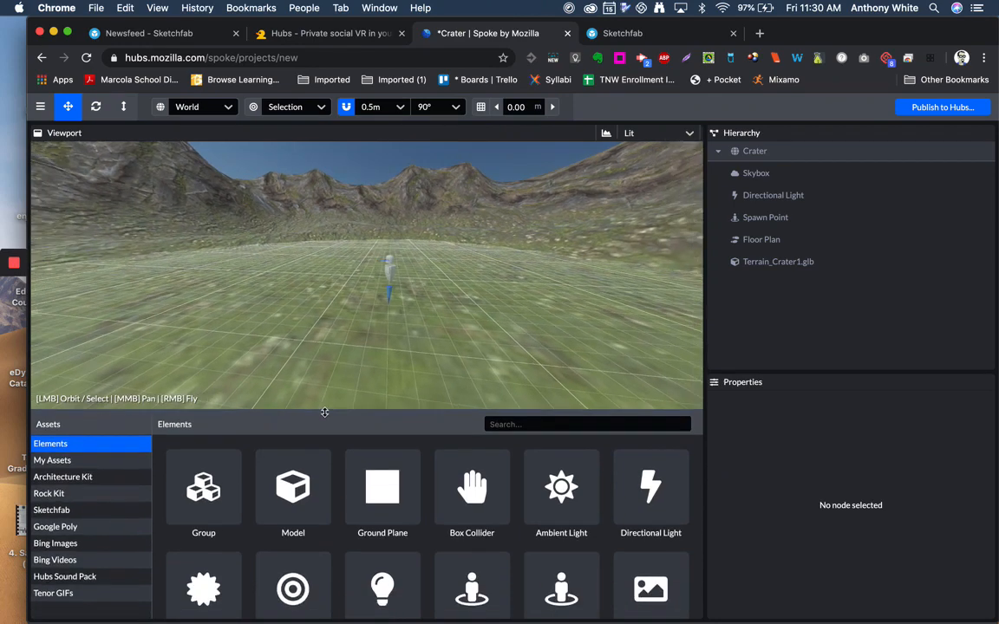
Search the Sketchfab asset source for "art gallery" models.
{"action": "left_click", "coordinate": [52, 512]}
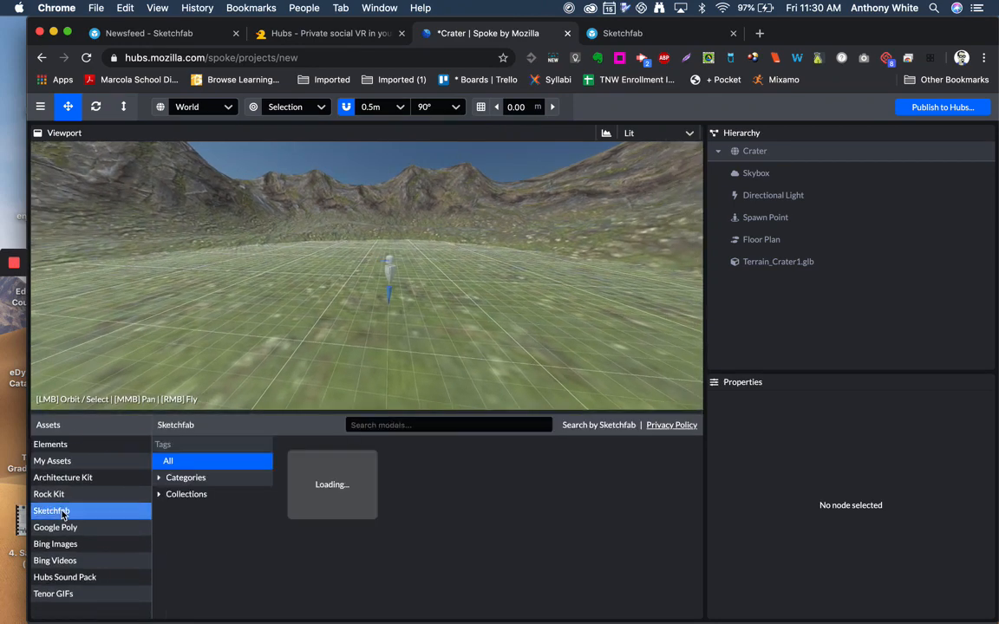
{"action": "left_click", "coordinate": [425, 424]}
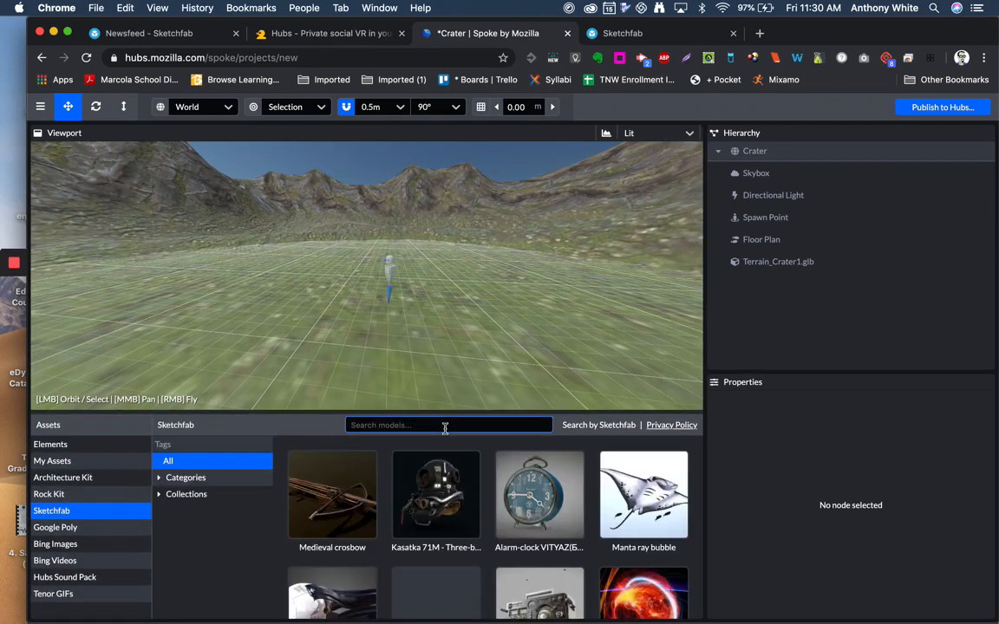
{"action": "mouse_move", "coordinate": [468, 465]}
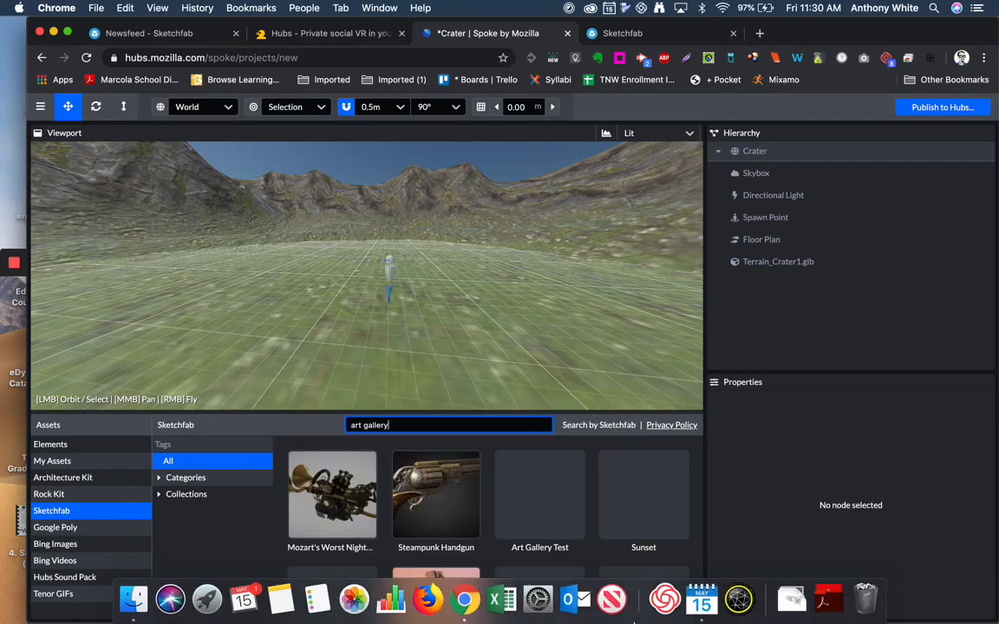
{"action": "mouse_move", "coordinate": [549, 532]}
{"action": "scroll", "coordinate": [555, 537], "scroll_direction": "down", "scroll_amount": 5}
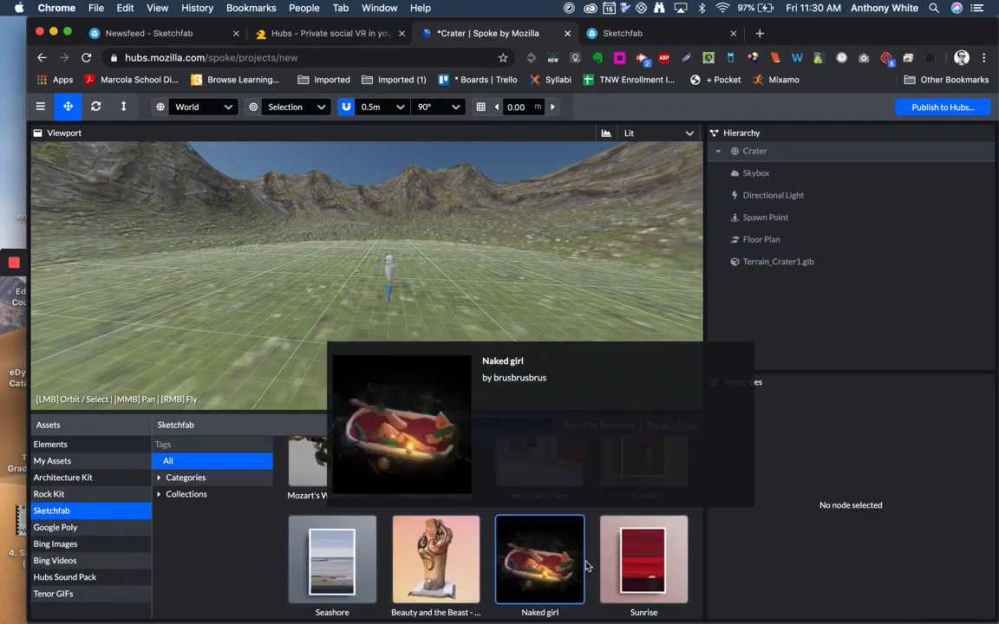
Place the VR Gallery with Curved Concrete Ceiling model on the crater floor near the spawn point.
{"action": "mouse_move", "coordinate": [637, 542]}
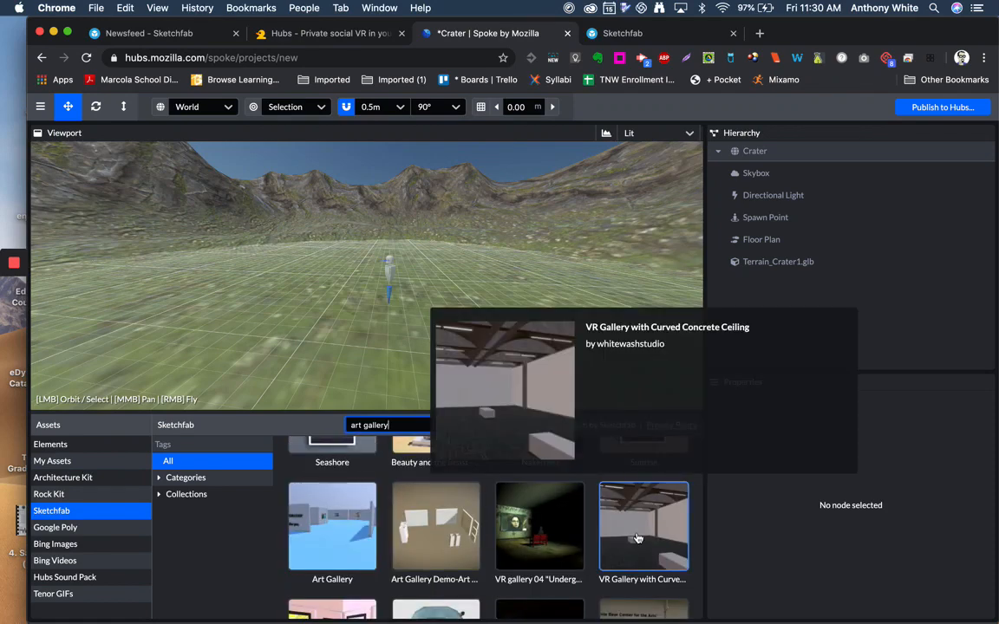
{"action": "left_click", "coordinate": [637, 539]}
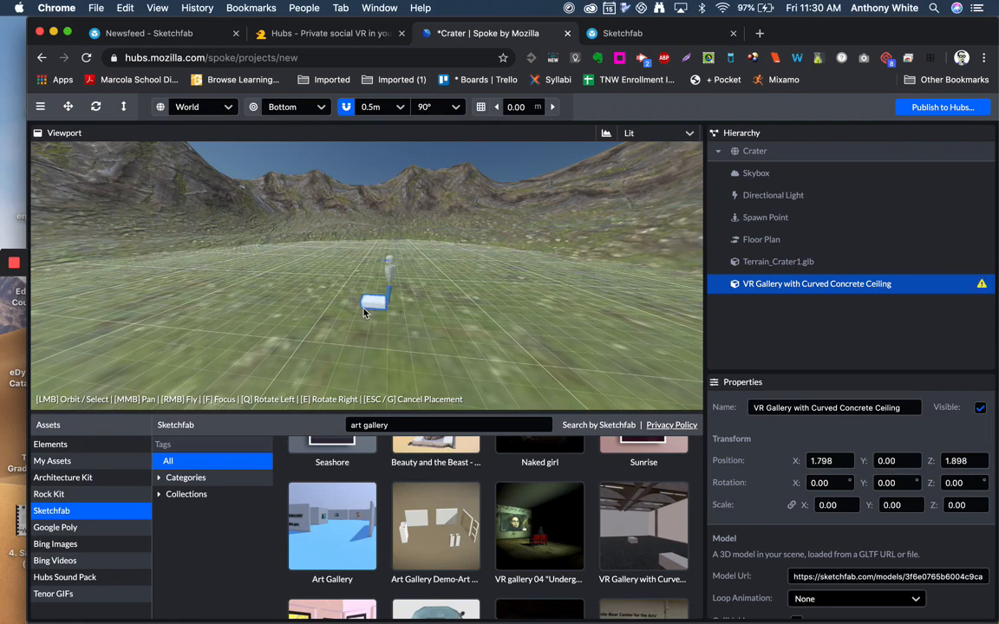
{"action": "left_click", "coordinate": [362, 314]}
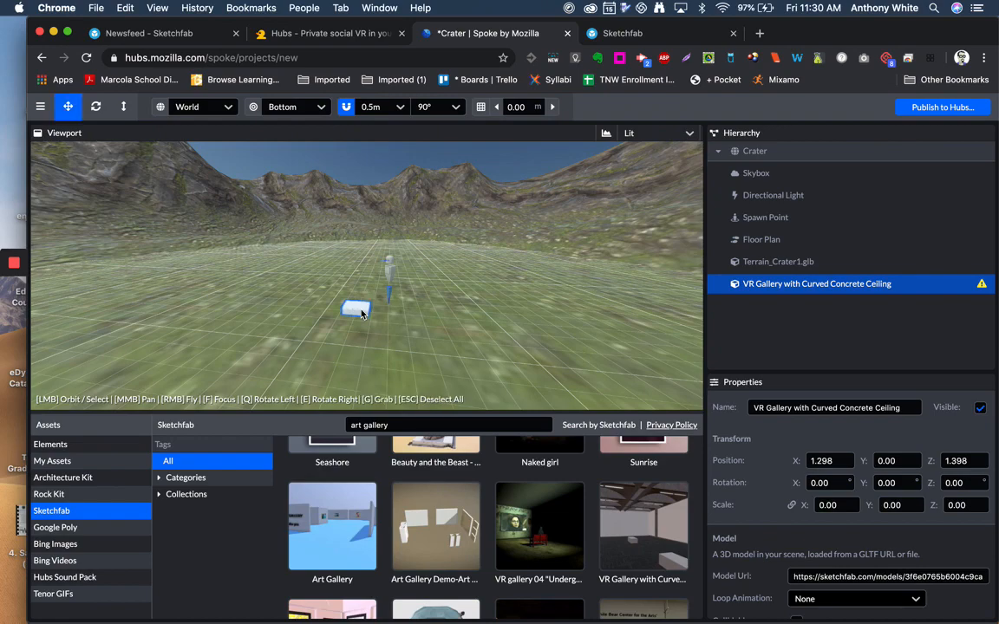
Examine the placed gallery model up close and from above, comparing its size with the spawn point figure, with the Scale tool active.
{"action": "mouse_move", "coordinate": [420, 278]}
{"action": "right_mouse_down"}
{"action": "mouse_move", "coordinate": [419, 334]}
{"action": "mouse_move", "coordinate": [434, 260]}
{"action": "mouse_move", "coordinate": [434, 364]}
{"action": "mouse_move", "coordinate": [369, 247]}
{"action": "mouse_move", "coordinate": [369, 295]}
{"action": "mouse_move", "coordinate": [529, 250]}
{"action": "mouse_move", "coordinate": [424, 275]}
{"action": "right_mouse_up"}
{"action": "key", "text": "w"}
{"action": "key", "text": "d"}
{"action": "key", "text": "a"}
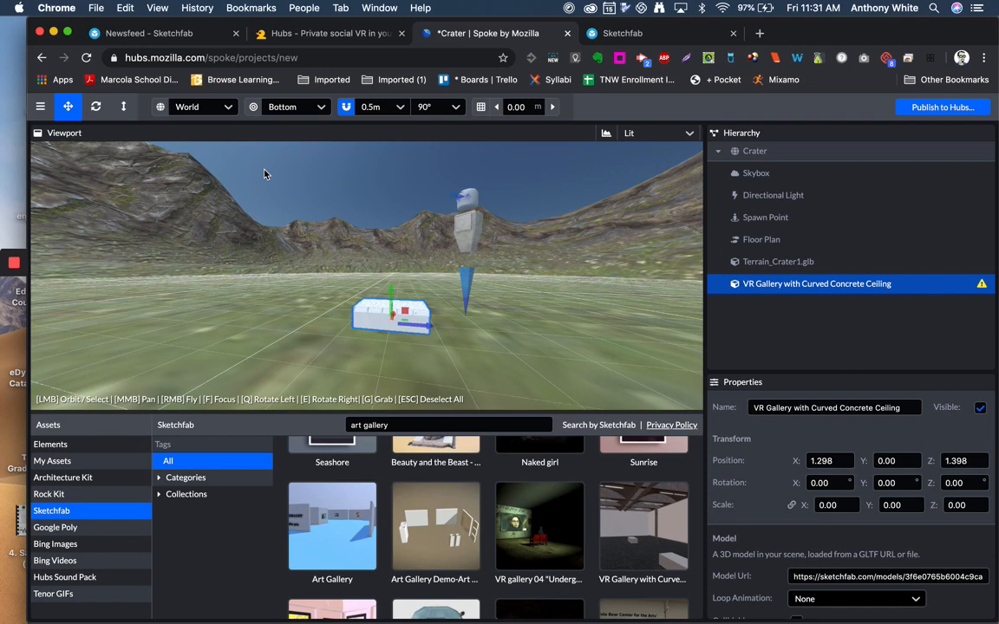
{"action": "left_click", "coordinate": [126, 111]}
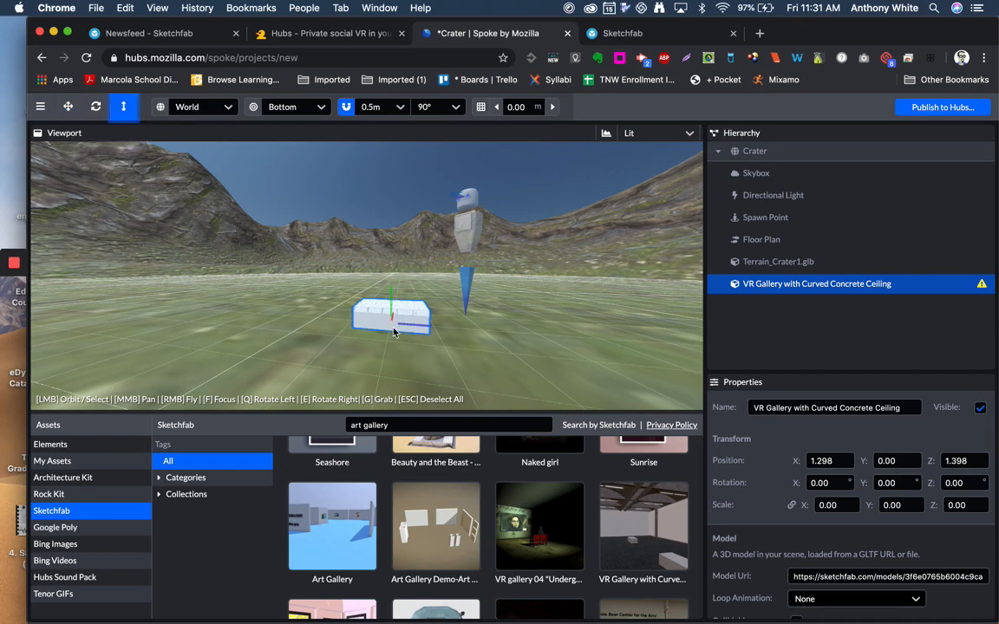
{"action": "mouse_move", "coordinate": [392, 317]}
{"action": "right_mouse_down"}
{"action": "mouse_move", "coordinate": [392, 382]}
{"action": "mouse_move", "coordinate": [381, 347]}
{"action": "mouse_move", "coordinate": [364, 356]}
{"action": "mouse_move", "coordinate": [393, 331]}
{"action": "right_mouse_up"}
{"action": "key", "text": "w"}
{"action": "key", "text": "s"}
{"action": "key", "text": "w"}
{"action": "key", "text": "s"}
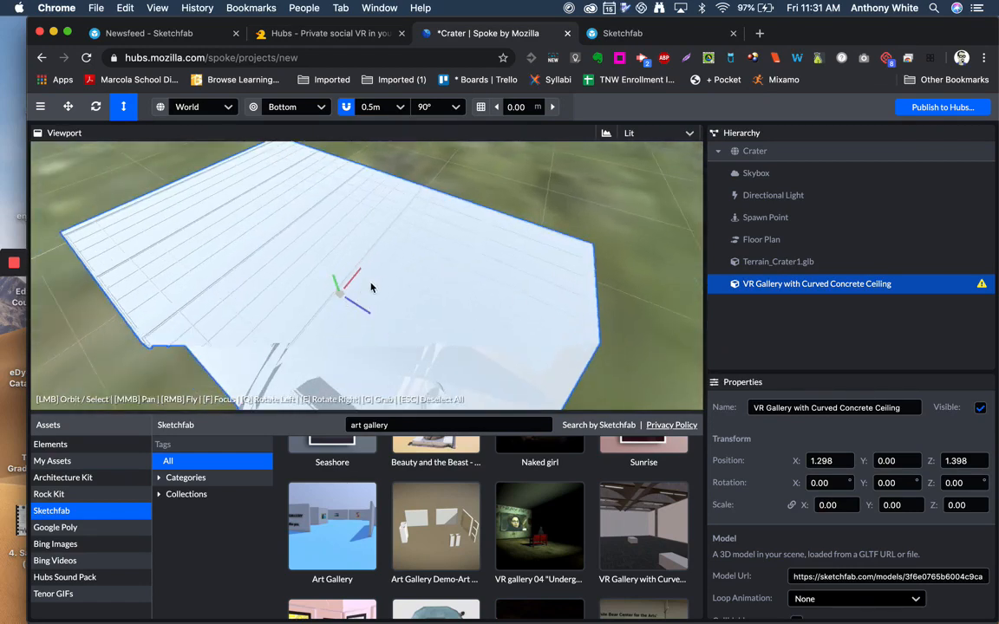
{"action": "scroll", "coordinate": [423, 265], "scroll_direction": "up", "scroll_amount": 2}
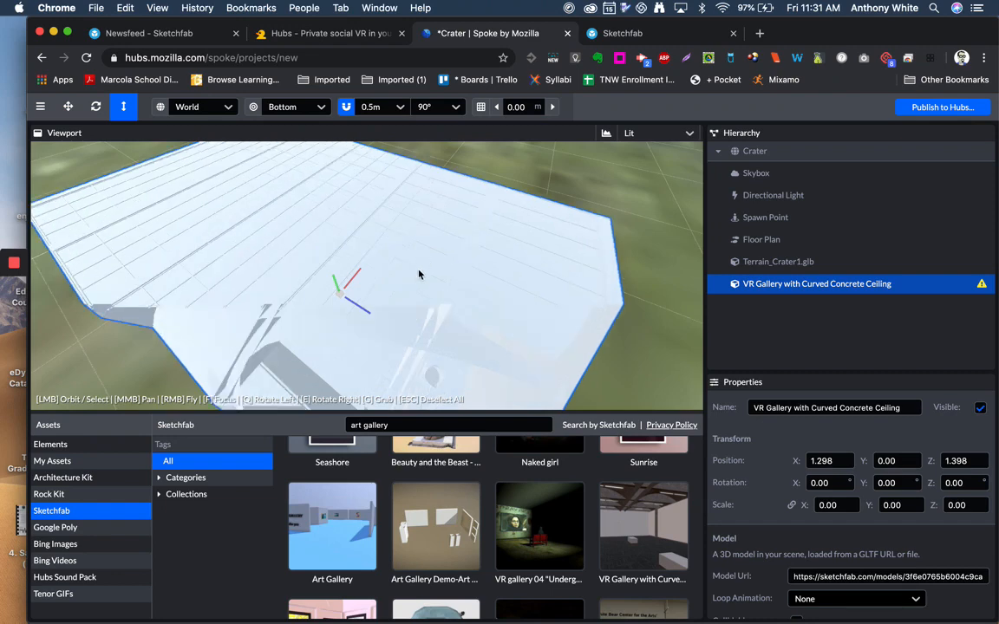
{"action": "mouse_move", "coordinate": [423, 265]}
{"action": "right_mouse_down"}
{"action": "mouse_move", "coordinate": [423, 364]}
{"action": "mouse_move", "coordinate": [442, 265]}
{"action": "mouse_move", "coordinate": [416, 276]}
{"action": "right_mouse_up"}
{"action": "key", "text": "s"}
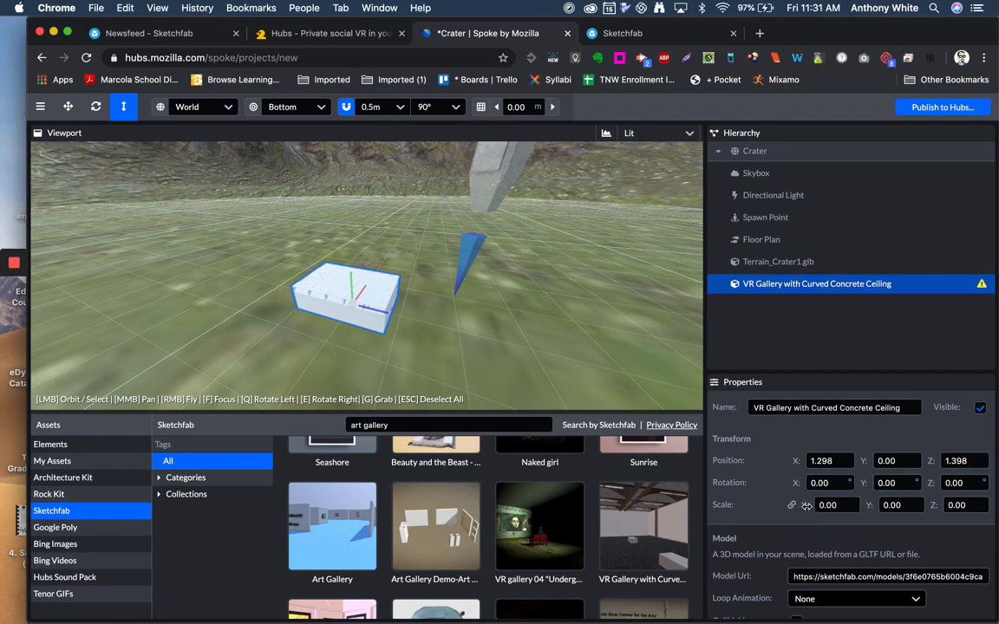
Scale the gallery model uniformly to 0.20 and view it from outside.
{"action": "left_click_drag", "start_coordinate": [807, 505], "coordinate": [819, 510]}
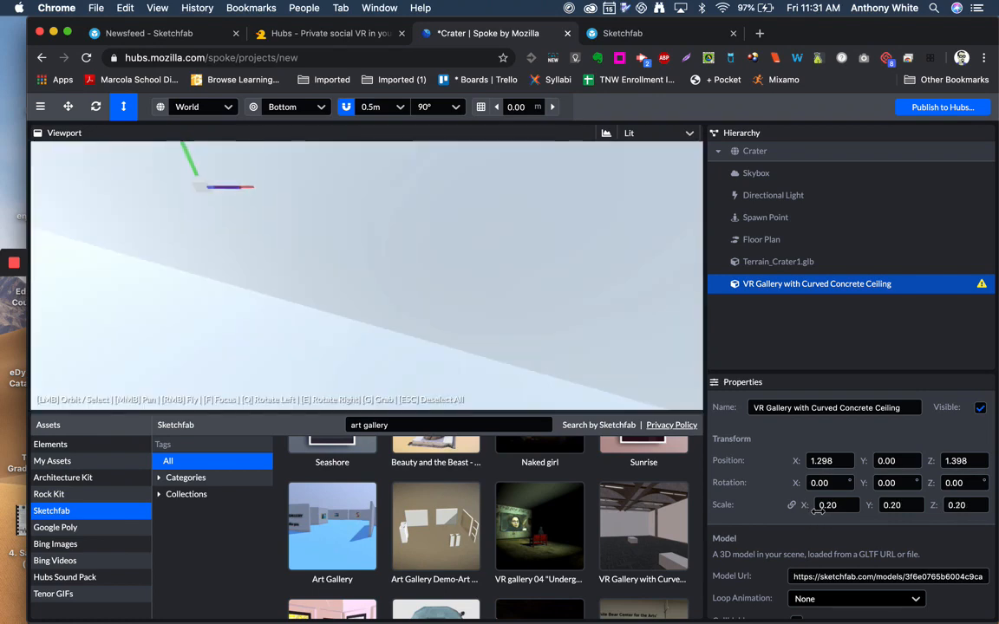
{"action": "right_click_drag", "start_coordinate": [470, 265], "coordinate": [521, 286]}
{"action": "key", "text": "s"}
{"action": "key", "text": "s"}
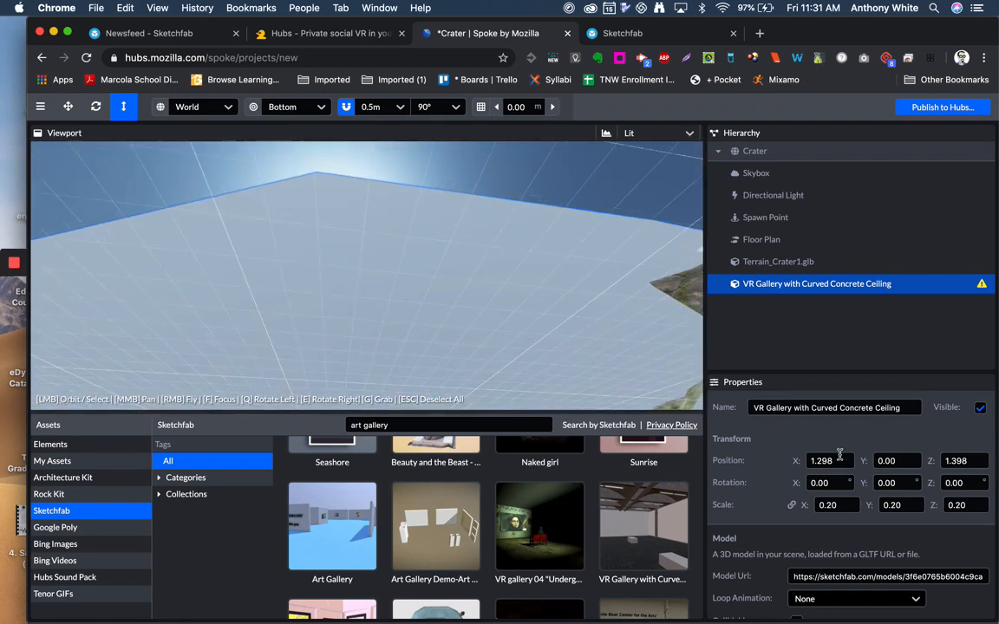
Set the gallery model's uniform scale to 0.10 and check its size against the terrain.
{"action": "left_click", "coordinate": [830, 505]}
{"action": "type", "text": ".10"}
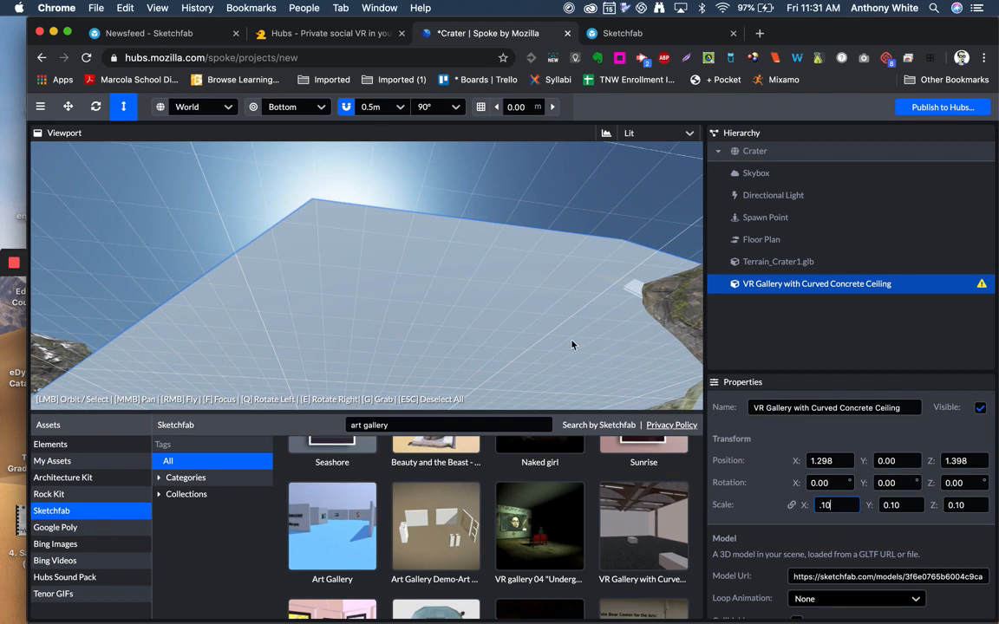
{"action": "right_click_drag", "start_coordinate": [563, 315], "coordinate": [650, 303]}
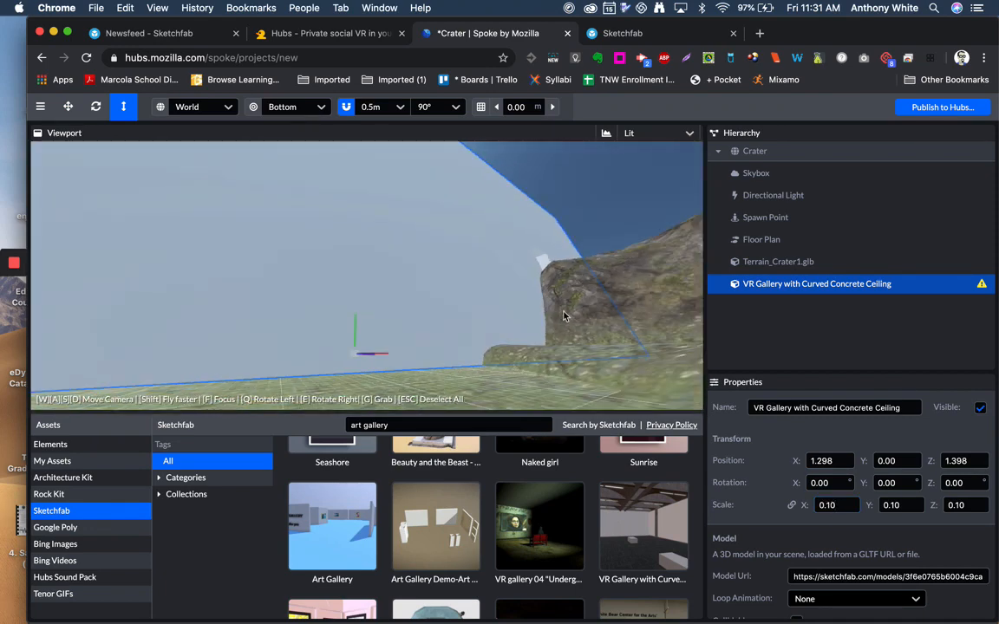
{"action": "right_click_drag", "start_coordinate": [564, 315], "coordinate": [563, 315]}
Reduce the gallery model's uniform scale to 0.05 and finally to 0.01.
{"action": "mouse_move", "coordinate": [818, 515]}
{"action": "left_mouse_down"}
{"action": "mouse_move", "coordinate": [795, 513]}
{"action": "mouse_move", "coordinate": [815, 510]}
{"action": "left_mouse_up"}
{"action": "left_click", "coordinate": [824, 506]}
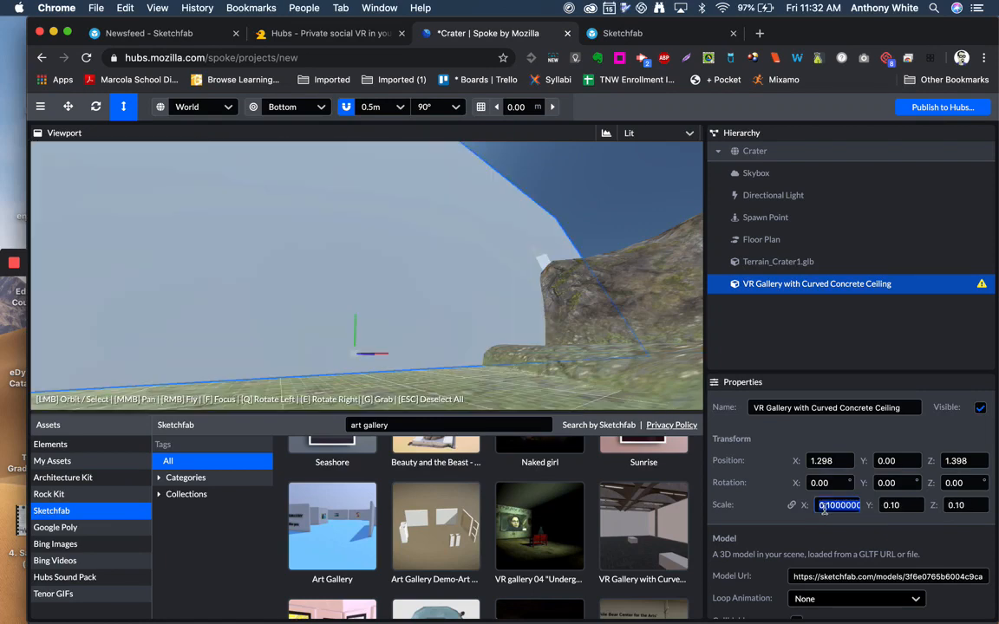
{"action": "type", "text": ".05"}
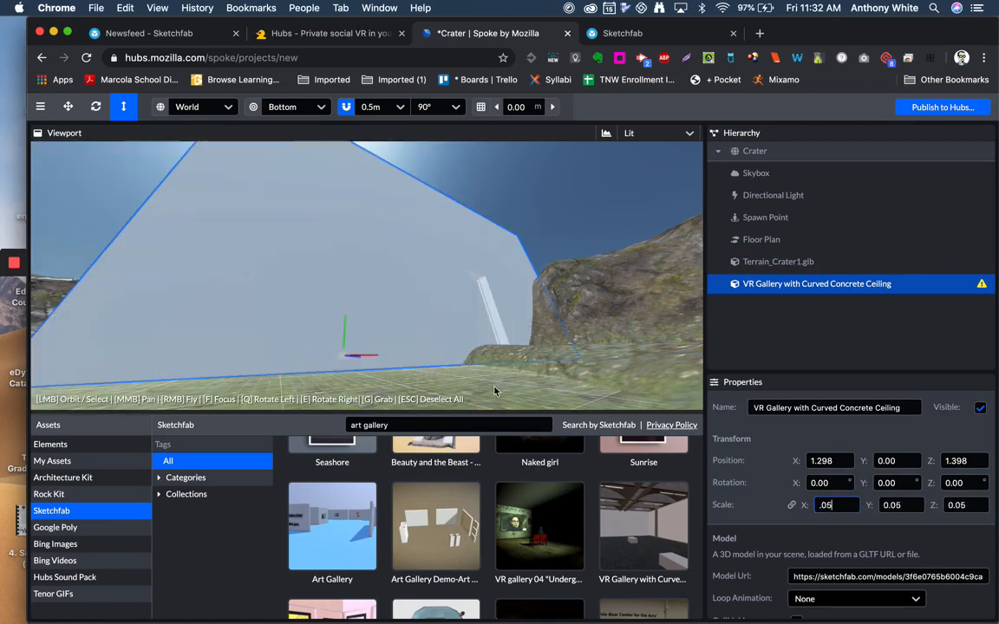
{"action": "key", "text": "BackSpace"}
{"action": "type", "text": "1"}
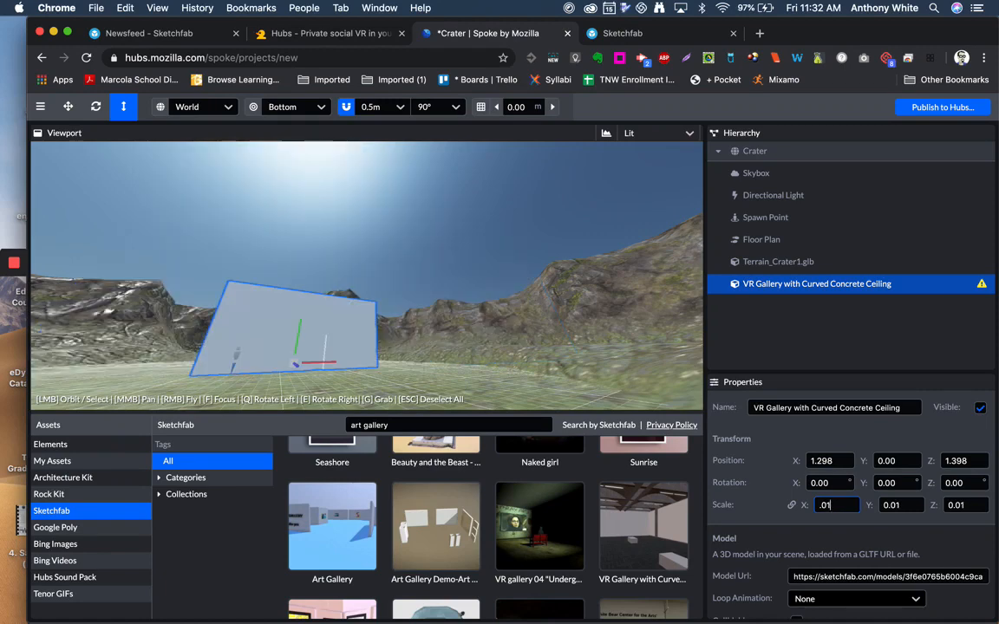
Fly inside the gallery model to inspect its walls and ceiling, and read the issues listed for the model in the hierarchy.
{"action": "mouse_move", "coordinate": [255, 269]}
{"action": "left_mouse_down"}
{"action": "mouse_move", "coordinate": [289, 290]}
{"action": "mouse_move", "coordinate": [254, 253]}
{"action": "left_mouse_up"}
{"action": "right_click_drag", "start_coordinate": [253, 253], "coordinate": [292, 293]}
{"action": "key", "text": "w"}
{"action": "key", "text": "w"}
{"action": "key", "text": "w"}
{"action": "key", "text": "w"}
{"action": "key", "text": "w"}
{"action": "key", "text": "w"}
{"action": "key", "text": "w"}
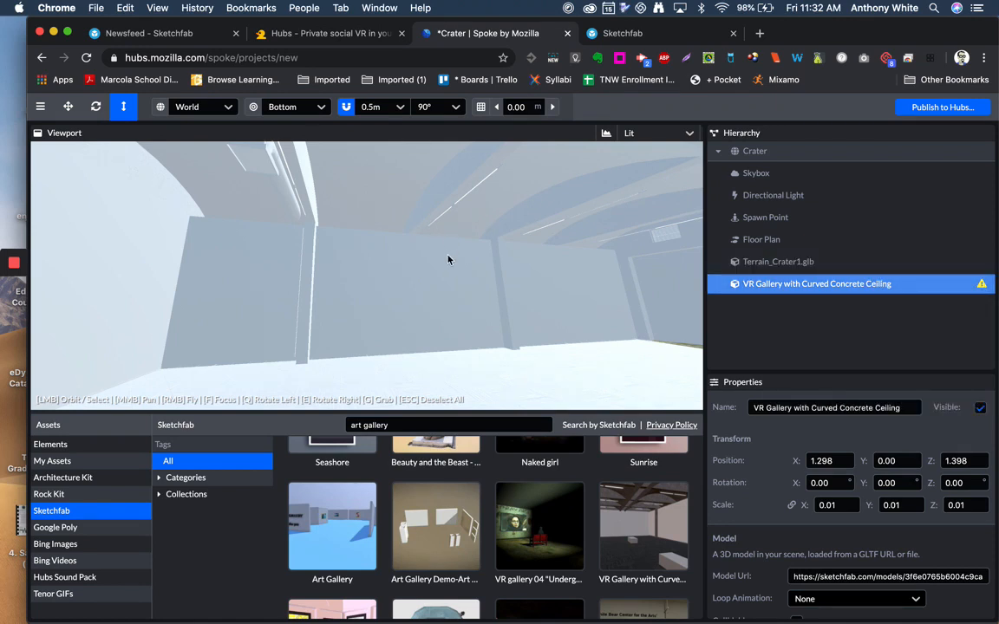
{"action": "mouse_move", "coordinate": [981, 286]}
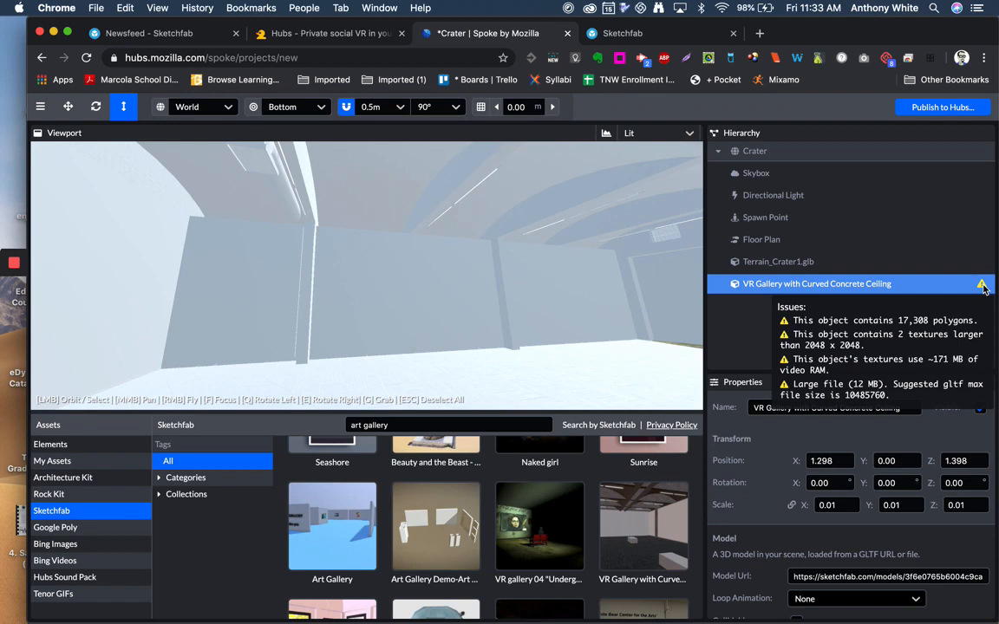
Delete the VR Gallery with Curved Concrete Ceiling model and face the spawn point figure in the crater.
{"action": "right_click_drag", "start_coordinate": [466, 299], "coordinate": [561, 334]}
{"action": "key", "text": "s"}
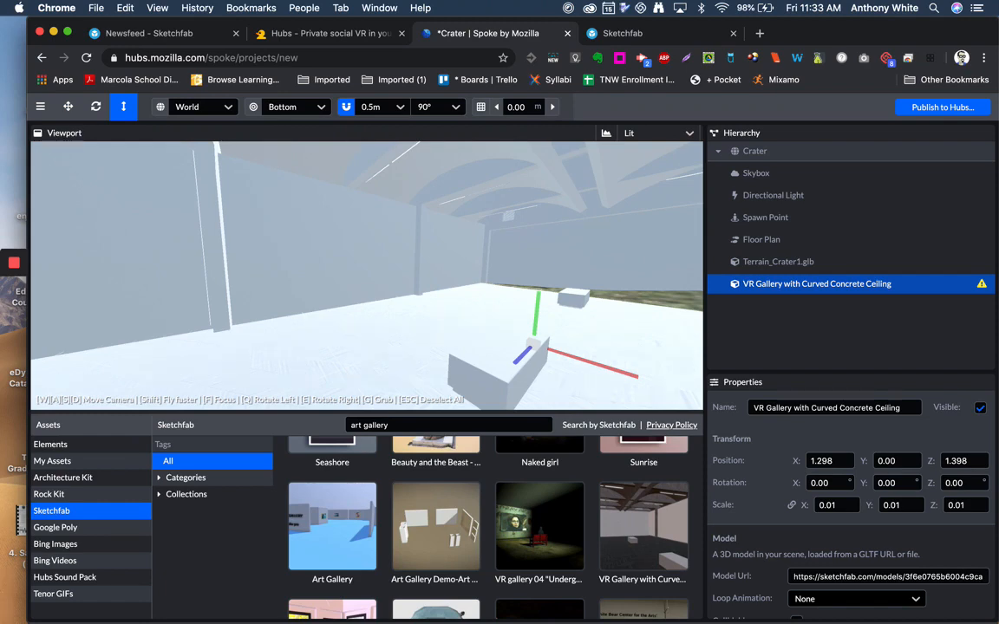
{"action": "key", "text": "Delete"}
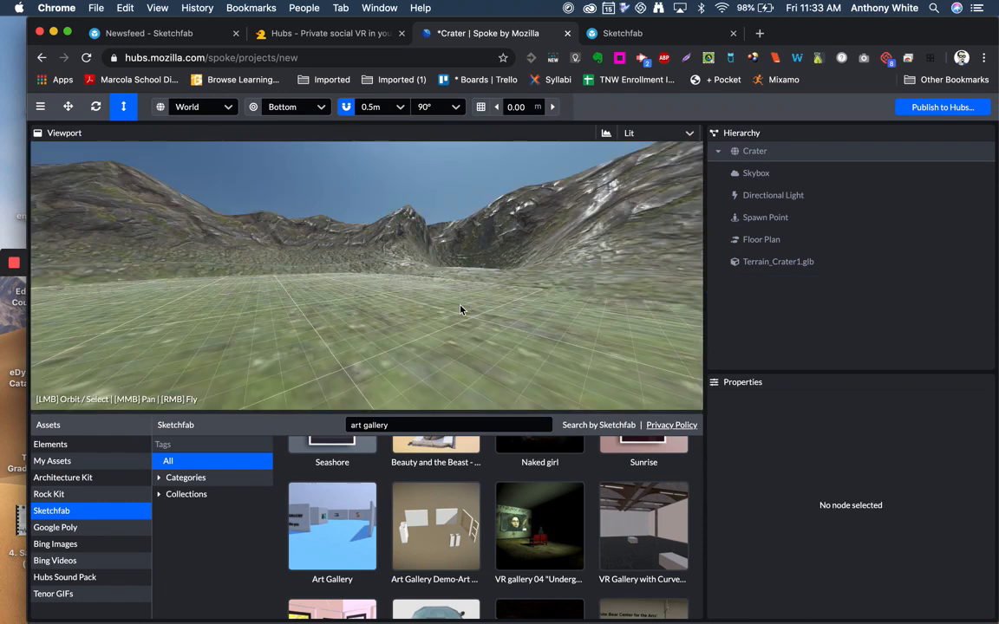
{"action": "right_click_drag", "start_coordinate": [462, 309], "coordinate": [446, 307]}
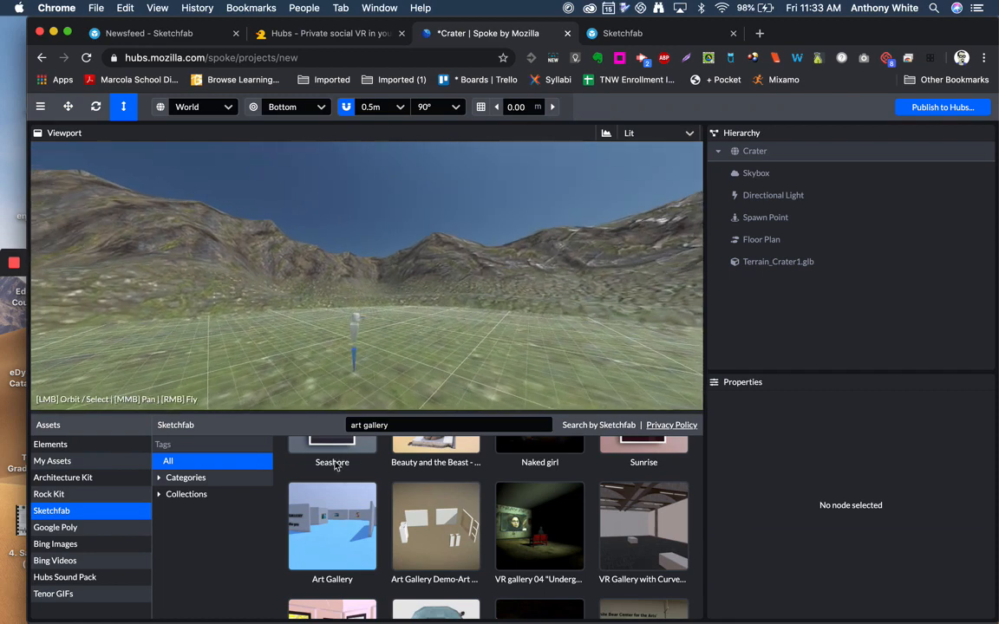
Place the Pine Tree model from Google Poly beside the spawn point figure and delete it again.
{"action": "left_click", "coordinate": [56, 527]}
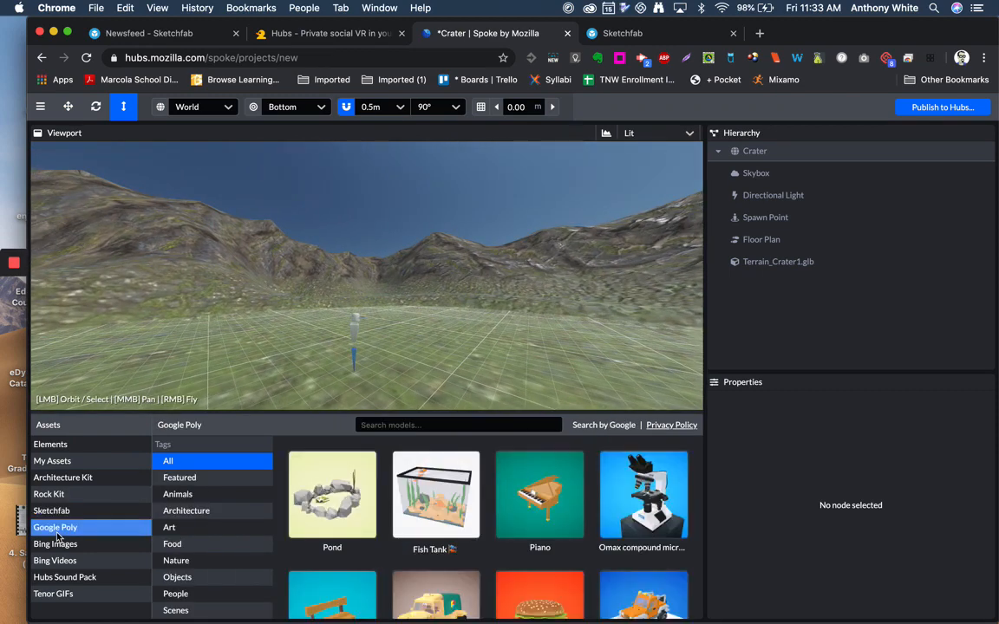
{"action": "scroll", "coordinate": [608, 538], "scroll_direction": "down", "scroll_amount": 5}
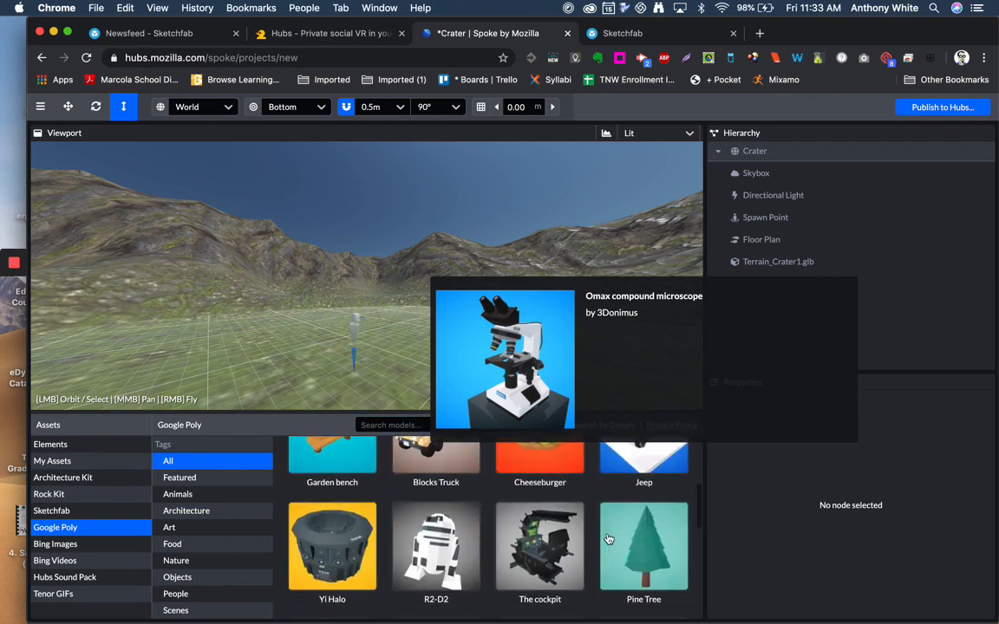
{"action": "scroll", "coordinate": [608, 538], "scroll_direction": "down", "scroll_amount": 1}
{"action": "scroll", "coordinate": [643, 503], "scroll_direction": "up", "scroll_amount": 2}
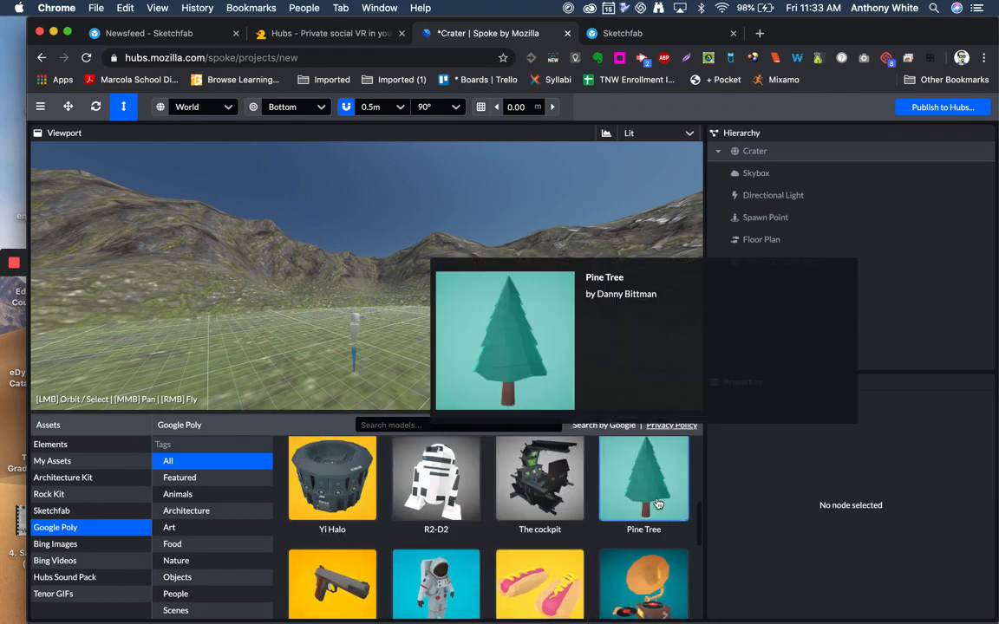
{"action": "left_click", "coordinate": [643, 481]}
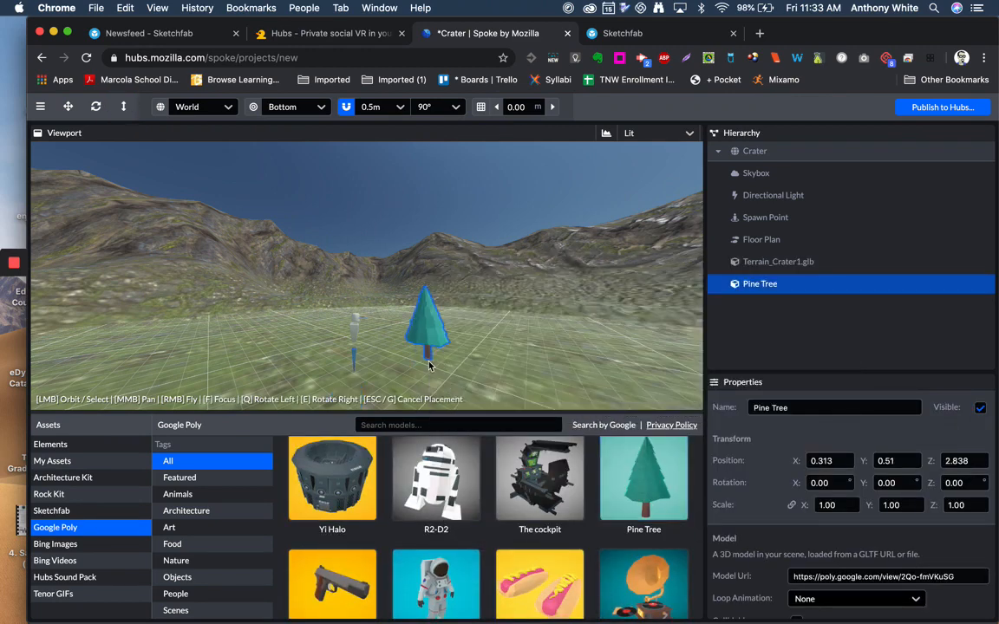
{"action": "left_click", "coordinate": [428, 365]}
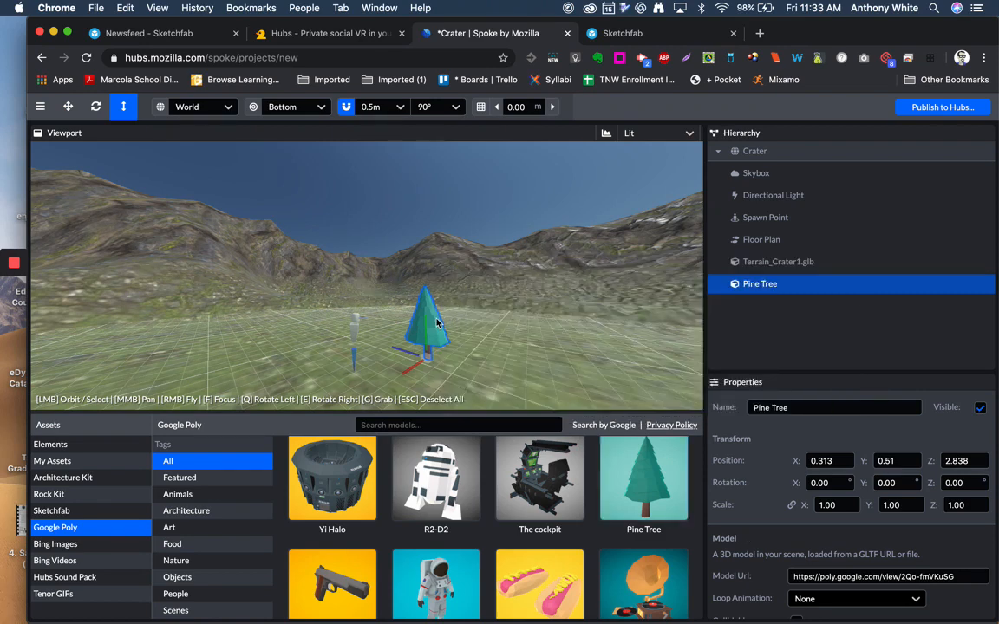
{"action": "key", "text": "Delete"}
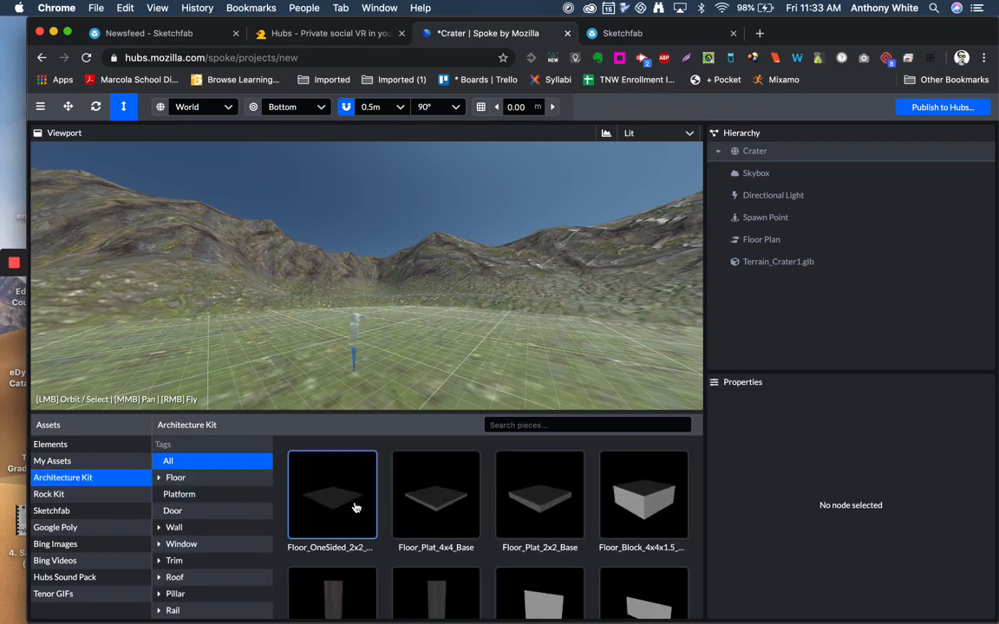
Show only the Floor pieces of the Architecture Kit.
{"action": "mouse_move", "coordinate": [354, 507]}
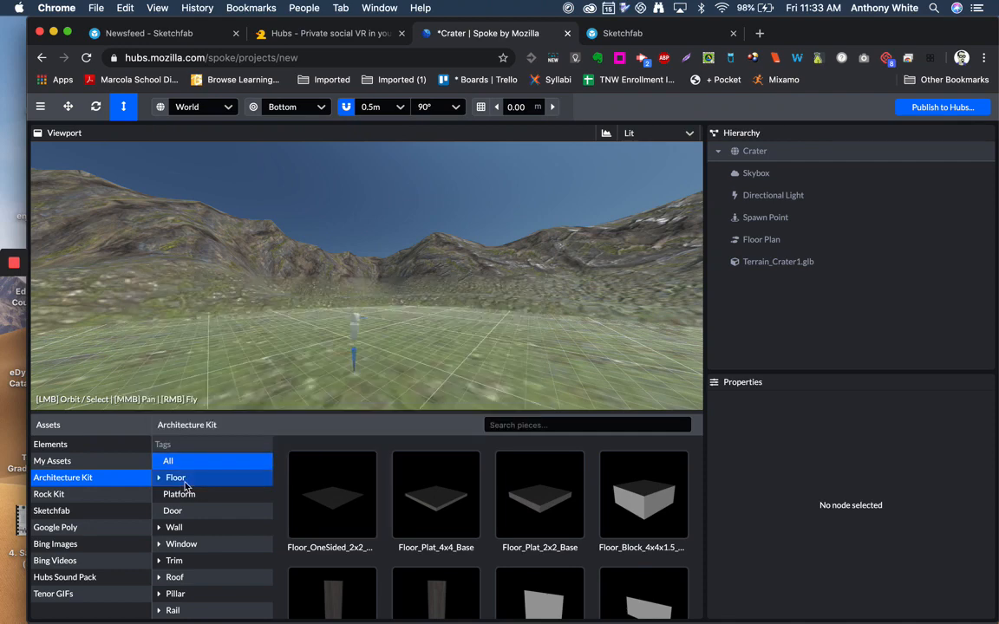
{"action": "left_click", "coordinate": [184, 485]}
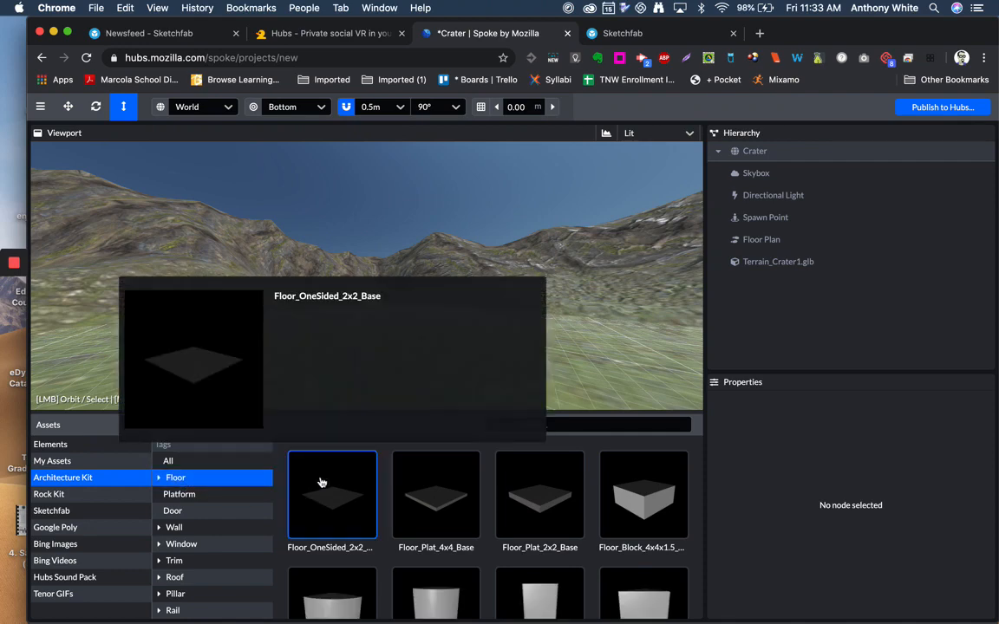
Place a Floor_OneSided_2x2_Base piece beside the spawn point at position X 1.00, Y 0.00, Z 1.00.
{"action": "left_click", "coordinate": [321, 482]}
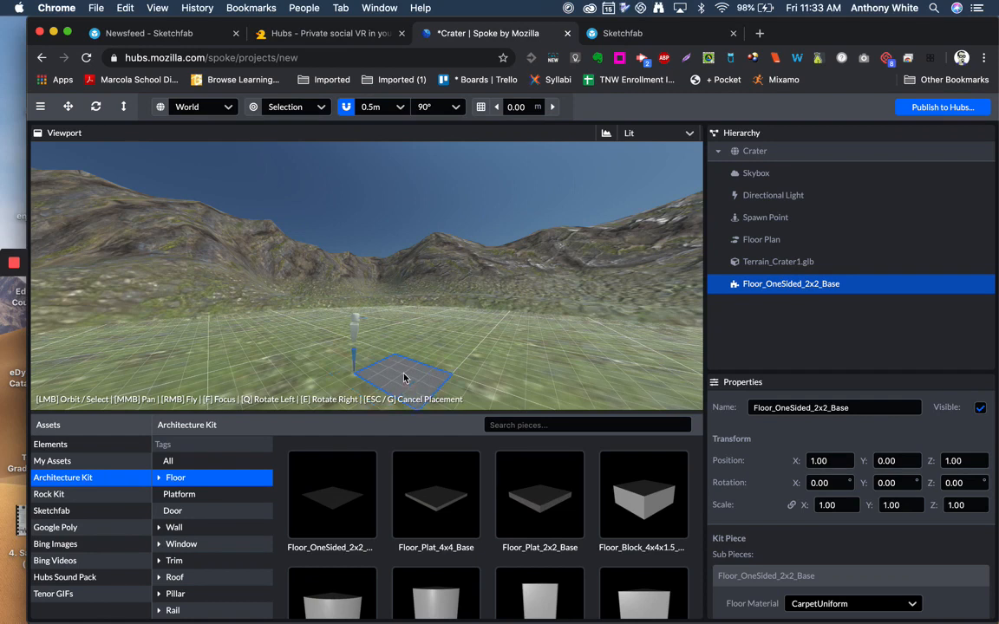
{"action": "left_click", "coordinate": [404, 379]}
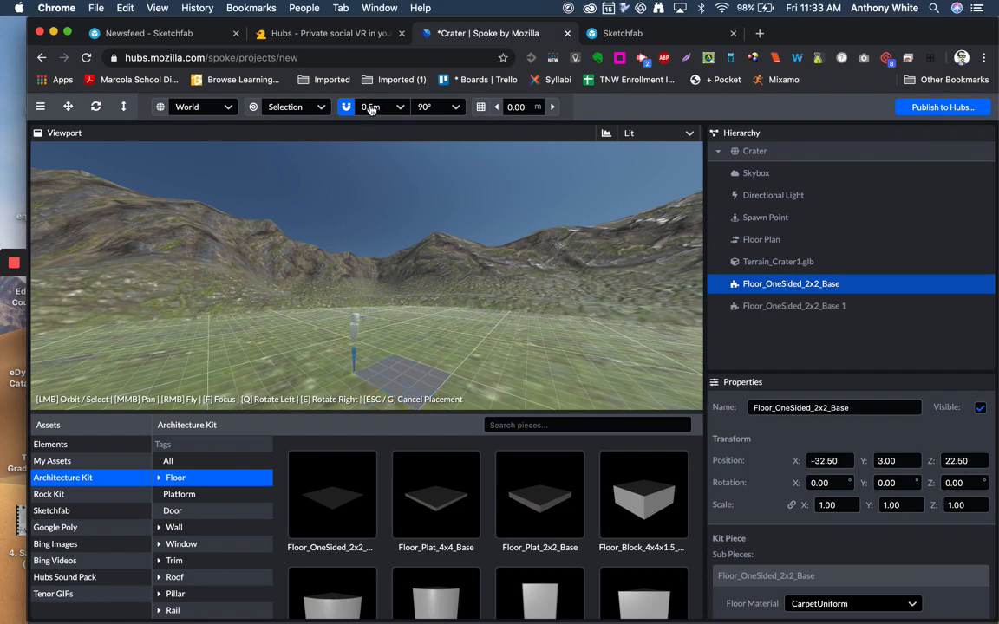
Turn snap mode off, view the available movement snap distances, and turn snap mode back on.
{"action": "left_click", "coordinate": [347, 109]}
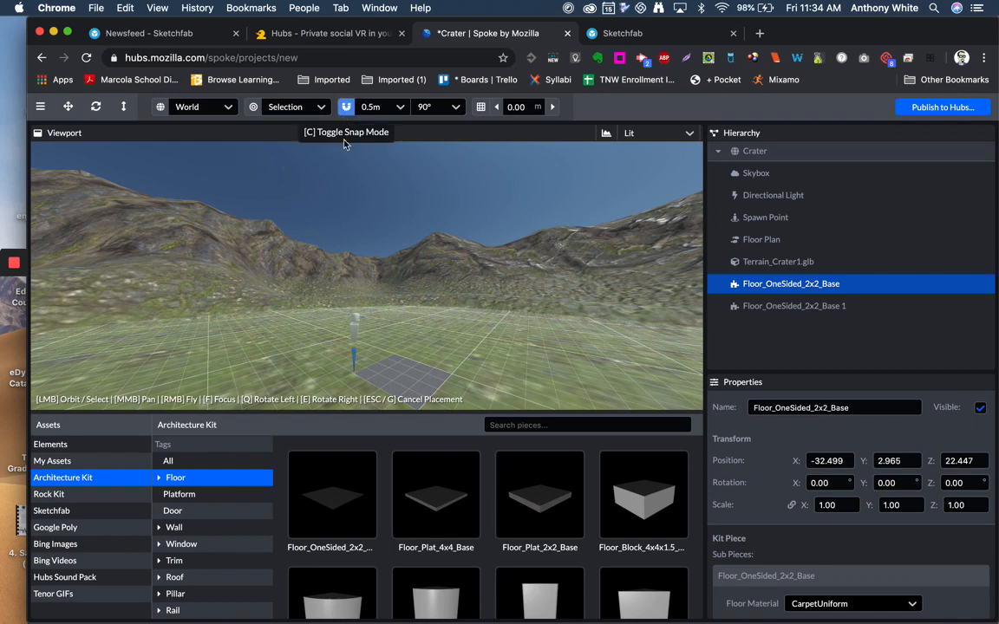
{"action": "left_click", "coordinate": [400, 106]}
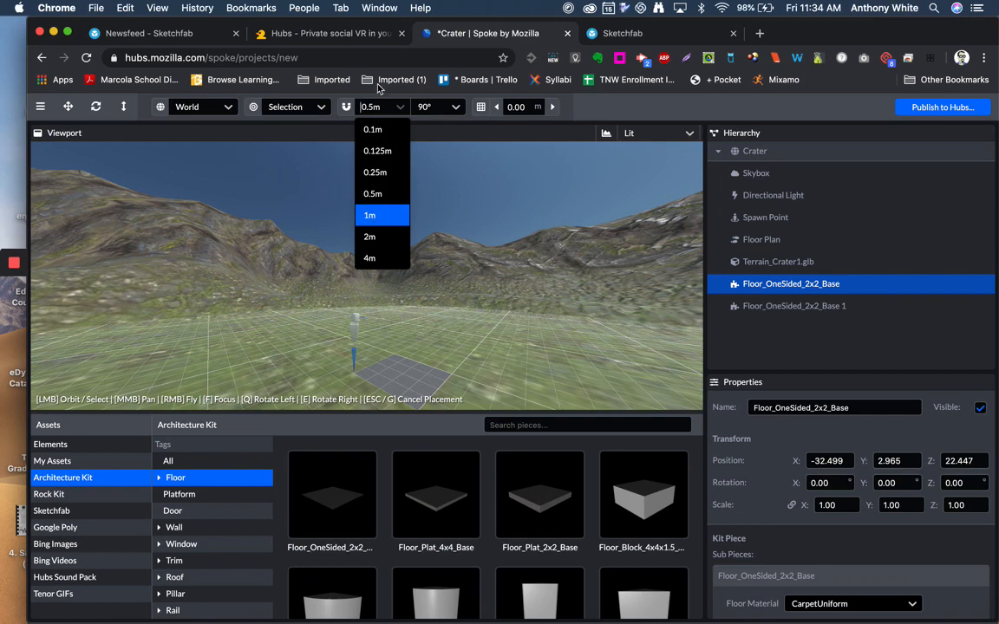
{"action": "left_click", "coordinate": [346, 107]}
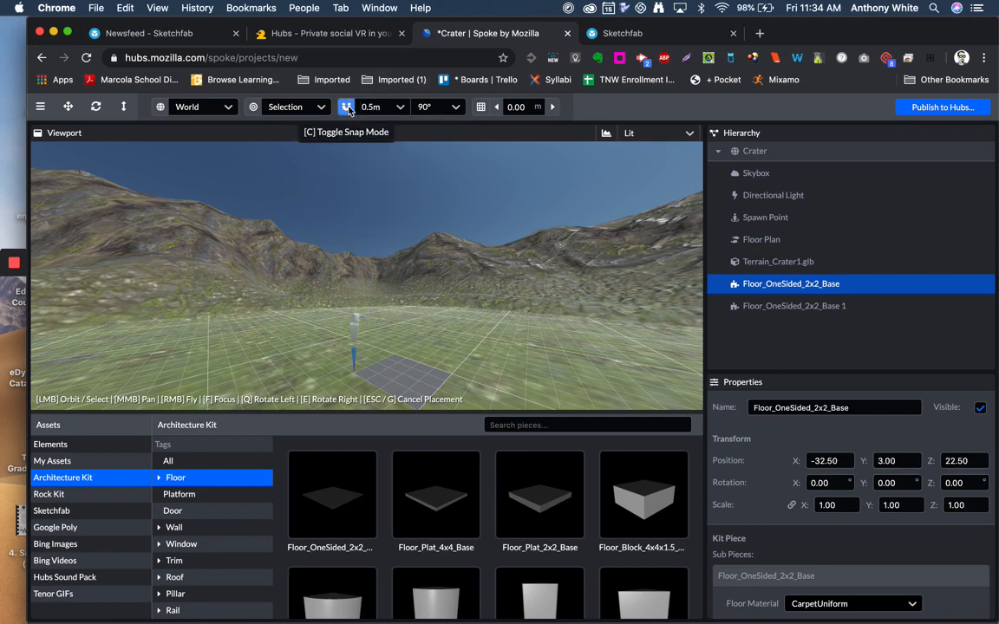
Place two more Floor_OneSided_2x2_Base pieces near the first one and end the placement.
{"action": "left_click", "coordinate": [396, 381]}
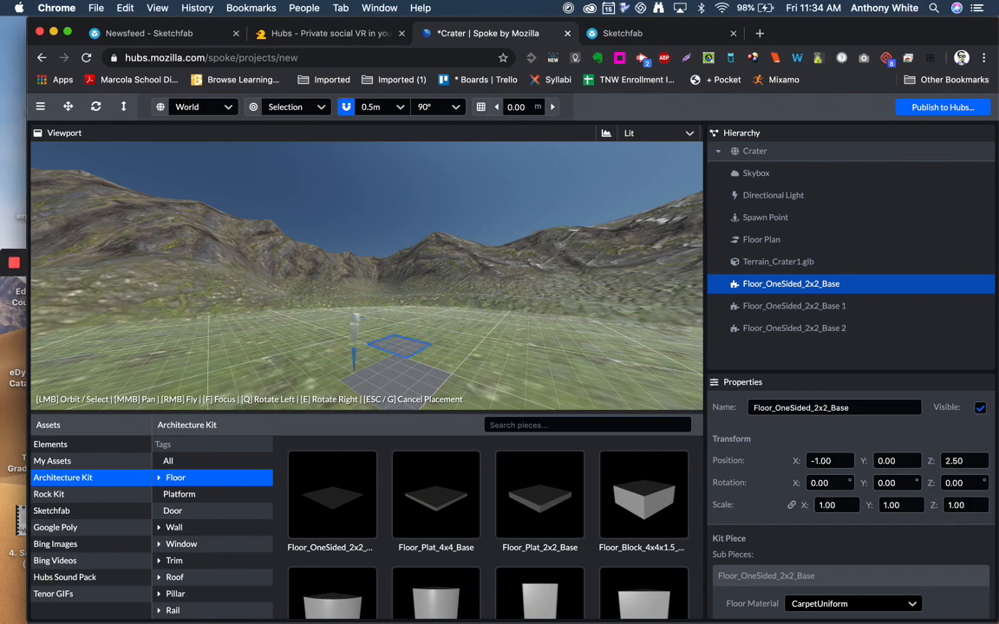
{"action": "mouse_move", "coordinate": [399, 334]}
{"action": "right_mouse_down"}
{"action": "mouse_move", "coordinate": [399, 294]}
{"action": "mouse_move", "coordinate": [368, 295]}
{"action": "mouse_move", "coordinate": [404, 303]}
{"action": "mouse_move", "coordinate": [382, 371]}
{"action": "mouse_move", "coordinate": [374, 341]}
{"action": "mouse_move", "coordinate": [376, 350]}
{"action": "mouse_move", "coordinate": [402, 346]}
{"action": "right_mouse_up"}
{"action": "key", "text": "w"}
{"action": "left_click", "coordinate": [401, 347]}
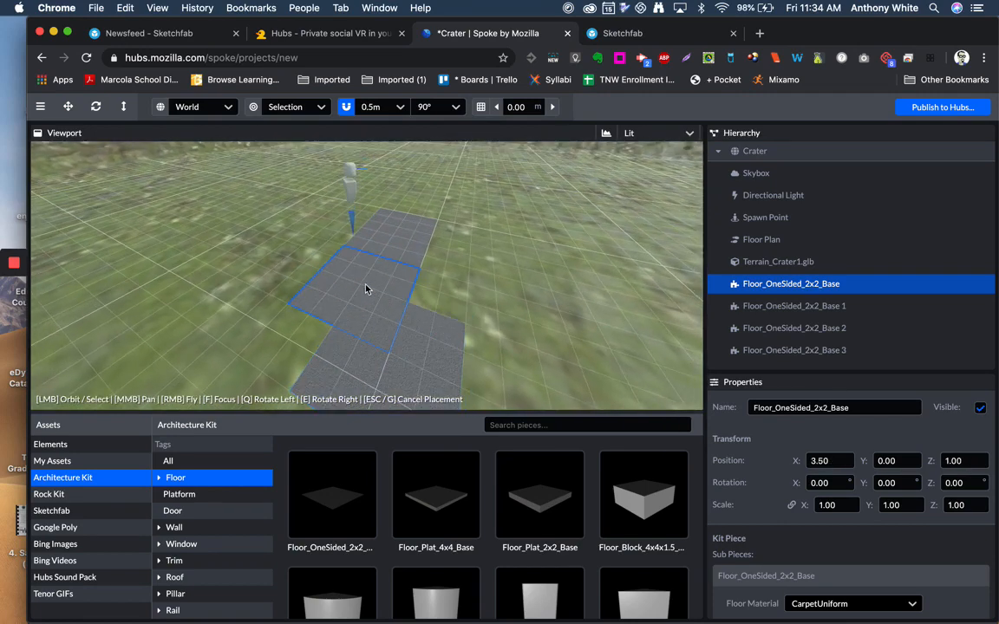
{"action": "key", "text": "Escape"}
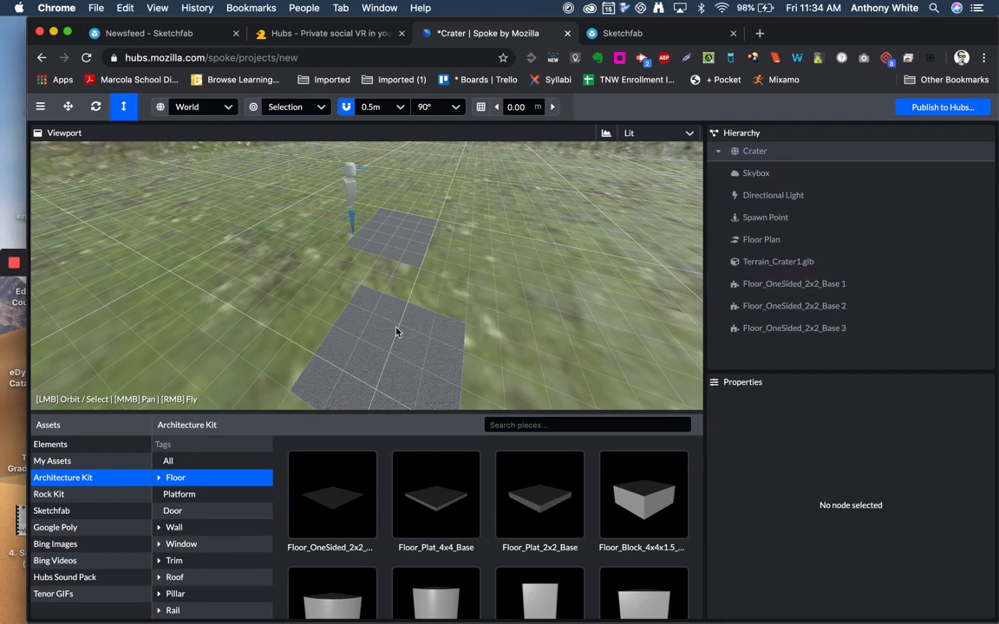
Move the third floor piece, farthest from the spawn point, to X 3.50 and Z 1.00.
{"action": "left_click_drag", "start_coordinate": [388, 335], "coordinate": [386, 332]}
{"action": "left_click", "coordinate": [373, 317]}
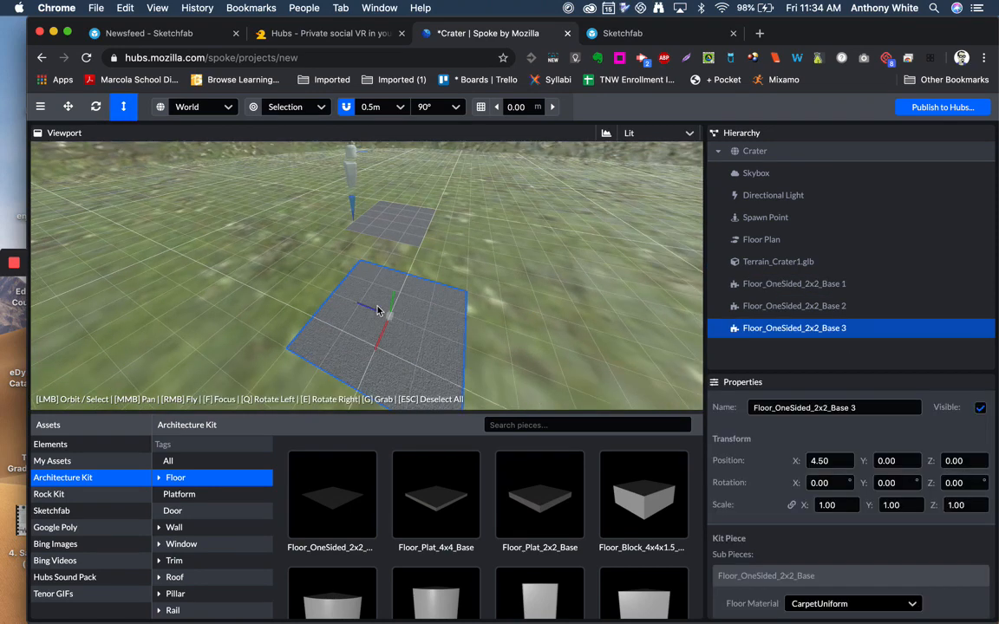
{"action": "left_click", "coordinate": [66, 107]}
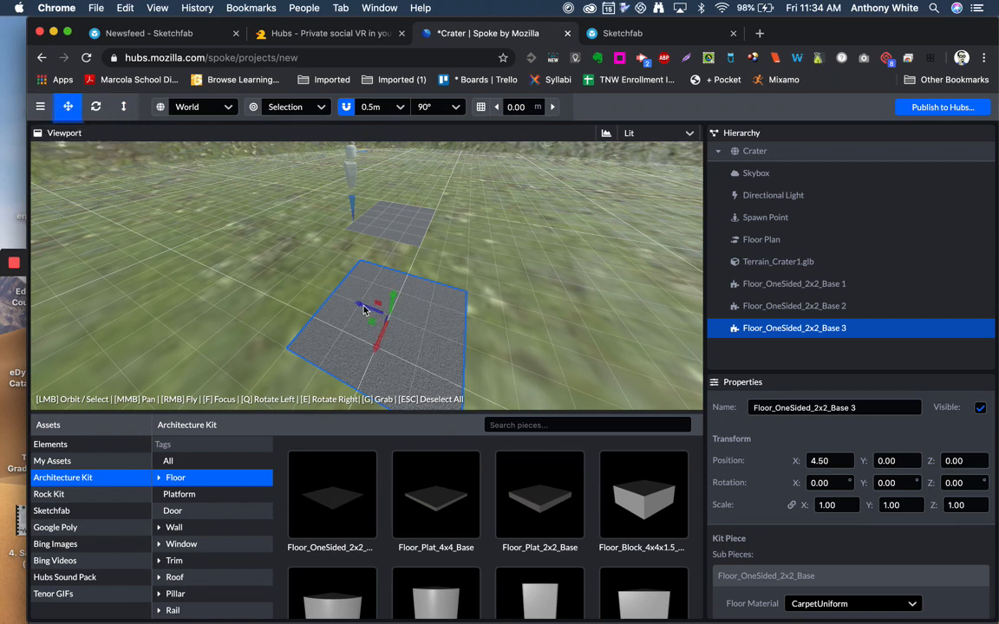
{"action": "left_click_drag", "start_coordinate": [363, 308], "coordinate": [284, 271]}
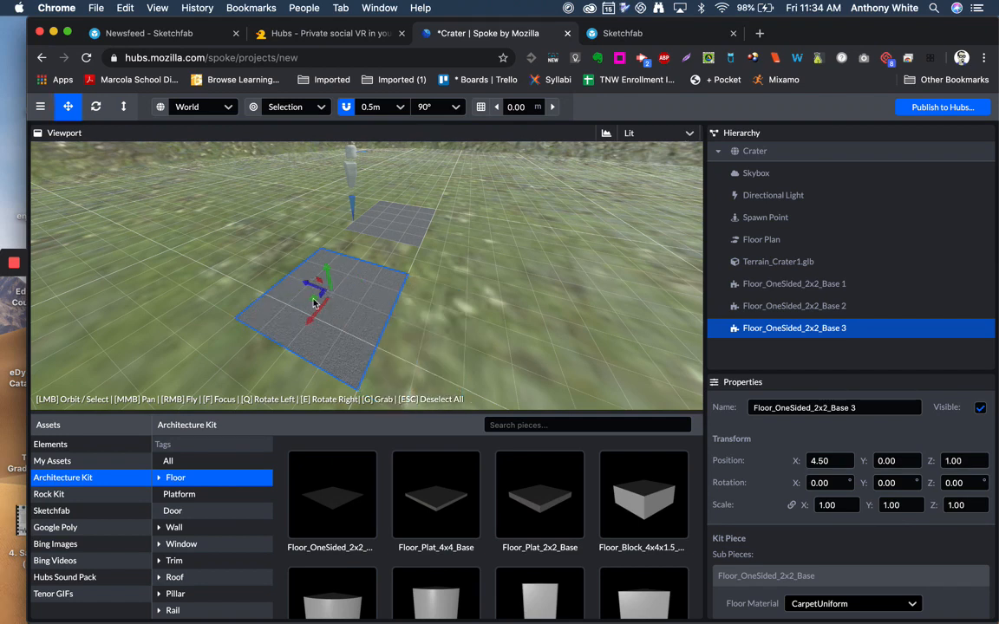
{"action": "left_click_drag", "start_coordinate": [314, 321], "coordinate": [338, 282]}
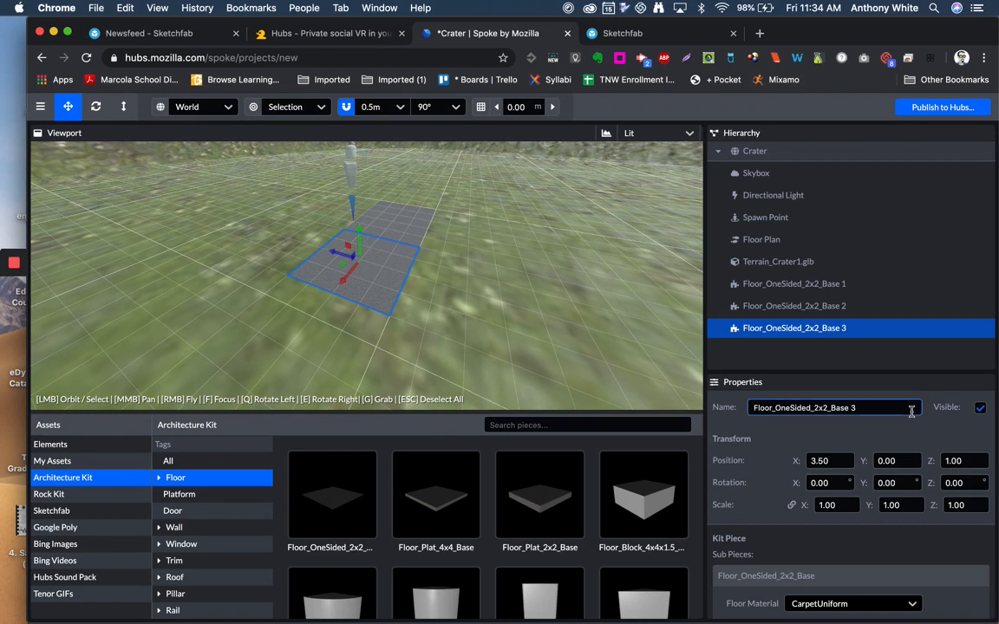
Adjust the third floor piece's position to X 3.30 and Y -0.10.
{"action": "left_click_drag", "start_coordinate": [869, 468], "coordinate": [867, 462]}
{"action": "left_click", "coordinate": [889, 460]}
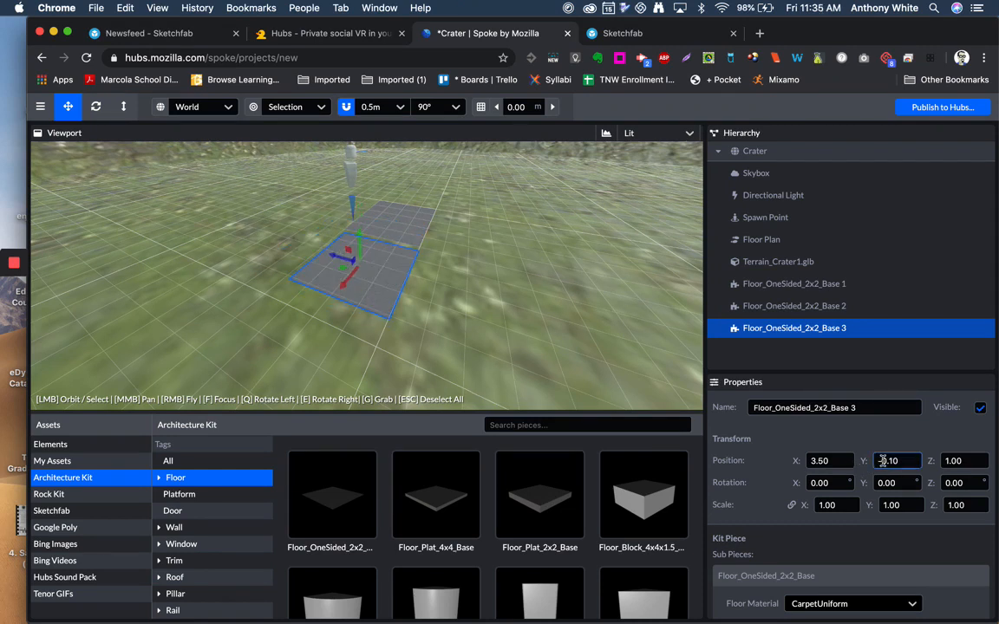
{"action": "type", "text": "1"}
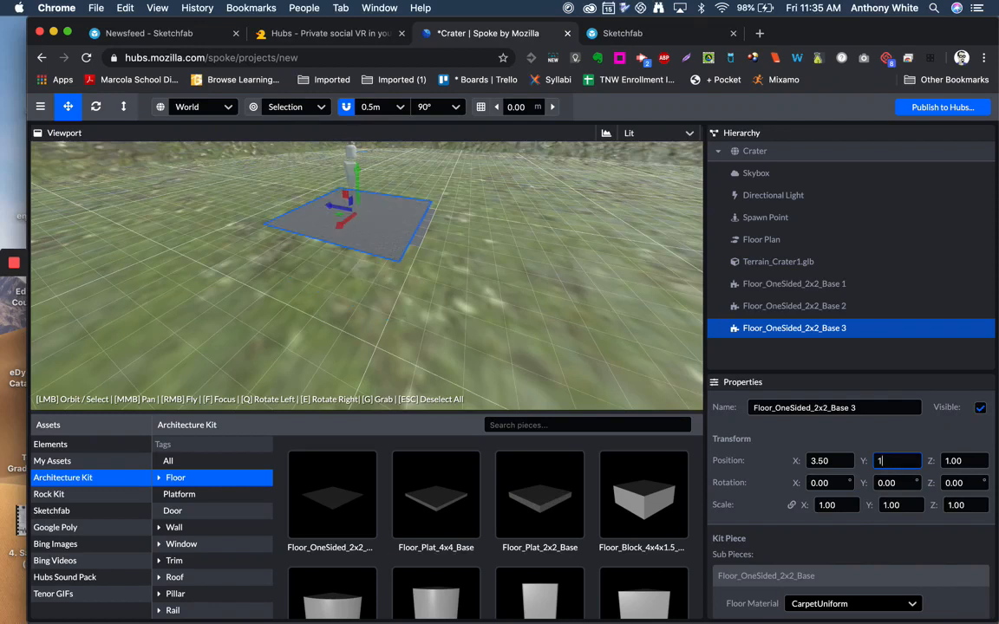
{"action": "key", "text": "super+z"}
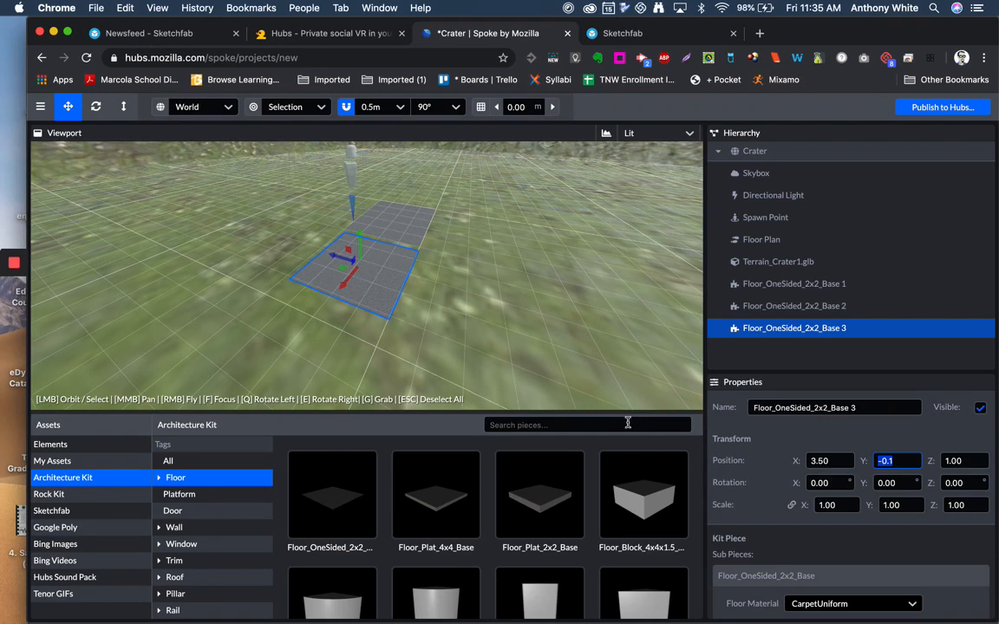
{"action": "mouse_move", "coordinate": [931, 460]}
{"action": "left_mouse_down"}
{"action": "mouse_move", "coordinate": [940, 465]}
{"action": "mouse_move", "coordinate": [932, 461]}
{"action": "left_mouse_up"}
{"action": "left_click_drag", "start_coordinate": [800, 467], "coordinate": [793, 467]}
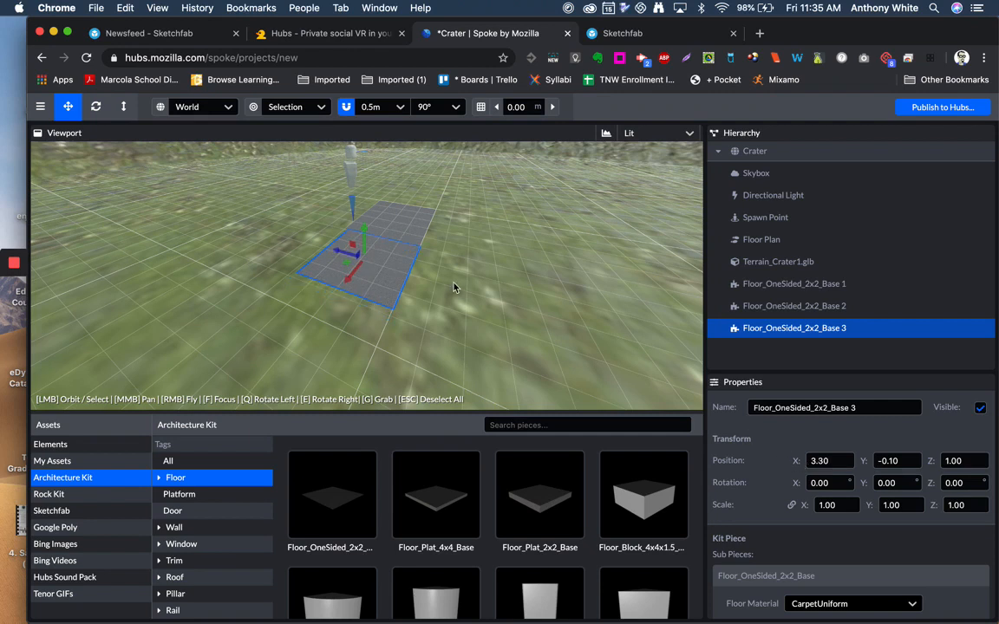
Delete the second and third floor pieces, leaving only the first one beside the spawn point.
{"action": "left_click", "coordinate": [450, 254]}
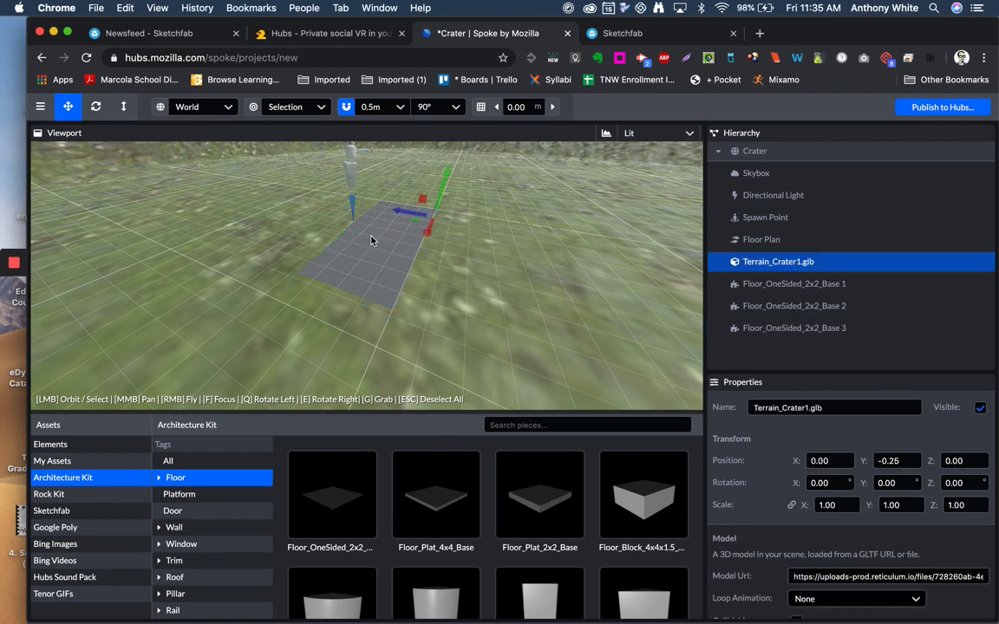
{"action": "key", "text": "w"}
{"action": "right_click_drag", "start_coordinate": [371, 235], "coordinate": [334, 212]}
{"action": "key", "text": "w"}
{"action": "key", "text": "s"}
{"action": "key", "text": "w"}
{"action": "key", "text": "s"}
{"action": "key", "text": "w"}
{"action": "key", "text": "s"}
{"action": "left_click", "coordinate": [325, 370]}
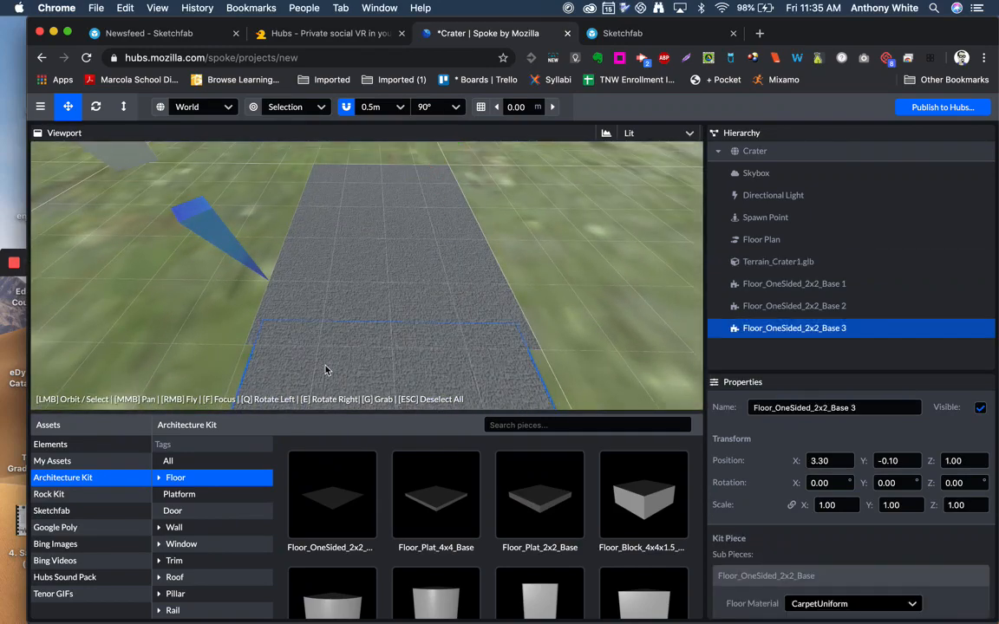
{"action": "key", "text": "Delete"}
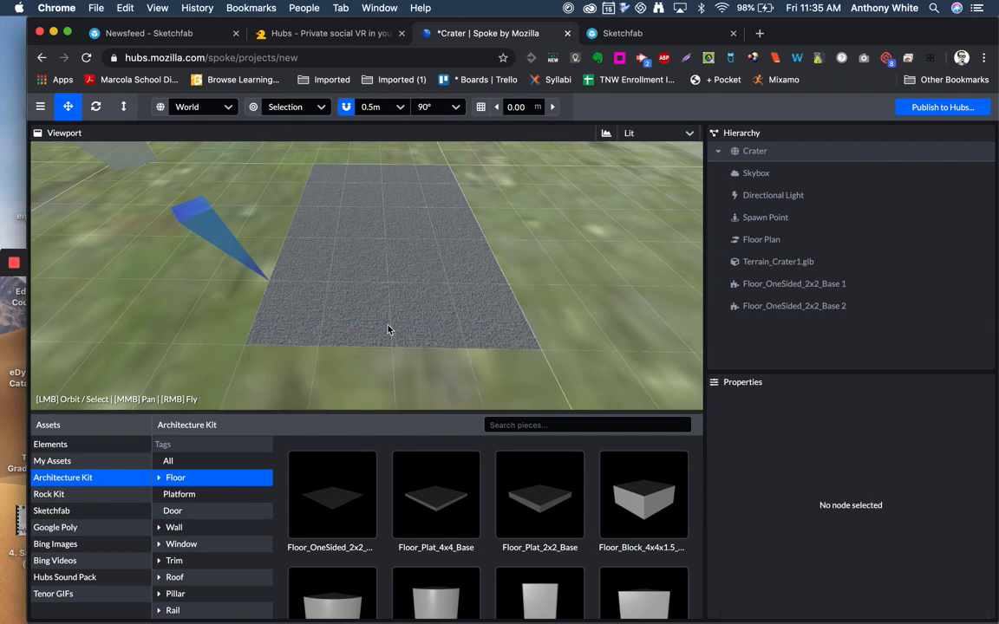
{"action": "left_click", "coordinate": [399, 239]}
{"action": "key", "text": "Delete"}
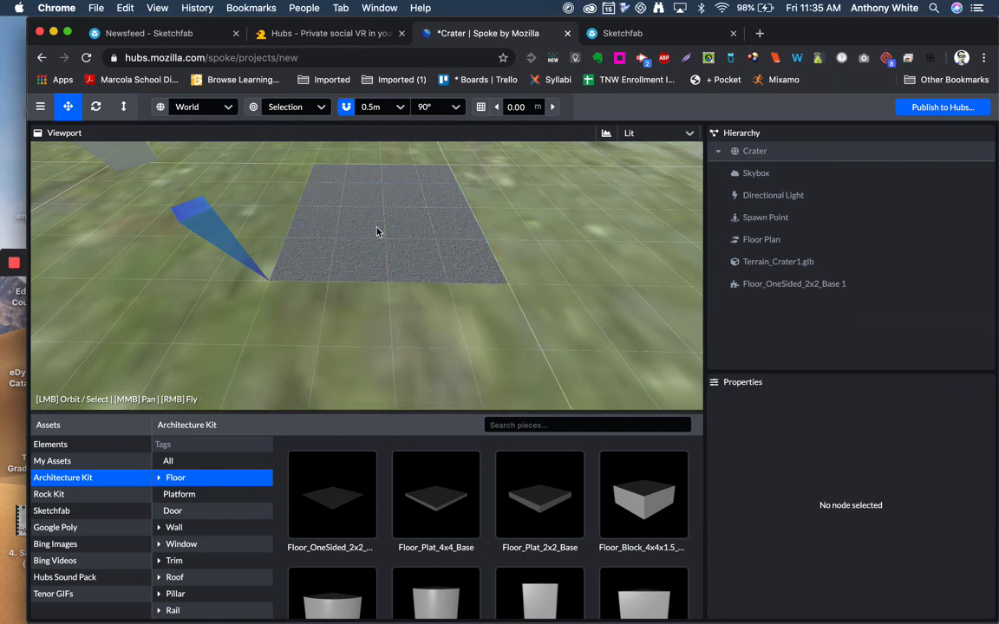
Duplicate the remaining floor piece and move the copy to X 3.00 so that it adjoins the original.
{"action": "left_click", "coordinate": [373, 224]}
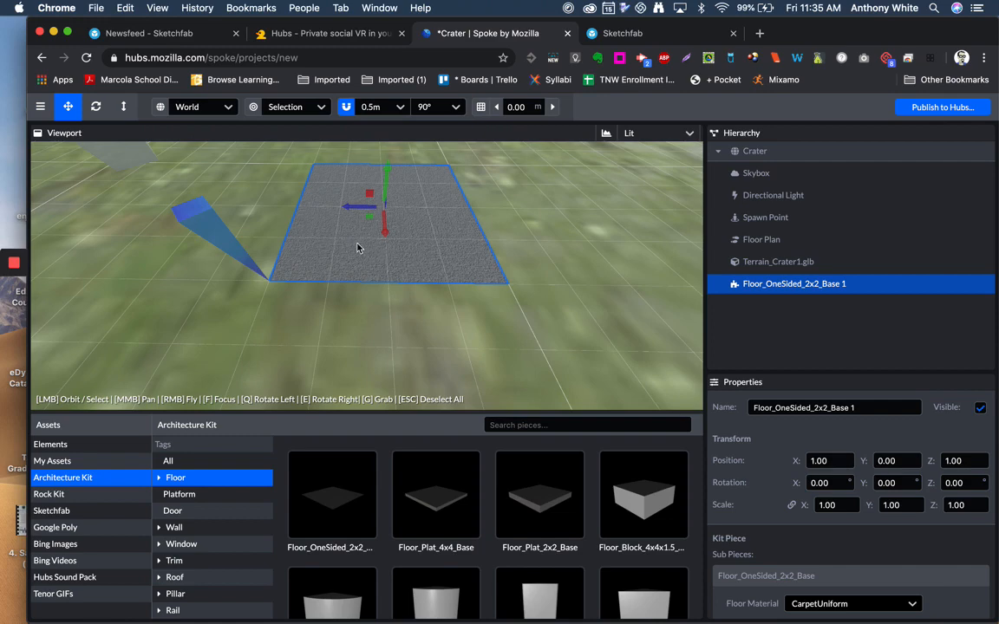
{"action": "right_click_drag", "start_coordinate": [360, 247], "coordinate": [357, 249]}
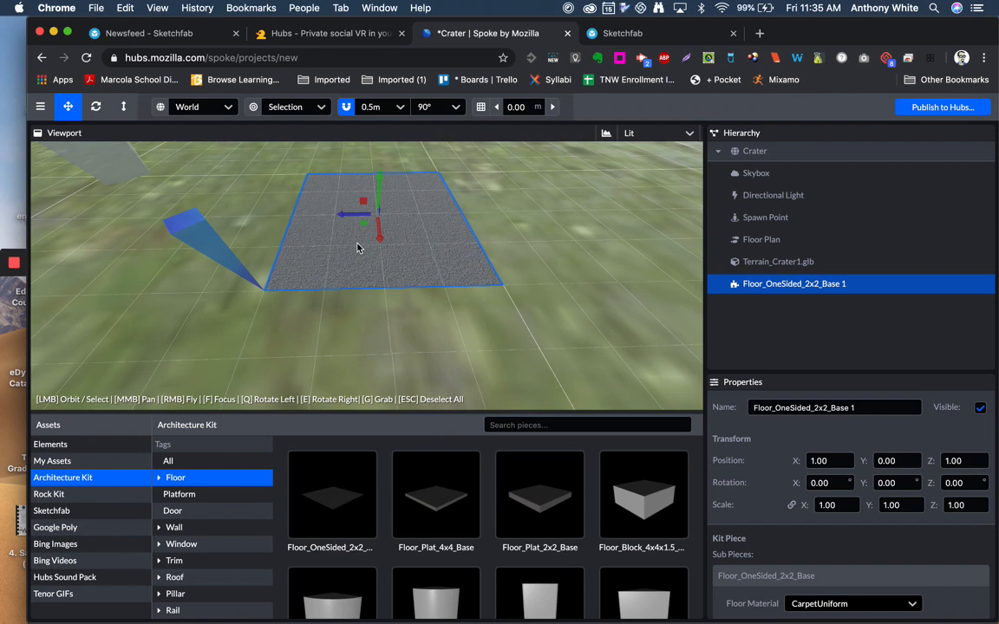
{"action": "key", "text": "super+d"}
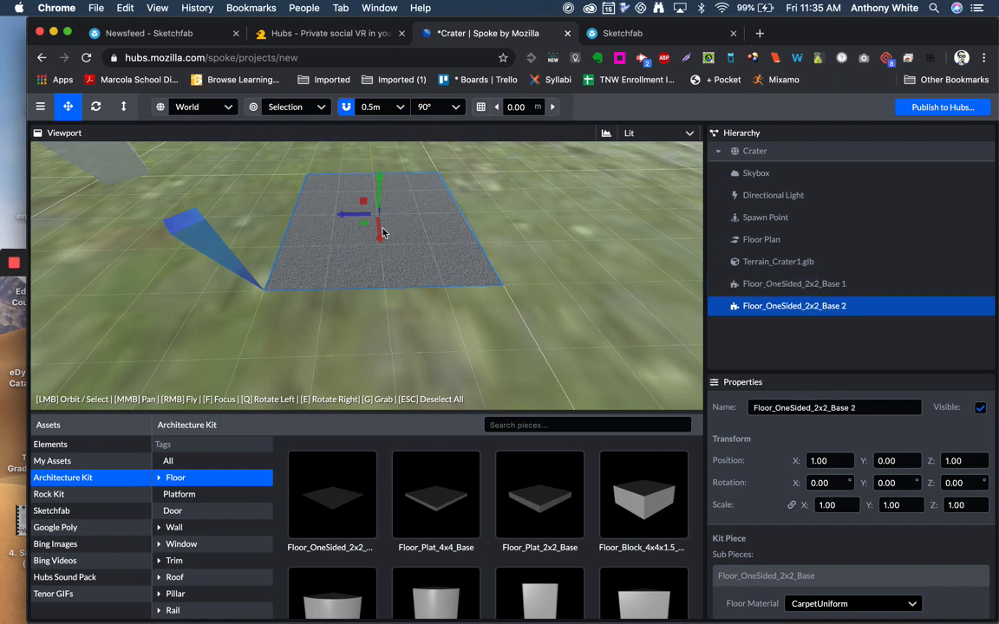
{"action": "left_click_drag", "start_coordinate": [379, 238], "coordinate": [379, 349]}
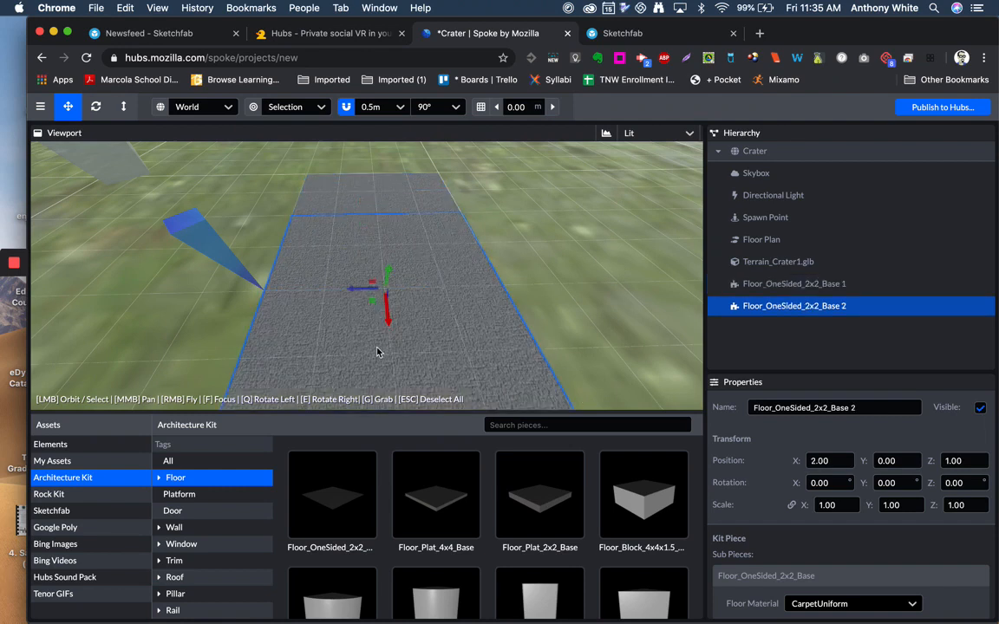
{"action": "key", "text": "s"}
{"action": "right_click_drag", "start_coordinate": [379, 349], "coordinate": [401, 228]}
{"action": "key", "text": "w"}
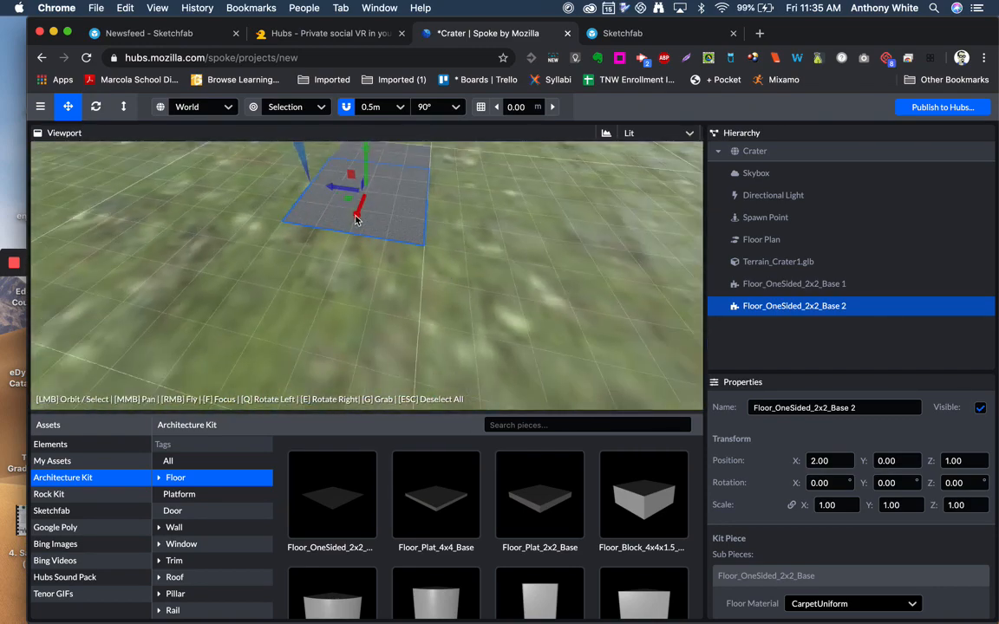
{"action": "left_click_drag", "start_coordinate": [354, 227], "coordinate": [343, 275]}
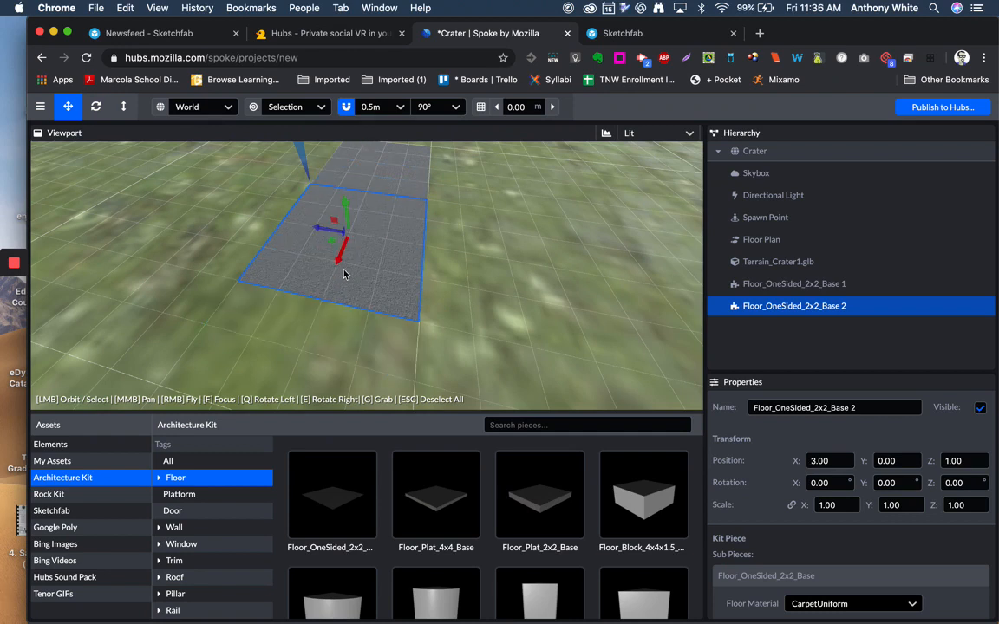
Set the floor material of the original floor piece to CeramicTile.
{"action": "left_click", "coordinate": [490, 229]}
{"action": "right_click_drag", "start_coordinate": [490, 229], "coordinate": [437, 210]}
{"action": "key", "text": "w"}
{"action": "key", "text": "s"}
{"action": "left_click", "coordinate": [436, 210]}
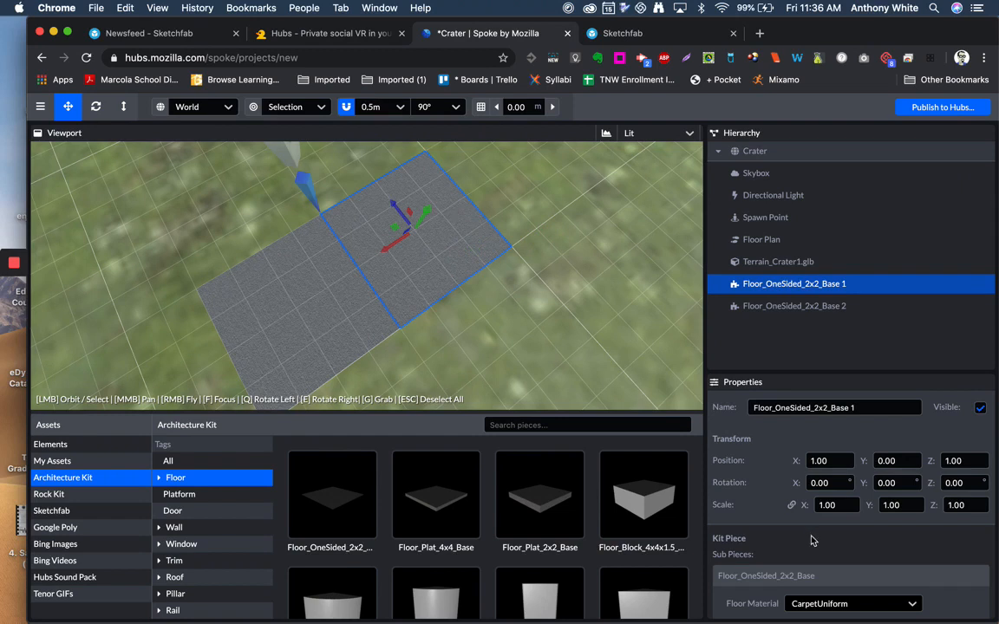
{"action": "scroll", "coordinate": [814, 520], "scroll_direction": "down", "scroll_amount": 3}
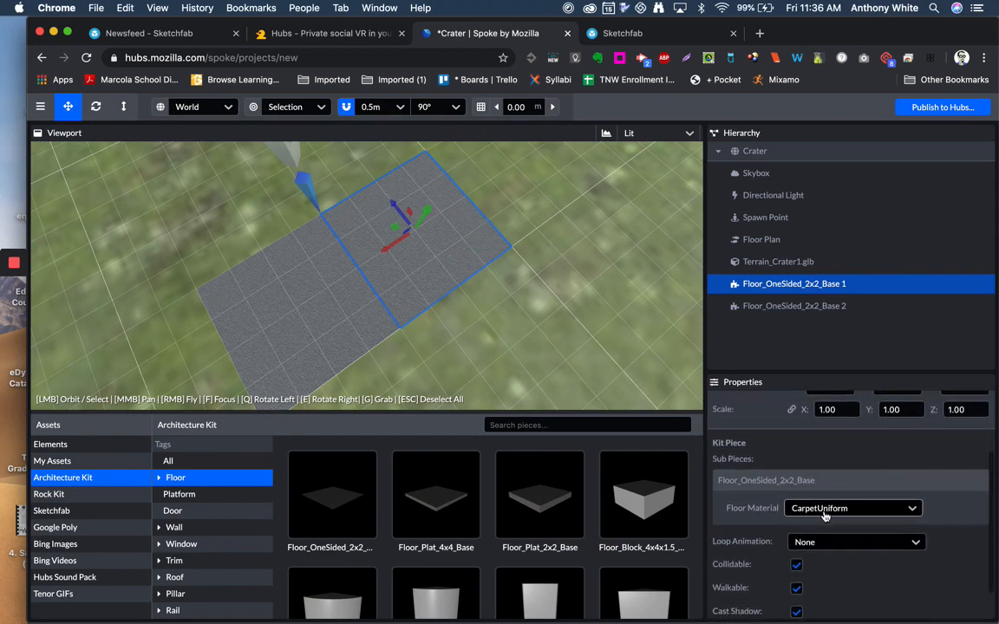
{"action": "left_click", "coordinate": [825, 509]}
{"action": "scroll", "coordinate": [818, 551], "scroll_direction": "down", "scroll_amount": 1}
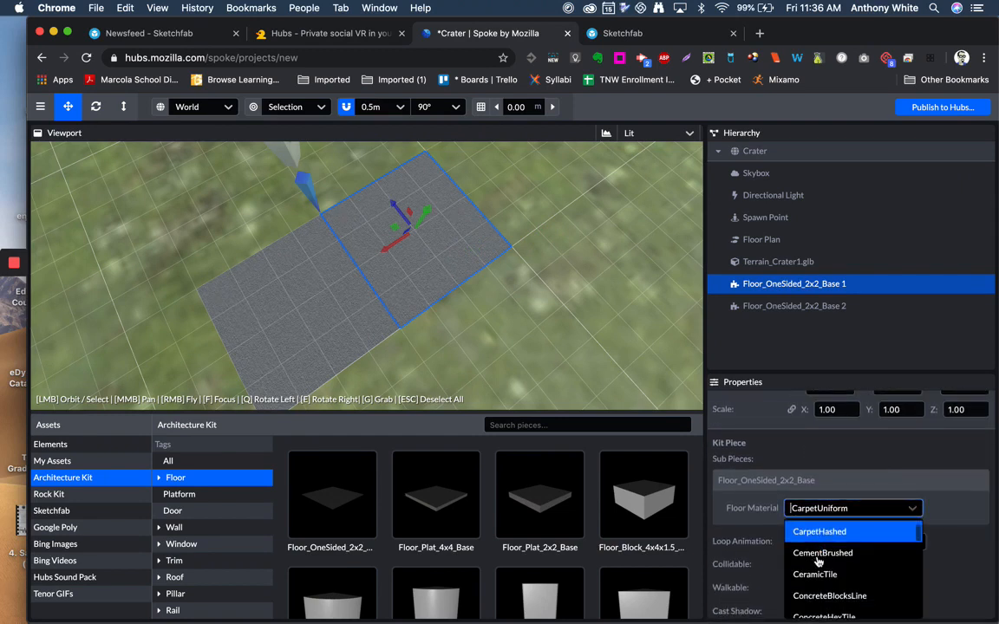
{"action": "left_click", "coordinate": [820, 574]}
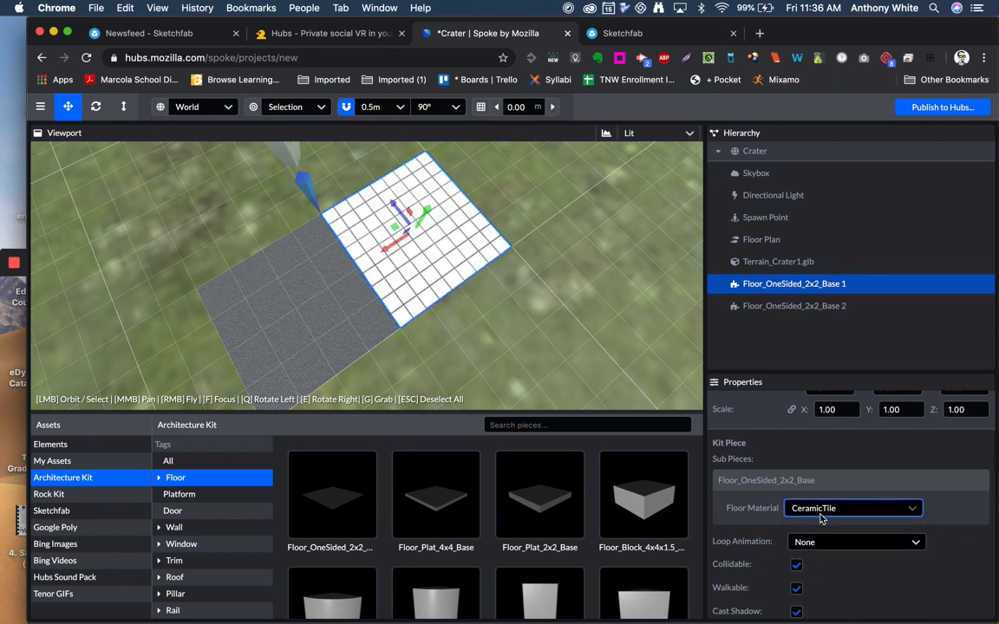
{"action": "scroll", "coordinate": [825, 569], "scroll_direction": "down", "scroll_amount": 1}
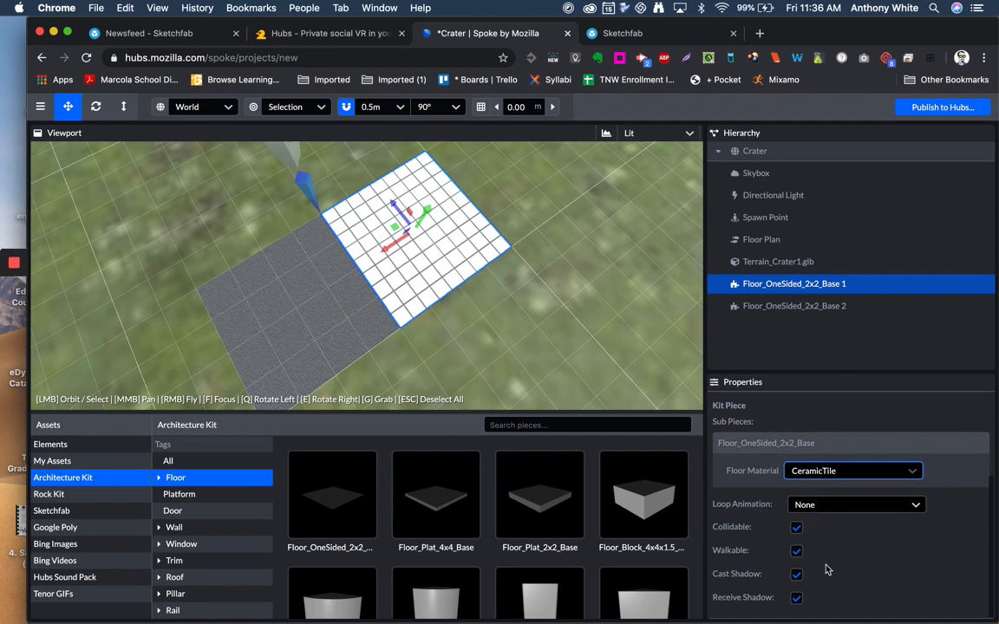
{"action": "scroll", "coordinate": [822, 569], "scroll_direction": "up", "scroll_amount": 1}
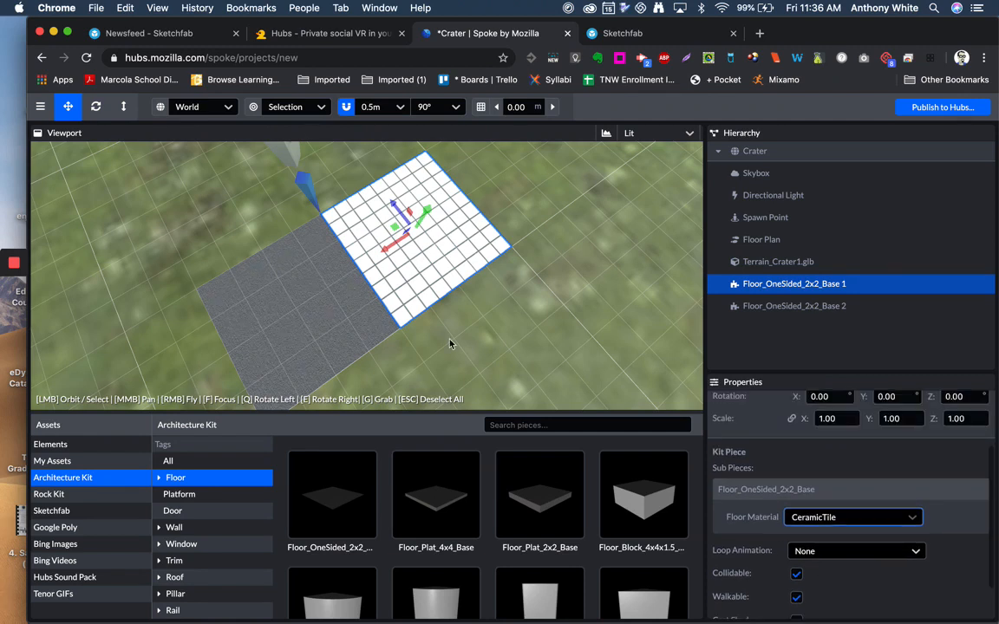
Set the duplicated floor piece's material to CeramicTile to match the original.
{"action": "left_click", "coordinate": [356, 297]}
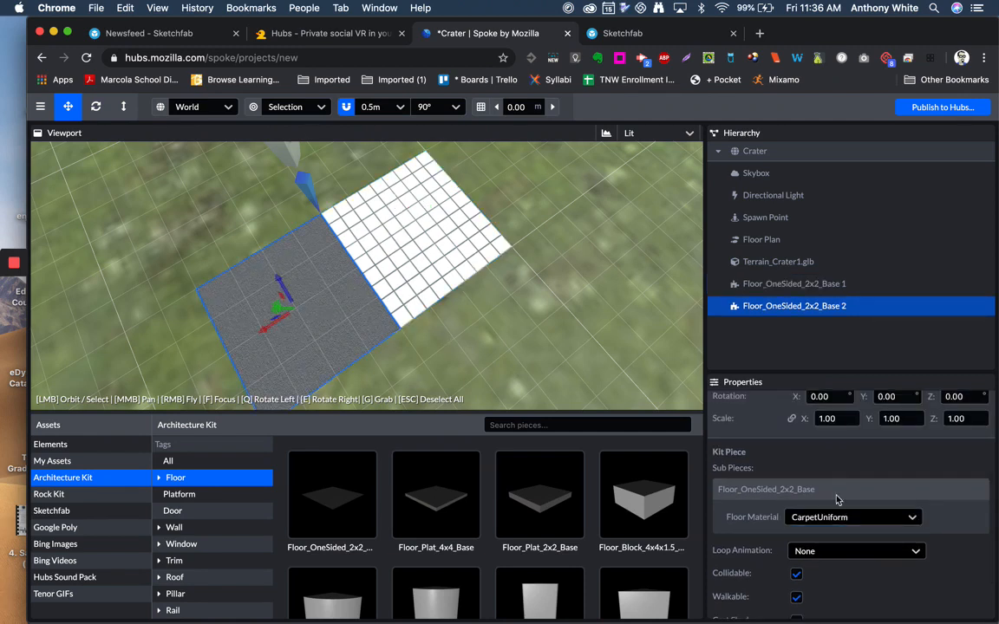
{"action": "left_click", "coordinate": [837, 517]}
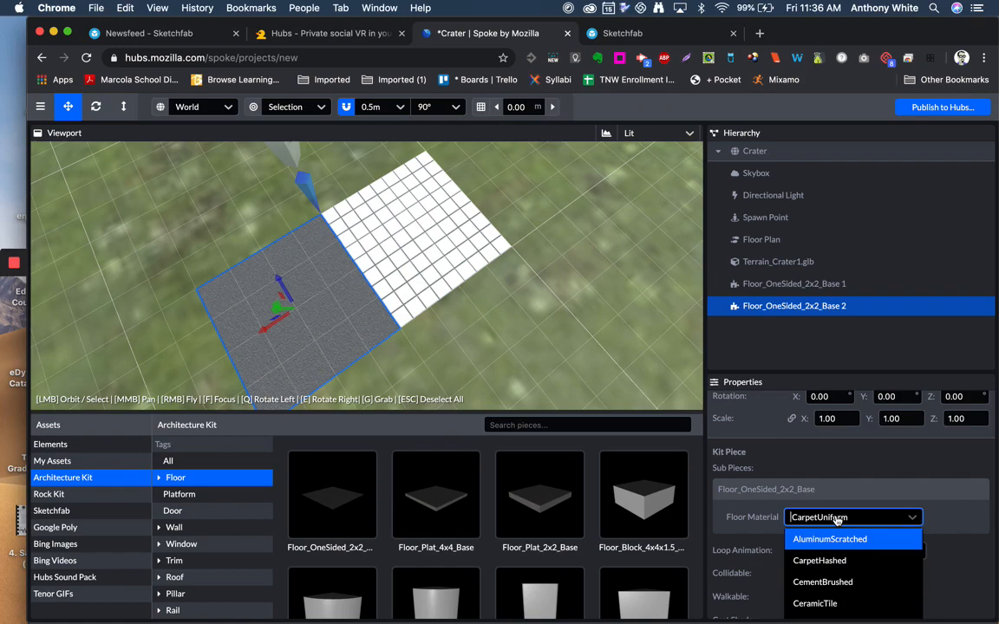
{"action": "left_click", "coordinate": [824, 603]}
{"action": "right_click_drag", "start_coordinate": [367, 275], "coordinate": [275, 270]}
{"action": "key", "text": "w"}
{"action": "right_click_drag", "start_coordinate": [492, 381], "coordinate": [491, 277]}
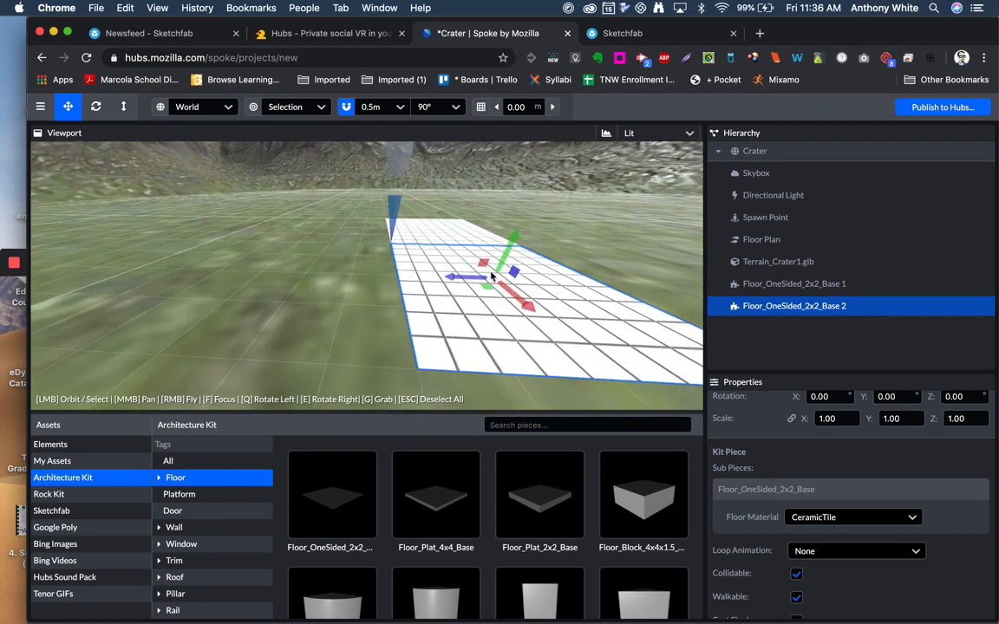
Duplicate both CeramicTile floor pieces together and move the copies along Z so they adjoin the originals in a two-by-two block.
{"action": "left_click", "coordinate": [450, 238], "text": "shift"}
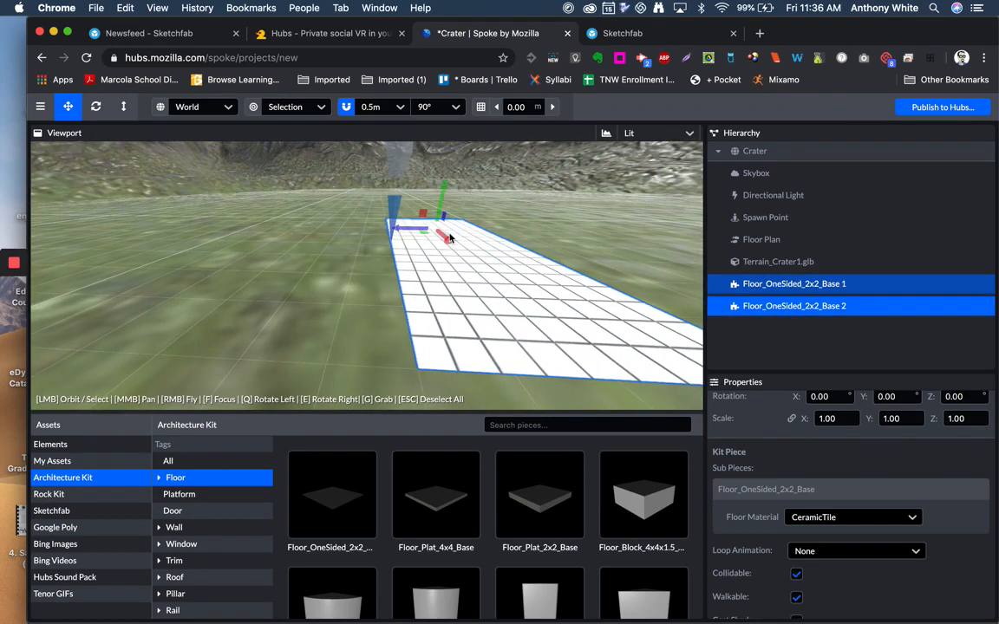
{"action": "key", "text": "super+d"}
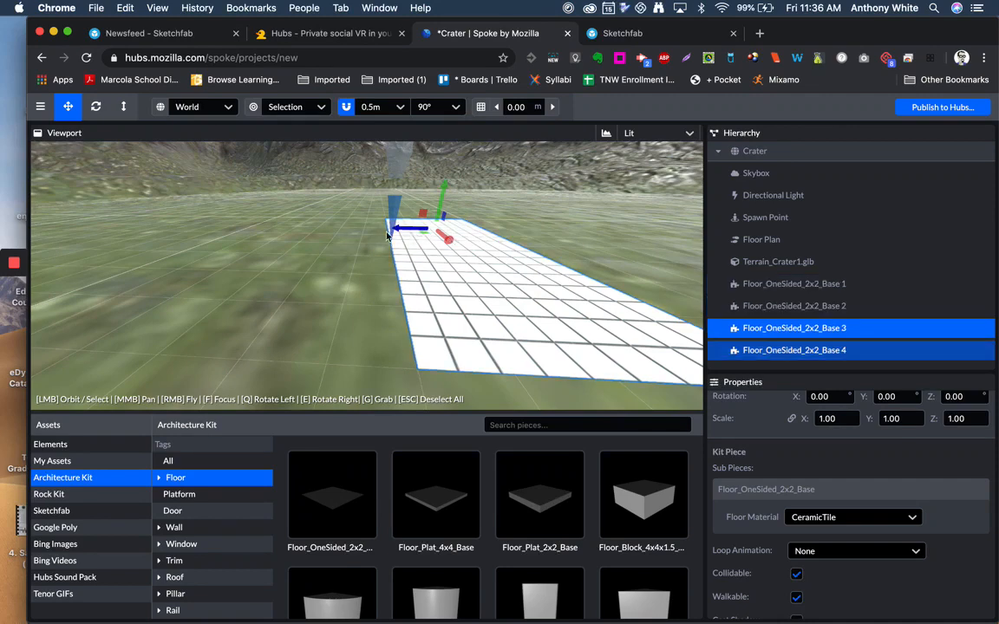
{"action": "left_click_drag", "start_coordinate": [388, 234], "coordinate": [274, 251]}
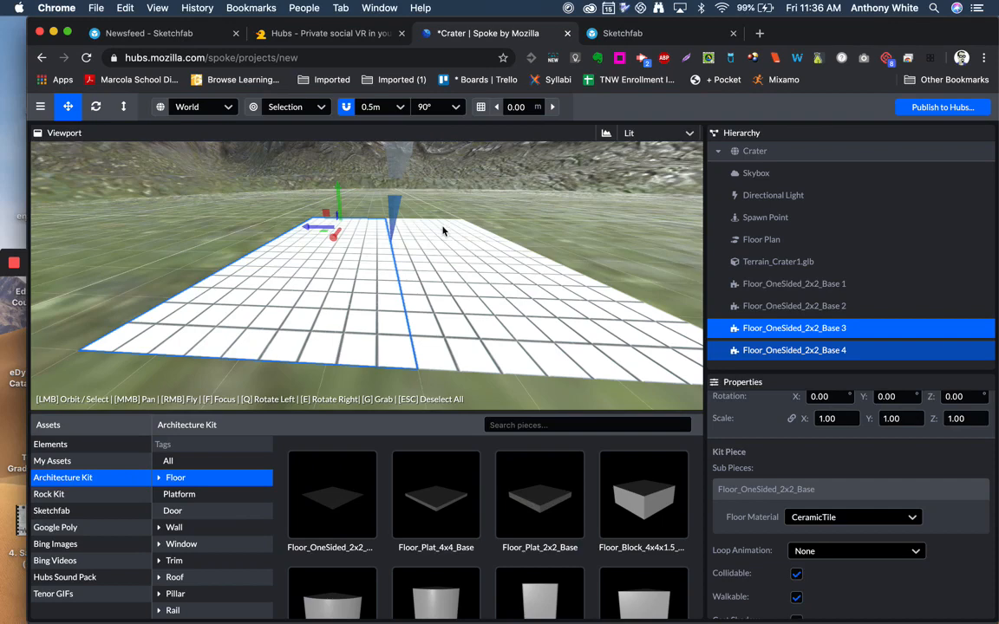
Duplicate all four floor pieces and move the copies along Z to extend the floor beyond the block's far edge.
{"action": "left_click", "coordinate": [447, 282], "text": "shift"}
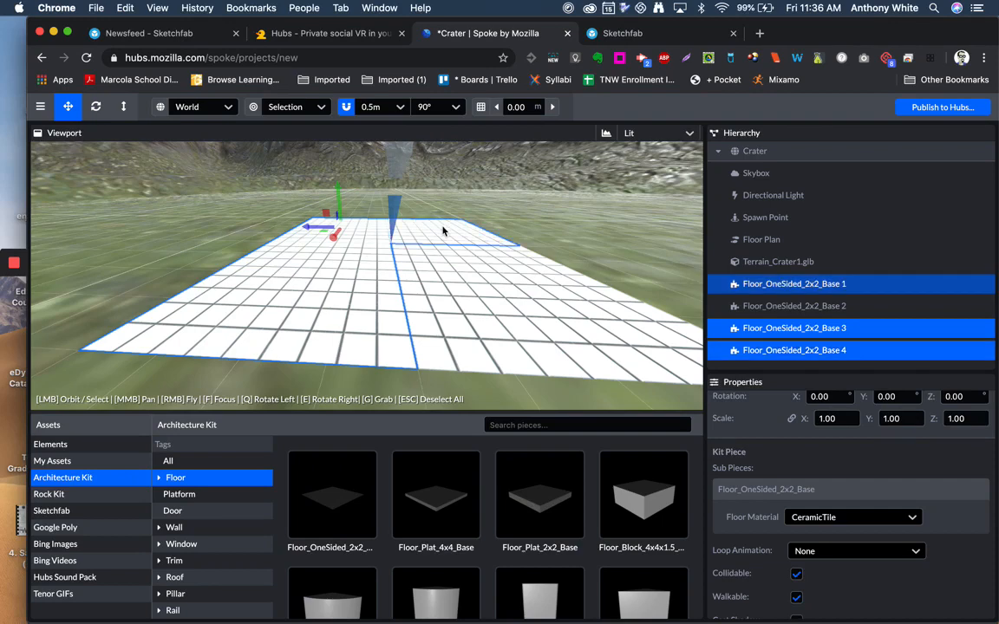
{"action": "left_click", "coordinate": [451, 285], "text": "shift"}
{"action": "right_click_drag", "start_coordinate": [450, 284], "coordinate": [401, 253]}
{"action": "key", "text": "s"}
{"action": "key", "text": "w"}
{"action": "key", "text": "super+d"}
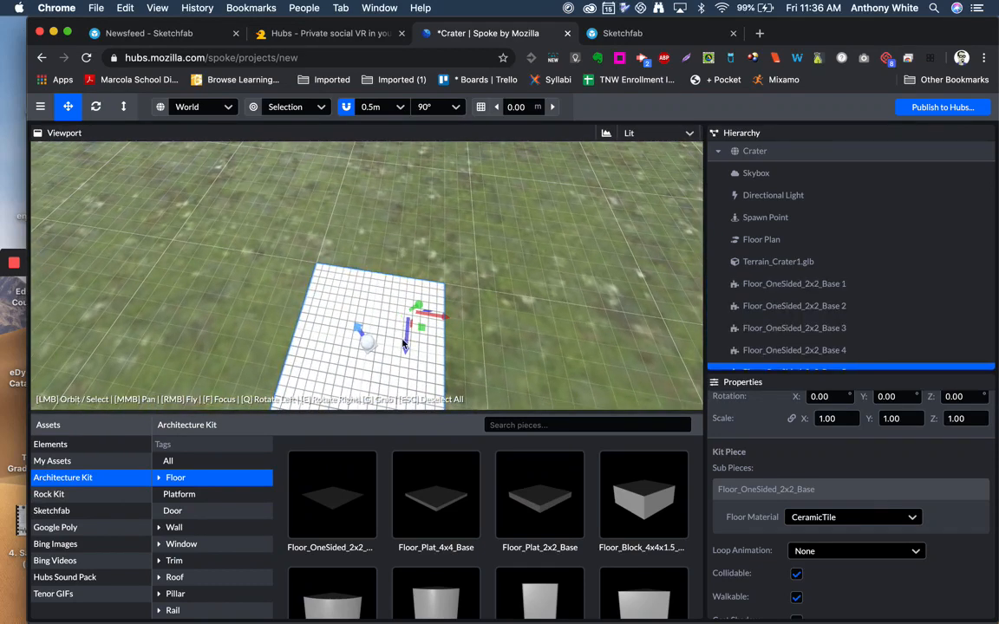
{"action": "left_click_drag", "start_coordinate": [406, 349], "coordinate": [444, 232]}
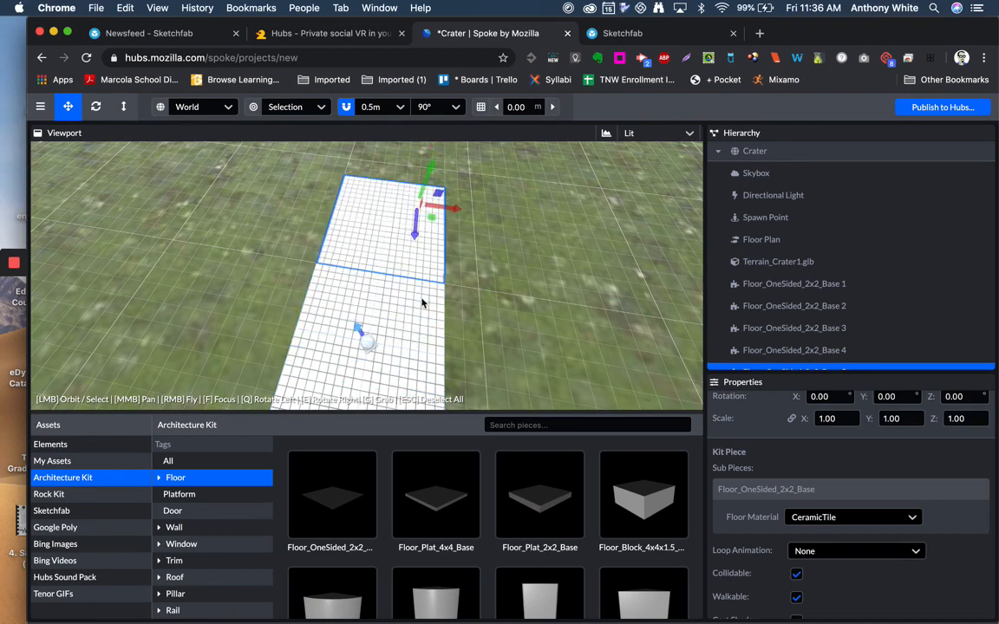
Duplicate all eight floor pieces and move the copies along X so they adjoin the existing strip, doubling the floor's width.
{"action": "left_click", "coordinate": [346, 299]}
{"action": "left_click", "coordinate": [322, 370], "text": "shift"}
{"action": "left_click", "coordinate": [355, 372], "text": "shift"}
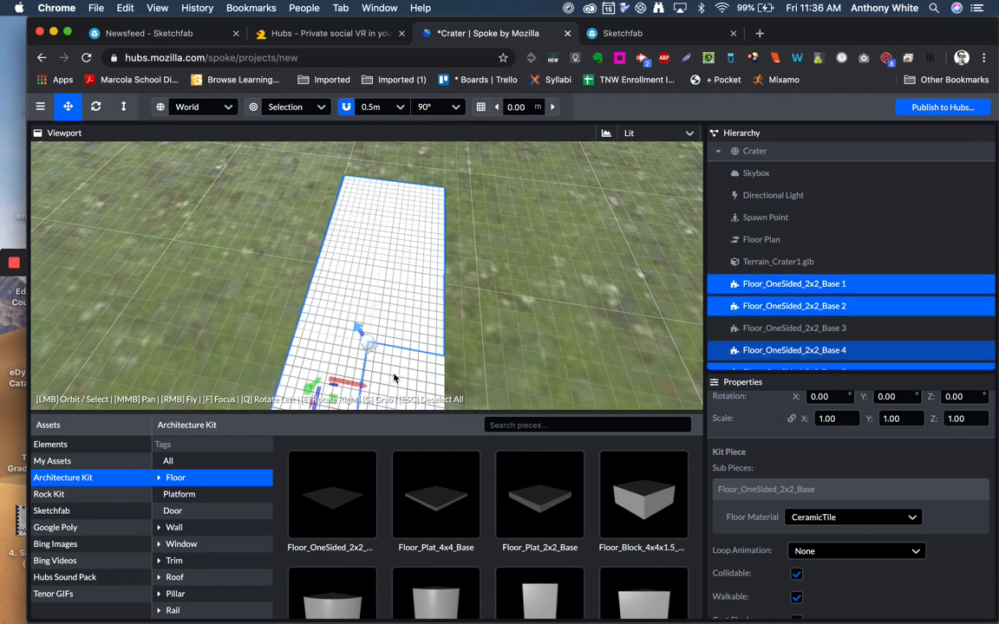
{"action": "left_click", "coordinate": [395, 378], "text": "shift"}
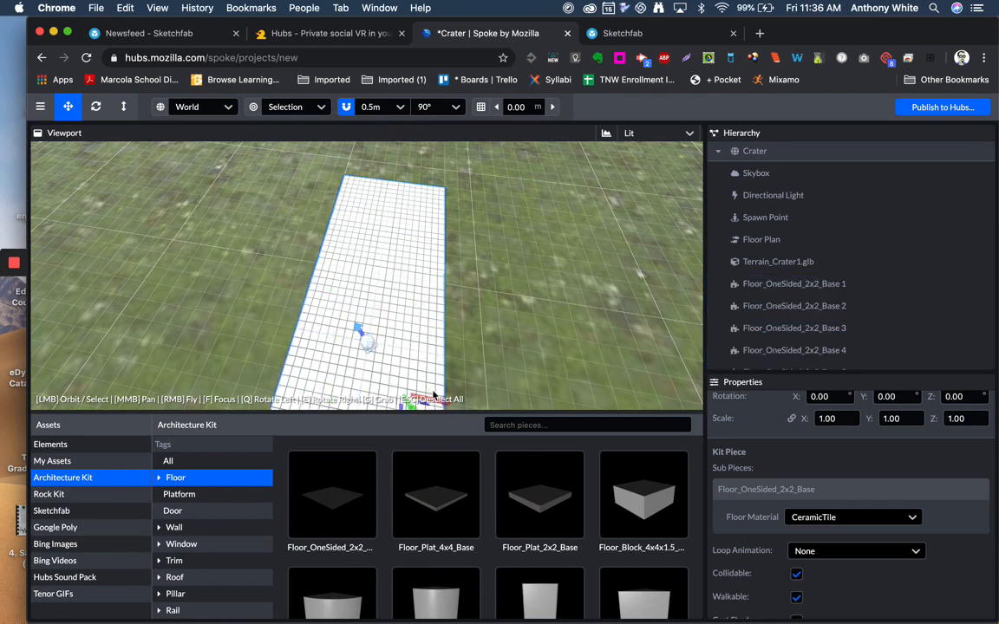
{"action": "right_click_drag", "start_coordinate": [417, 268], "coordinate": [404, 345]}
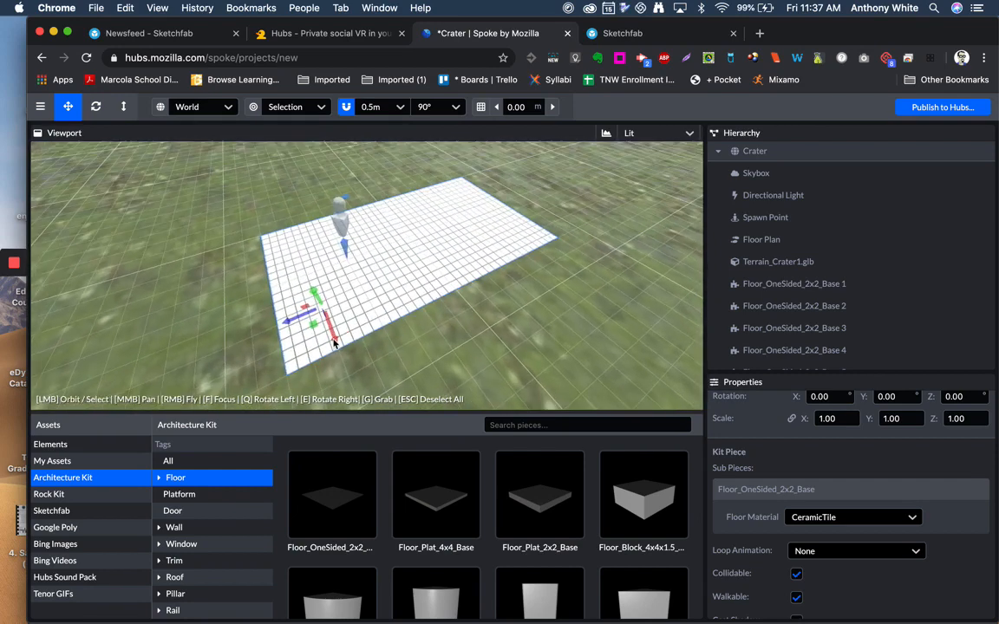
{"action": "key", "text": "super+d"}
{"action": "left_click_drag", "start_coordinate": [335, 342], "coordinate": [290, 224]}
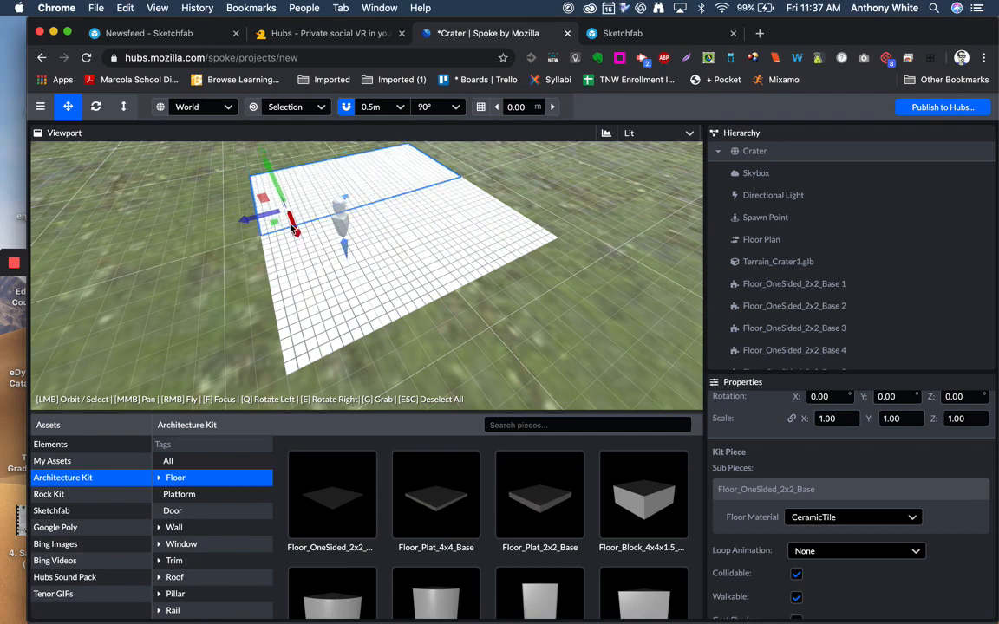
Try scaling the corner floor piece beside the spawn point to 6.10 on all axes, and undo the scaling.
{"action": "left_click", "coordinate": [170, 254]}
{"action": "key", "text": "a"}
{"action": "key", "text": "w"}
{"action": "right_click_drag", "start_coordinate": [367, 275], "coordinate": [486, 256]}
{"action": "right_click_drag", "start_coordinate": [251, 223], "coordinate": [303, 223]}
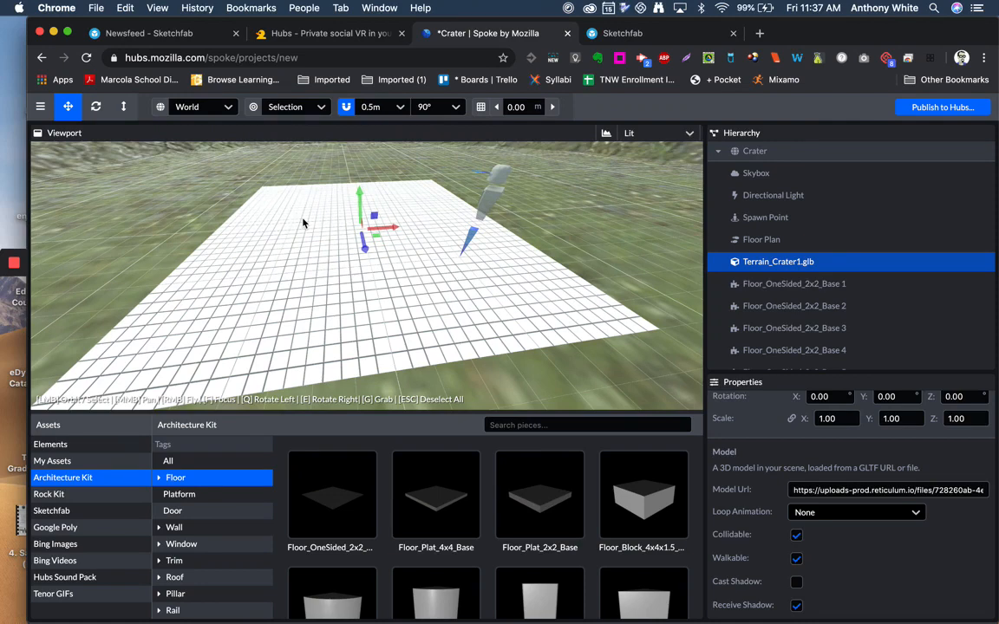
{"action": "left_click", "coordinate": [561, 318]}
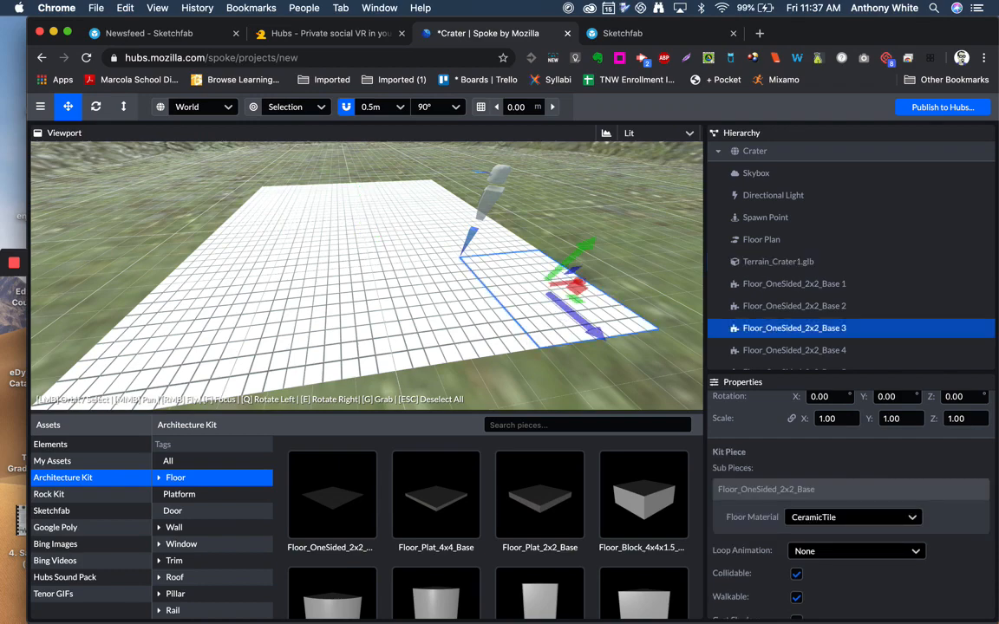
{"action": "right_click_drag", "start_coordinate": [561, 318], "coordinate": [477, 301]}
{"action": "key", "text": "w"}
{"action": "key", "text": "w"}
{"action": "key", "text": "s"}
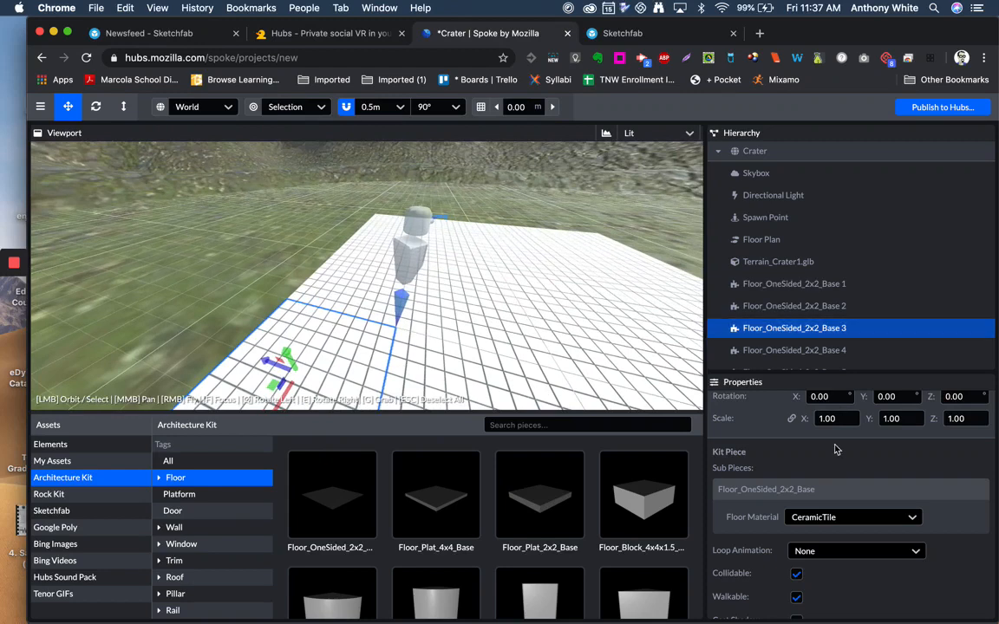
{"action": "scroll", "coordinate": [836, 449], "scroll_direction": "up", "scroll_amount": 3}
{"action": "left_click_drag", "start_coordinate": [805, 506], "coordinate": [989, 509]}
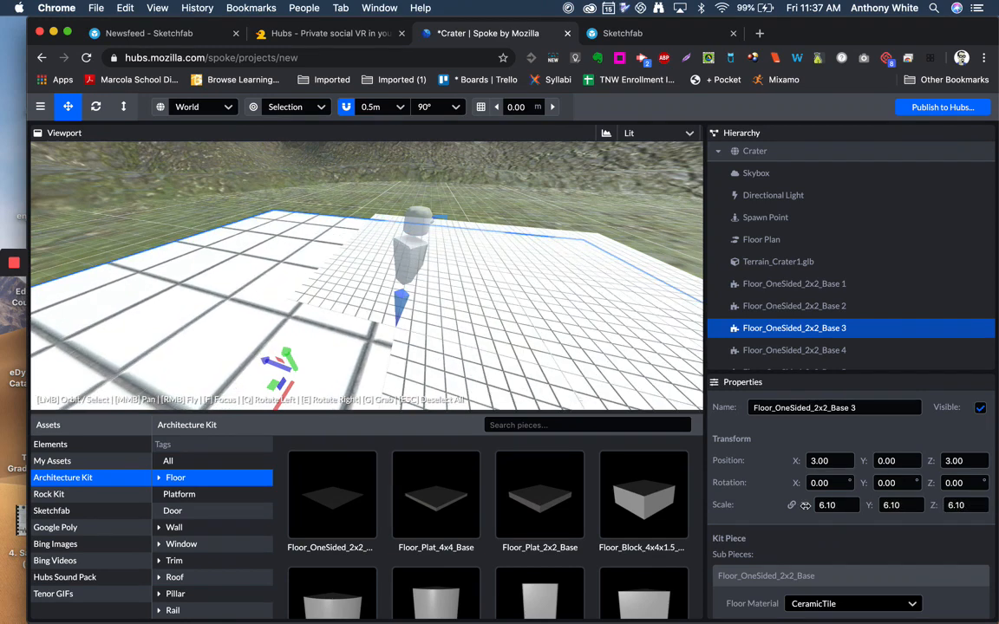
{"action": "key", "text": "super+z"}
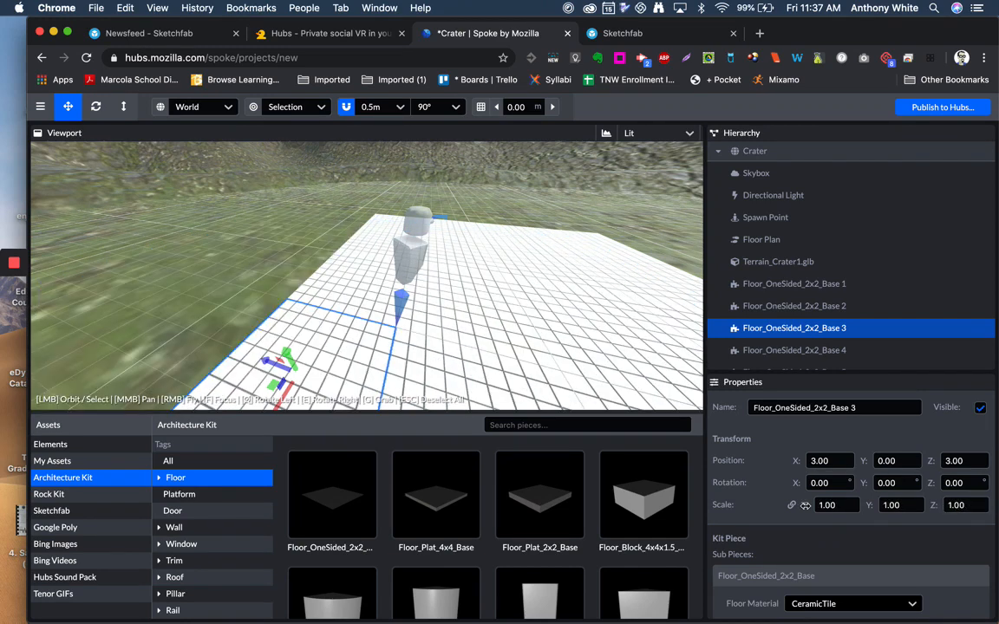
Pick the Wall_4x3_Base piece from the Architecture Kit's wall pieces for placement on the tiled floor.
{"action": "mouse_move", "coordinate": [163, 255]}
{"action": "right_mouse_down"}
{"action": "mouse_move", "coordinate": [206, 283]}
{"action": "mouse_move", "coordinate": [293, 258]}
{"action": "mouse_move", "coordinate": [165, 259]}
{"action": "right_mouse_up"}
{"action": "key", "text": "w"}
{"action": "key", "text": "a"}
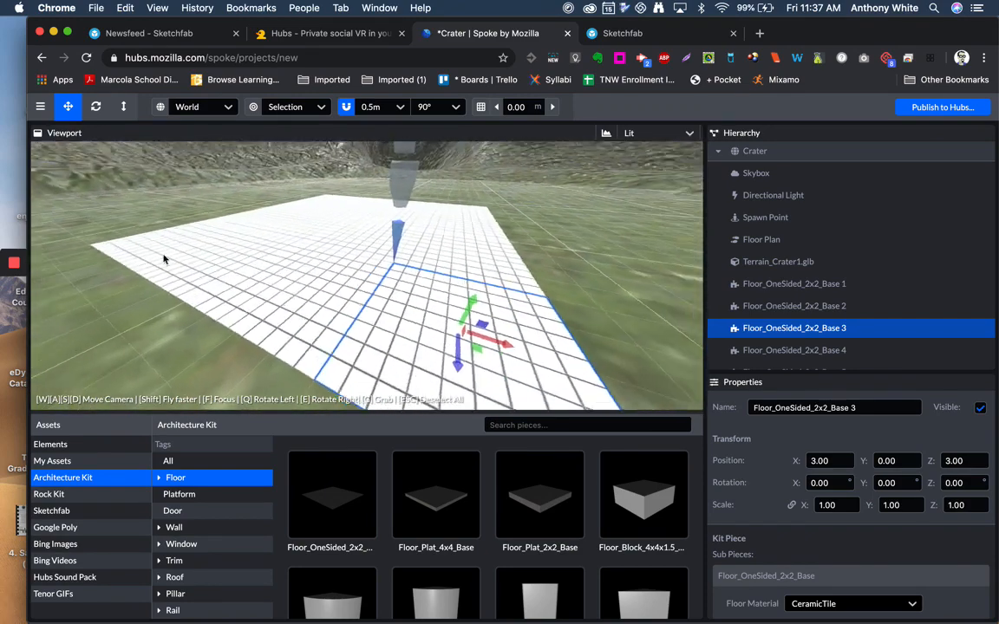
{"action": "scroll", "coordinate": [343, 572], "scroll_direction": "down", "scroll_amount": 3}
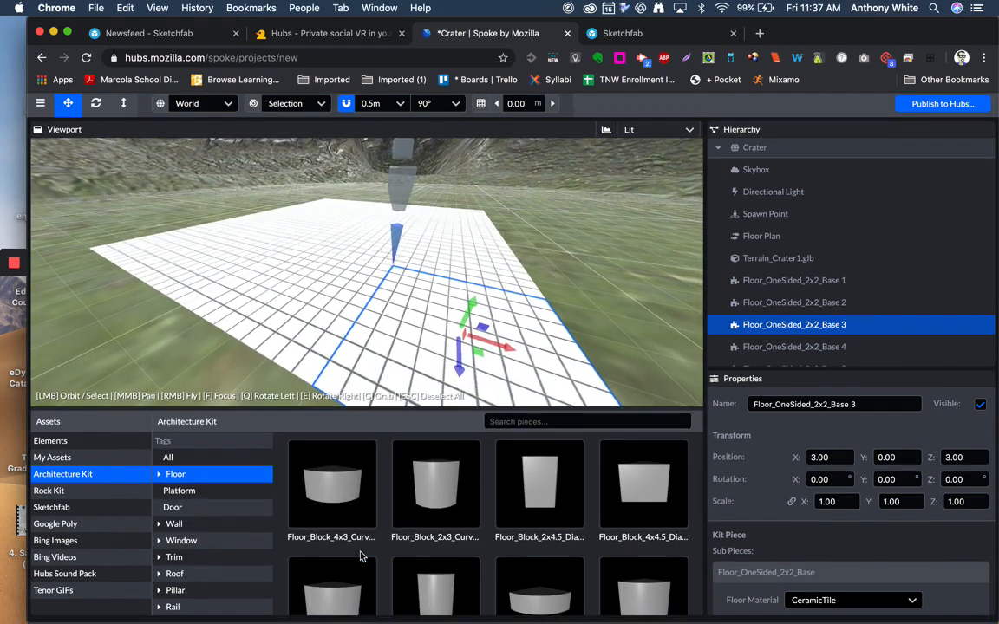
{"action": "left_click", "coordinate": [163, 529]}
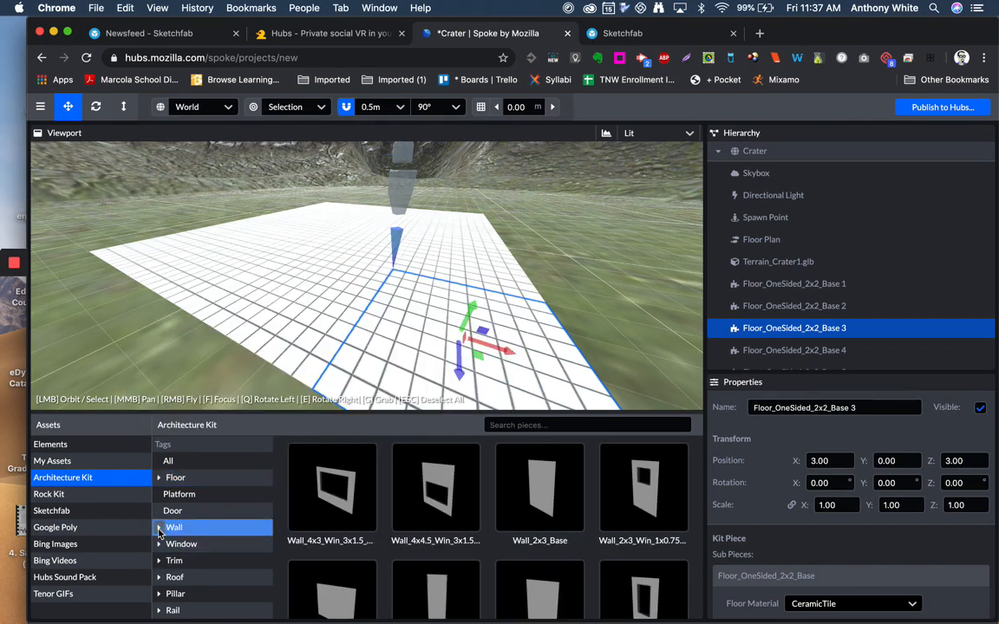
{"action": "scroll", "coordinate": [400, 482], "scroll_direction": "down", "scroll_amount": 2}
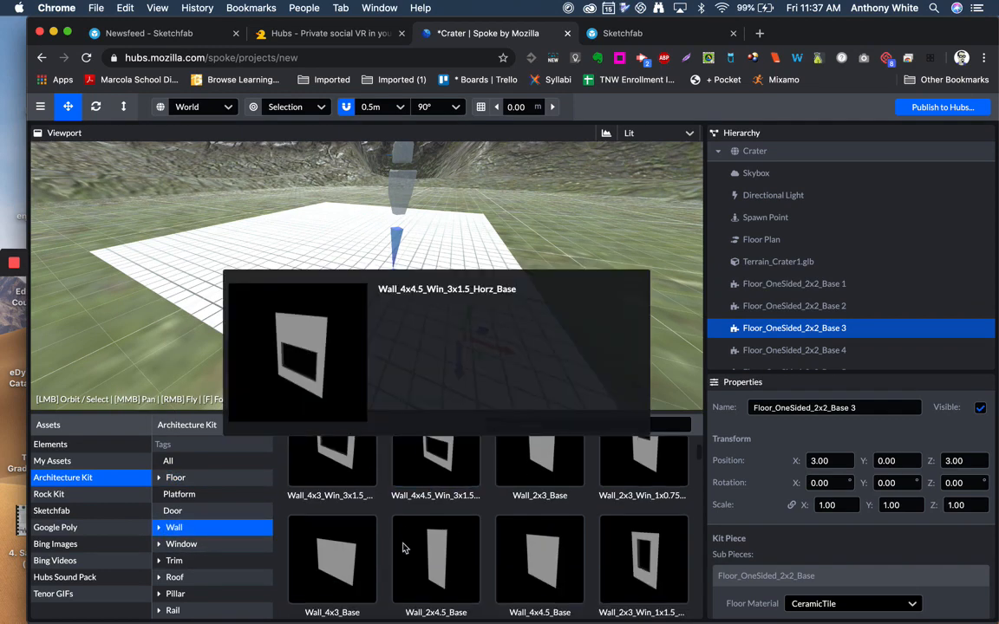
{"action": "mouse_move", "coordinate": [352, 549]}
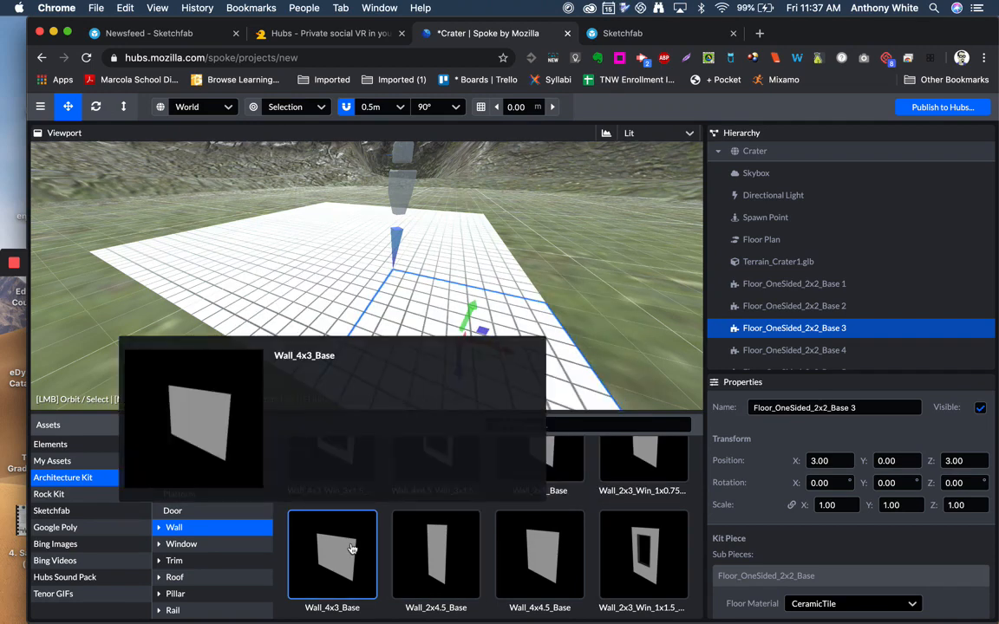
{"action": "left_click", "coordinate": [352, 549]}
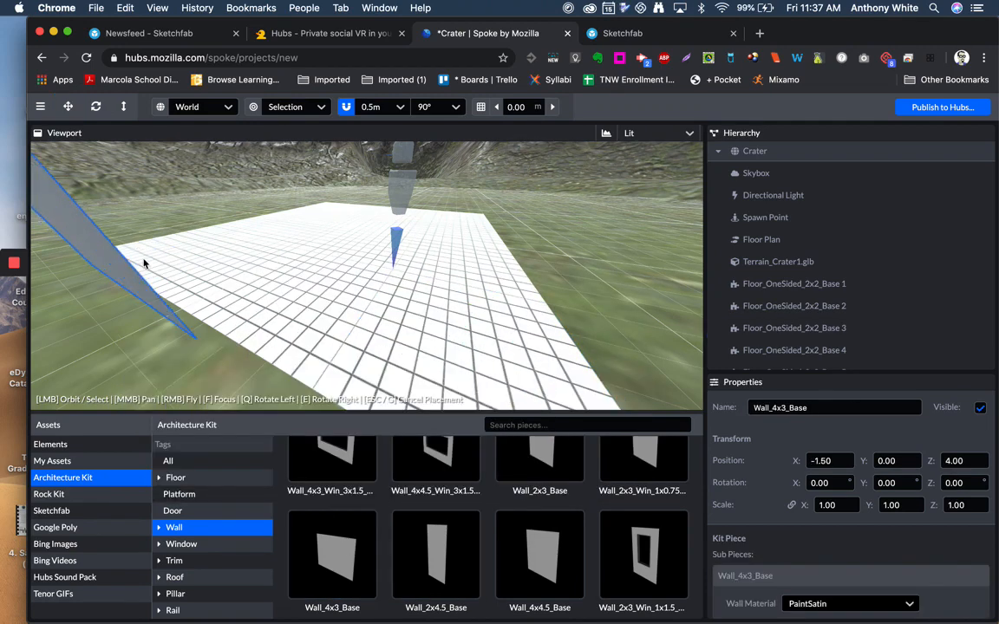
{"action": "left_click", "coordinate": [457, 220]}
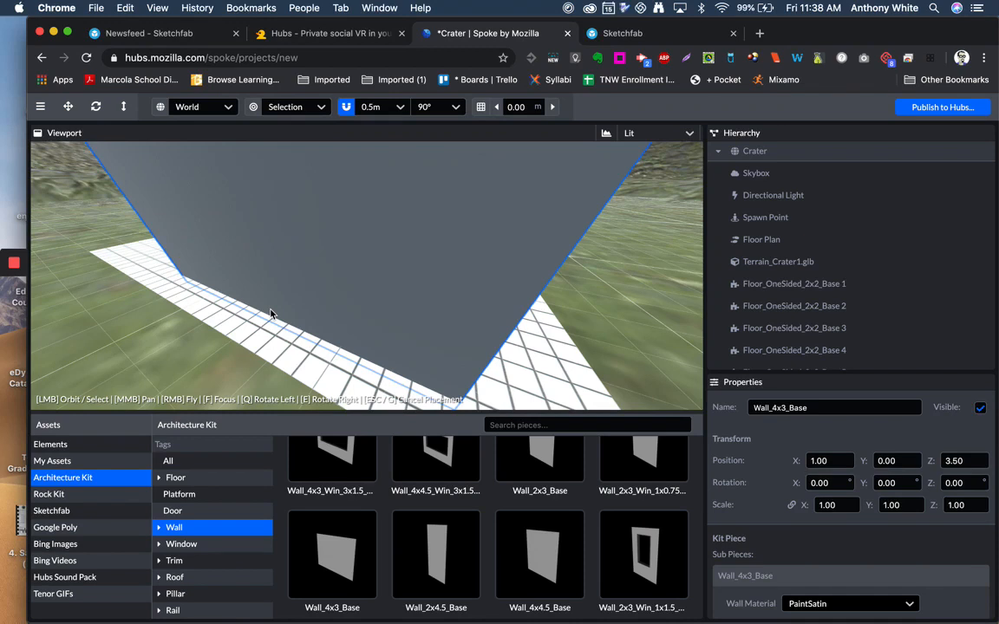
Rotate the wall 180° about its vertical axis, place it along the floor's edge at X -2.50, Z 4.00, and end placement.
{"action": "key", "text": "q"}
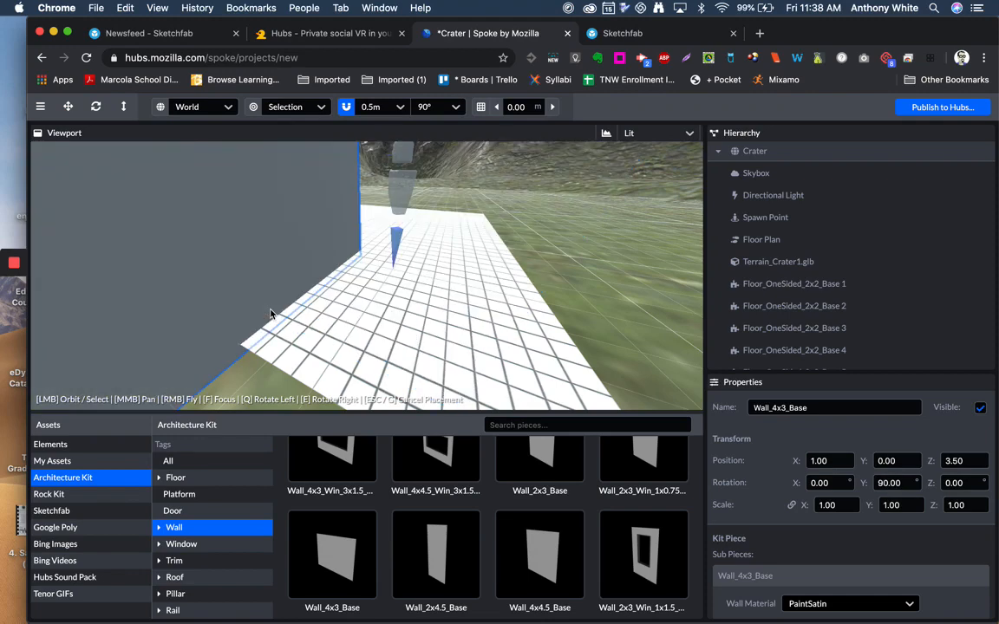
{"action": "key", "text": "q"}
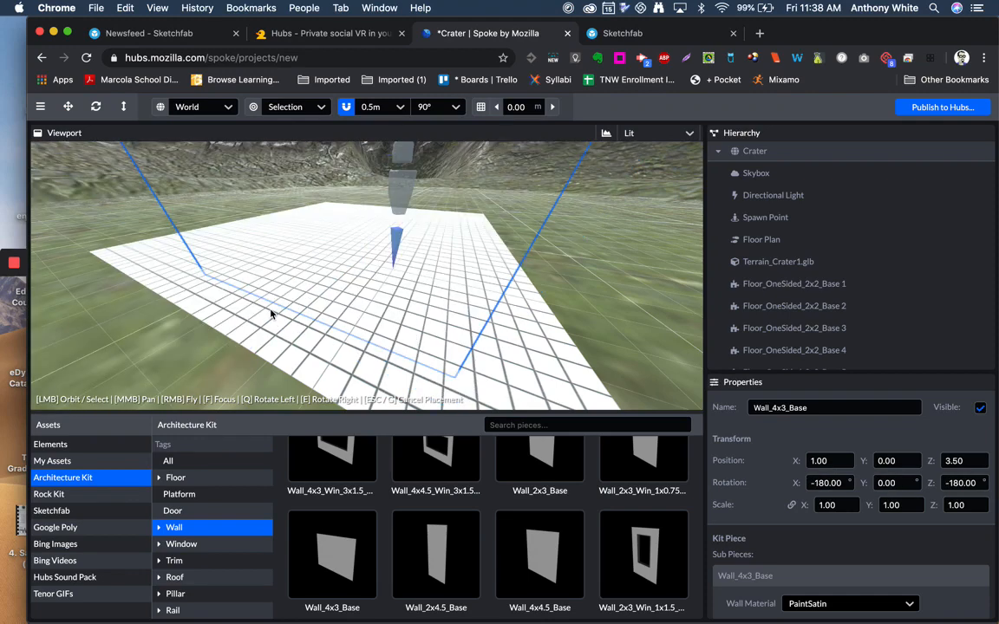
{"action": "key", "text": "q"}
{"action": "key", "text": "q"}
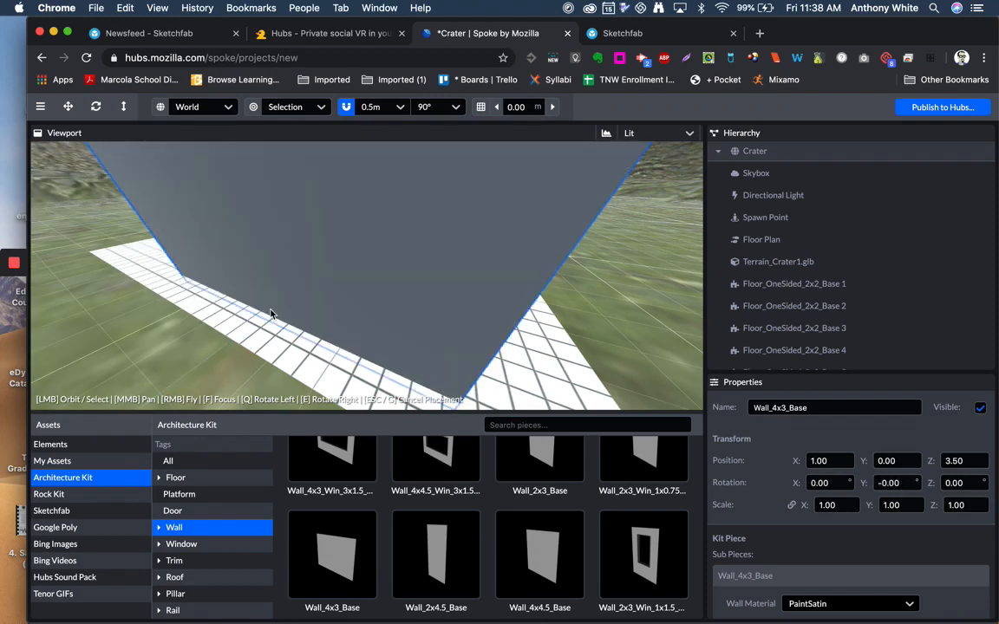
{"action": "key", "text": "q"}
{"action": "key", "text": "q"}
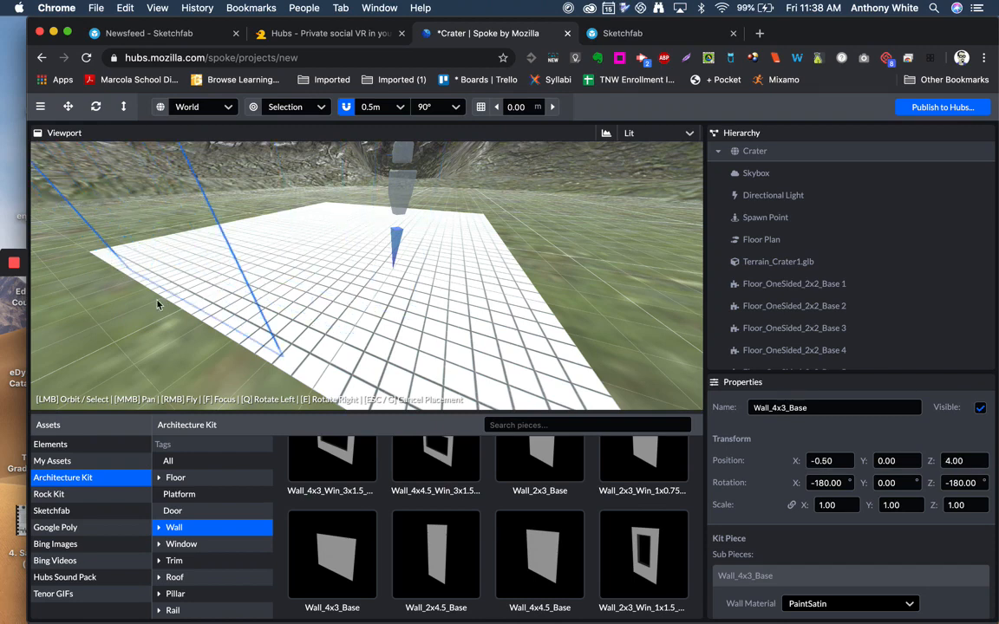
{"action": "key", "text": "Escape"}
Move the placed wall along the floor's edge to X -2.00 so its end aligns with the floor's corner.
{"action": "mouse_move", "coordinate": [158, 305]}
{"action": "right_mouse_down"}
{"action": "mouse_move", "coordinate": [226, 252]}
{"action": "mouse_move", "coordinate": [113, 229]}
{"action": "mouse_move", "coordinate": [286, 239]}
{"action": "mouse_move", "coordinate": [251, 303]}
{"action": "mouse_move", "coordinate": [234, 286]}
{"action": "mouse_move", "coordinate": [225, 243]}
{"action": "mouse_move", "coordinate": [208, 273]}
{"action": "mouse_move", "coordinate": [158, 304]}
{"action": "right_mouse_up"}
{"action": "key", "text": "a"}
{"action": "key", "text": "s"}
{"action": "key", "text": "s"}
{"action": "key", "text": "w"}
{"action": "key", "text": "s"}
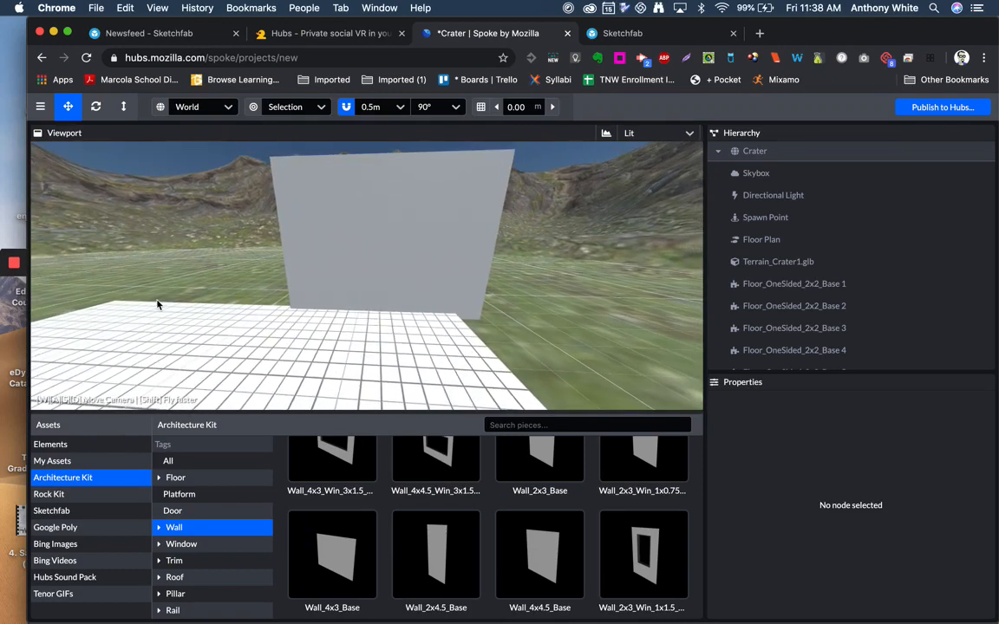
{"action": "left_click", "coordinate": [353, 274]}
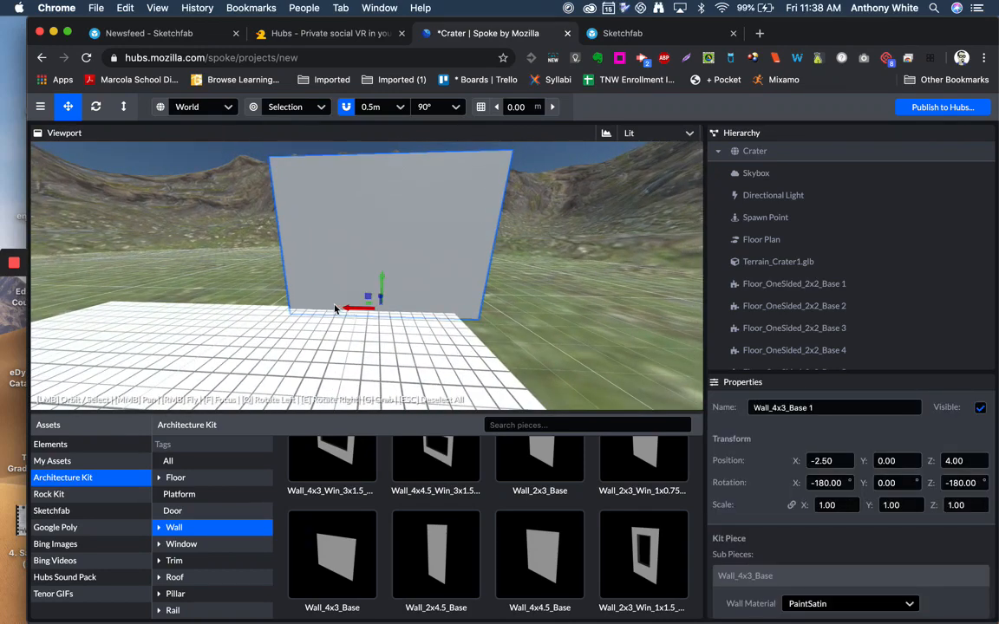
{"action": "left_click_drag", "start_coordinate": [336, 308], "coordinate": [300, 274]}
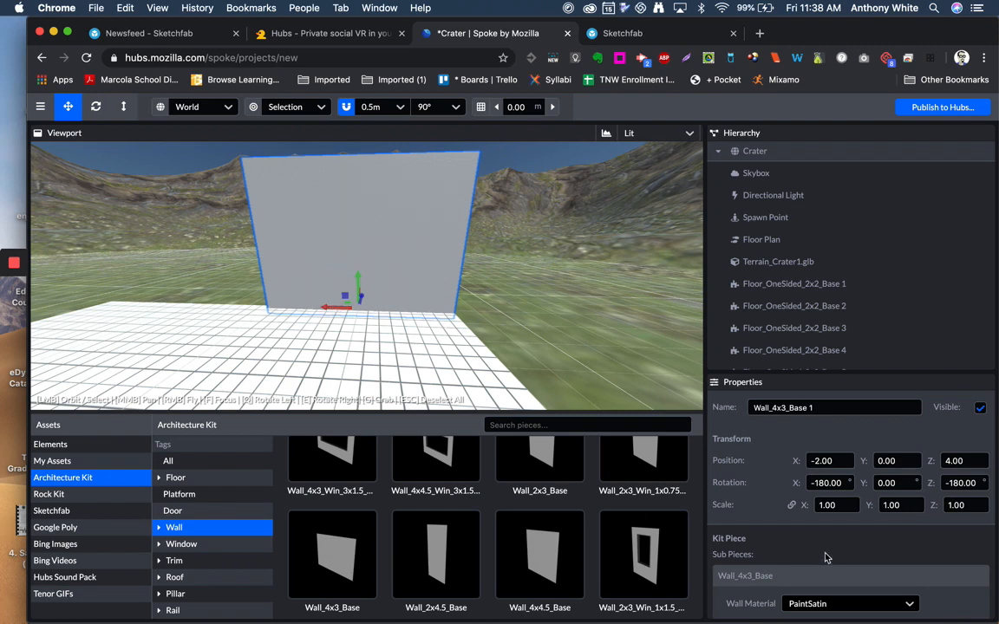
Try BricksLight and CementBrushed as the wall's material, and set it to CeramicTile.
{"action": "scroll", "coordinate": [837, 533], "scroll_direction": "down", "scroll_amount": 2}
{"action": "left_click", "coordinate": [848, 506]}
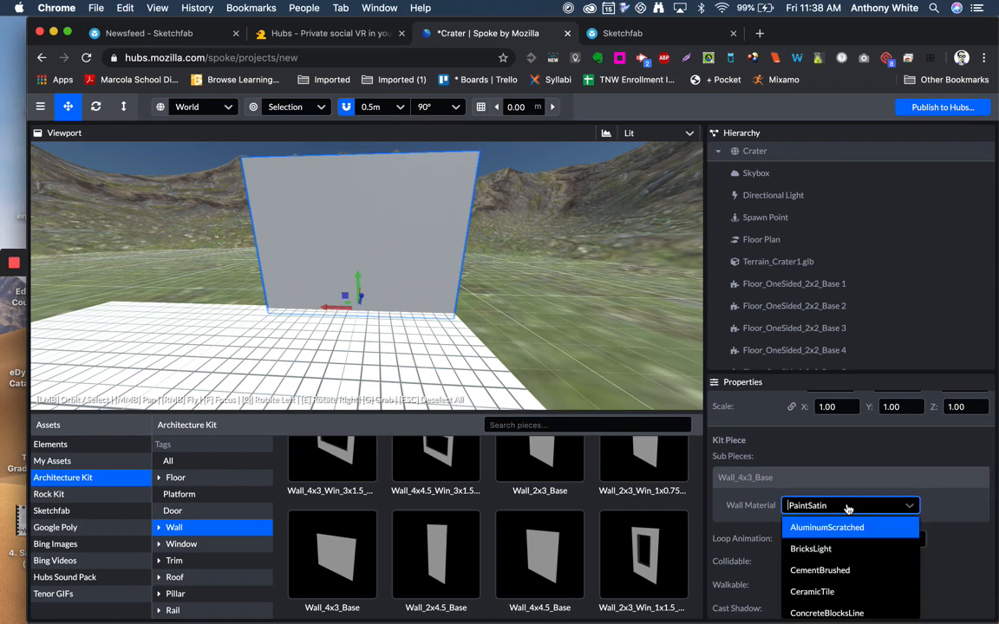
{"action": "left_click", "coordinate": [837, 547]}
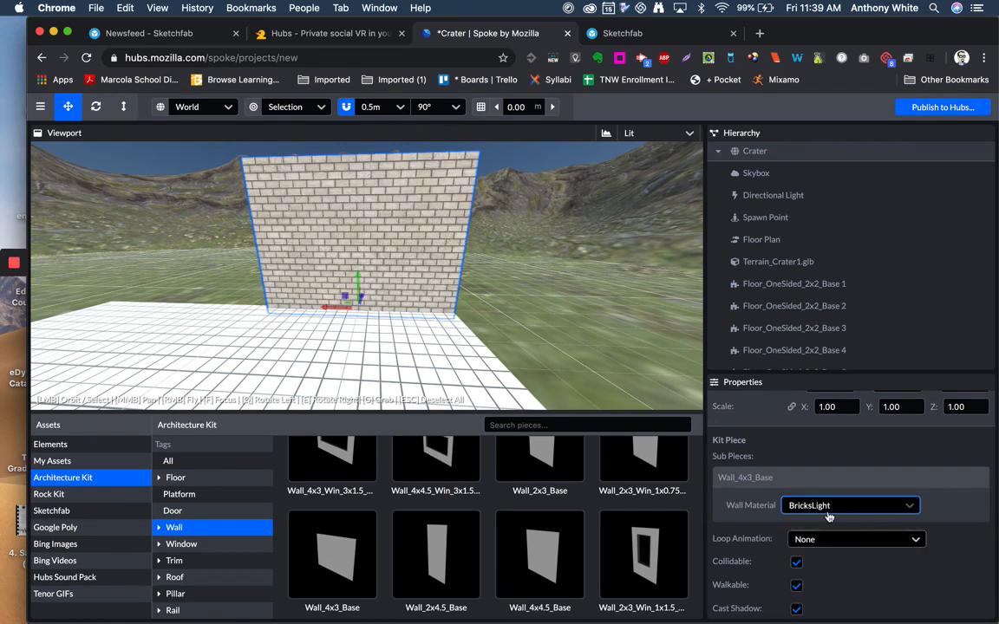
{"action": "left_click", "coordinate": [828, 510]}
{"action": "left_click", "coordinate": [815, 566]}
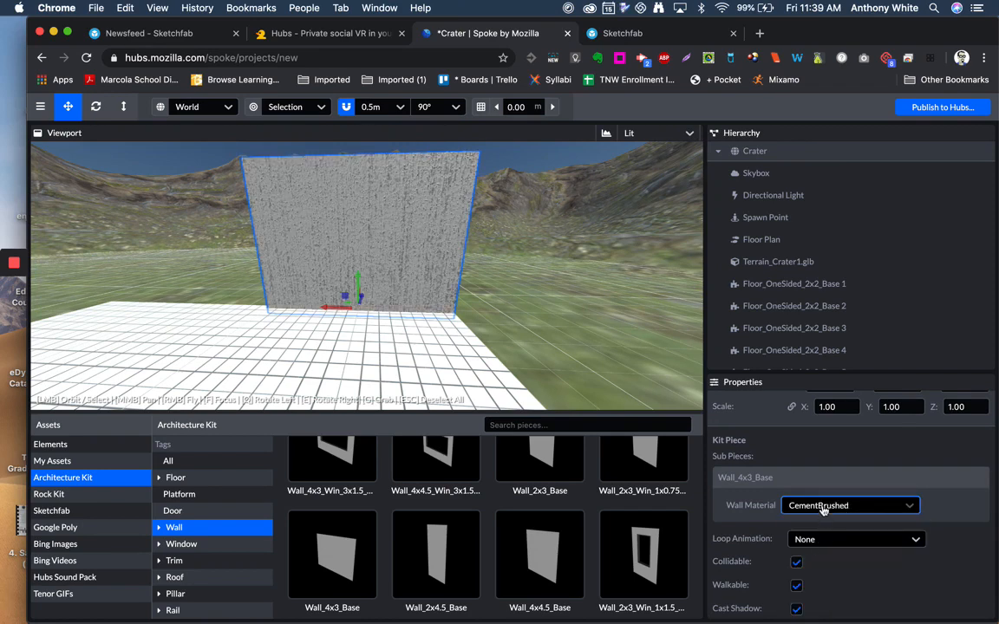
{"action": "left_click", "coordinate": [823, 508]}
{"action": "left_click", "coordinate": [763, 588]}
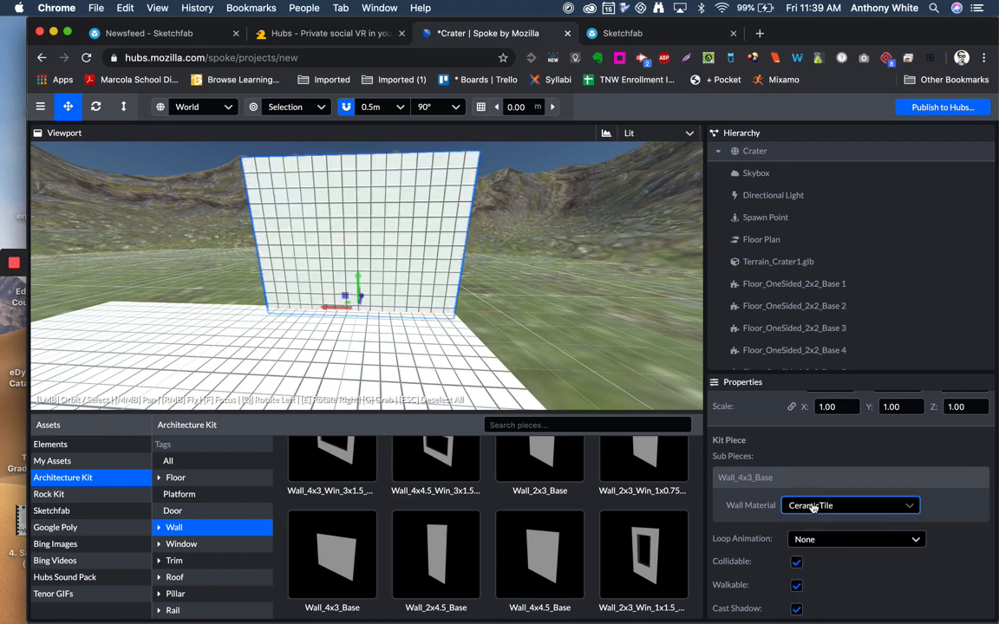
Try Plaster as the material of the selected Wall_4x3_Base piece.
{"action": "left_click", "coordinate": [812, 508]}
{"action": "scroll", "coordinate": [819, 555], "scroll_direction": "down", "scroll_amount": 2}
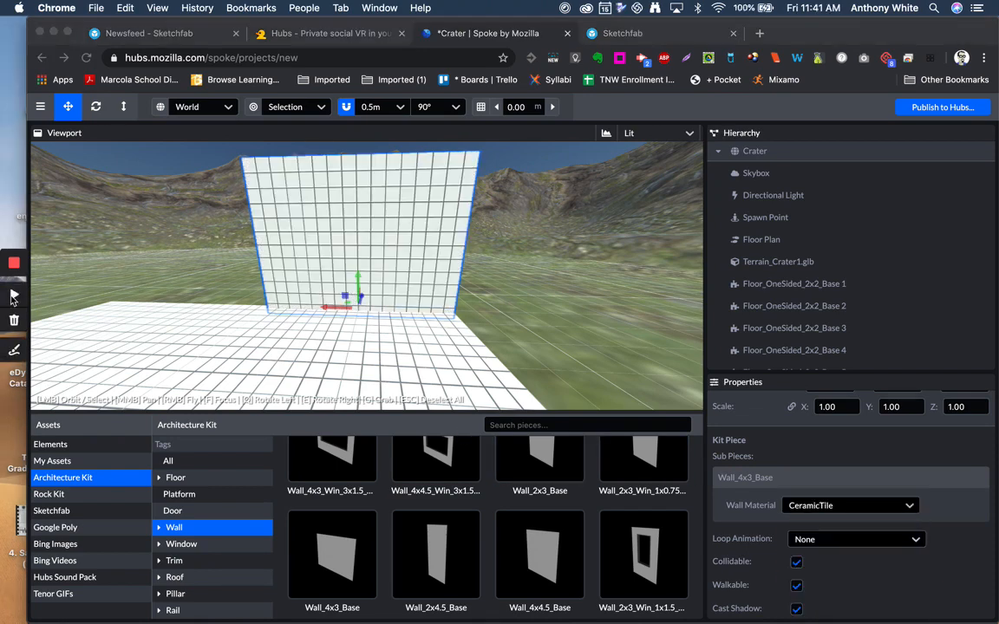
{"action": "left_click", "coordinate": [12, 297]}
{"action": "left_click", "coordinate": [824, 508]}
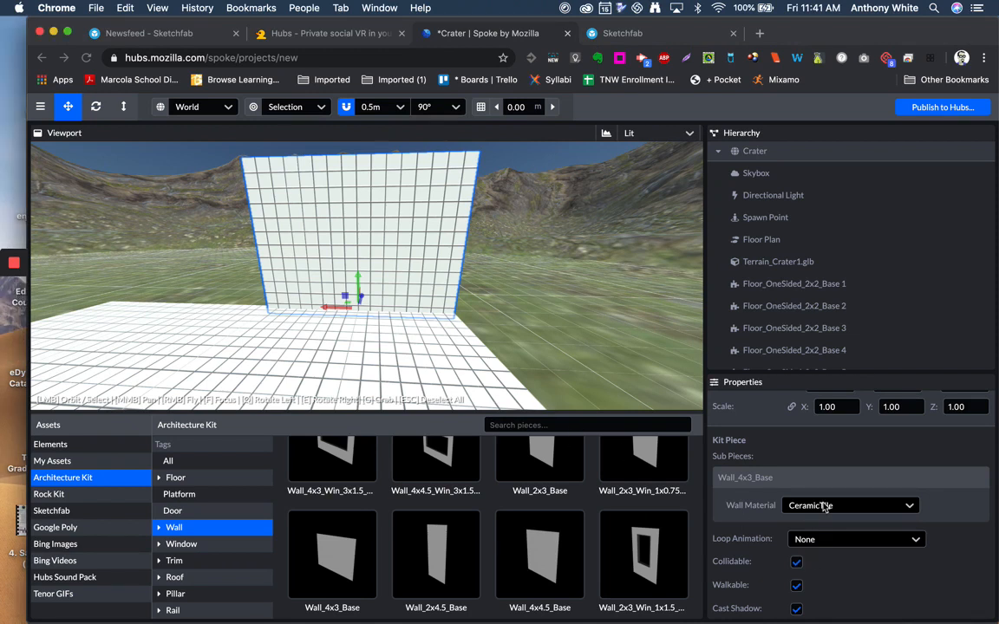
{"action": "left_click", "coordinate": [824, 507]}
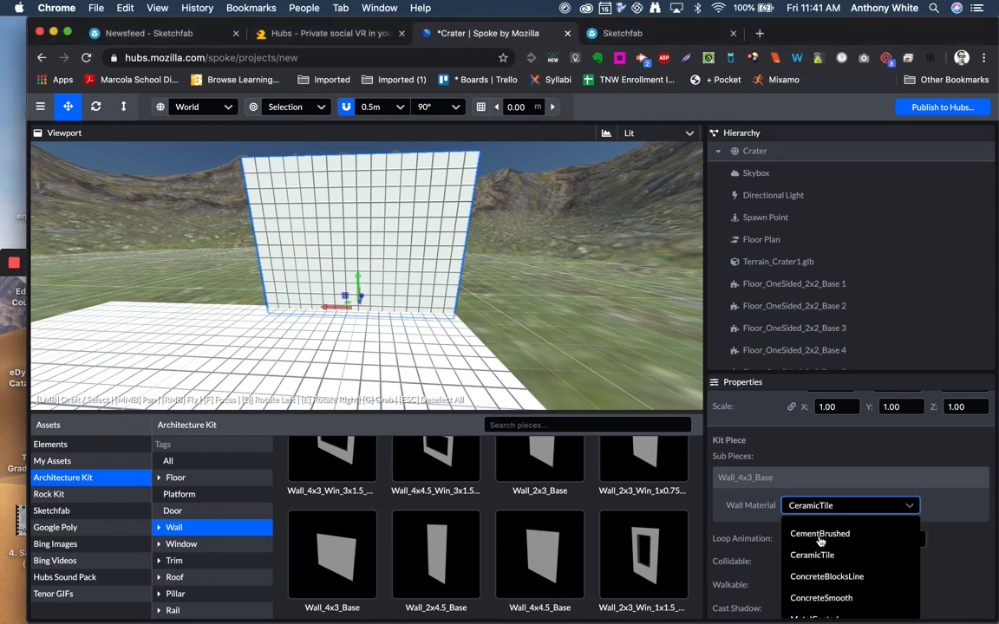
{"action": "scroll", "coordinate": [819, 544], "scroll_direction": "down", "scroll_amount": 3}
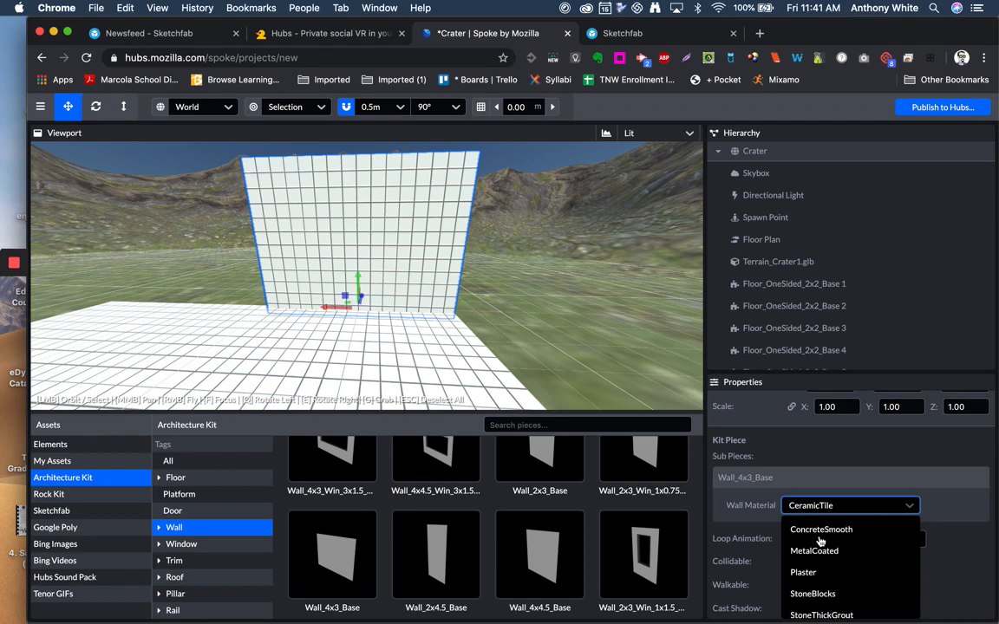
{"action": "left_click", "coordinate": [803, 569]}
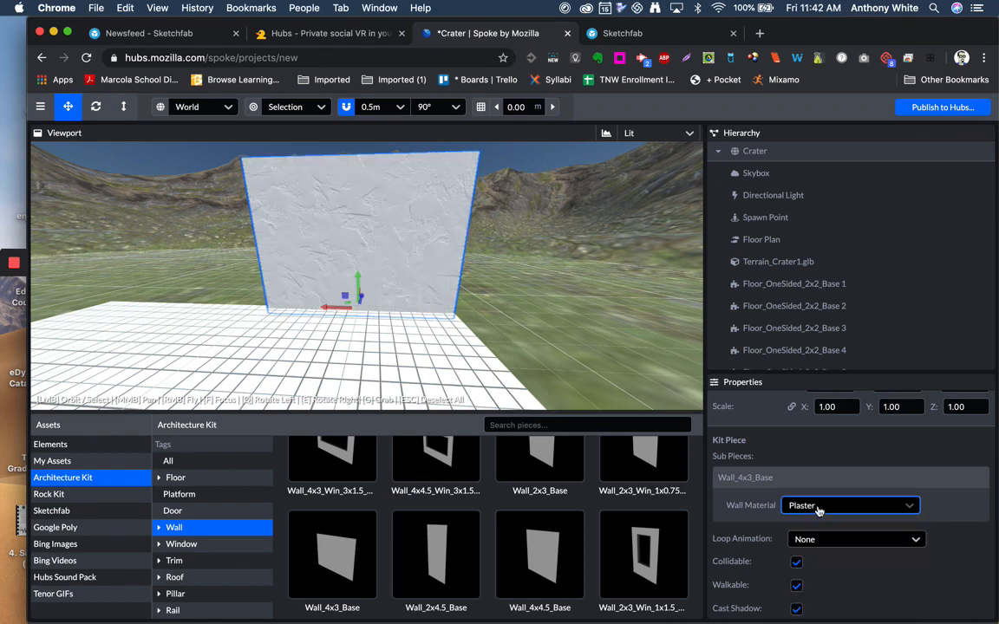
Set the wall's material to PaintSatin, the plain painted finish at the end of the material choices.
{"action": "left_click", "coordinate": [798, 507]}
{"action": "scroll", "coordinate": [817, 564], "scroll_direction": "down", "scroll_amount": 5}
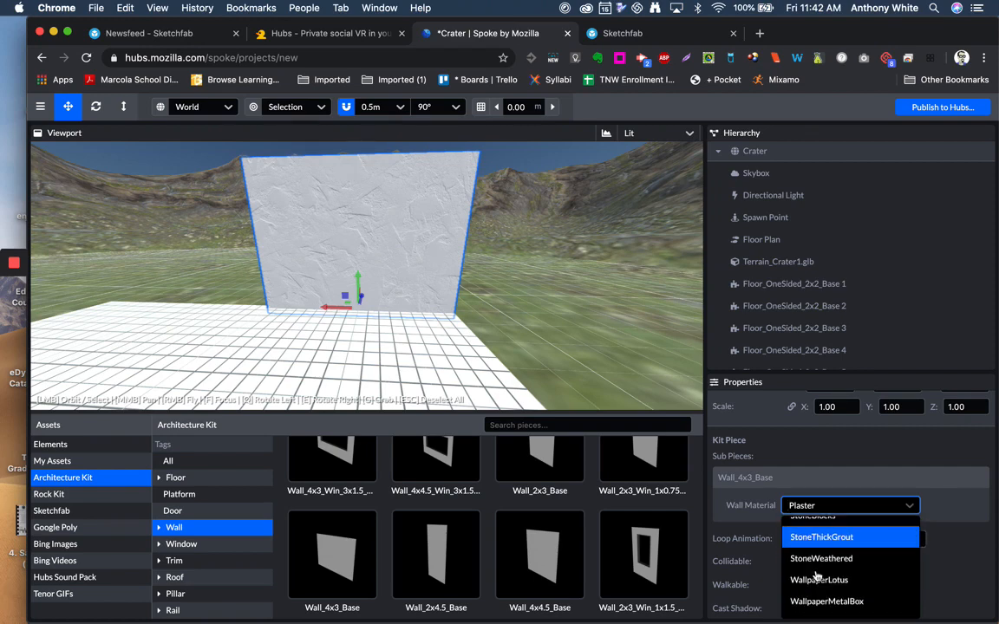
{"action": "scroll", "coordinate": [815, 577], "scroll_direction": "down", "scroll_amount": 2}
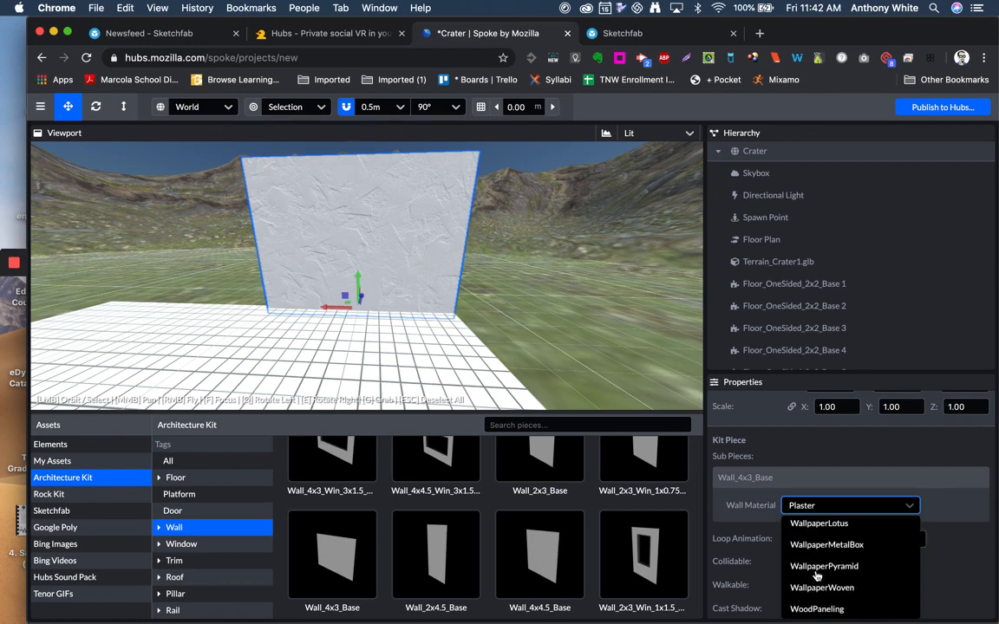
{"action": "scroll", "coordinate": [816, 575], "scroll_direction": "down", "scroll_amount": 3}
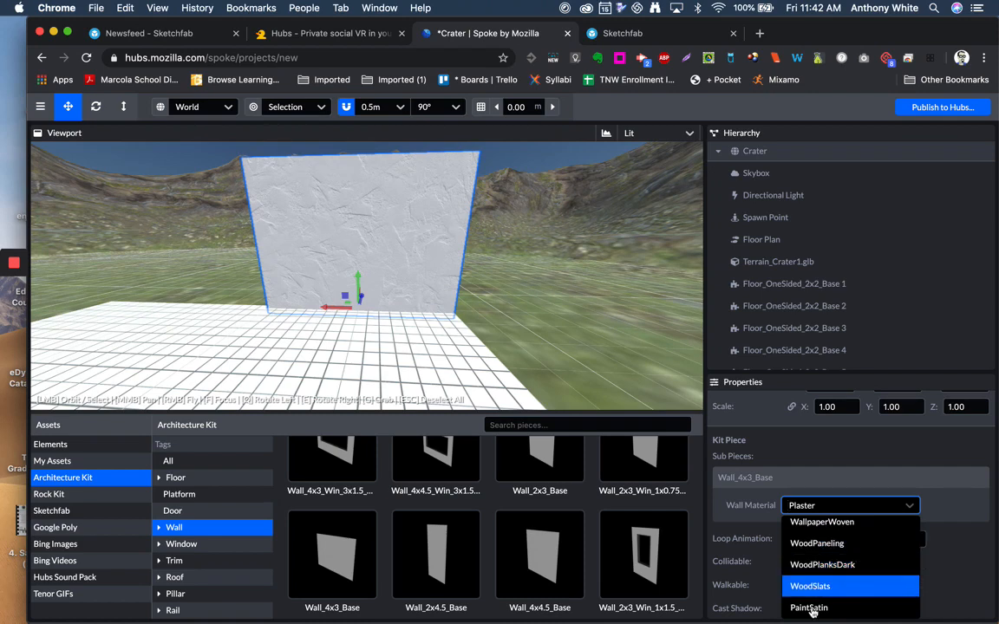
{"action": "left_click", "coordinate": [813, 609]}
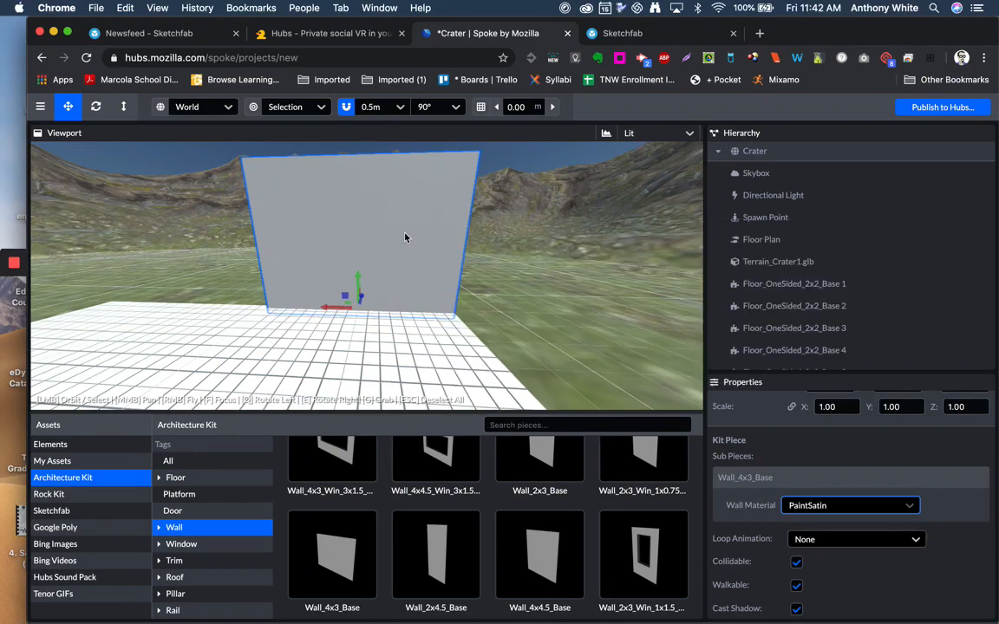
Try to duplicate the selected painted wall.
{"action": "key", "text": "super+d"}
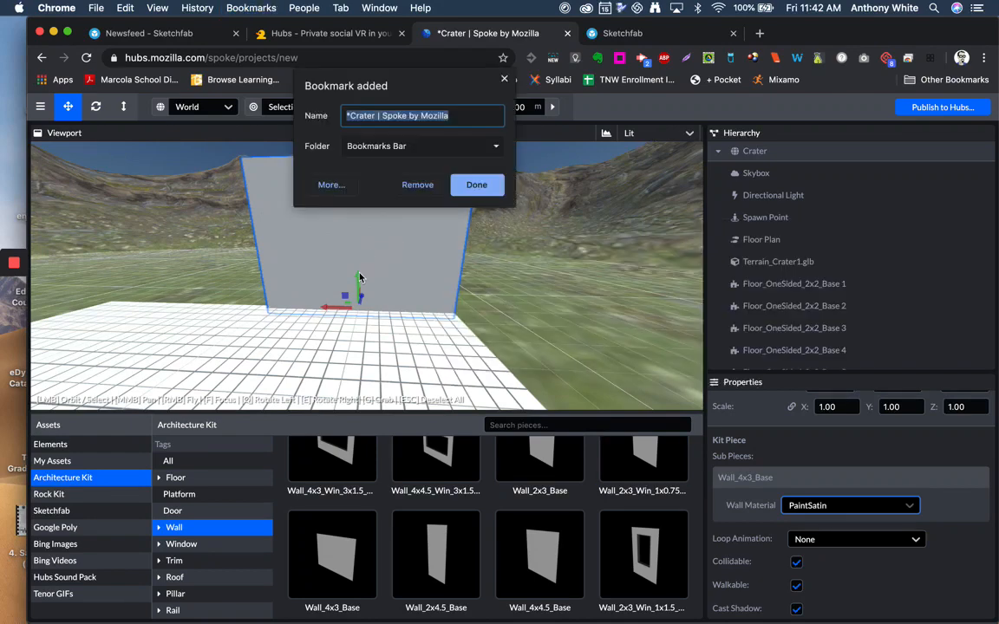
Dismiss the bookmark dialog and move the duplicated Wall_4x3_Base piece end to end with the original along the floor's edge.
{"action": "left_click", "coordinate": [444, 188]}
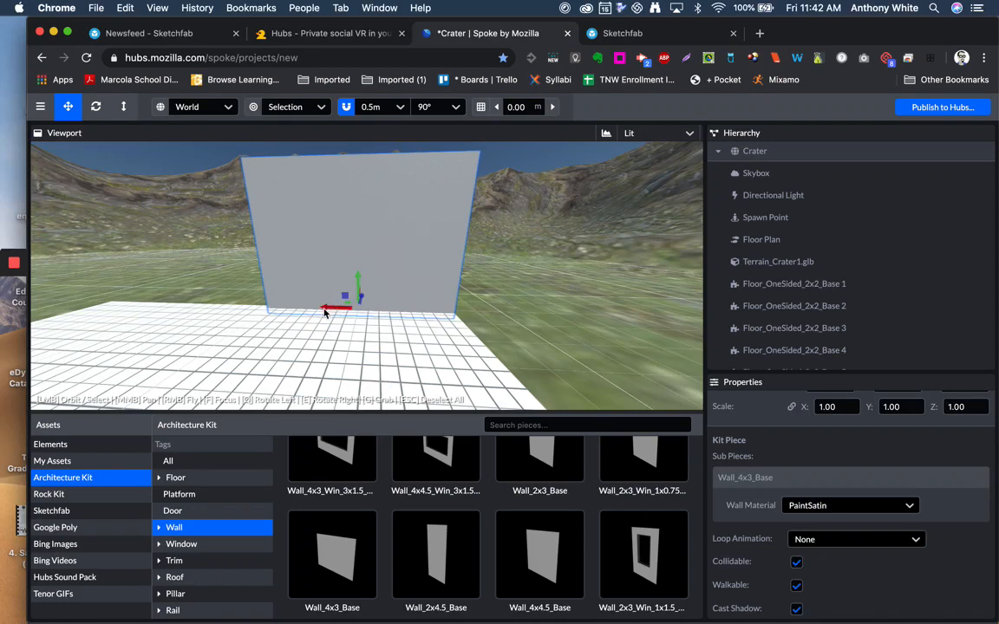
{"action": "left_click_drag", "start_coordinate": [251, 309], "coordinate": [186, 298], "text": "shift"}
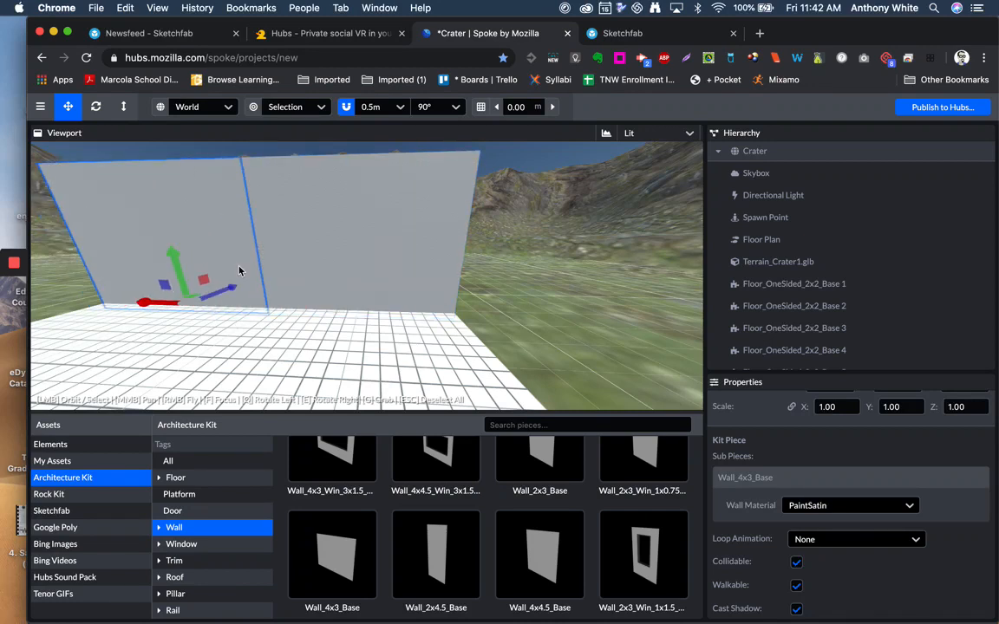
Duplicate a wall segment, rotate the copy 90°, and move it to the adjacent end of the floor to form a corner.
{"action": "right_click_drag", "start_coordinate": [571, 305], "coordinate": [571, 304]}
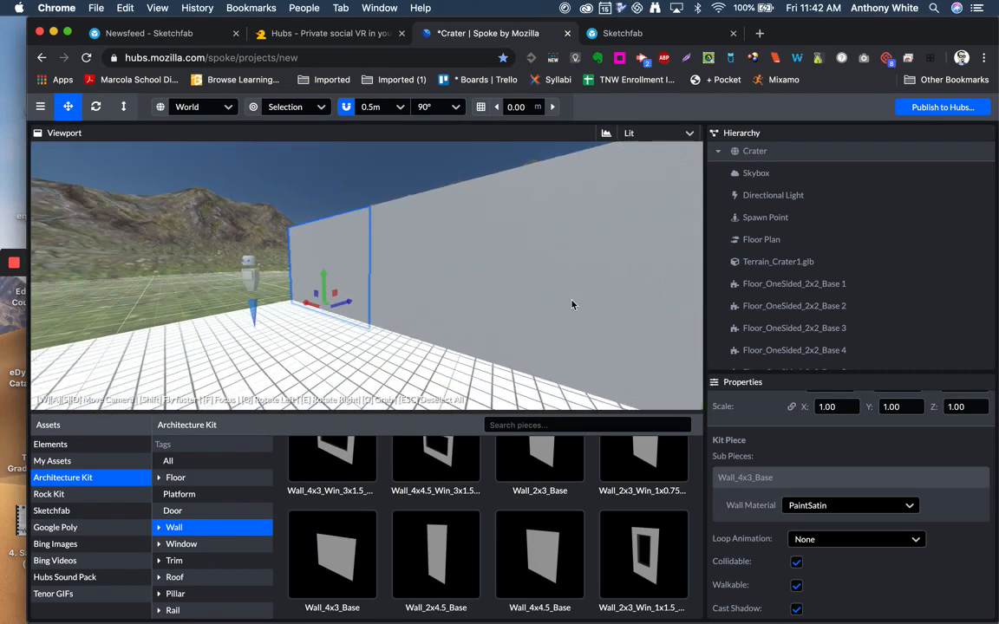
{"action": "left_click", "coordinate": [512, 288]}
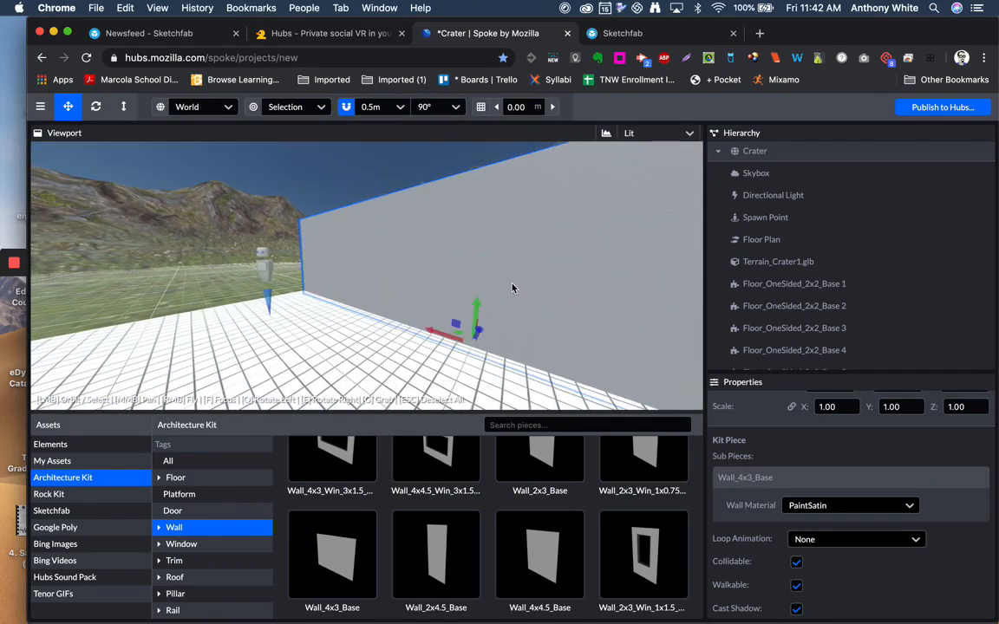
{"action": "key", "text": "q"}
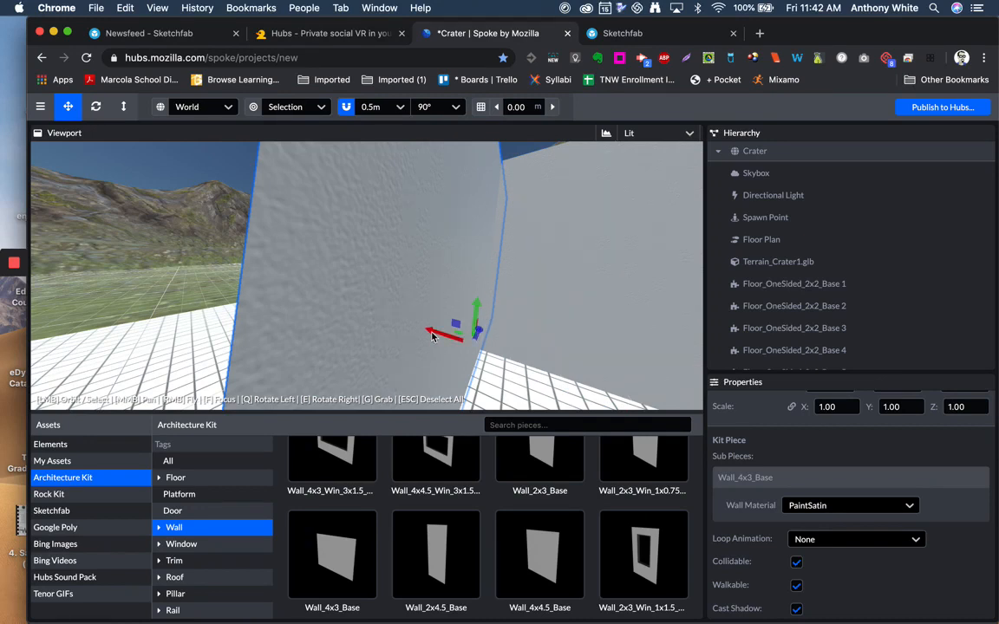
{"action": "left_click_drag", "start_coordinate": [411, 326], "coordinate": [321, 315]}
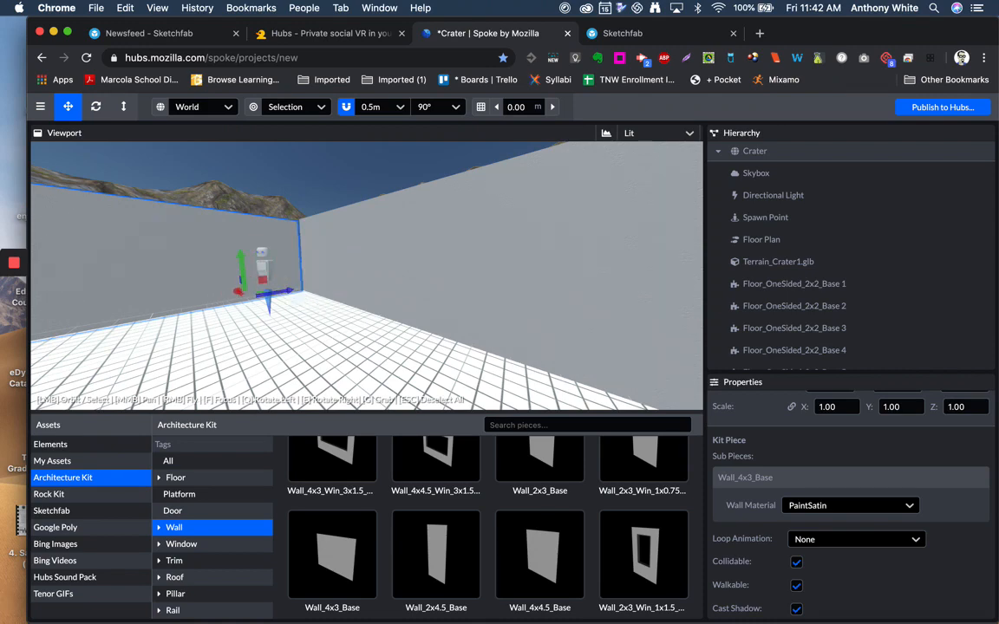
Select the wall standing away from the floor and shift it flush against the floor's edge.
{"action": "mouse_move", "coordinate": [321, 315]}
{"action": "right_mouse_down"}
{"action": "mouse_move", "coordinate": [196, 339]}
{"action": "mouse_move", "coordinate": [139, 332]}
{"action": "mouse_move", "coordinate": [269, 336]}
{"action": "mouse_move", "coordinate": [321, 313]}
{"action": "right_mouse_up"}
{"action": "key", "text": "w"}
{"action": "key", "text": "w"}
{"action": "key", "text": "a"}
{"action": "key", "text": "s"}
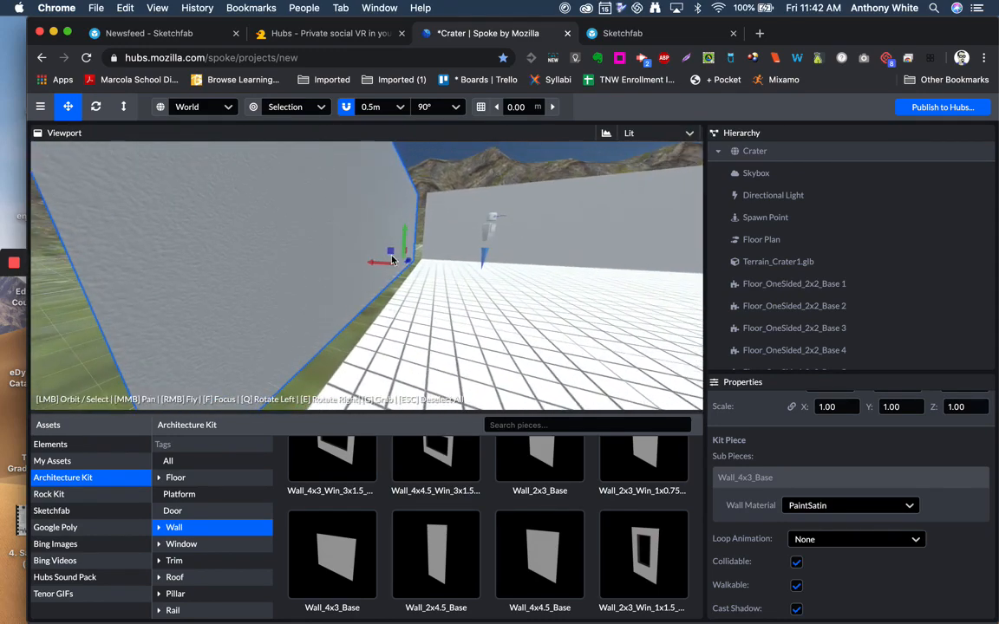
{"action": "left_click", "coordinate": [401, 198]}
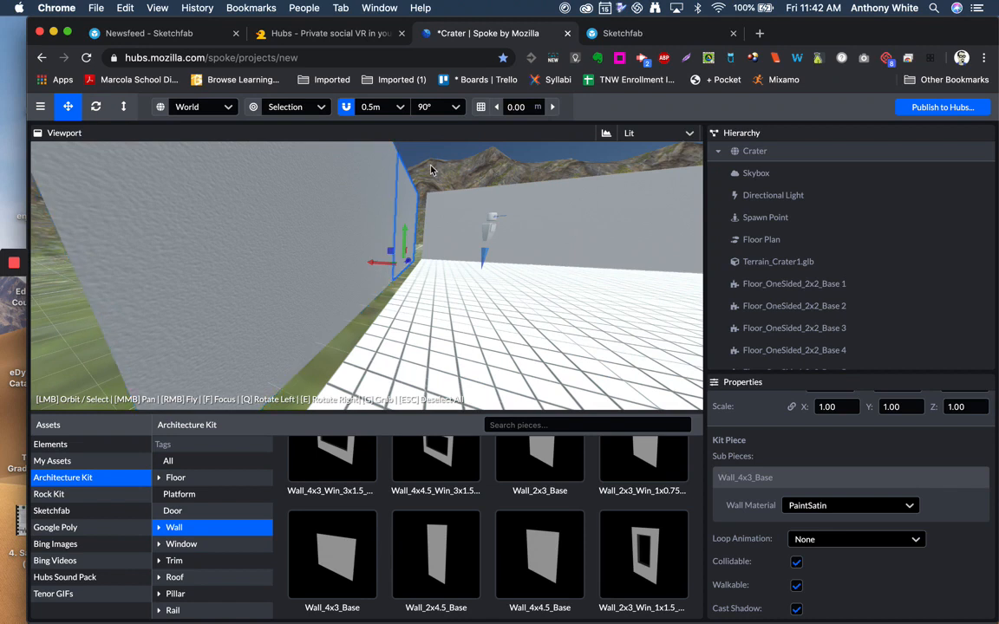
{"action": "left_click", "coordinate": [340, 241]}
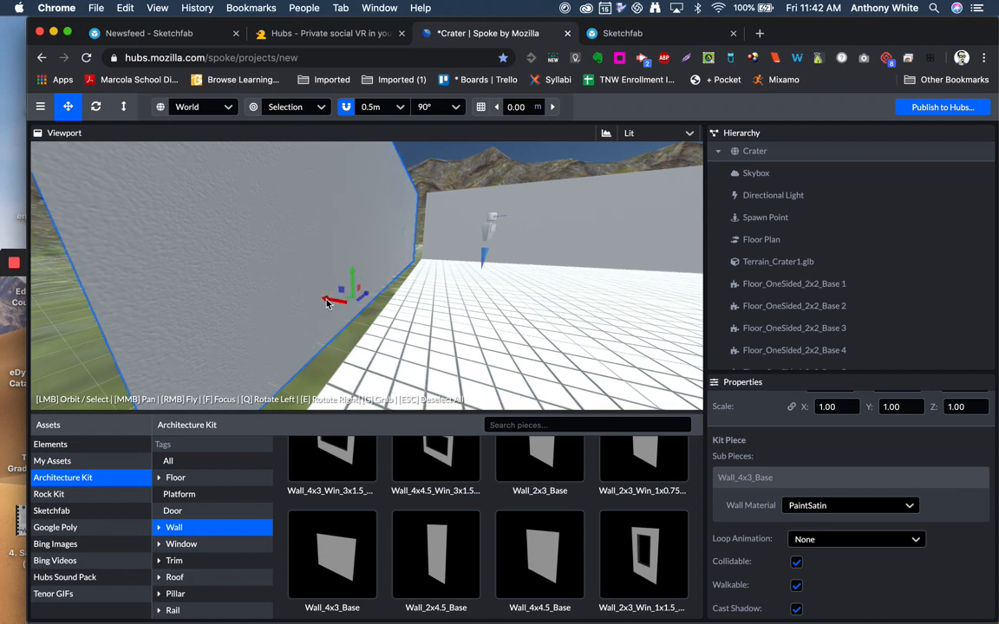
{"action": "left_click_drag", "start_coordinate": [336, 305], "coordinate": [346, 307]}
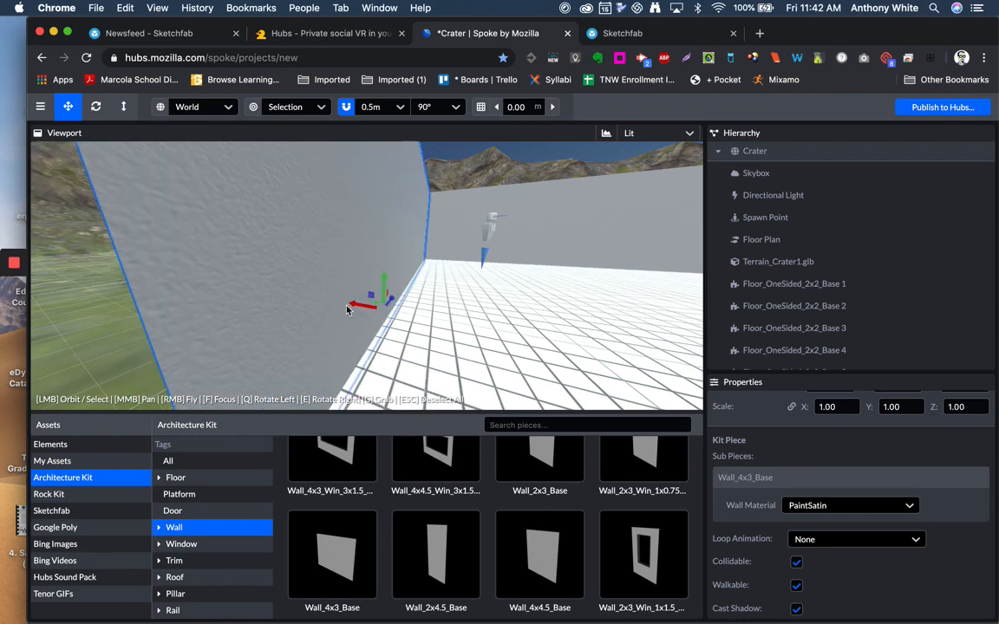
Duplicate the far end wall, rotate the copy to face inward, and move it to the opposite end of the floor.
{"action": "right_click_drag", "start_coordinate": [456, 341], "coordinate": [496, 278]}
{"action": "key", "text": "a"}
{"action": "key", "text": "d"}
{"action": "key", "text": "w"}
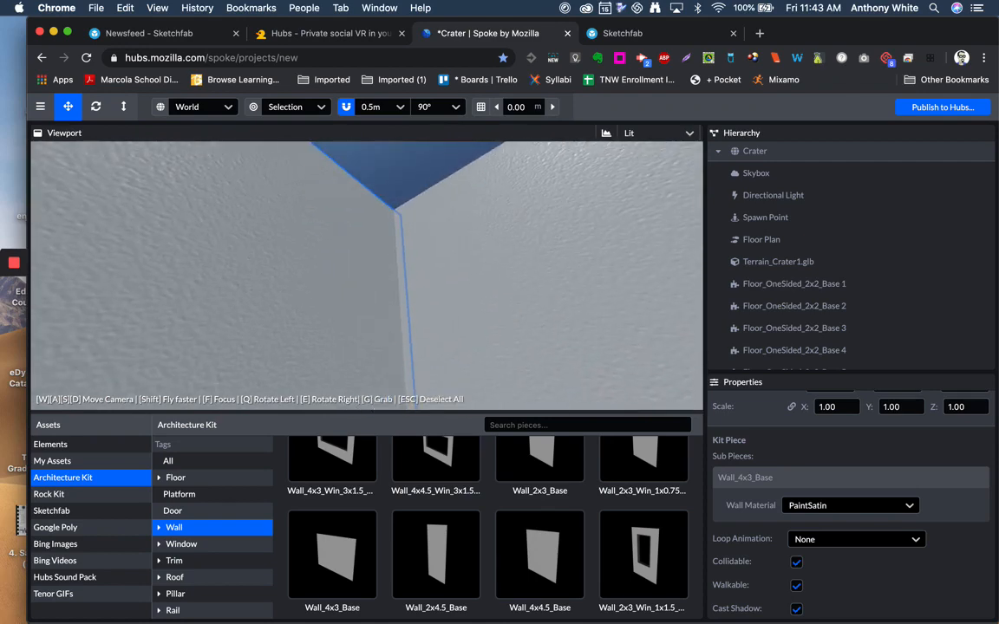
{"action": "right_click_drag", "start_coordinate": [366, 275], "coordinate": [410, 297]}
{"action": "key", "text": "s"}
{"action": "key", "text": "w"}
{"action": "left_click", "coordinate": [378, 228]}
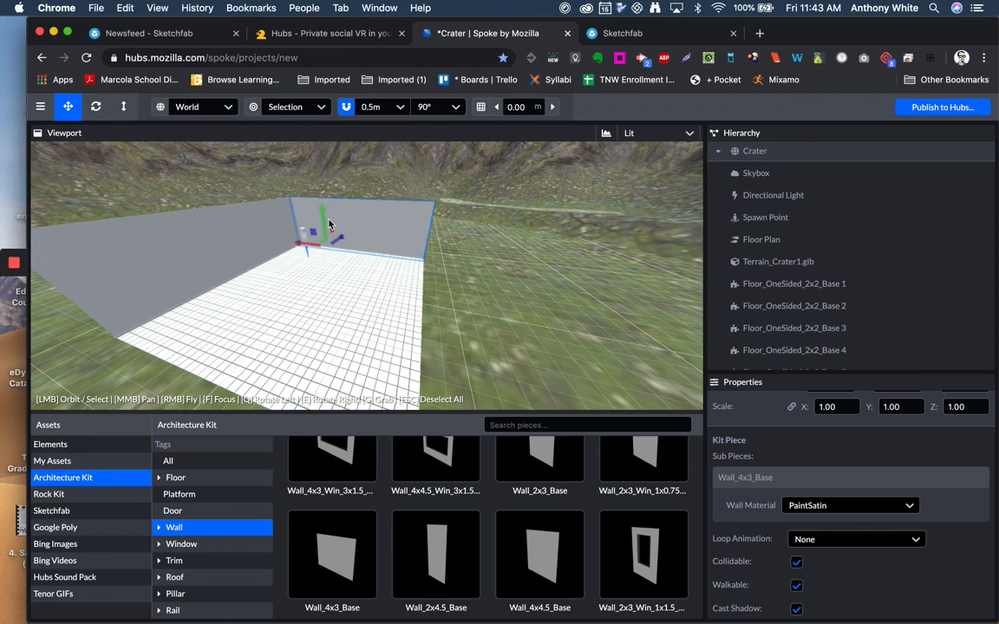
{"action": "key", "text": "e"}
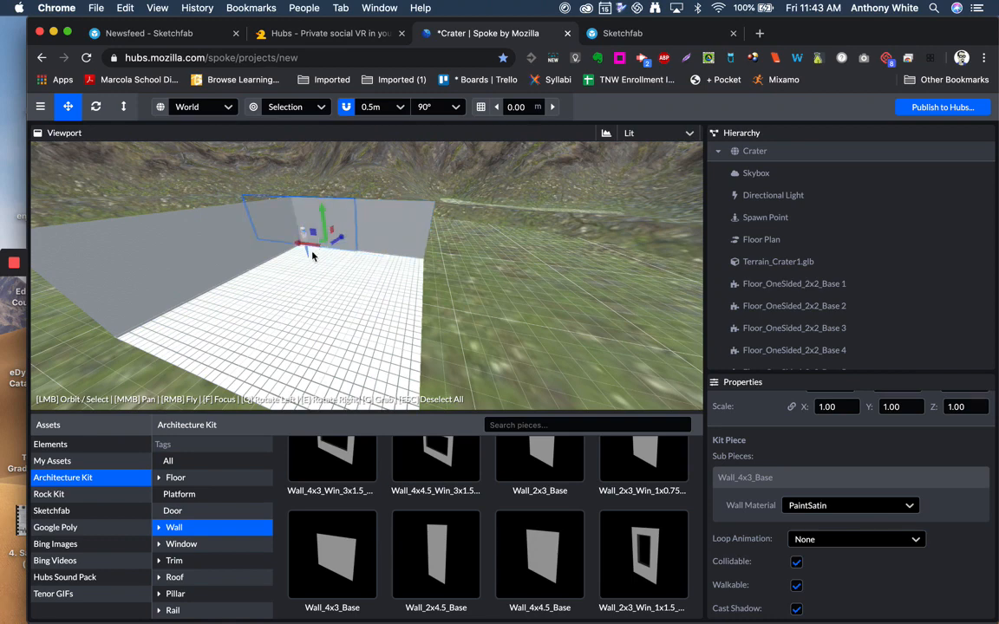
{"action": "key", "text": "g"}
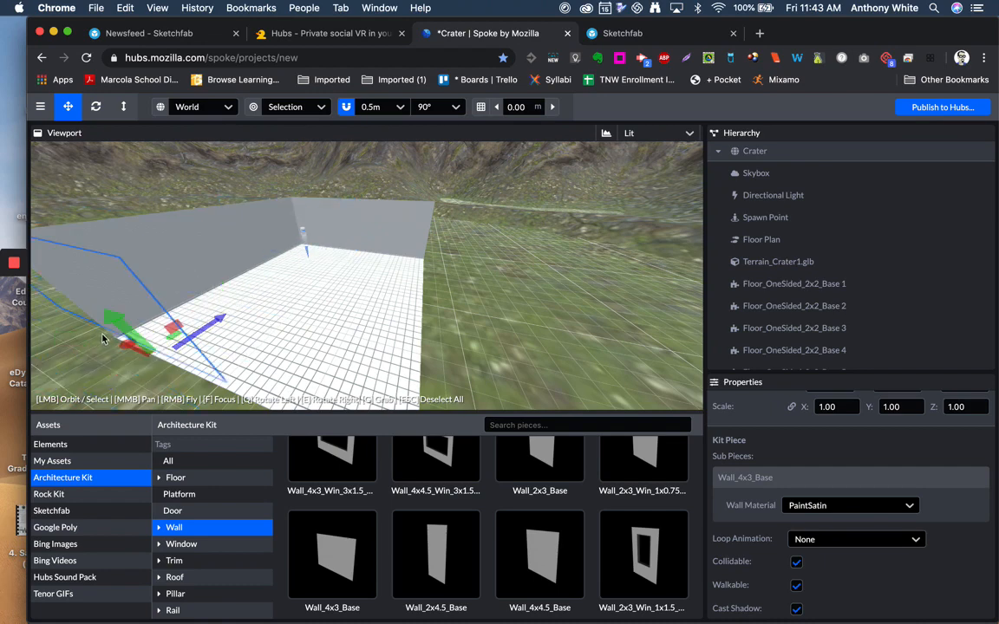
{"action": "left_click_drag", "start_coordinate": [156, 365], "coordinate": [220, 370]}
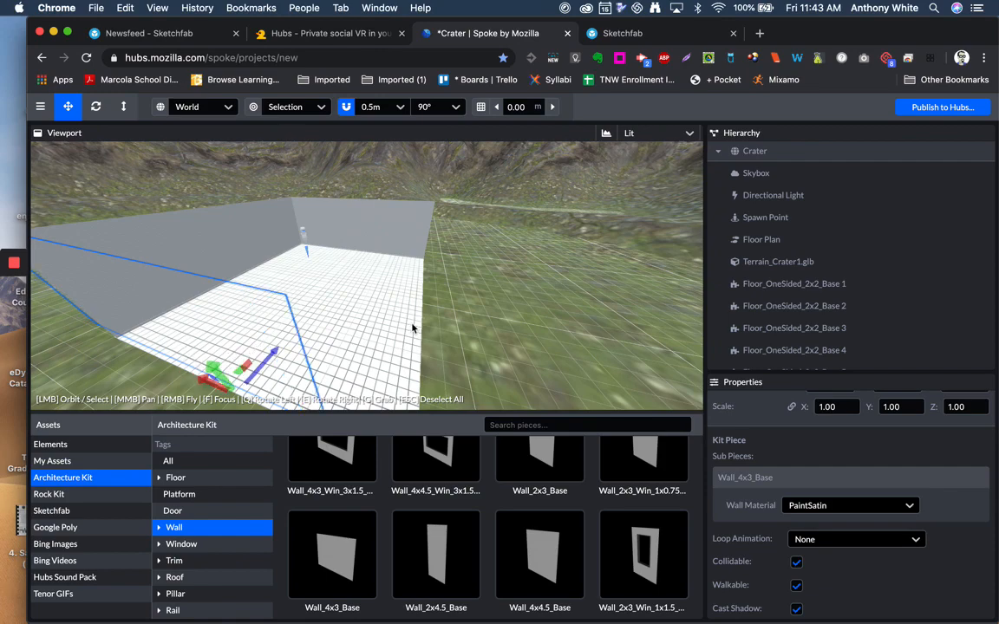
Slide the new end wall sideways until its edge meets the adjoining long wall at the floor's corner.
{"action": "right_click_drag", "start_coordinate": [367, 276], "coordinate": [173, 286]}
{"action": "key", "text": "w"}
{"action": "key", "text": "d"}
{"action": "right_click_drag", "start_coordinate": [520, 251], "coordinate": [435, 251]}
{"action": "key", "text": "d"}
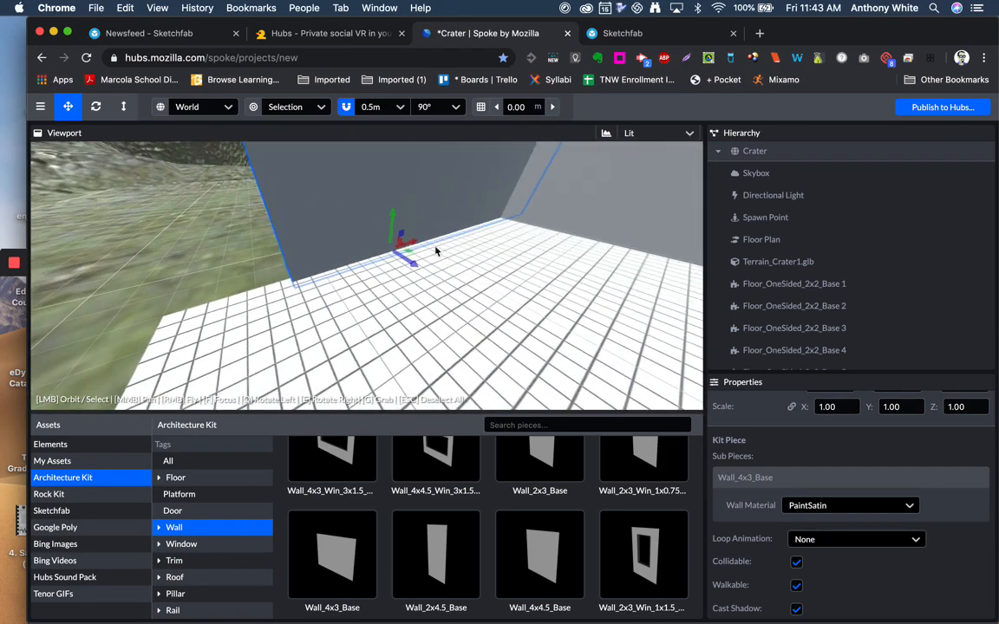
{"action": "left_click_drag", "start_coordinate": [375, 262], "coordinate": [363, 264]}
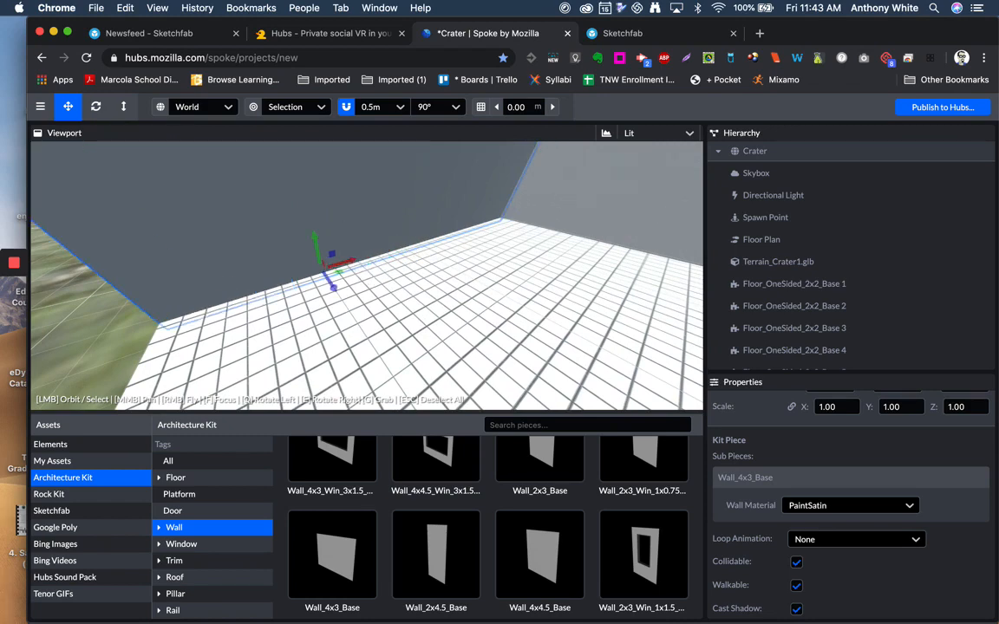
Duplicate the end wall, rotate the copy parallel to the long wall, and move it to the remaining open side of the floor.
{"action": "right_click_drag", "start_coordinate": [217, 280], "coordinate": [247, 280]}
{"action": "key", "text": "s"}
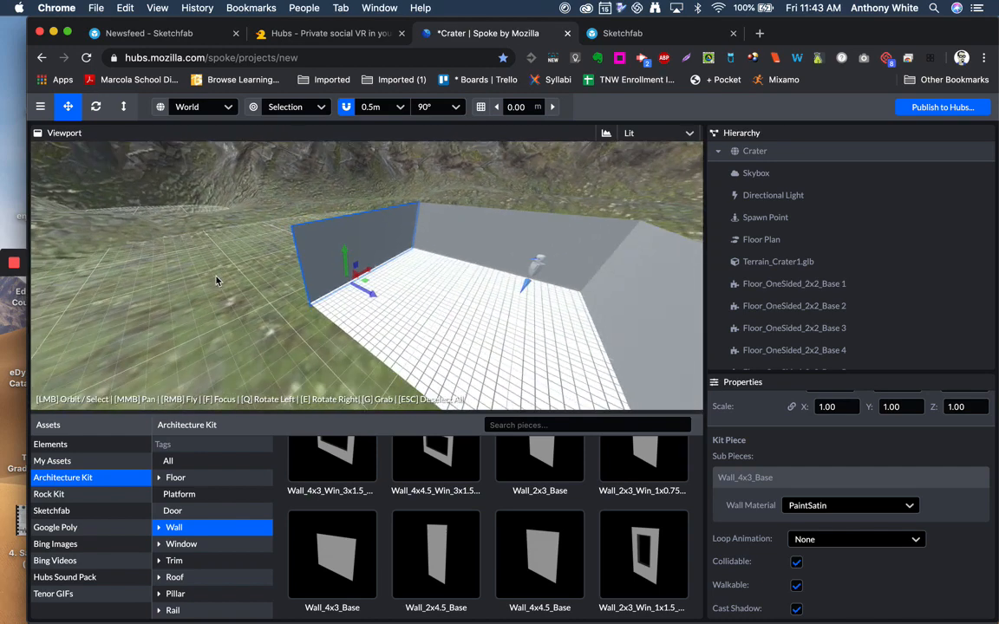
{"action": "key", "text": "super+d"}
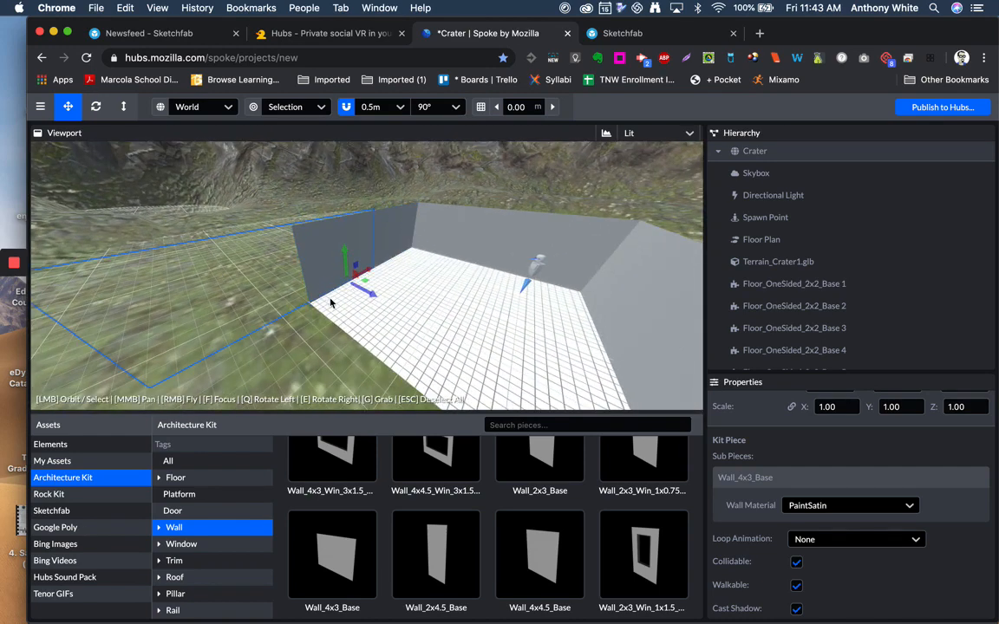
{"action": "key", "text": "q"}
{"action": "key", "text": "q"}
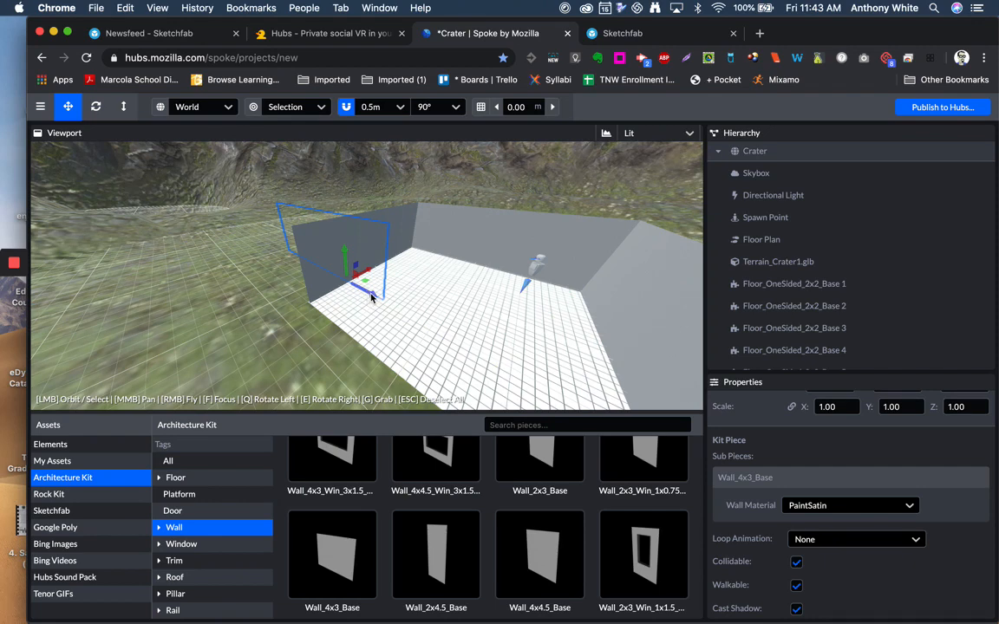
{"action": "left_click_drag", "start_coordinate": [430, 306], "coordinate": [577, 348]}
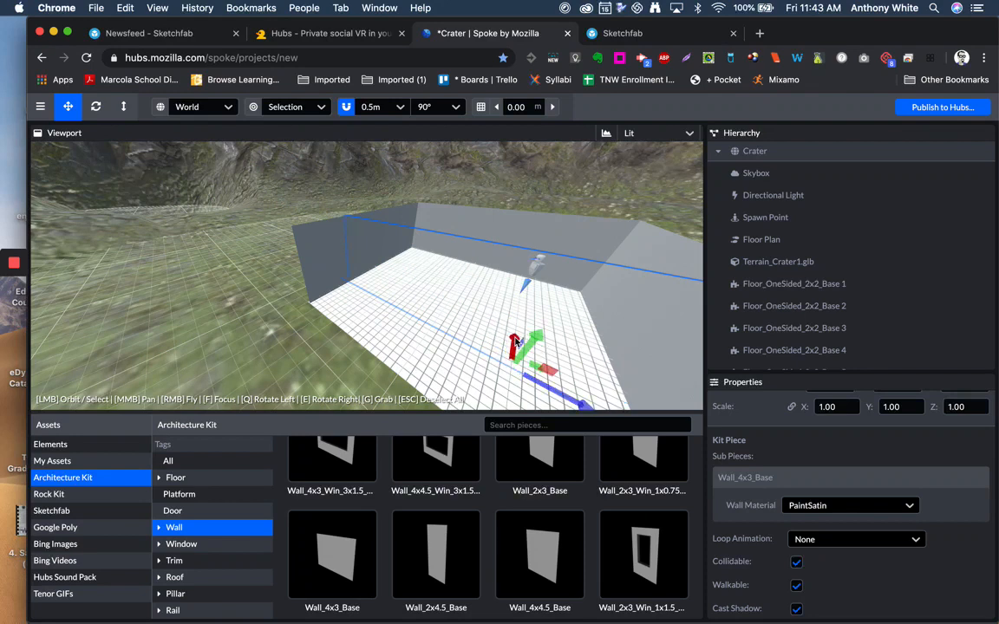
{"action": "left_click_drag", "start_coordinate": [515, 342], "coordinate": [490, 384]}
Browse the Architecture Kit's roof pieces for one that could cover the room.
{"action": "right_click_drag", "start_coordinate": [497, 269], "coordinate": [78, 317]}
{"action": "key", "text": "w"}
{"action": "key", "text": "s"}
{"action": "left_click", "coordinate": [187, 577]}
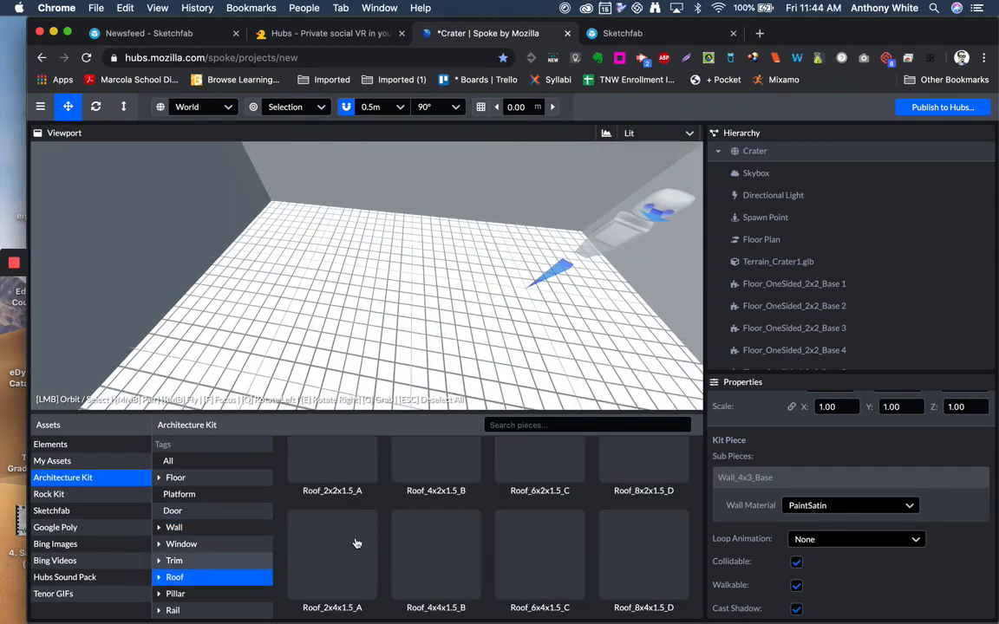
{"action": "mouse_move", "coordinate": [355, 544]}
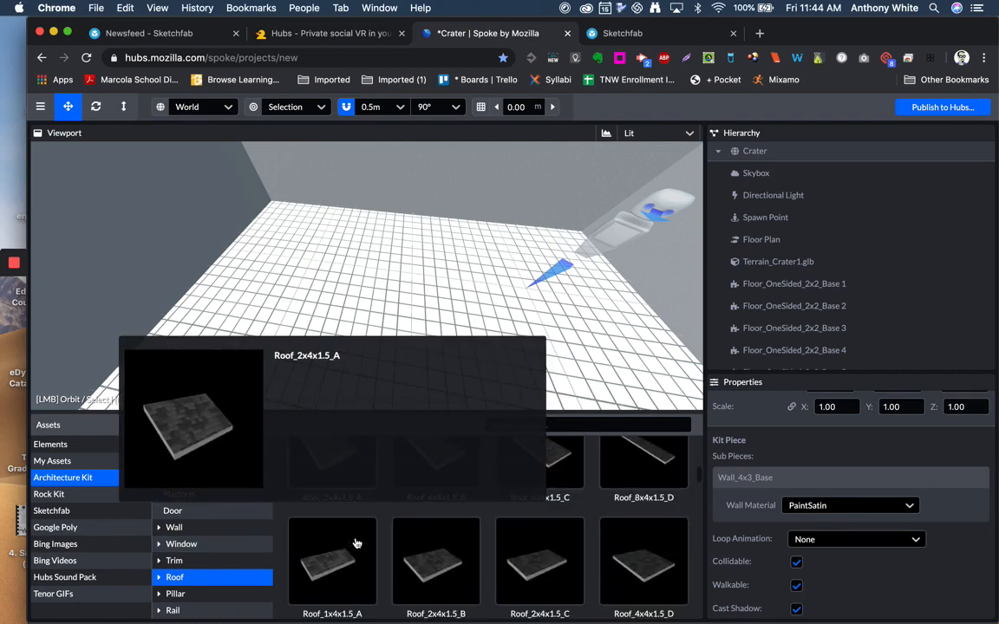
{"action": "scroll", "coordinate": [372, 542], "scroll_direction": "down", "scroll_amount": 5}
{"action": "scroll", "coordinate": [387, 541], "scroll_direction": "down", "scroll_amount": 3}
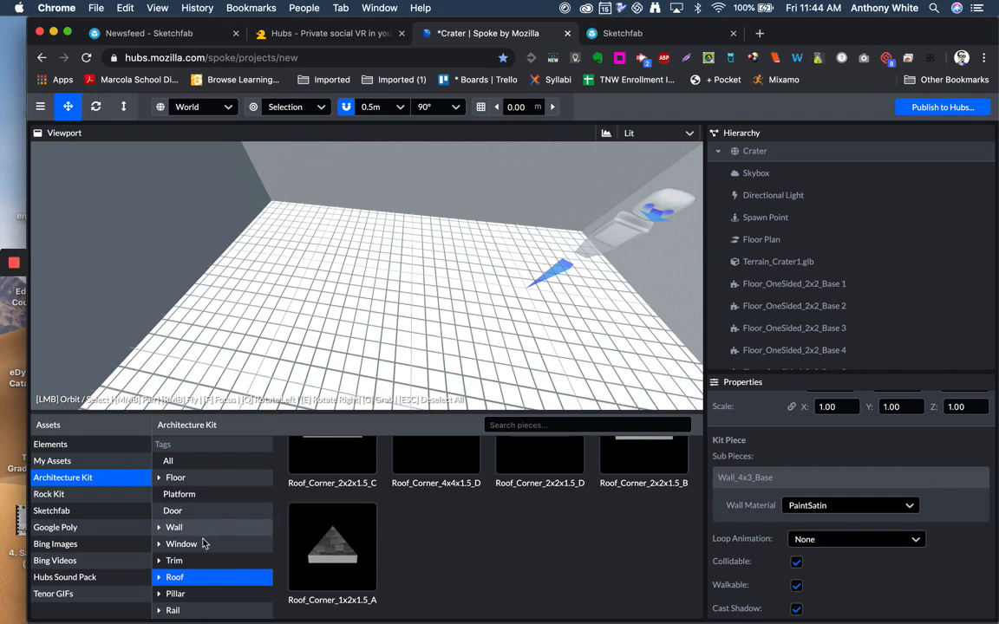
Place a Floor_OneSided_2x2_Base piece from the Architecture Kit's floor category inside the room.
{"action": "left_click", "coordinate": [194, 478]}
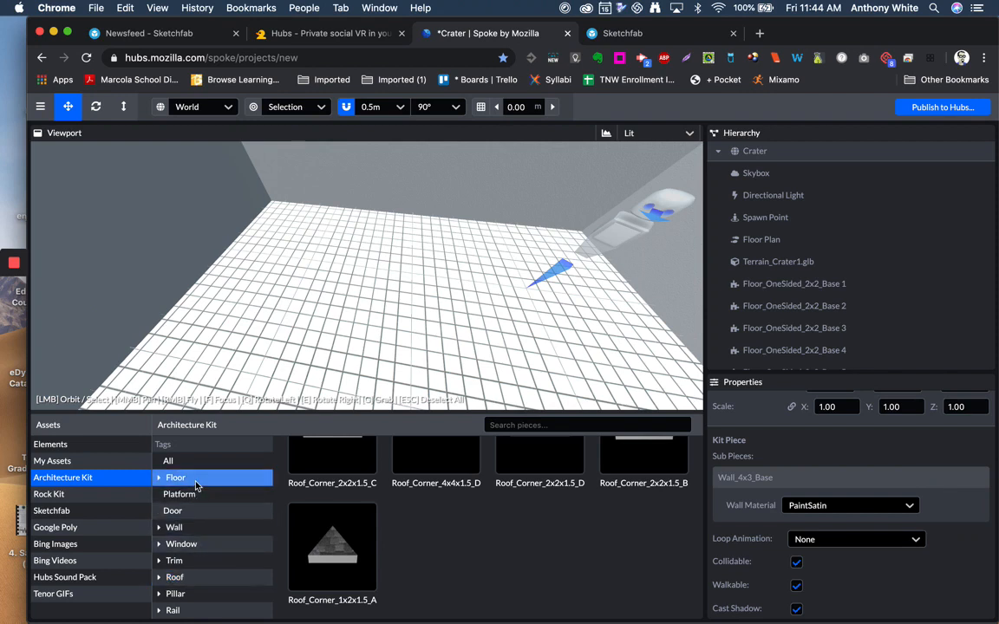
{"action": "scroll", "coordinate": [368, 520], "scroll_direction": "up", "scroll_amount": 5}
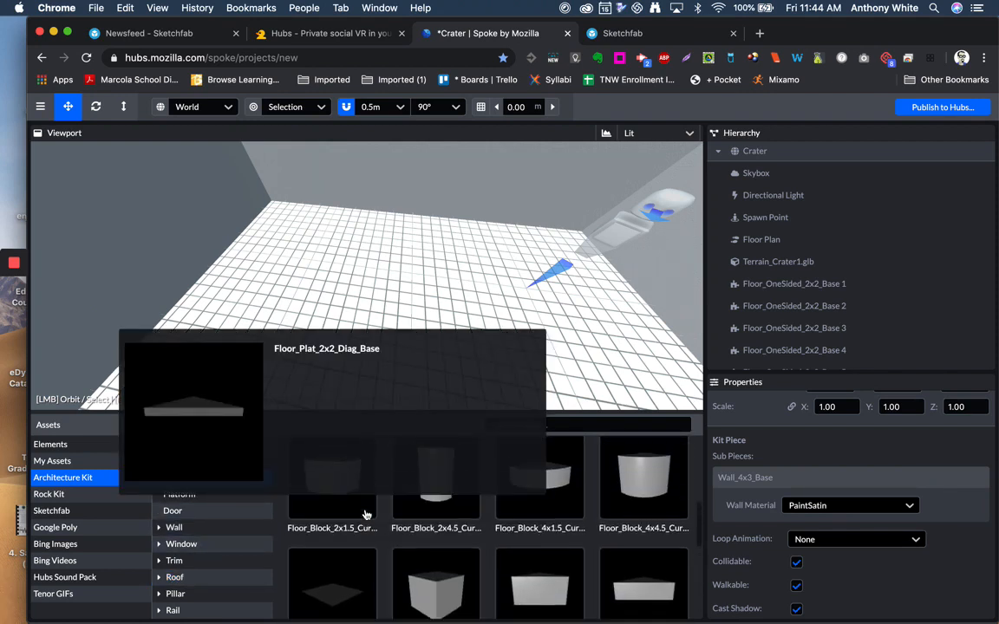
{"action": "left_click", "coordinate": [362, 511]}
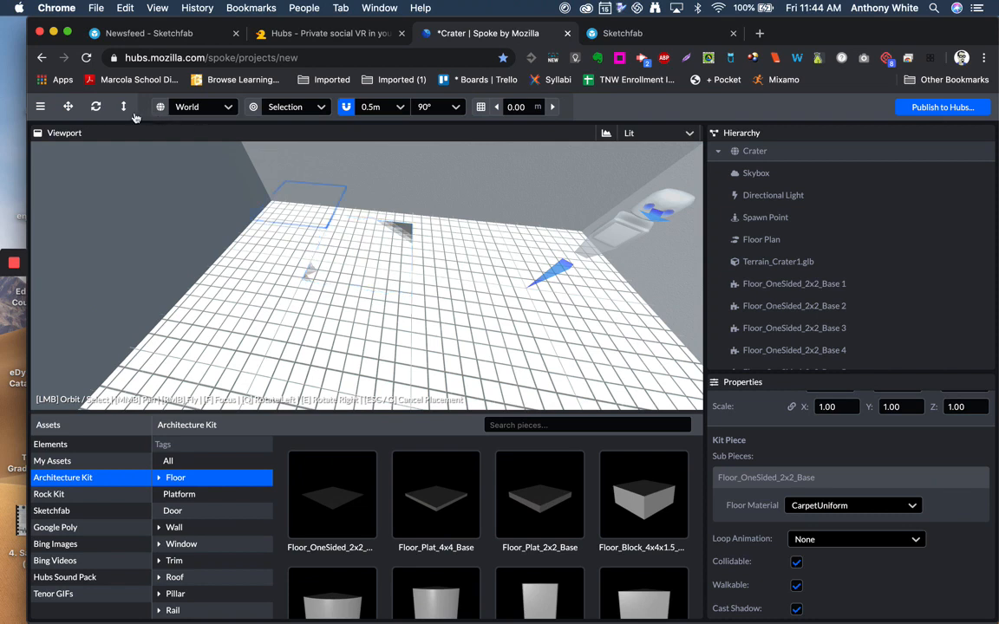
{"action": "left_click", "coordinate": [95, 107]}
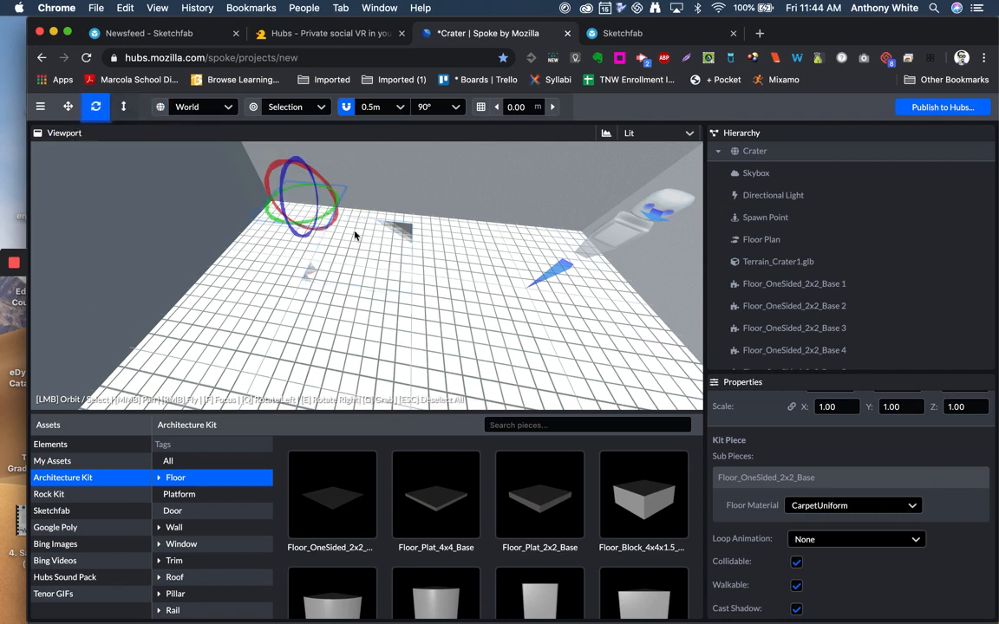
{"action": "key", "text": "Escape"}
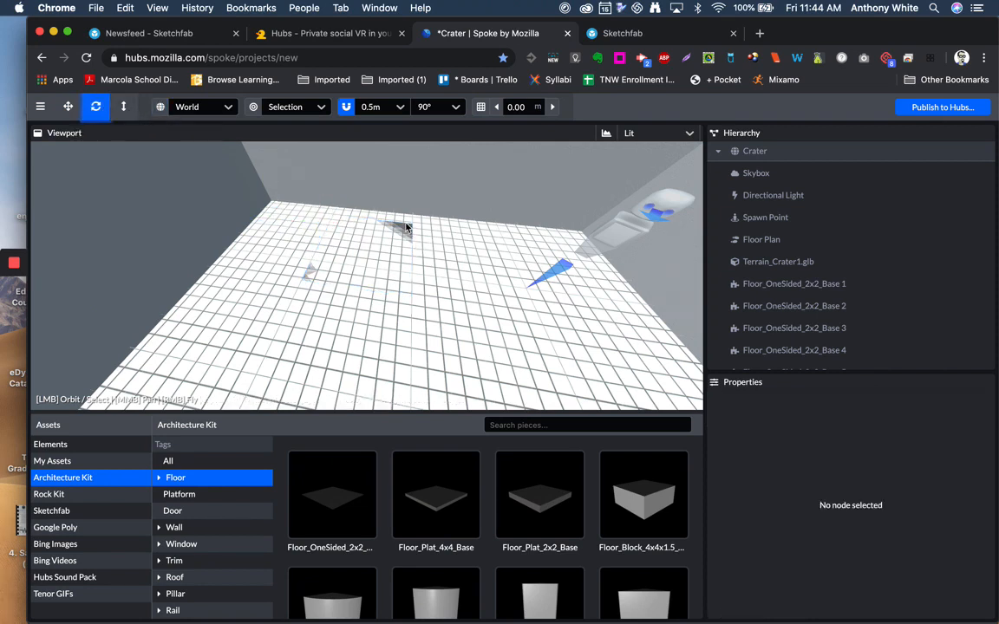
{"action": "left_click", "coordinate": [406, 227]}
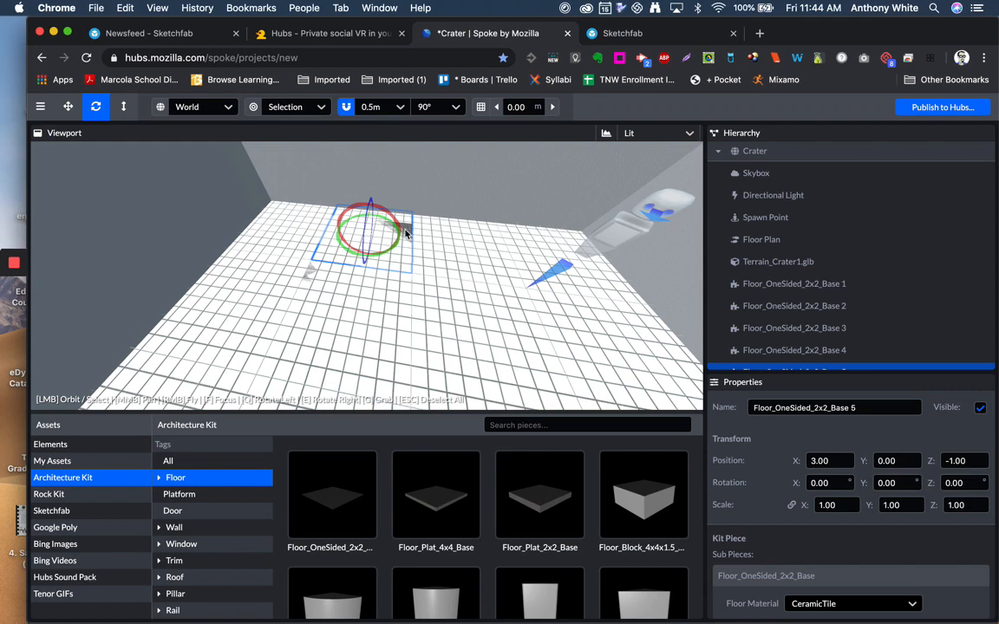
{"action": "key", "text": "Escape"}
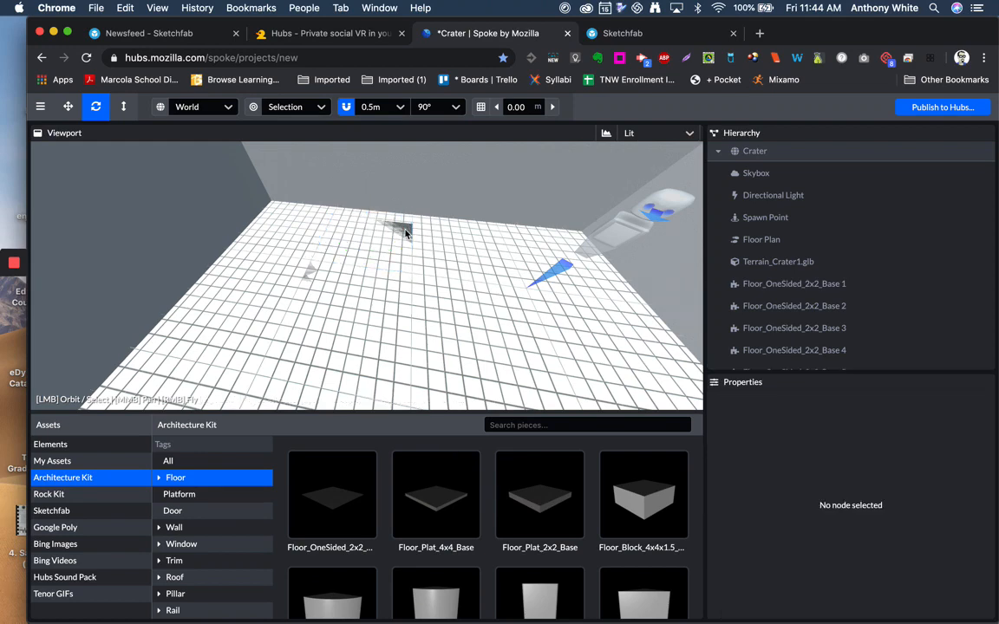
{"action": "left_click", "coordinate": [405, 230]}
{"action": "key", "text": "Escape"}
{"action": "key", "text": "super+z"}
{"action": "key", "text": "super+z"}
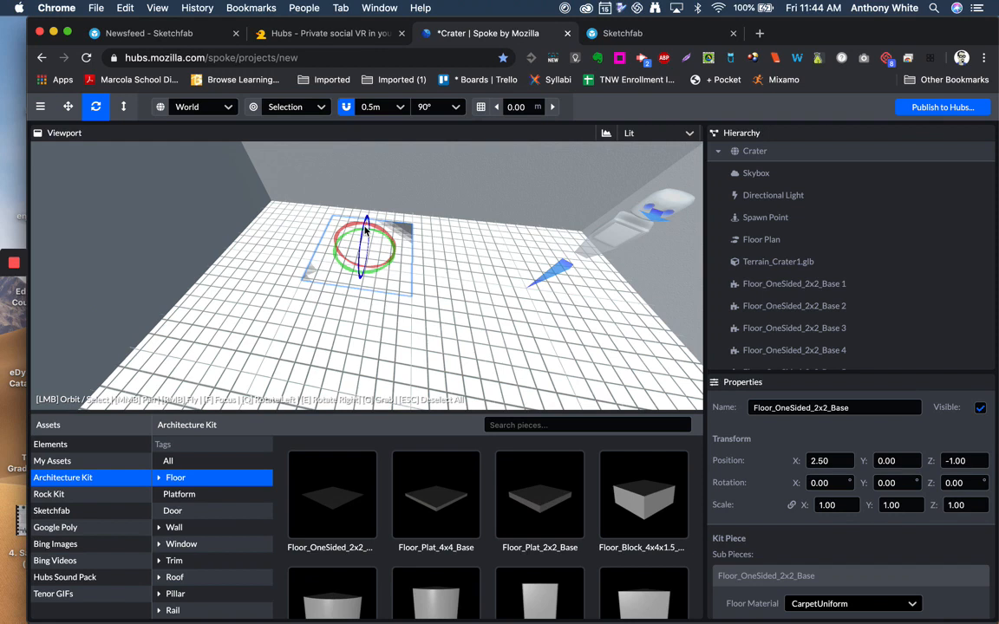
Raise the CarpetUniform floor tile vertically to a Y position of 1.00.
{"action": "left_click", "coordinate": [123, 107]}
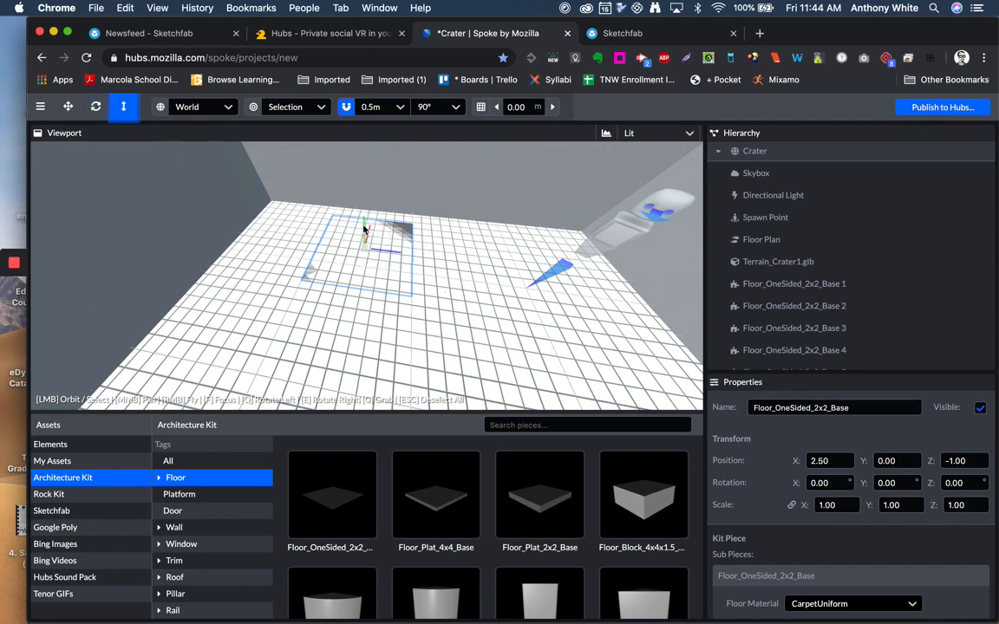
{"action": "left_click", "coordinate": [70, 106]}
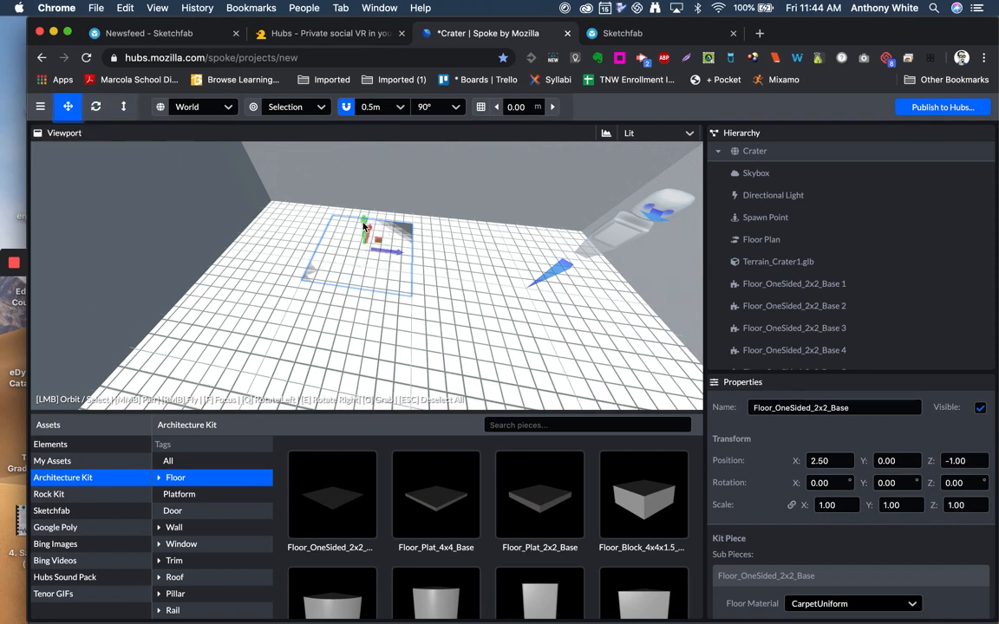
{"action": "left_click_drag", "start_coordinate": [367, 200], "coordinate": [368, 164]}
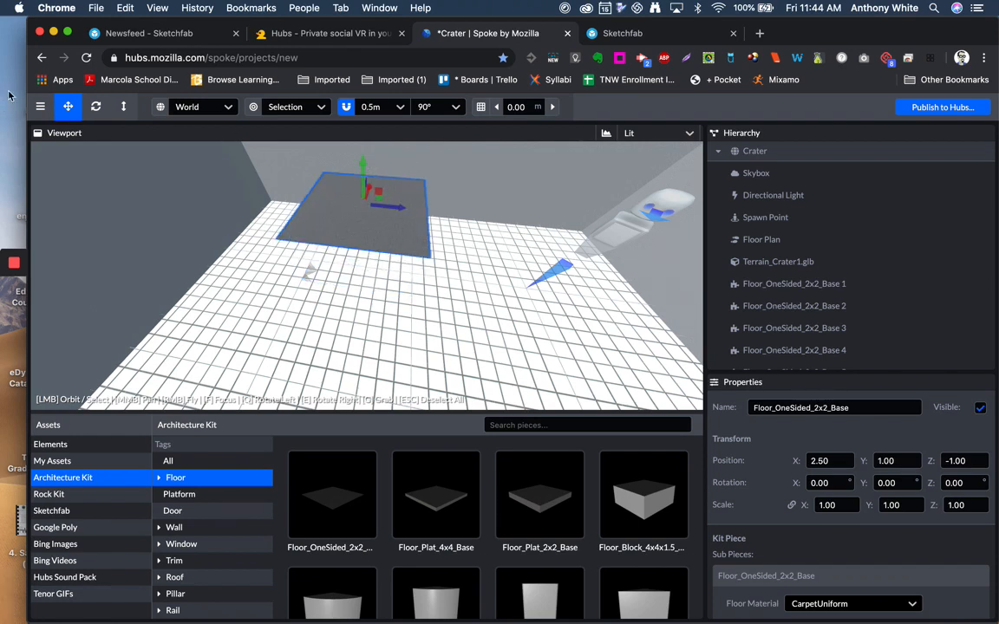
Rotate the raised CarpetUniform tile about its Z axis to -180° so it faces down into the room.
{"action": "left_click", "coordinate": [96, 107]}
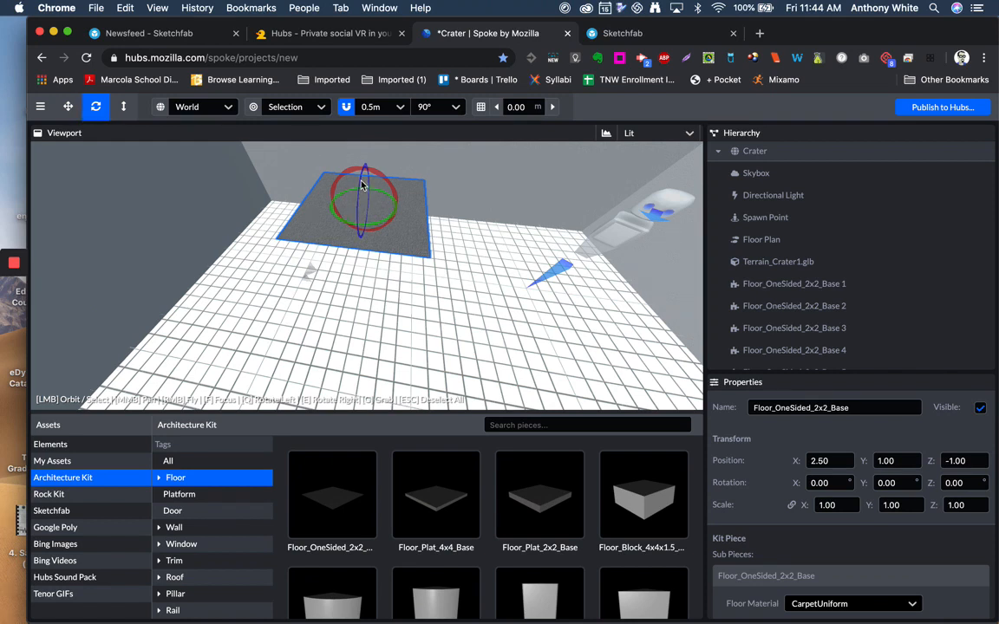
{"action": "left_click_drag", "start_coordinate": [366, 164], "coordinate": [399, 152]}
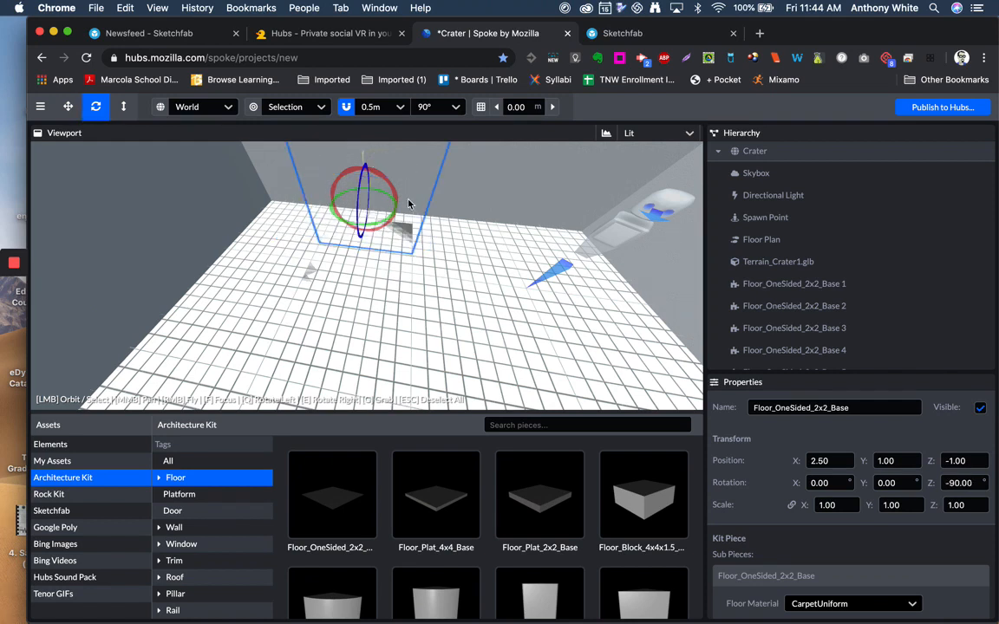
{"action": "left_click_drag", "start_coordinate": [408, 204], "coordinate": [442, 272]}
{"action": "key", "text": "w"}
{"action": "right_click_drag", "start_coordinate": [442, 272], "coordinate": [457, 294]}
{"action": "key", "text": "w"}
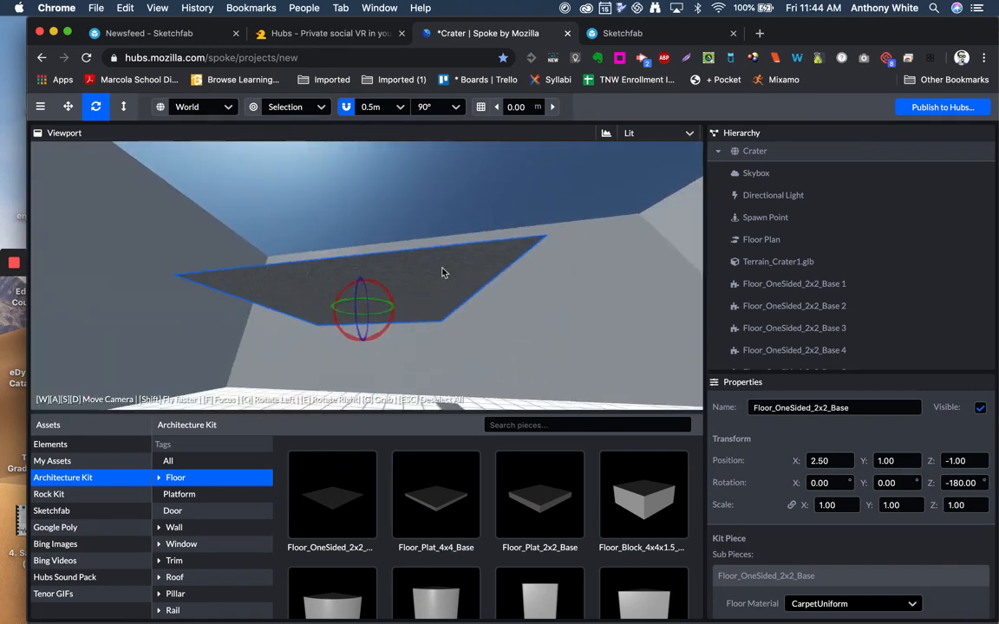
Raise the flipped carpet tile to the top of the walls, turning off snapping to reach a Y position of about 2.775.
{"action": "left_click", "coordinate": [74, 106]}
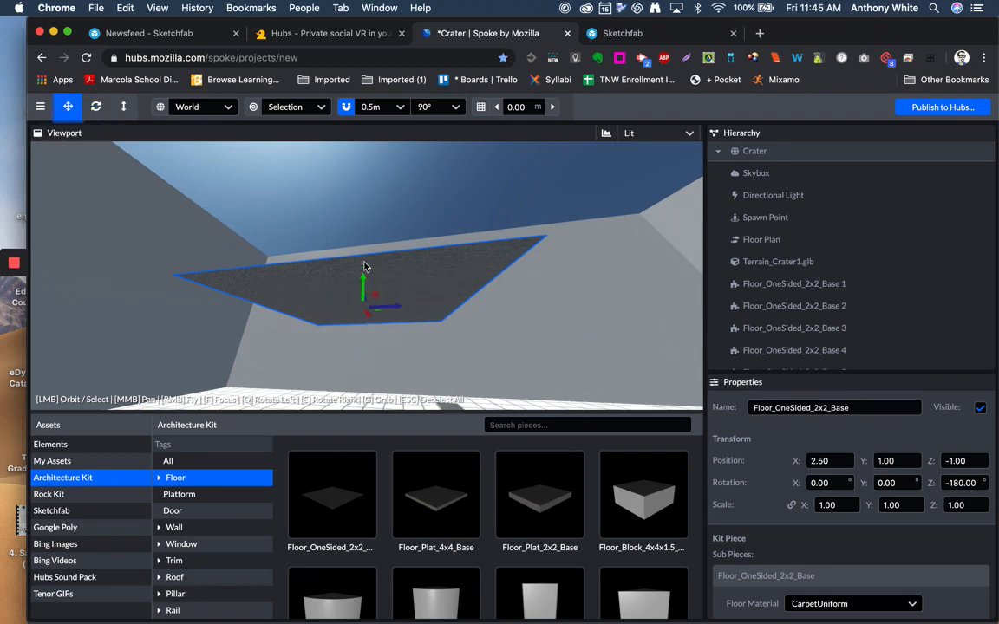
{"action": "left_click_drag", "start_coordinate": [364, 267], "coordinate": [365, 208]}
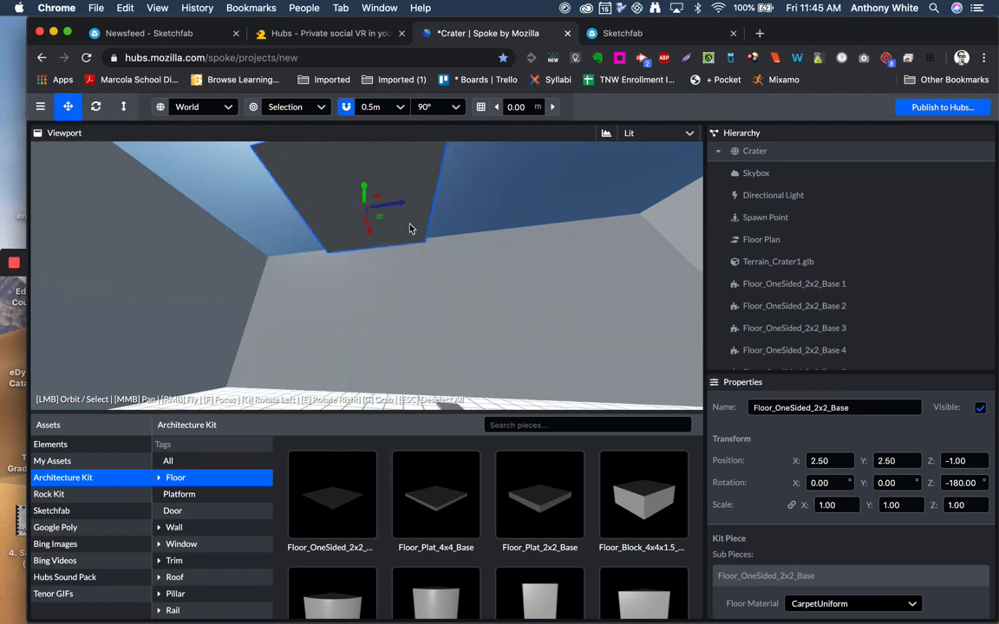
{"action": "right_click_drag", "start_coordinate": [410, 228], "coordinate": [286, 286]}
{"action": "key", "text": "w"}
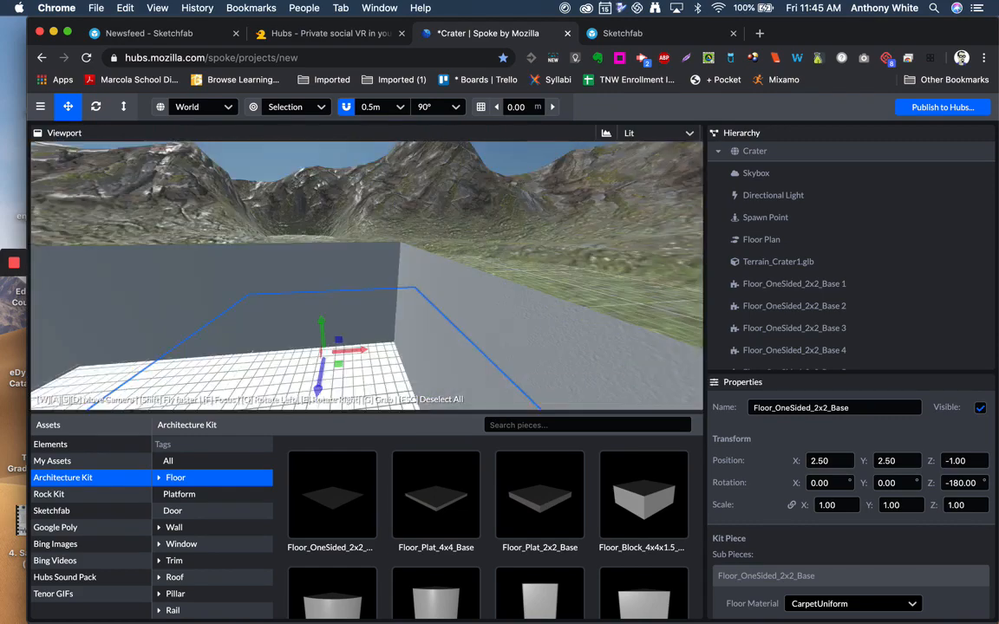
{"action": "right_click_drag", "start_coordinate": [367, 276], "coordinate": [347, 253]}
{"action": "key", "text": "w"}
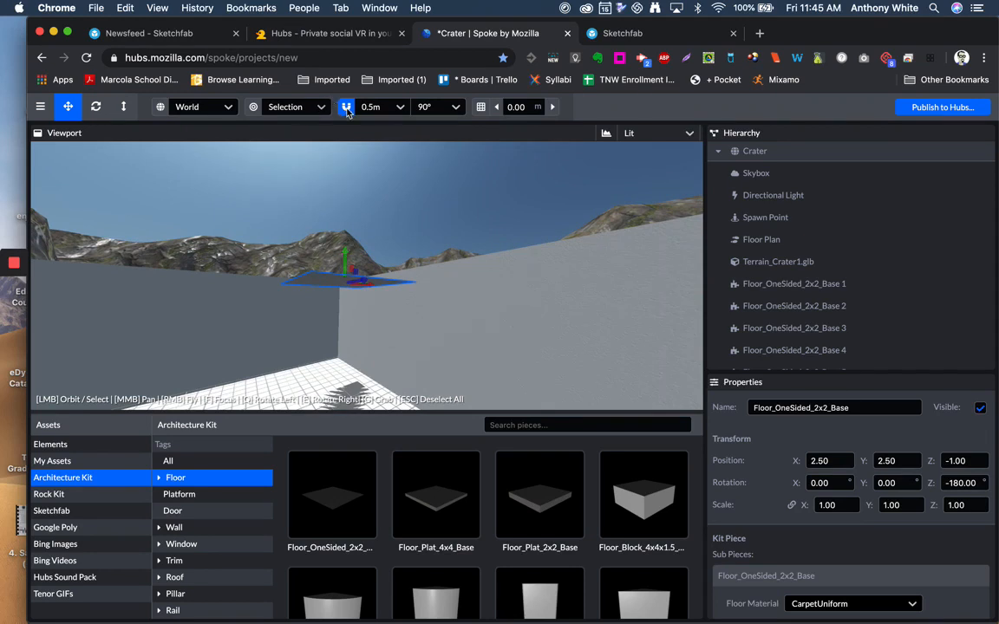
{"action": "left_click_drag", "start_coordinate": [347, 258], "coordinate": [353, 275]}
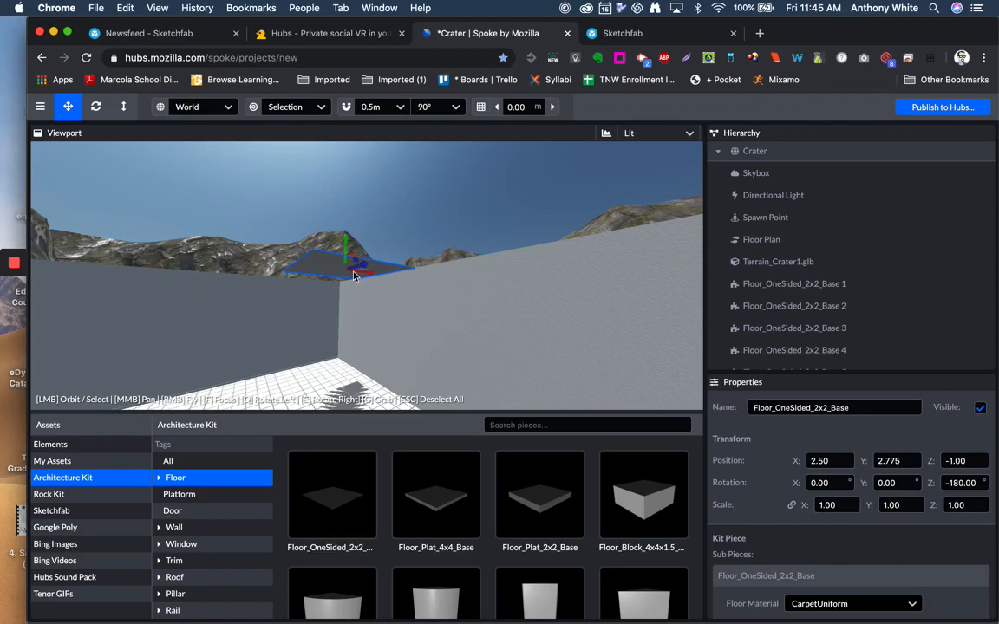
Lift the CeramicTile floor piece out of the way and delete the stray CarpetUniform tile lying beneath it.
{"action": "right_click_drag", "start_coordinate": [352, 275], "coordinate": [433, 243]}
{"action": "key", "text": "w"}
{"action": "key", "text": "s"}
{"action": "right_click_drag", "start_coordinate": [364, 251], "coordinate": [336, 326]}
{"action": "key", "text": "w"}
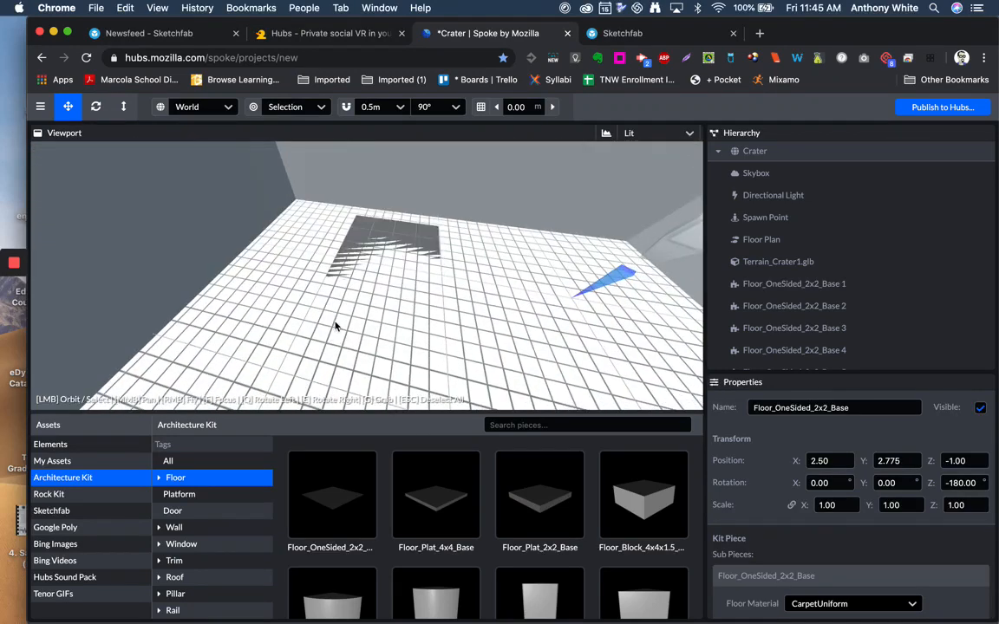
{"action": "left_click", "coordinate": [371, 230]}
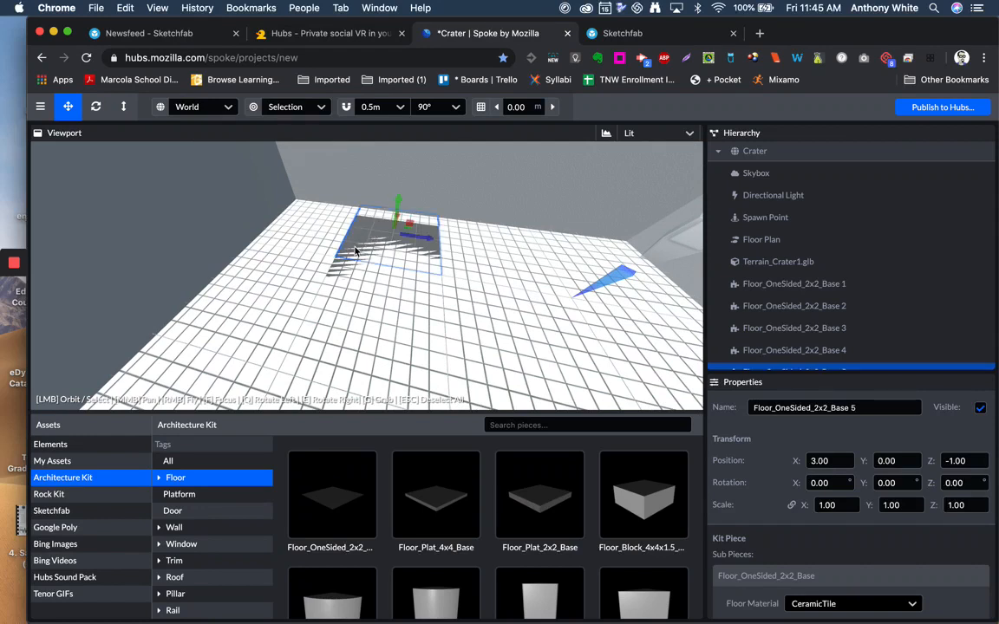
{"action": "key", "text": "ctrl+d"}
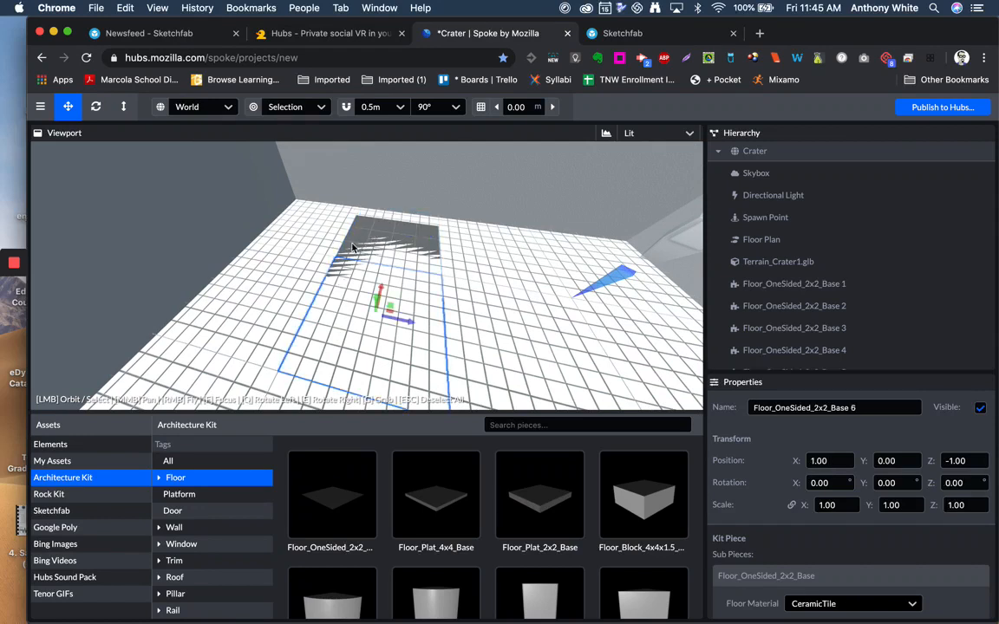
{"action": "key", "text": "ctrl+z"}
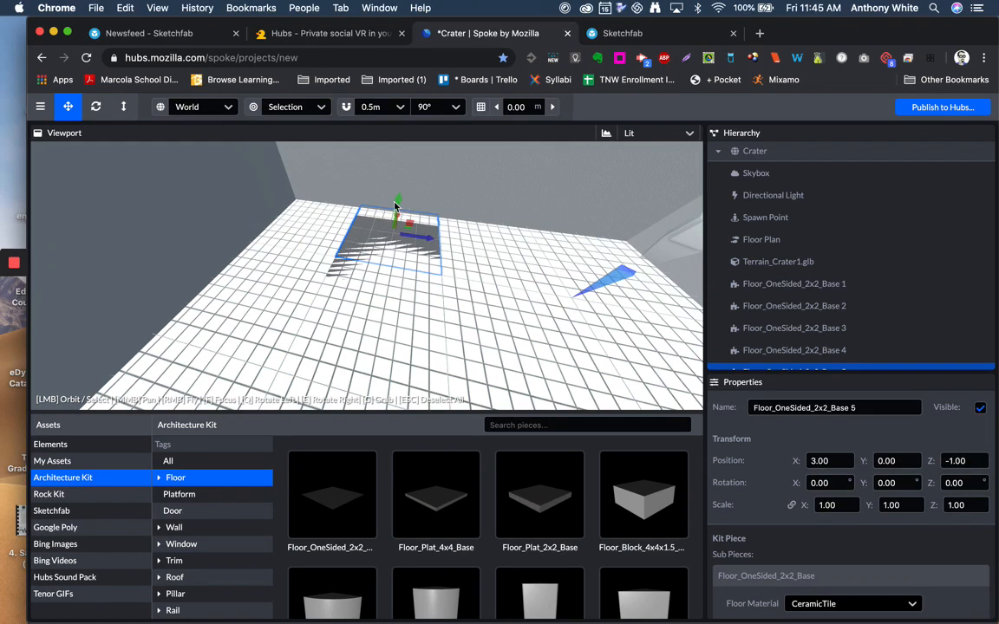
{"action": "left_click_drag", "start_coordinate": [399, 206], "coordinate": [405, 165]}
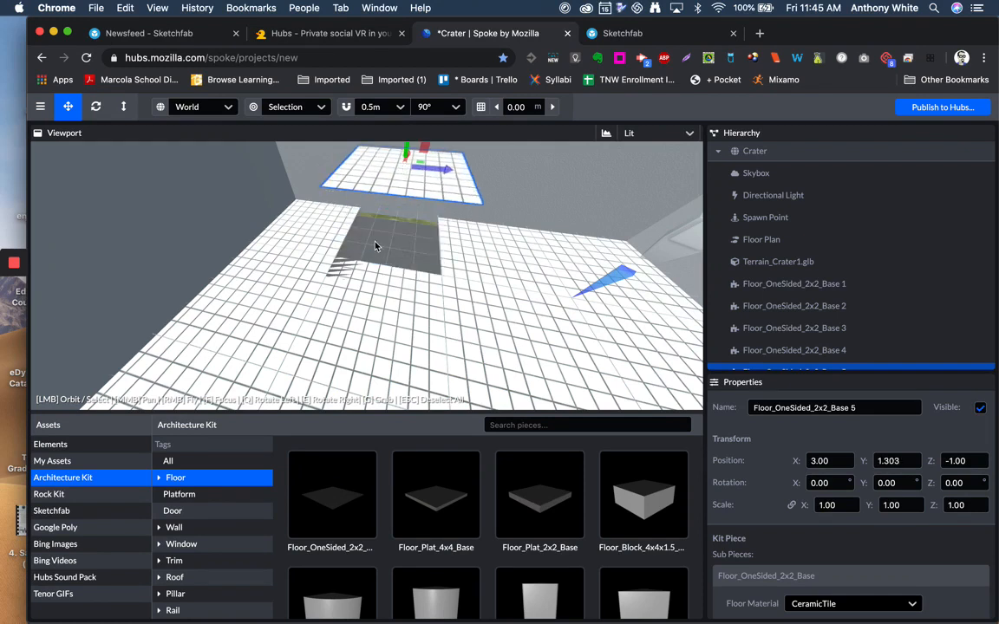
{"action": "left_click", "coordinate": [385, 240]}
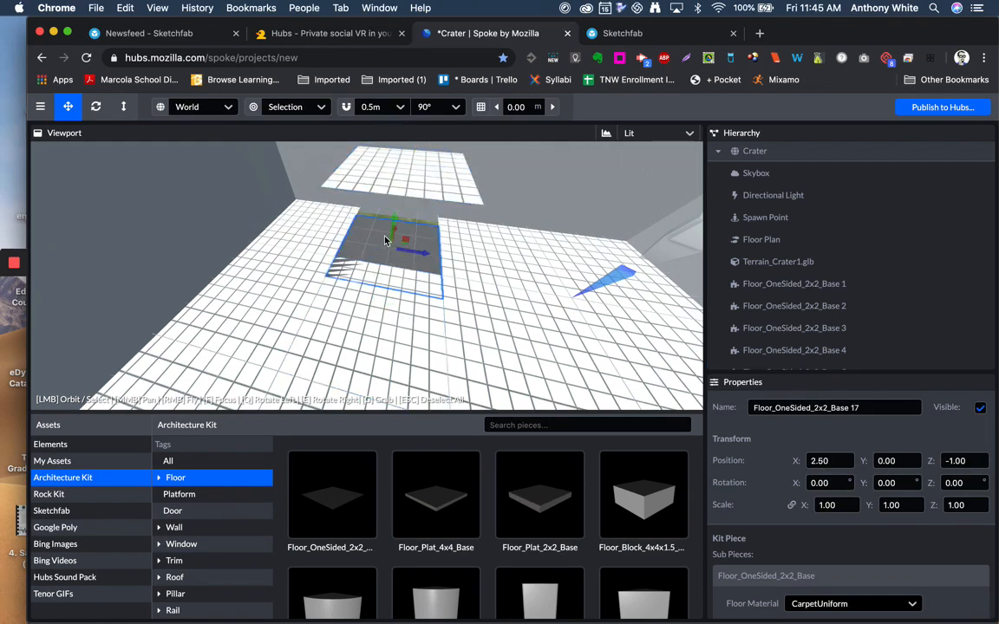
{"action": "key", "text": "Delete"}
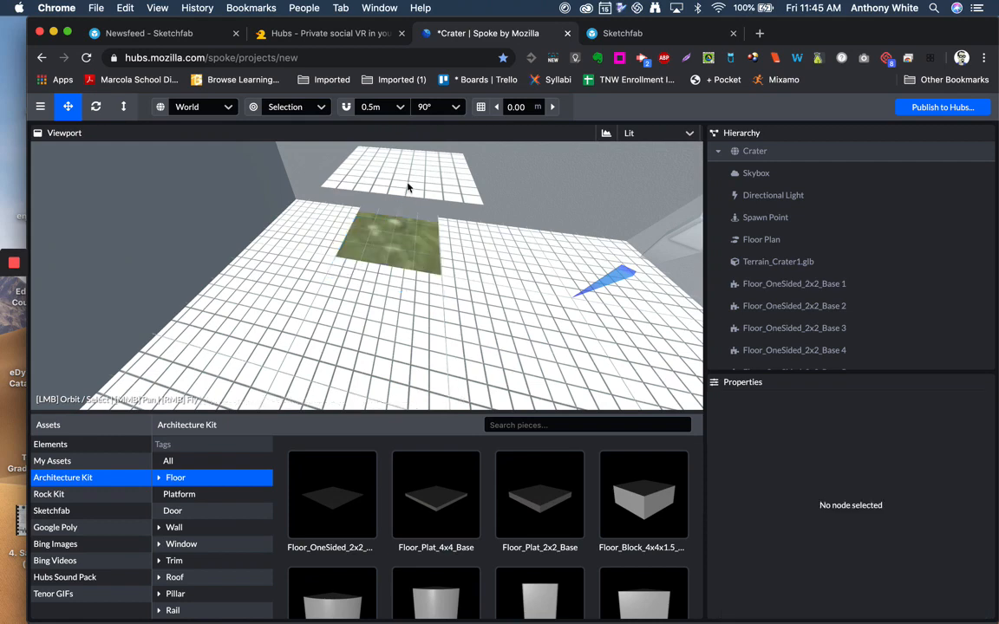
Lower the lifted CeramicTile piece back into the floor by setting its Y position to 0.
{"action": "left_click", "coordinate": [407, 184]}
{"action": "right_click_drag", "start_coordinate": [399, 228], "coordinate": [399, 122]}
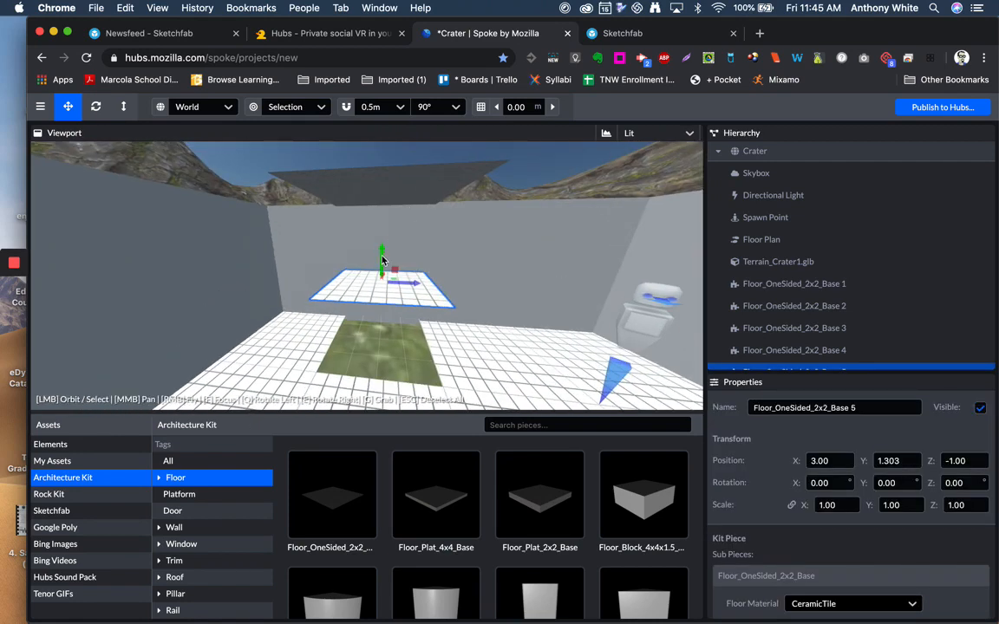
{"action": "left_click_drag", "start_coordinate": [382, 256], "coordinate": [383, 284]}
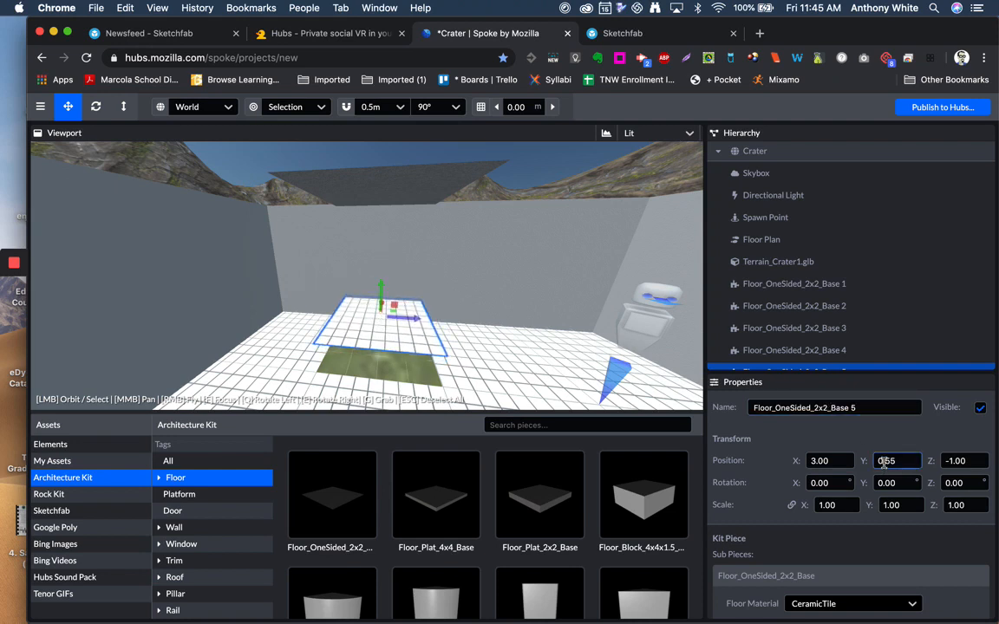
{"action": "left_click", "coordinate": [886, 460]}
{"action": "type", "text": "0"}
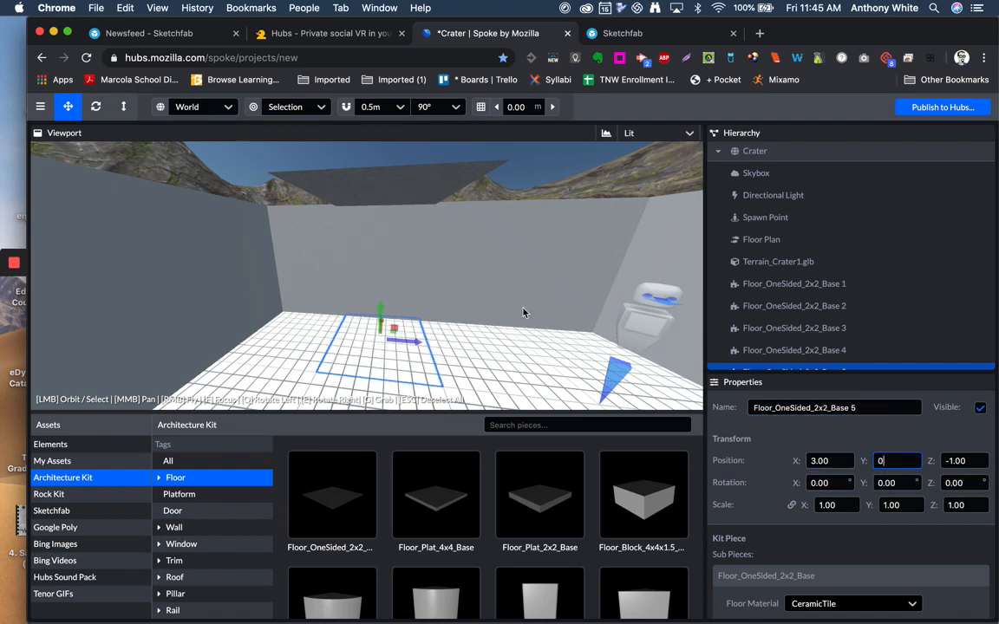
Scale the carpet ceiling tile uniformly to 3.40.
{"action": "left_click", "coordinate": [358, 192]}
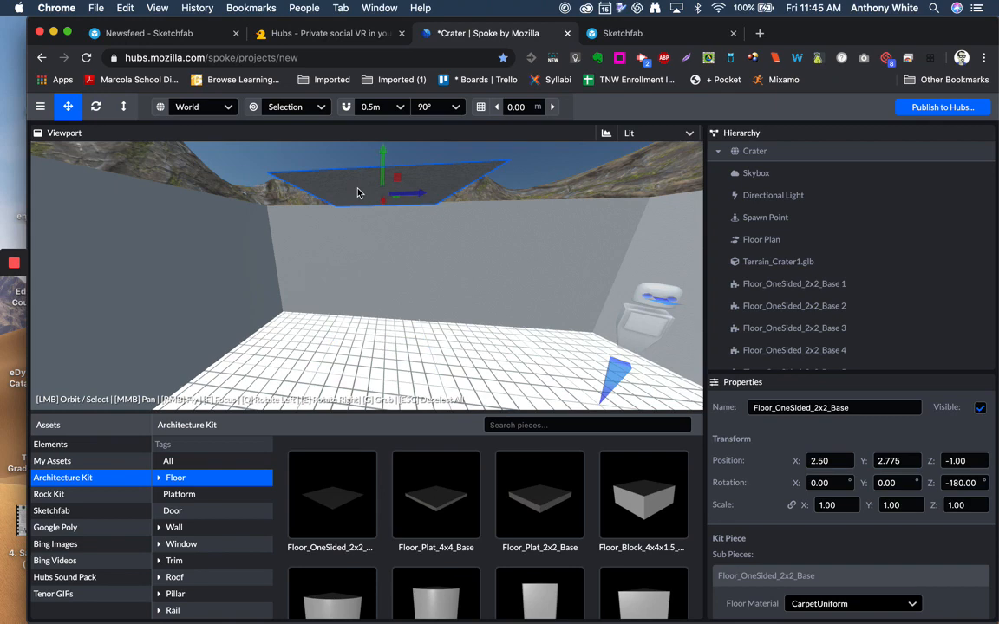
{"action": "right_click_drag", "start_coordinate": [367, 275], "coordinate": [442, 178]}
{"action": "key", "text": "s"}
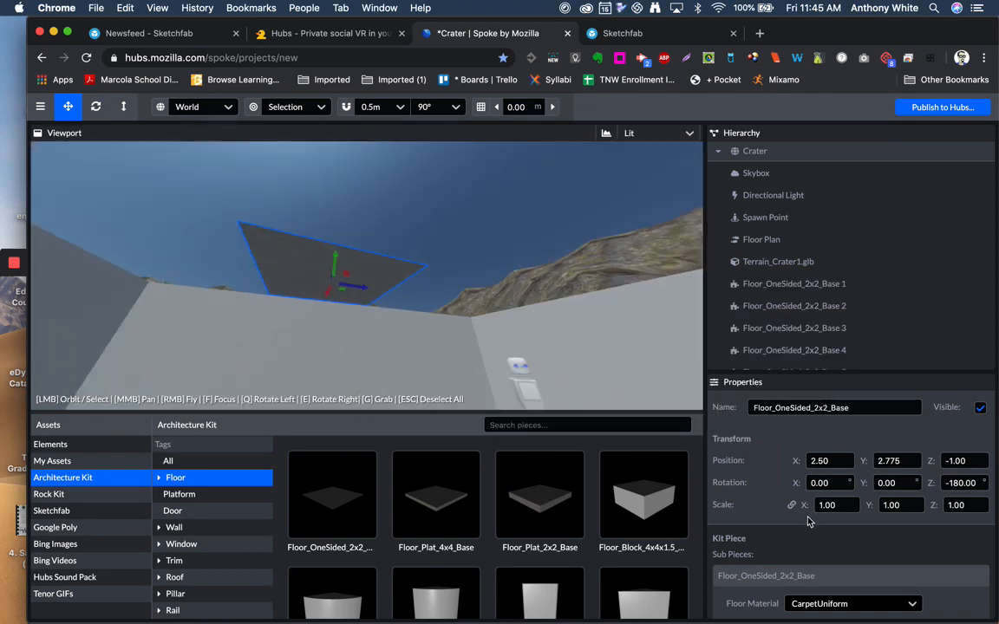
{"action": "left_click_drag", "start_coordinate": [815, 510], "coordinate": [900, 504]}
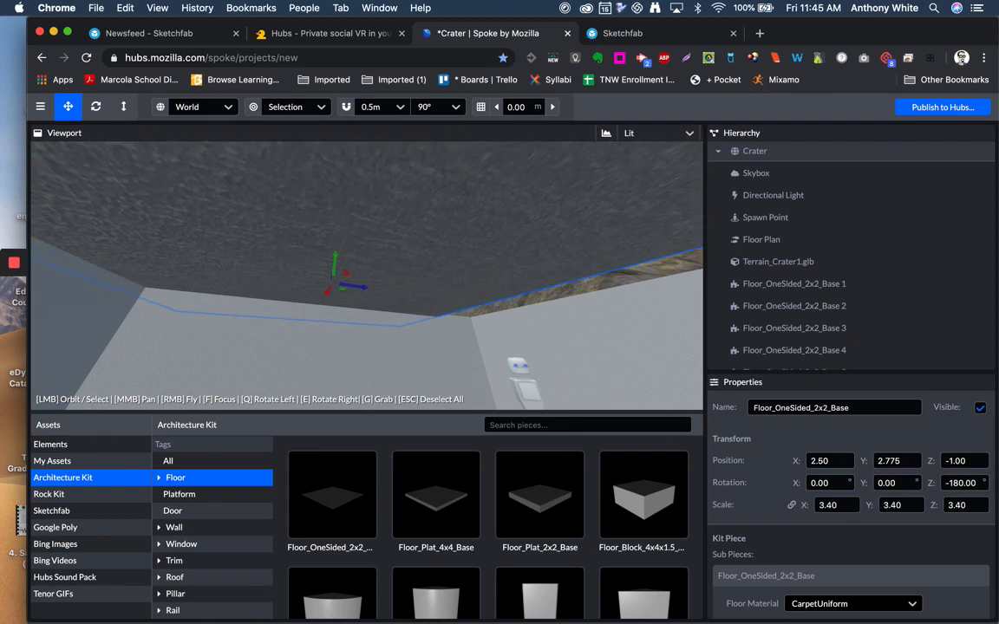
Move the ceiling tile along the room to an X position of about -0.466 and increase its uniform scale to 4.50.
{"action": "right_click_drag", "start_coordinate": [385, 346], "coordinate": [581, 273]}
{"action": "key", "text": "s"}
{"action": "key", "text": "a"}
{"action": "left_click_drag", "start_coordinate": [221, 338], "coordinate": [349, 342]}
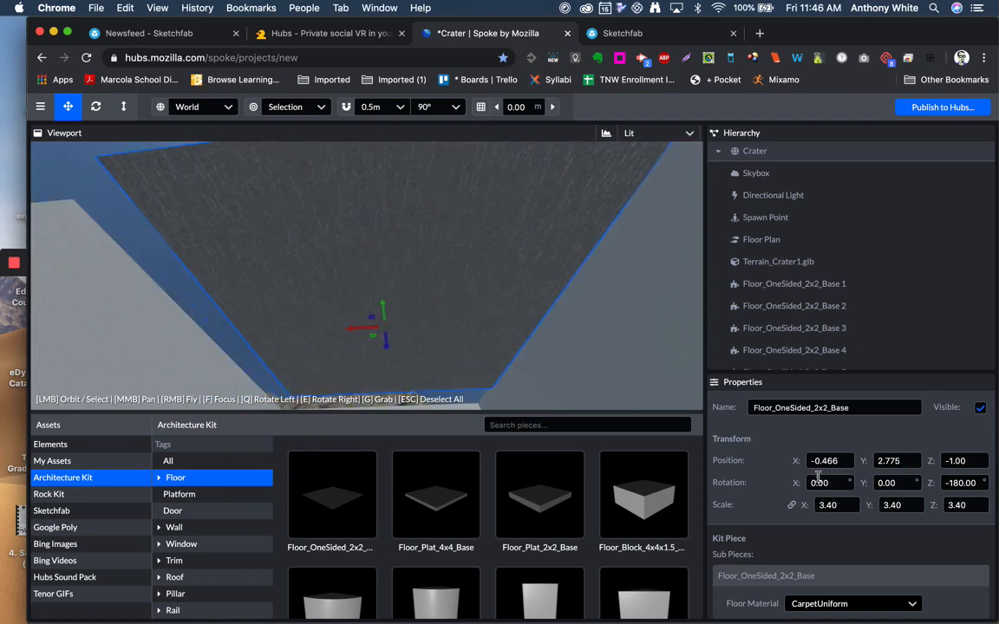
{"action": "left_click_drag", "start_coordinate": [807, 507], "coordinate": [859, 508]}
{"action": "right_click_drag", "start_coordinate": [476, 285], "coordinate": [476, 286]}
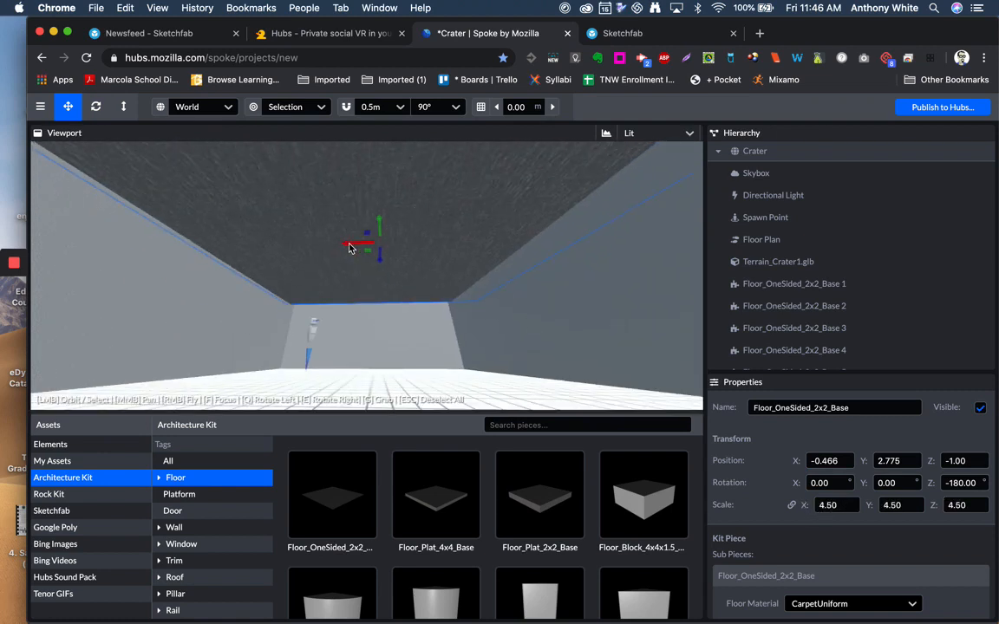
Shift the enlarged ceiling to about X -0.218 and Z -0.434 so it covers the whole room.
{"action": "left_click_drag", "start_coordinate": [349, 244], "coordinate": [339, 246]}
{"action": "right_click_drag", "start_coordinate": [339, 246], "coordinate": [297, 242]}
{"action": "key", "text": "d"}
{"action": "left_click_drag", "start_coordinate": [295, 249], "coordinate": [348, 245]}
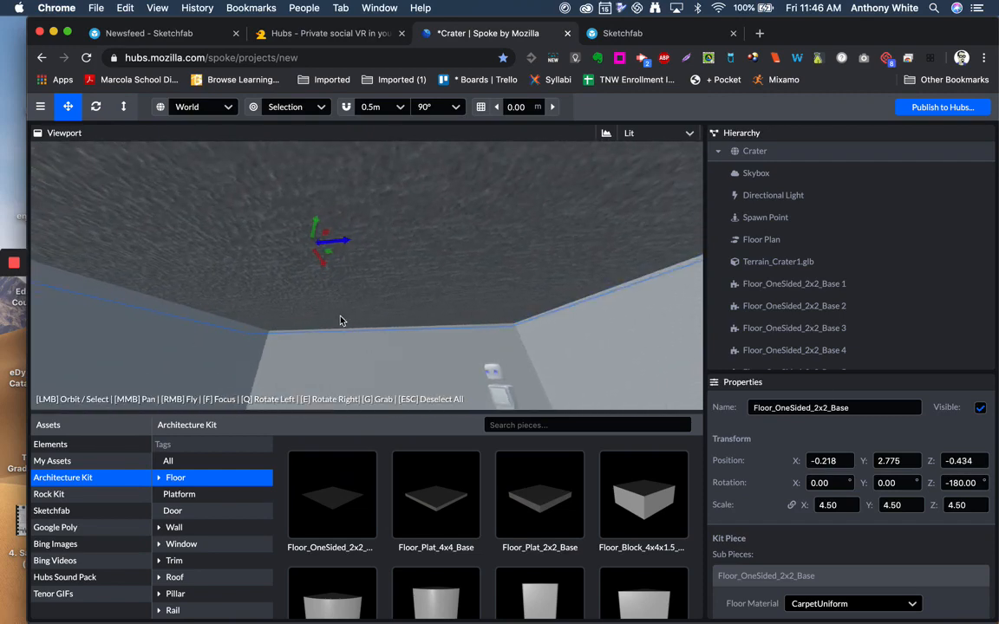
Start publishing the finished room to Hubs and save the project as ART GALLERY TUTORIAL.
{"action": "left_click", "coordinate": [354, 343]}
{"action": "right_click_drag", "start_coordinate": [354, 344], "coordinate": [364, 399]}
{"action": "key", "text": "w"}
{"action": "key", "text": "d"}
{"action": "right_click_drag", "start_coordinate": [366, 276], "coordinate": [354, 344]}
{"action": "key", "text": "w"}
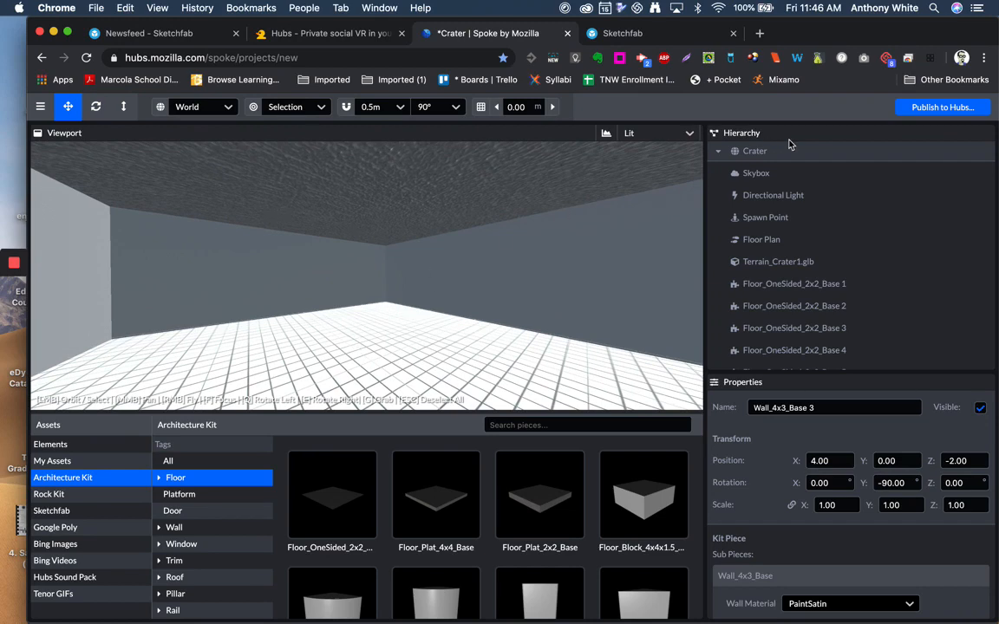
{"action": "left_click", "coordinate": [926, 108]}
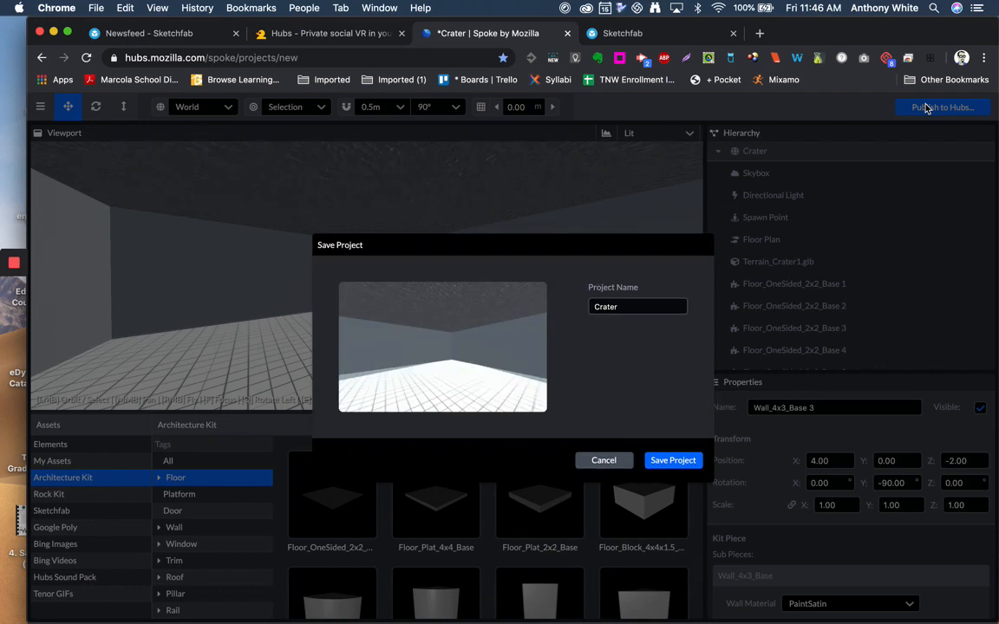
{"action": "left_click", "coordinate": [654, 304]}
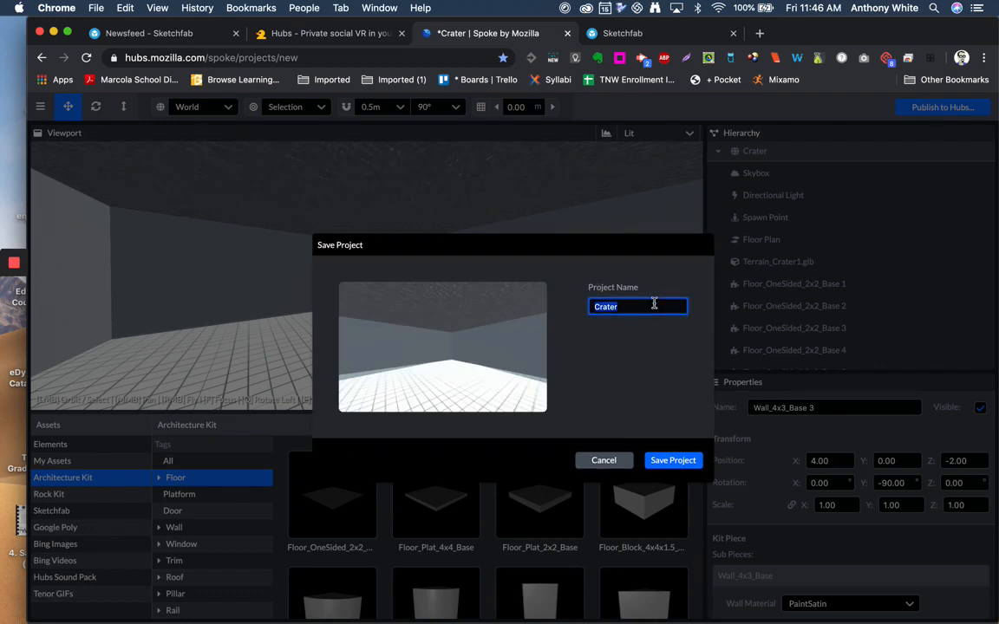
{"action": "type", "text": "ART GALLERY TUTORIAL"}
{"action": "key", "text": "Return"}
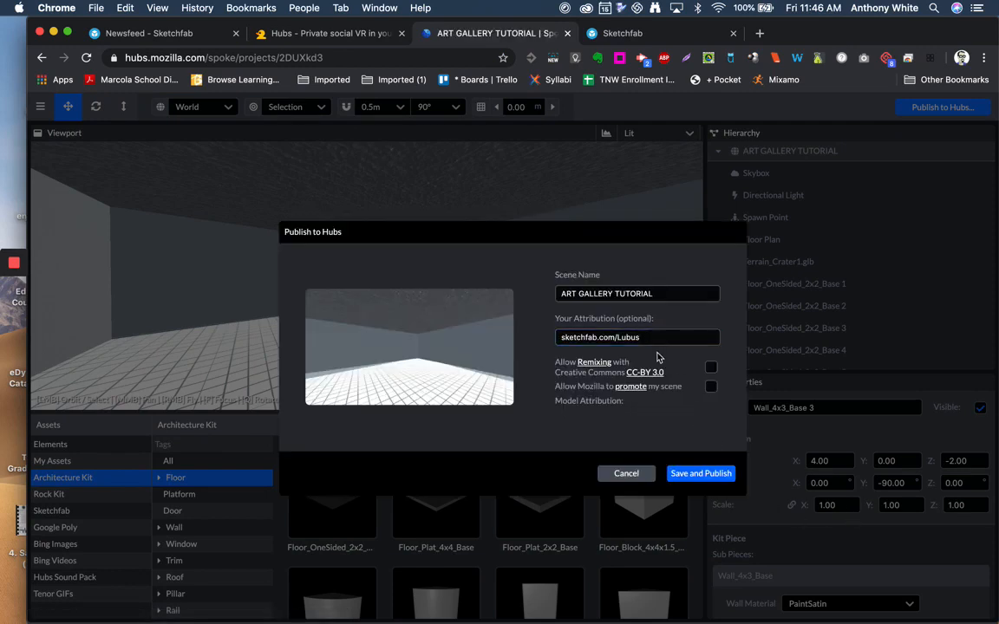
Clear the attribution, publish the scene to Hubs, and open the published scene's page.
{"action": "left_click", "coordinate": [601, 340]}
{"action": "left_click_drag", "start_coordinate": [600, 340], "coordinate": [555, 339]}
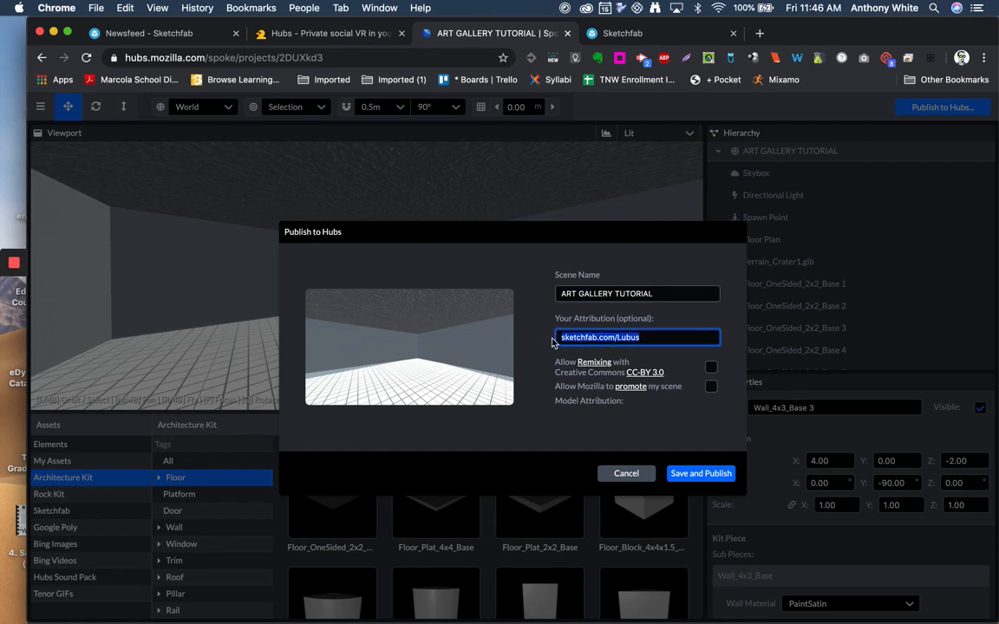
{"action": "key", "text": "BackSpace"}
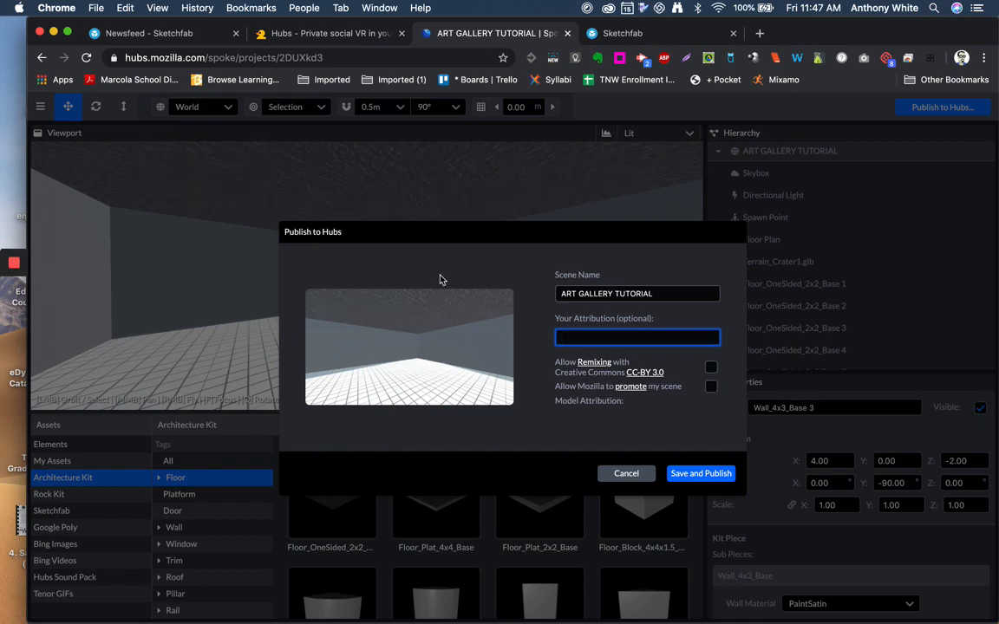
{"action": "left_click", "coordinate": [486, 256]}
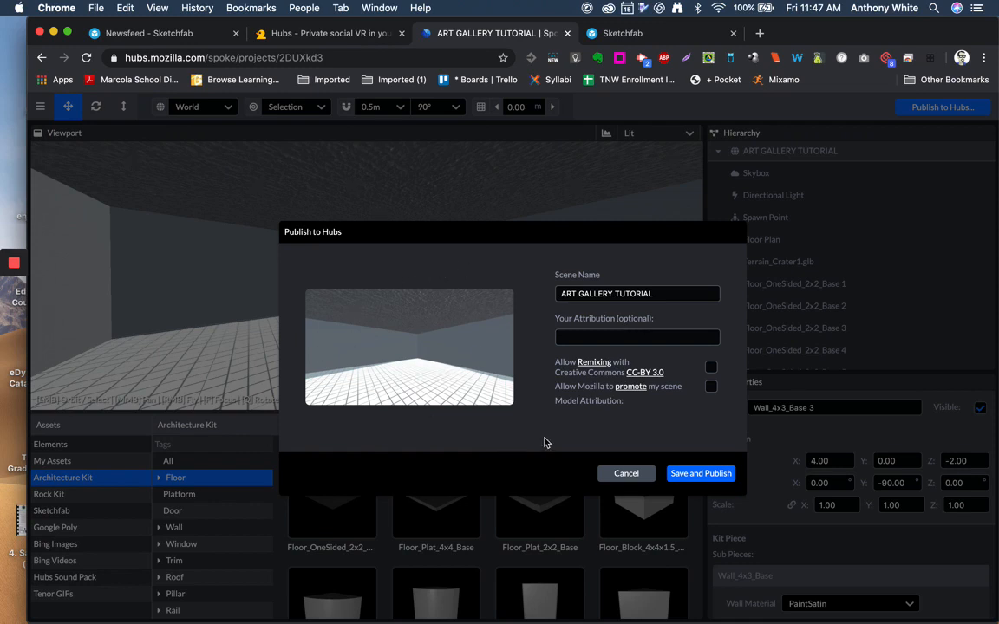
{"action": "left_click", "coordinate": [699, 478]}
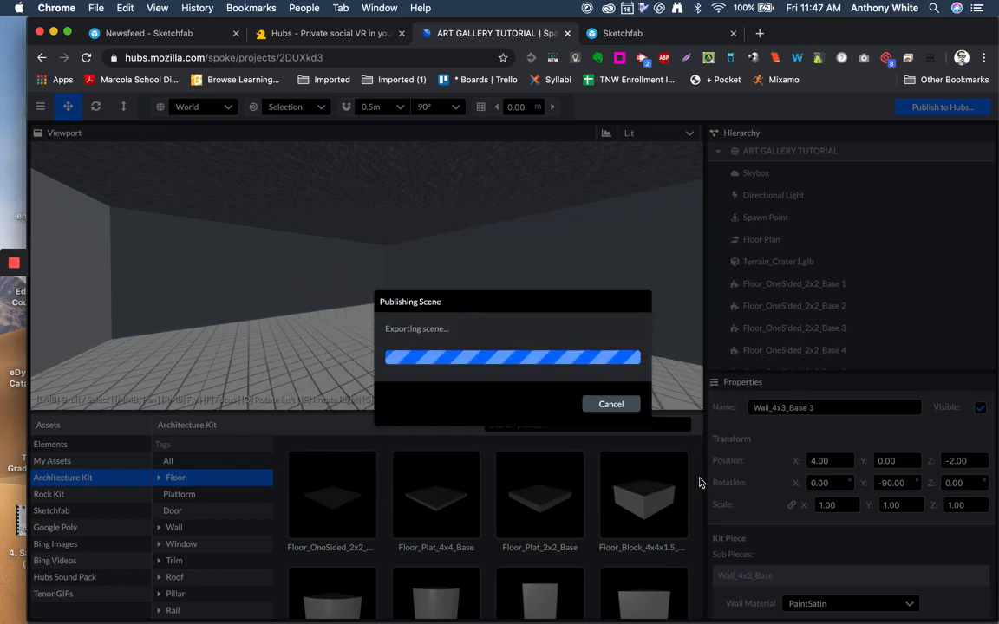
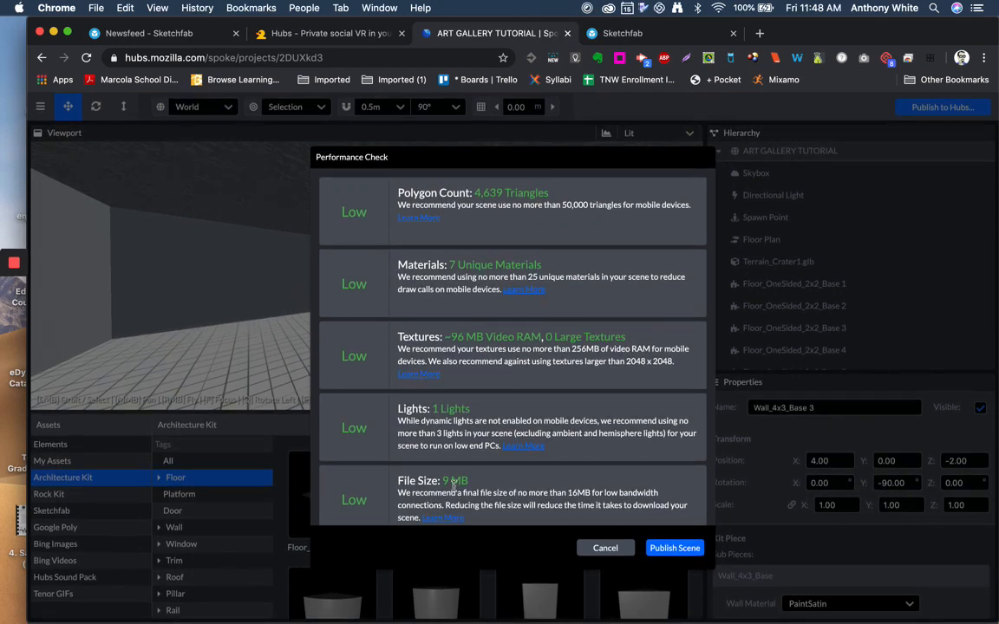
{"action": "left_click", "coordinate": [666, 551]}
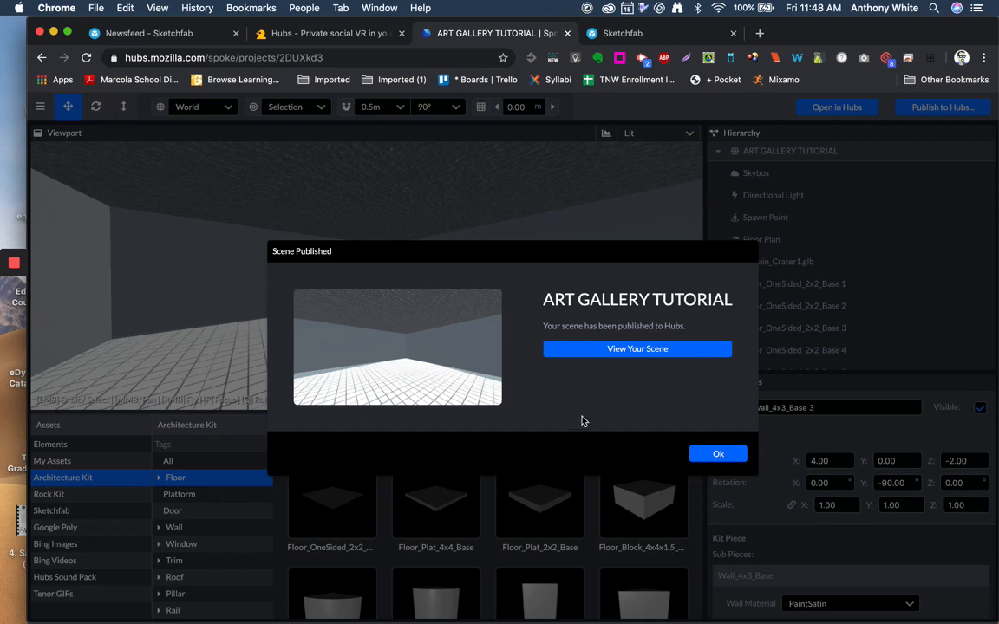
{"action": "left_click", "coordinate": [598, 354]}
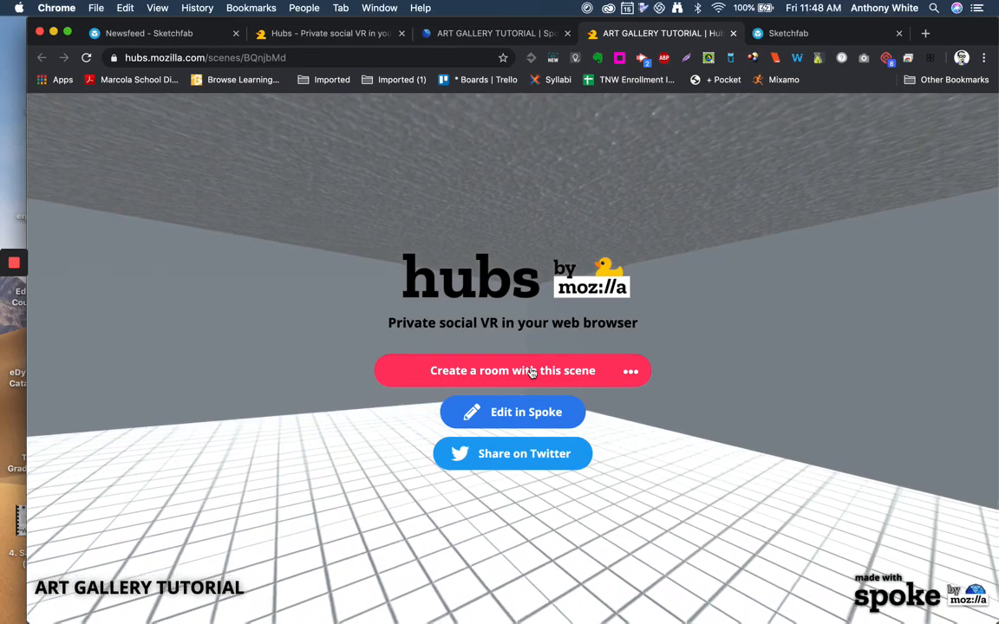
Create a Hubs room from the published ART GALLERY TUTORIAL scene and highlight the room name in its web address.
{"action": "left_click", "coordinate": [224, 56]}
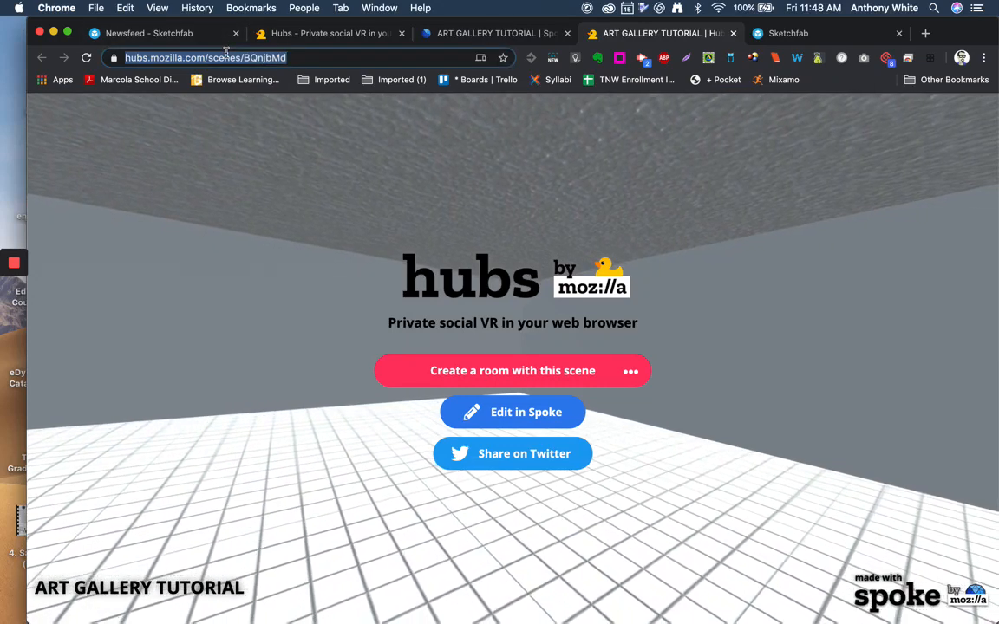
{"action": "left_click", "coordinate": [227, 54]}
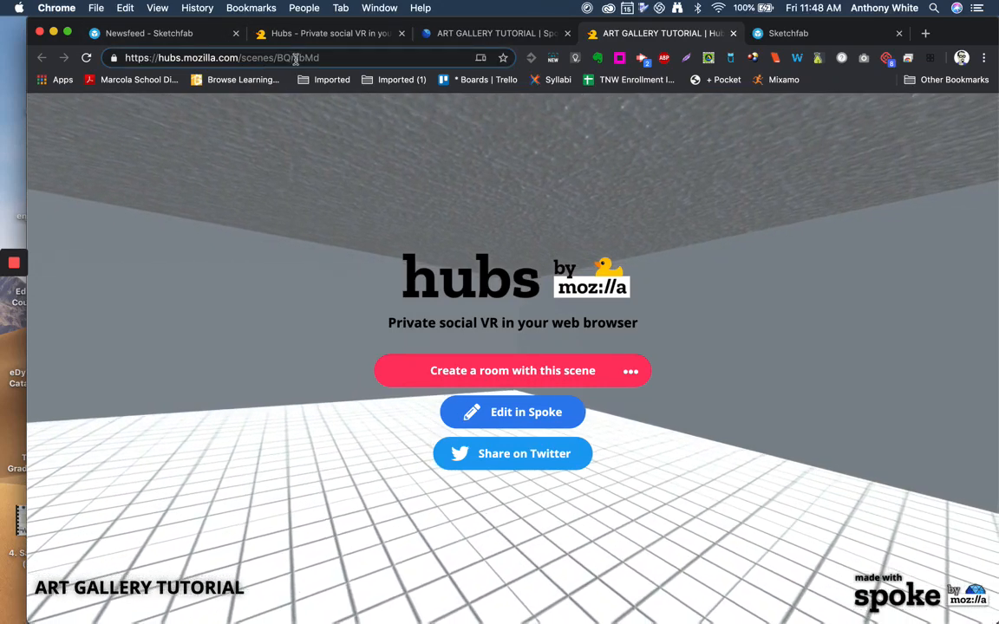
{"action": "left_click", "coordinate": [521, 372]}
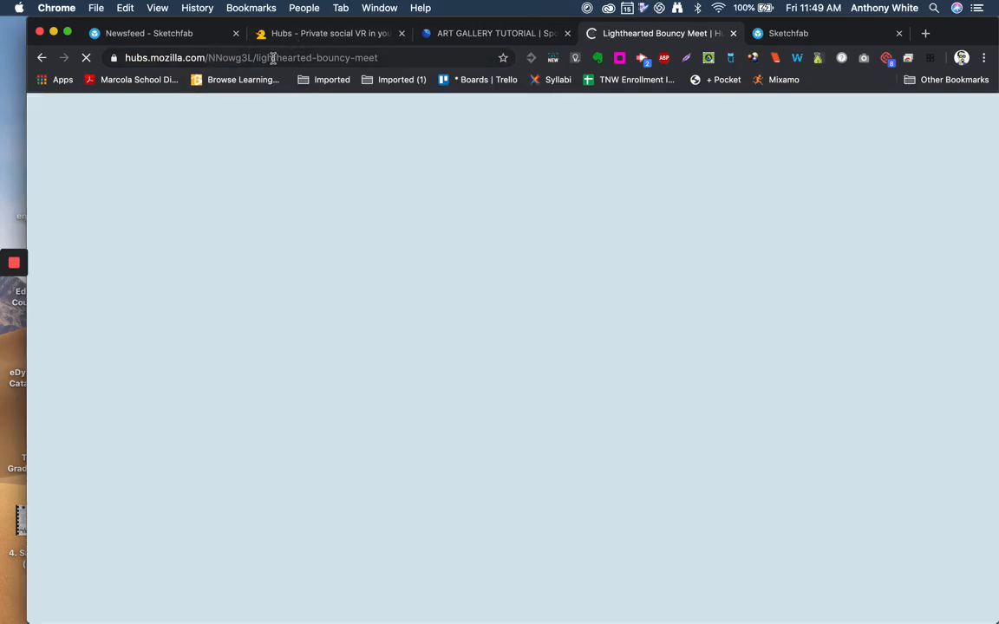
{"action": "left_click", "coordinate": [251, 57]}
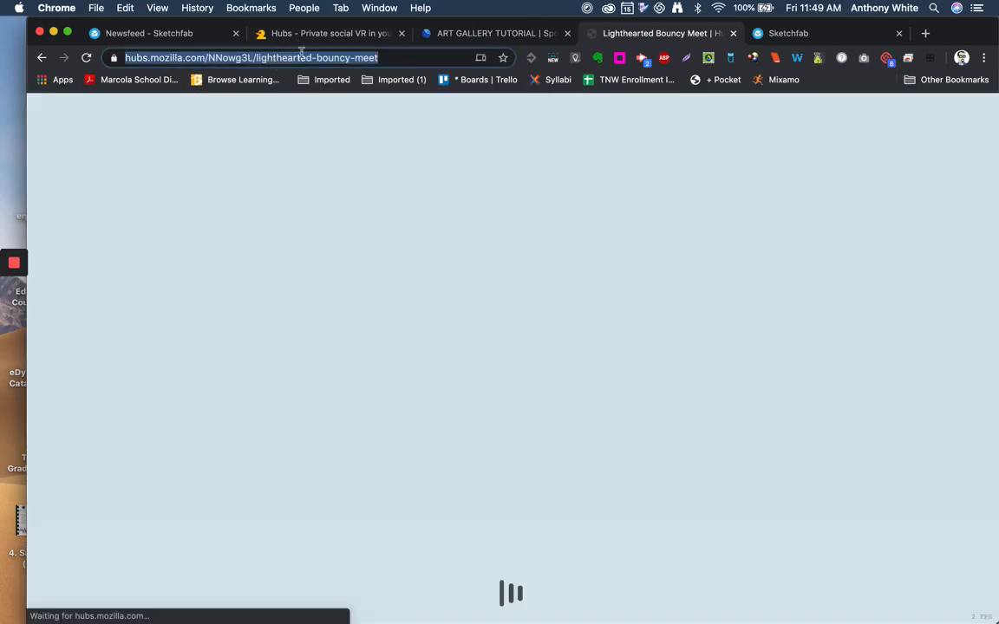
{"action": "left_click", "coordinate": [380, 57]}
{"action": "left_click_drag", "start_coordinate": [416, 61], "coordinate": [288, 54]}
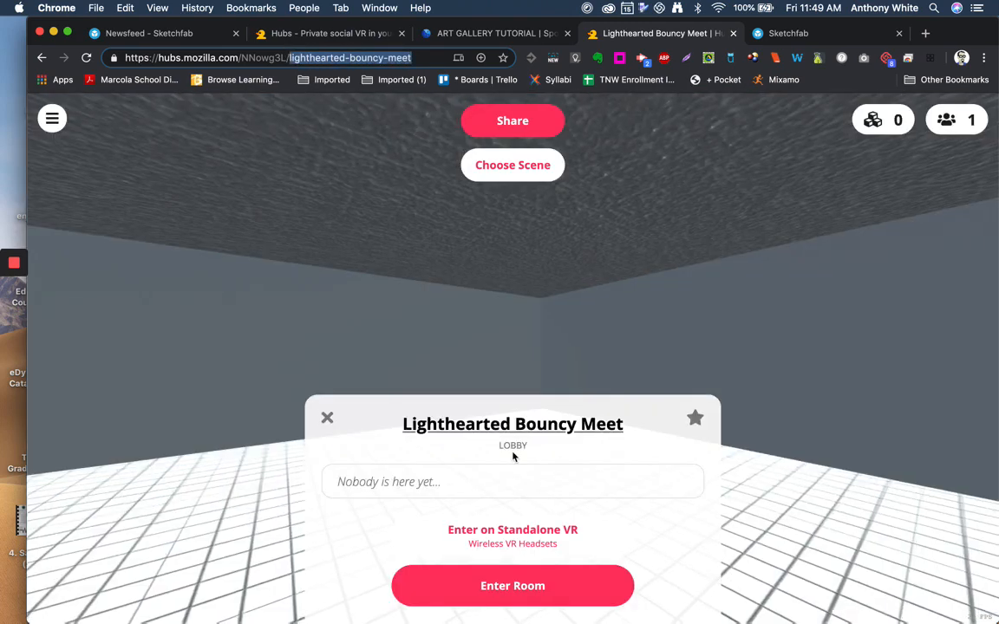
Enter the newly created room on screen rather than with a VR headset.
{"action": "left_click", "coordinate": [512, 586]}
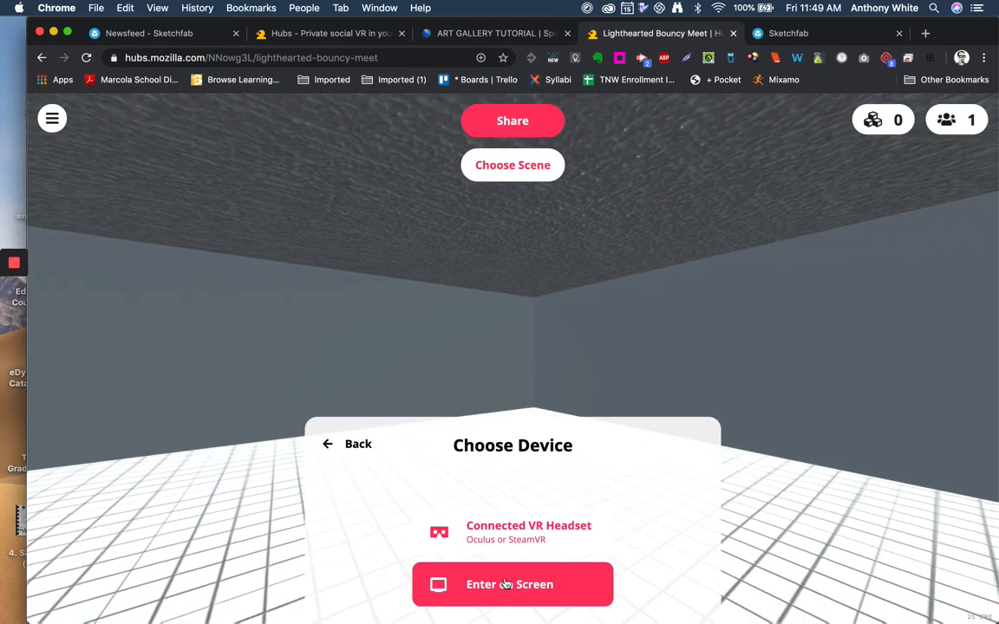
{"action": "left_click", "coordinate": [507, 585]}
{"action": "left_click", "coordinate": [506, 584]}
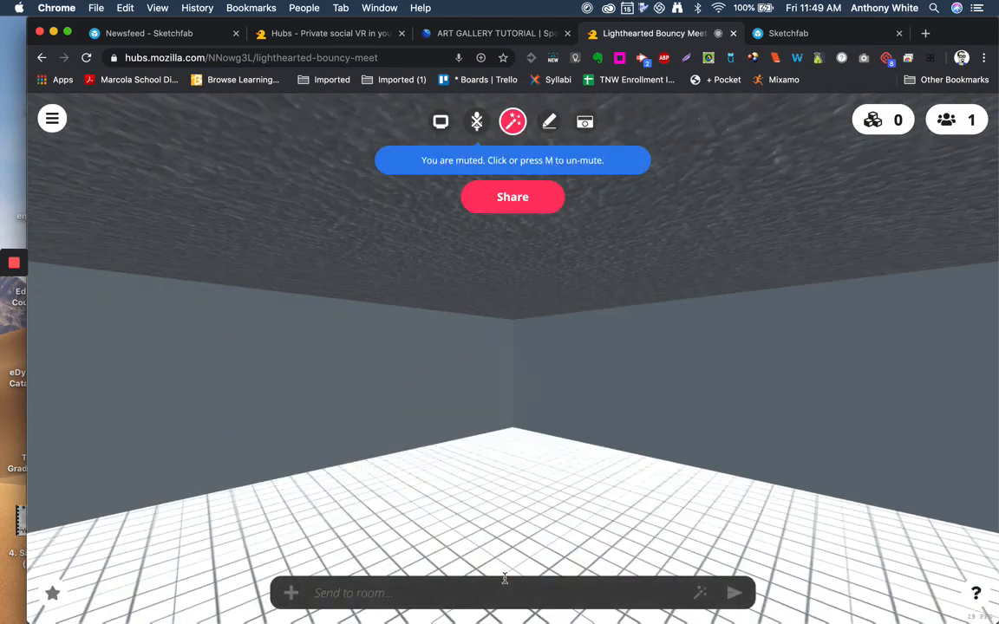
Walk through the room and examine its walls, floor and ceiling from several directions.
{"action": "left_click_drag", "start_coordinate": [497, 465], "coordinate": [517, 446]}
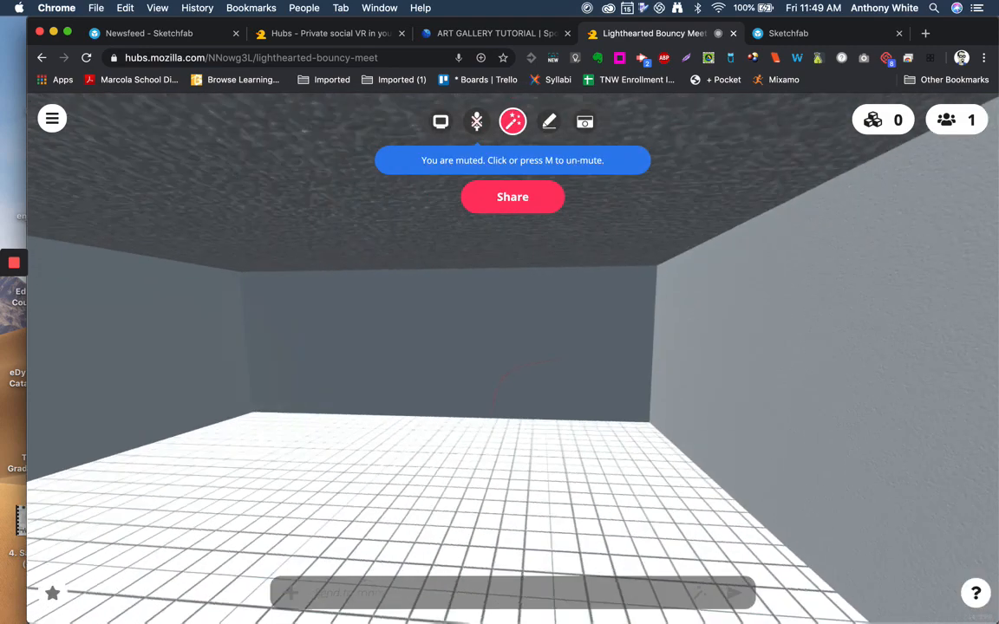
{"action": "right_click_drag", "start_coordinate": [518, 447], "coordinate": [525, 401]}
{"action": "left_click_drag", "start_coordinate": [548, 428], "coordinate": [18, 395]}
{"action": "key", "text": "w"}
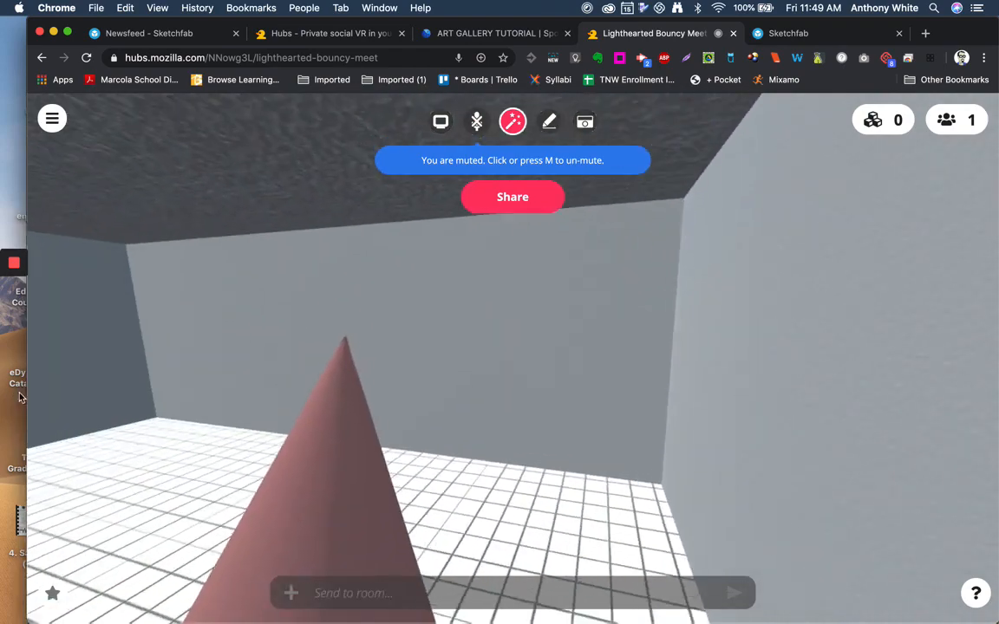
{"action": "left_click_drag", "start_coordinate": [329, 393], "coordinate": [185, 394]}
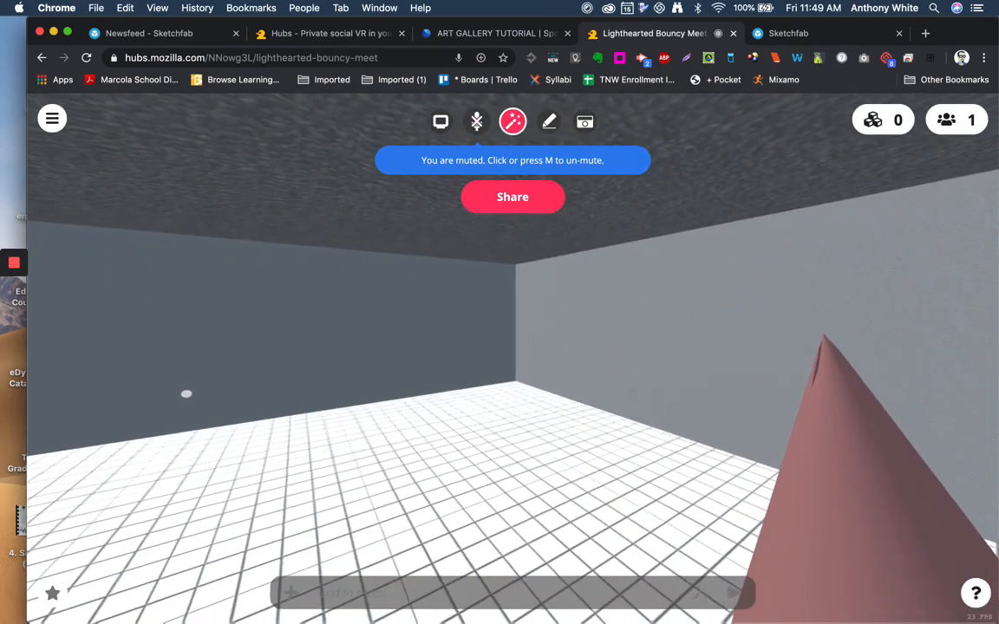
{"action": "left_click_drag", "start_coordinate": [313, 369], "coordinate": [350, 163]}
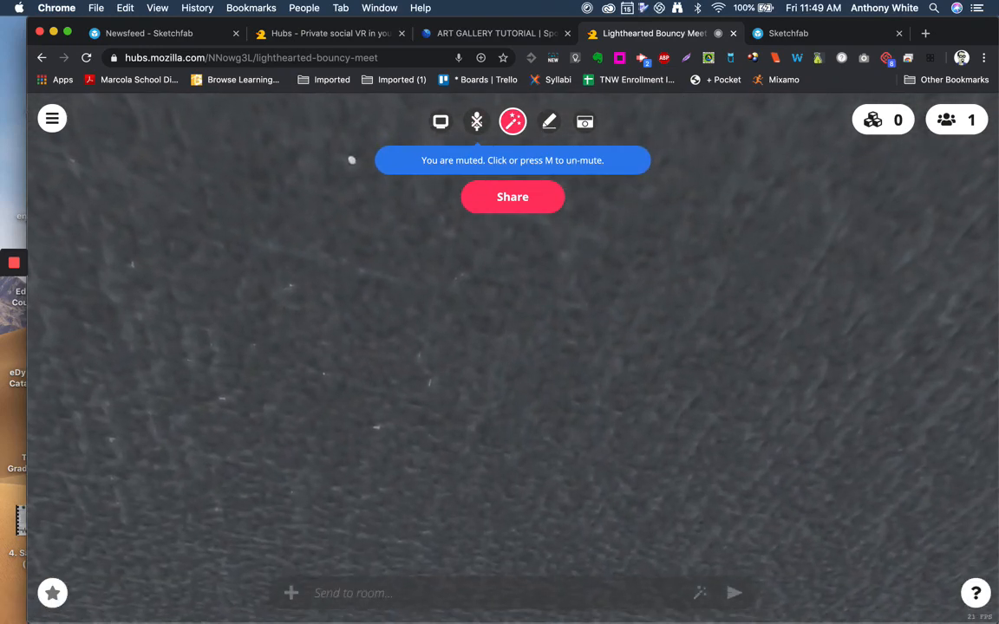
{"action": "left_click_drag", "start_coordinate": [352, 381], "coordinate": [323, 444]}
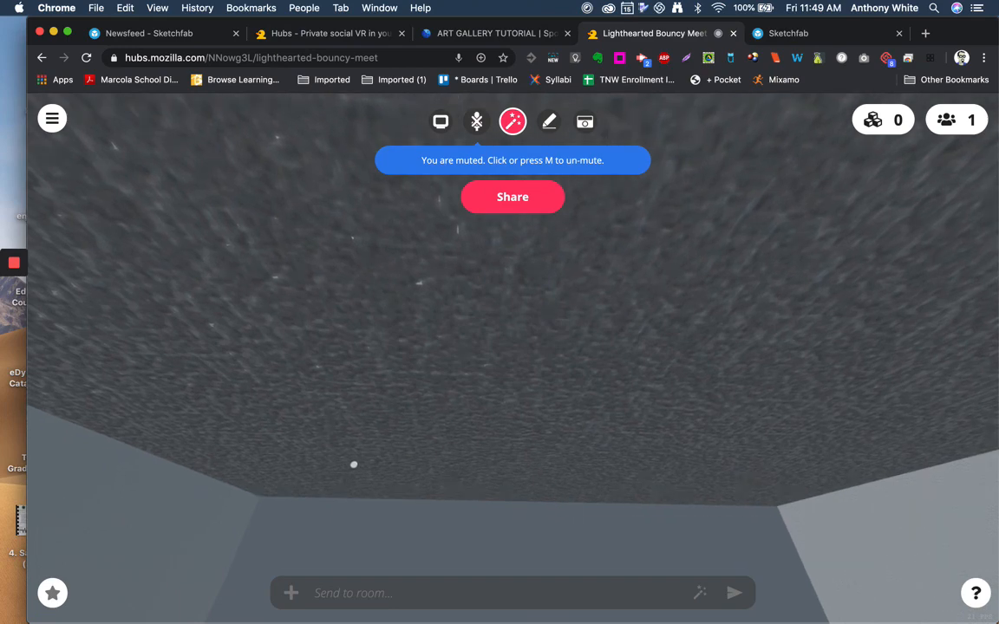
{"action": "left_click_drag", "start_coordinate": [353, 465], "coordinate": [341, 545]}
{"action": "key", "text": "w"}
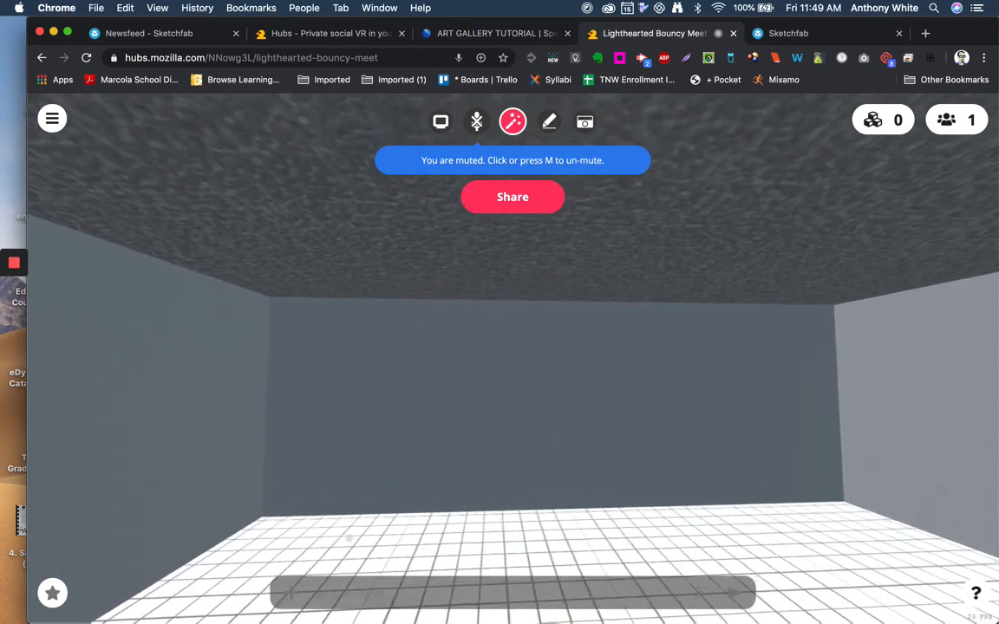
{"action": "left_click_drag", "start_coordinate": [356, 548], "coordinate": [560, 526]}
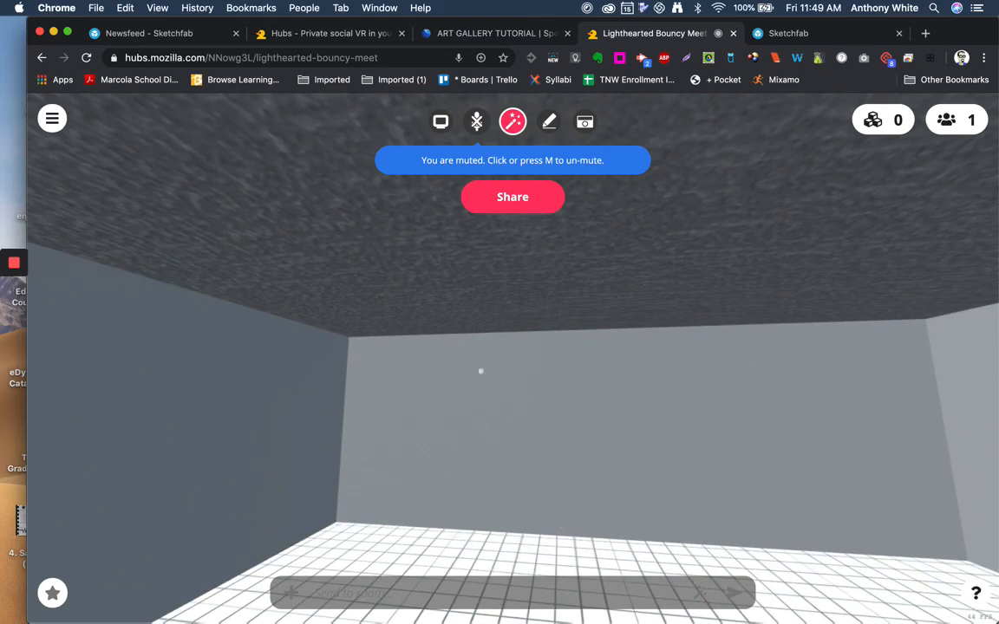
{"action": "left_click_drag", "start_coordinate": [481, 371], "coordinate": [486, 381]}
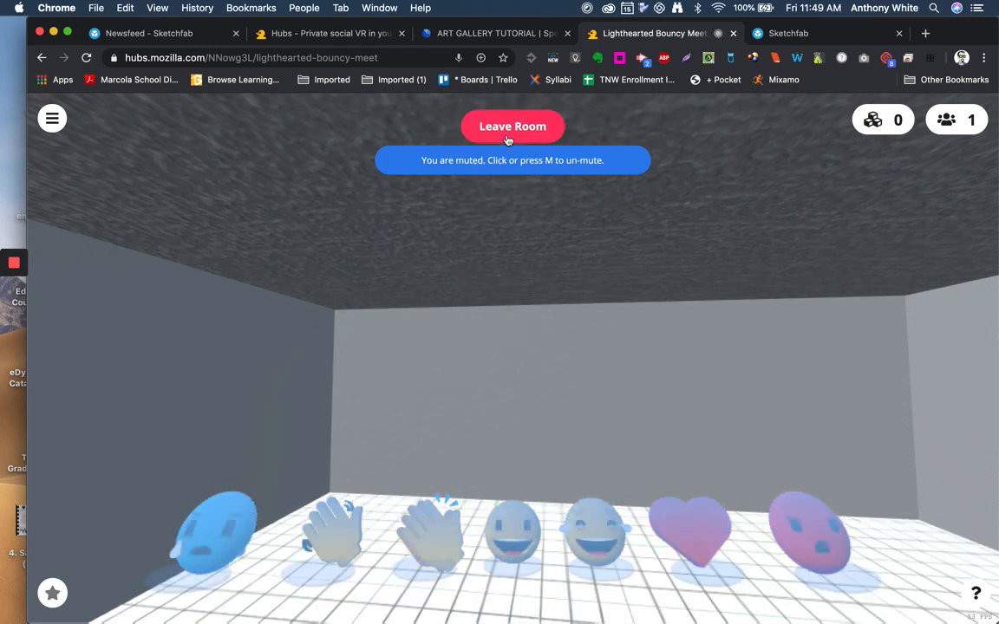
Leave the Hubs room and return to the project in Spoke, dismissing the publish confirmation.
{"action": "left_click", "coordinate": [508, 138]}
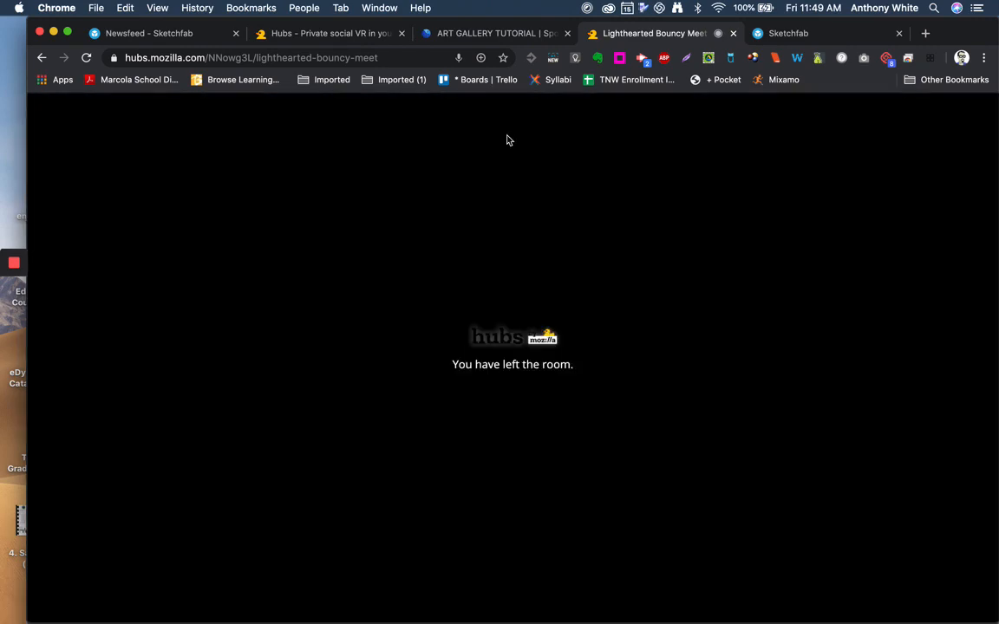
{"action": "left_click", "coordinate": [733, 34]}
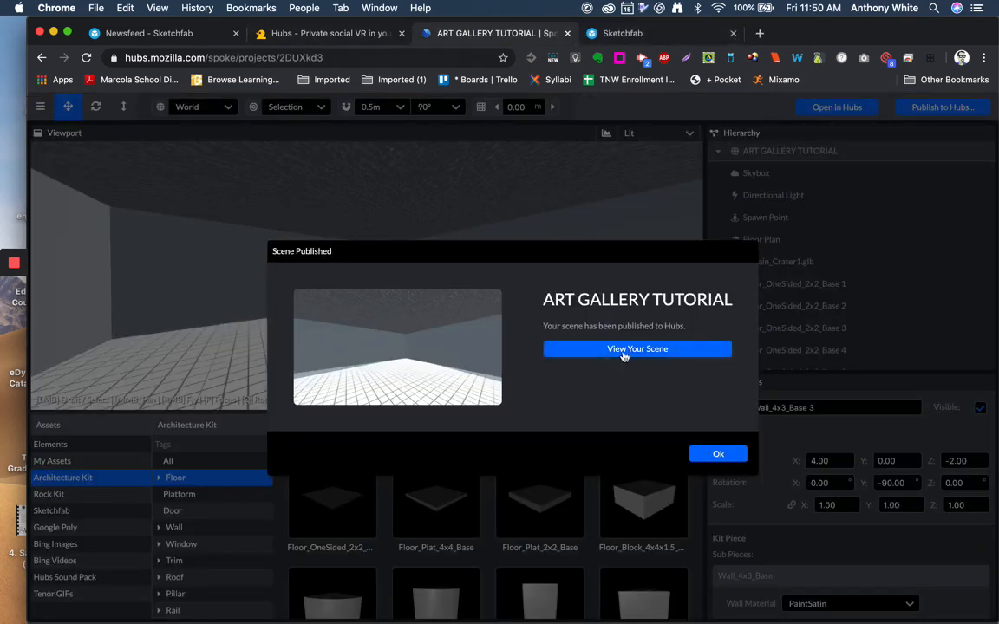
{"action": "left_click", "coordinate": [717, 457]}
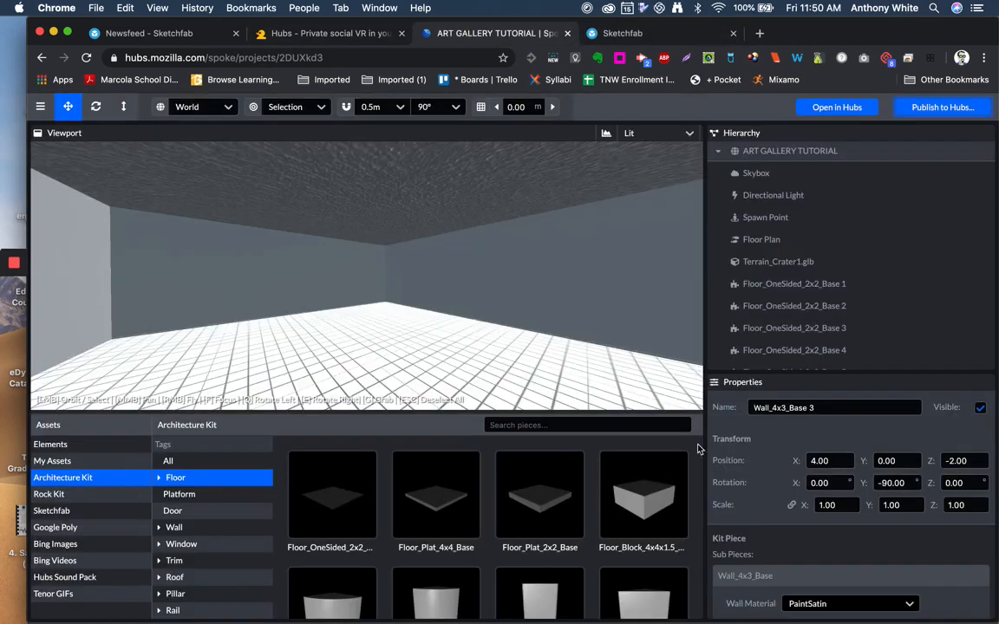
Group all sixteen floor tiles, the eight Wall_4x3_Base walls and the Floor_OneSided_2x2_Base ceiling into one object.
{"action": "right_click_drag", "start_coordinate": [443, 371], "coordinate": [373, 323]}
{"action": "left_click", "coordinate": [754, 292]}
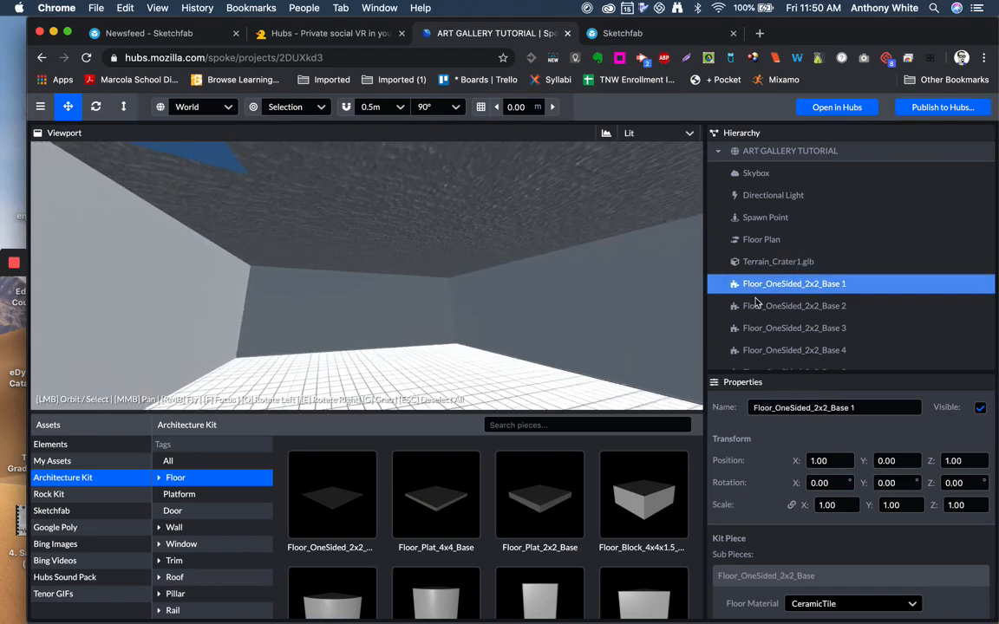
{"action": "scroll", "coordinate": [757, 260], "scroll_direction": "down", "scroll_amount": 3}
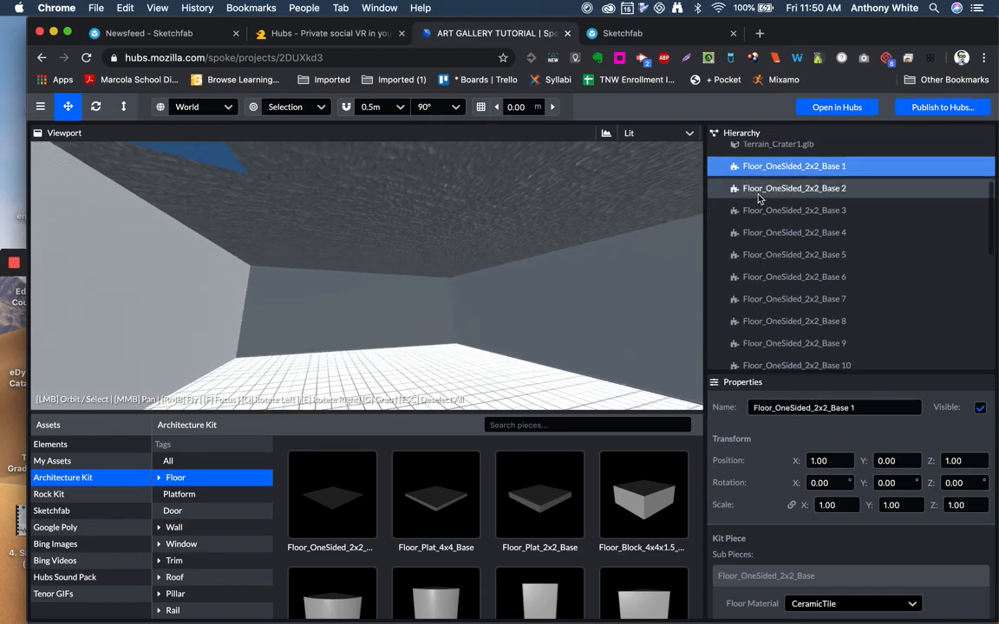
{"action": "left_click", "coordinate": [758, 189], "text": "shift"}
{"action": "left_click", "coordinate": [758, 210], "text": "shift"}
{"action": "left_click", "coordinate": [757, 233], "text": "shift"}
{"action": "left_click", "coordinate": [757, 255], "text": "shift"}
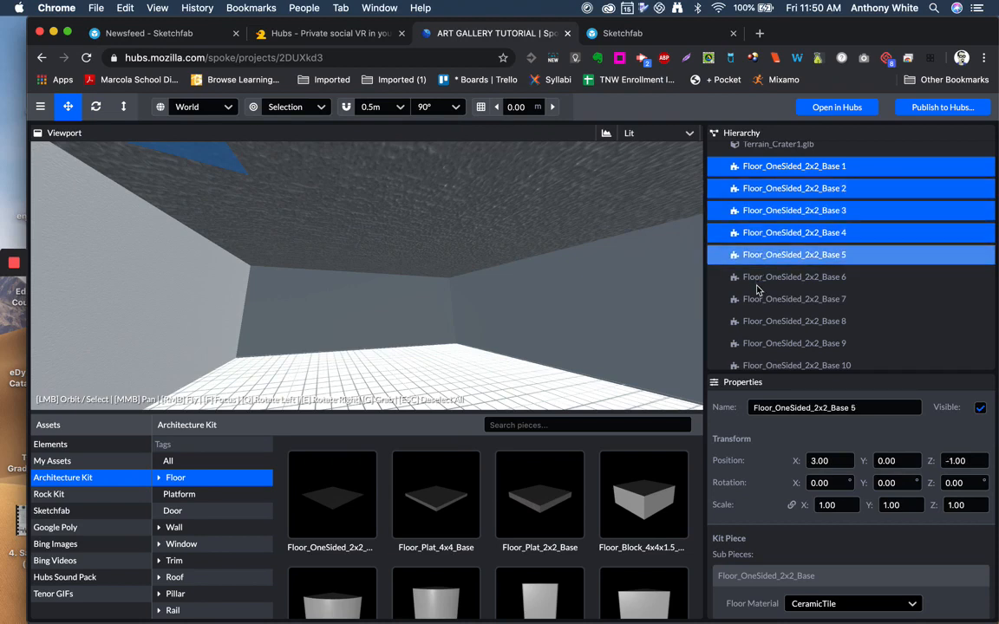
{"action": "left_click", "coordinate": [756, 277], "text": "shift"}
{"action": "left_click", "coordinate": [755, 298], "text": "shift"}
{"action": "left_click", "coordinate": [755, 323], "text": "shift"}
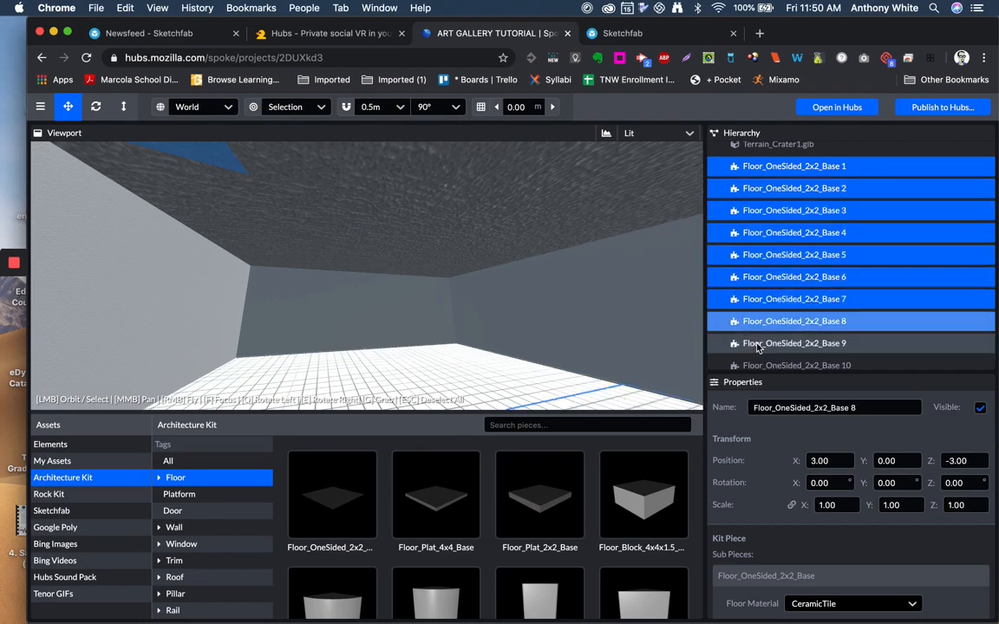
{"action": "left_click", "coordinate": [757, 344], "text": "shift"}
{"action": "scroll", "coordinate": [758, 345], "scroll_direction": "down", "scroll_amount": 2}
{"action": "left_click", "coordinate": [765, 295], "text": "shift"}
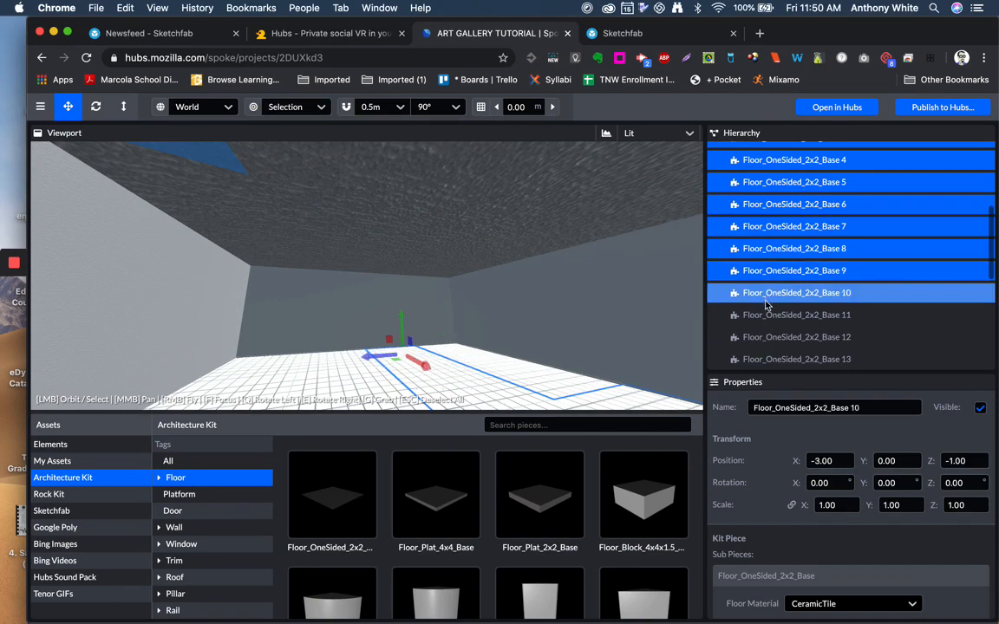
{"action": "left_click", "coordinate": [760, 317], "text": "shift"}
{"action": "left_click", "coordinate": [760, 339], "text": "shift"}
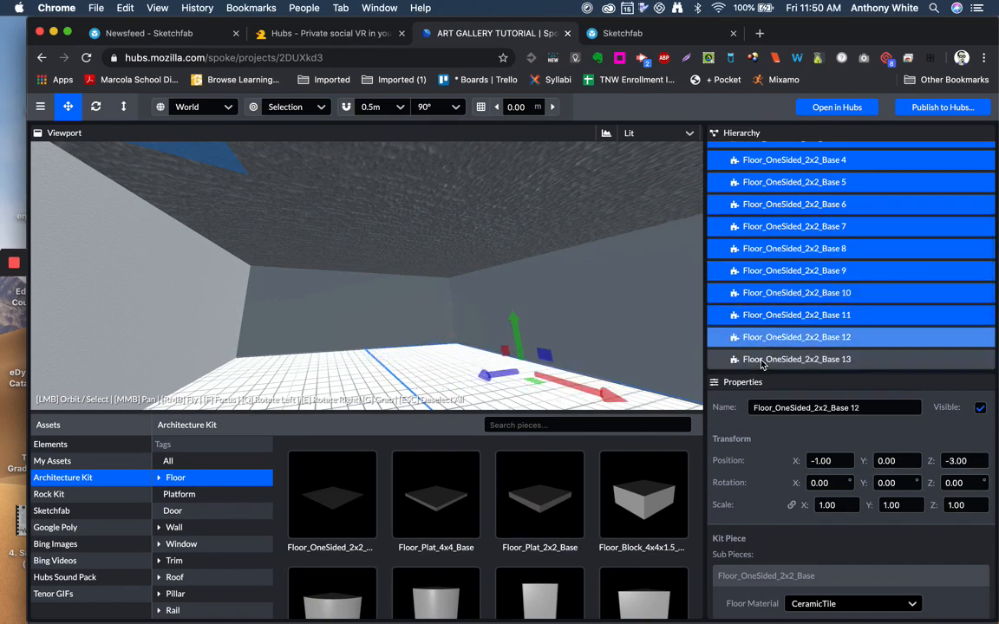
{"action": "left_click", "coordinate": [758, 359], "text": "shift"}
{"action": "scroll", "coordinate": [759, 359], "scroll_direction": "down", "scroll_amount": 5}
{"action": "left_click", "coordinate": [767, 209], "text": "shift"}
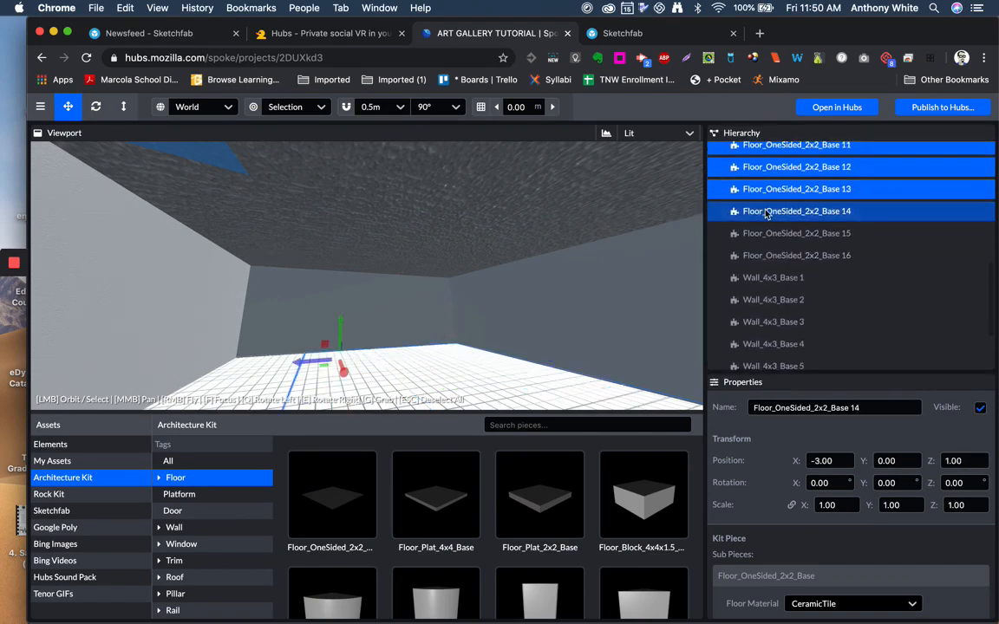
{"action": "left_click", "coordinate": [766, 296], "text": "shift"}
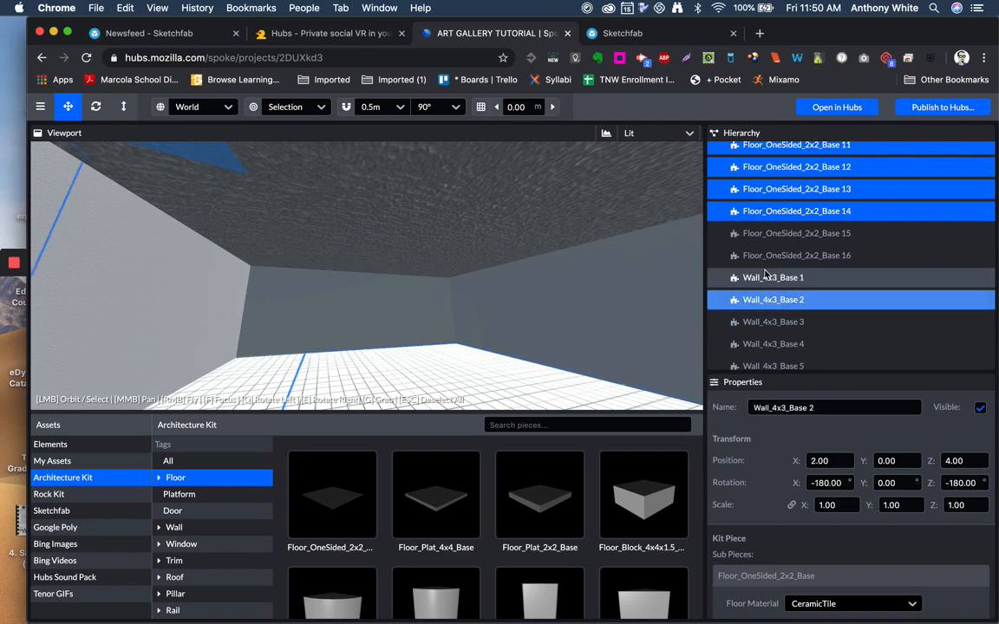
{"action": "left_click", "coordinate": [766, 277], "text": "shift"}
{"action": "left_click", "coordinate": [766, 255], "text": "shift"}
{"action": "left_click", "coordinate": [766, 233], "text": "shift"}
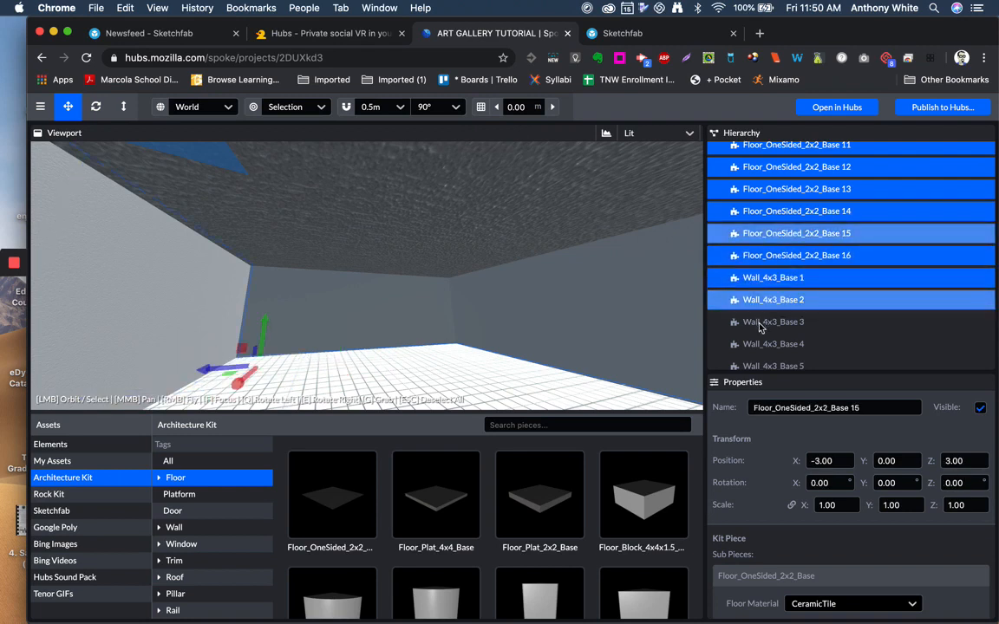
{"action": "left_click", "coordinate": [767, 321], "text": "shift"}
{"action": "scroll", "coordinate": [766, 328], "scroll_direction": "down", "scroll_amount": 3}
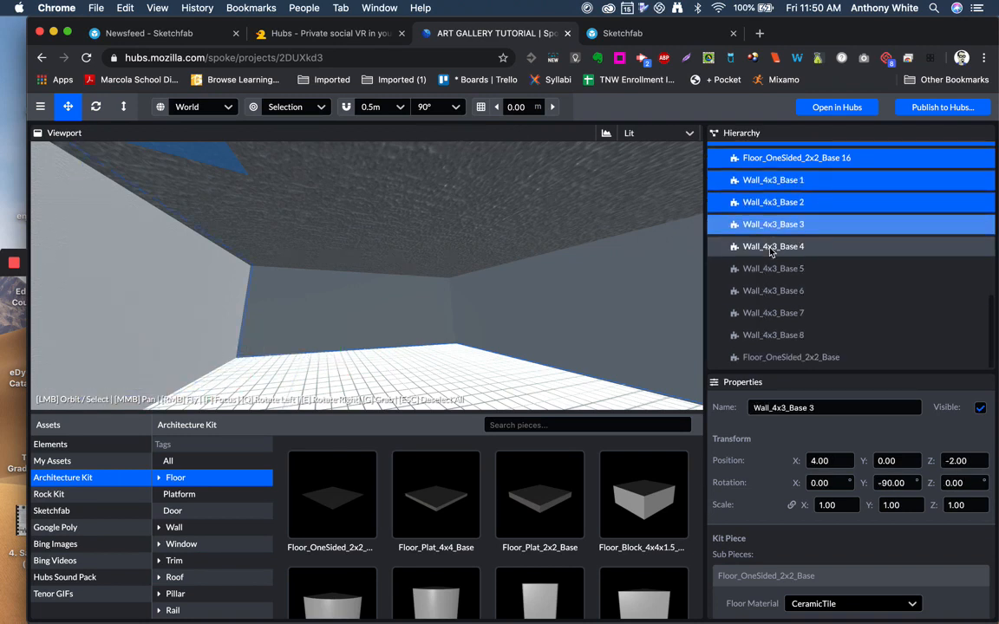
{"action": "left_click", "coordinate": [770, 247], "text": "shift"}
{"action": "left_click", "coordinate": [770, 269], "text": "shift"}
{"action": "left_click", "coordinate": [768, 295], "text": "shift"}
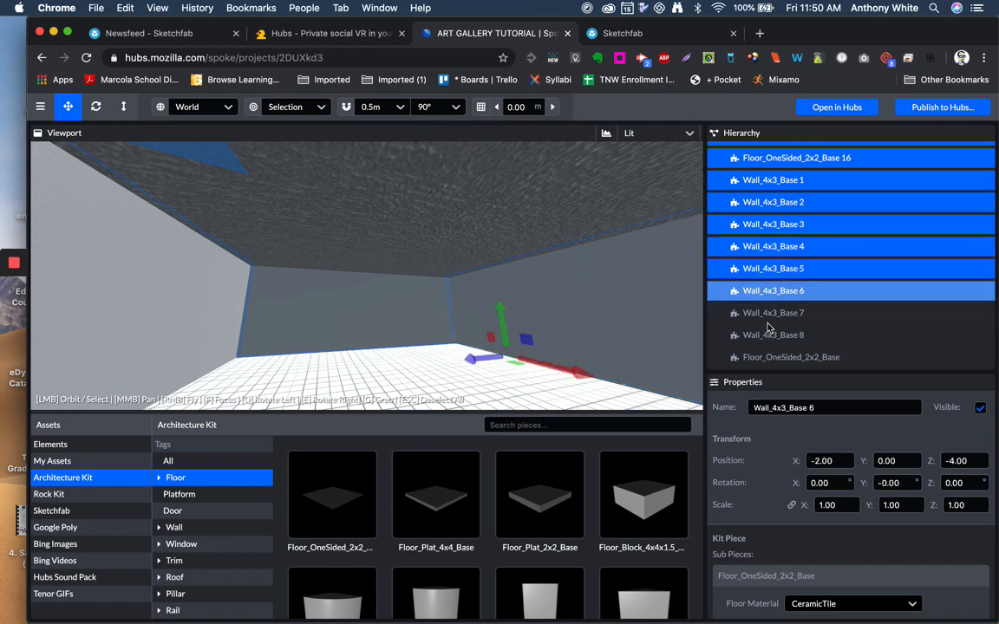
{"action": "left_click", "coordinate": [768, 316], "text": "shift"}
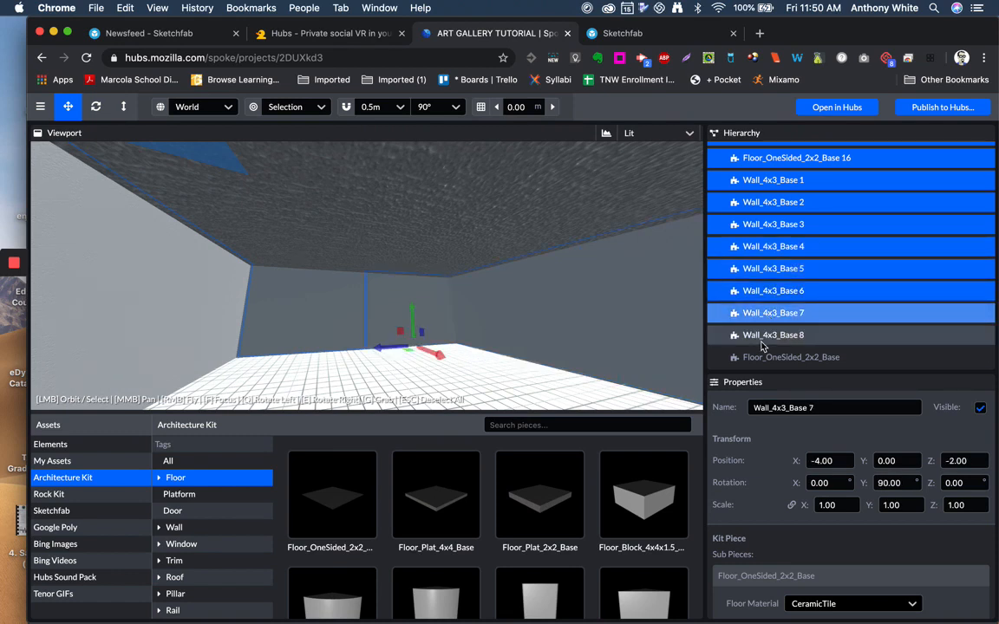
{"action": "left_click", "coordinate": [769, 335], "text": "shift"}
{"action": "left_click", "coordinate": [763, 359], "text": "shift"}
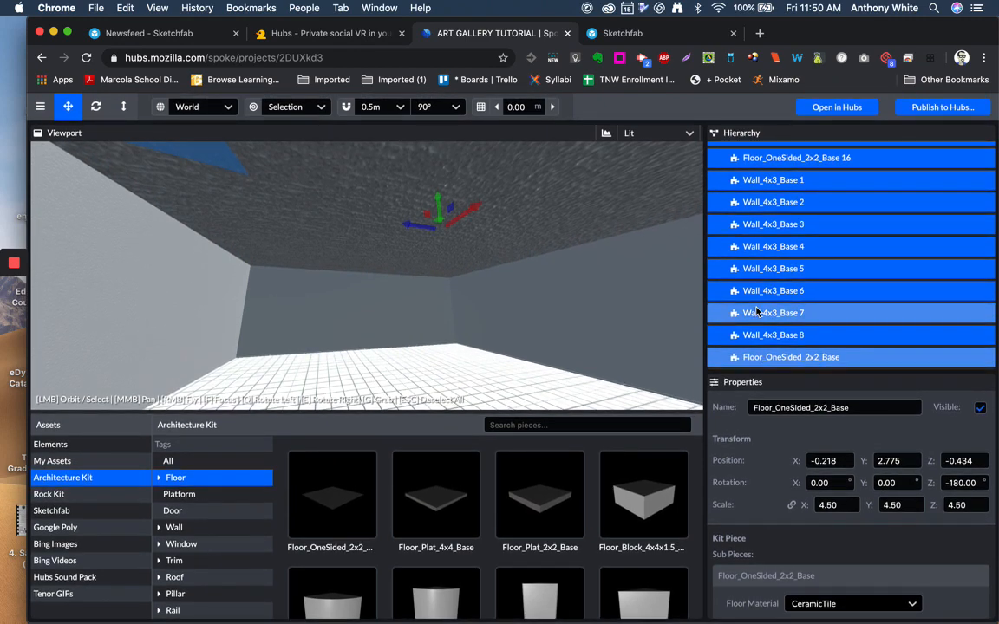
{"action": "right_click", "coordinate": [756, 312]}
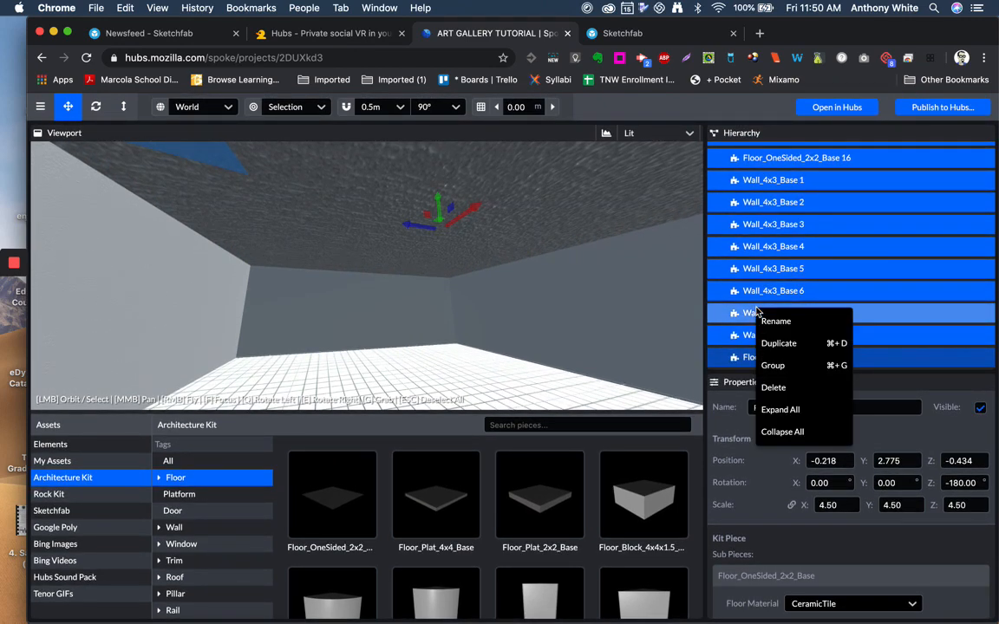
{"action": "left_click", "coordinate": [759, 365]}
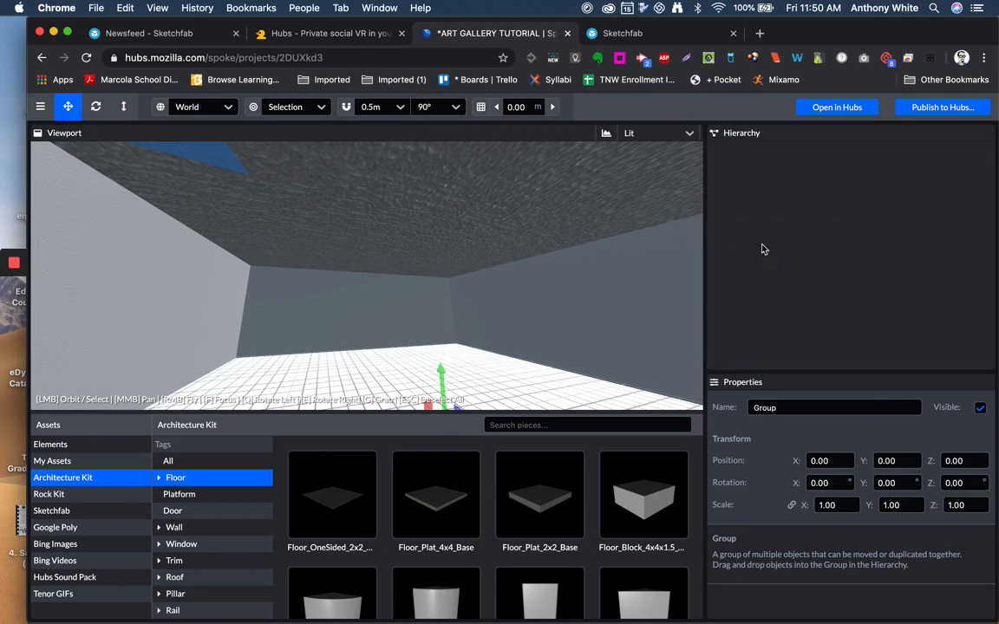
Rename the group of floor, wall and ceiling pieces to ROOM.
{"action": "left_click", "coordinate": [722, 271]}
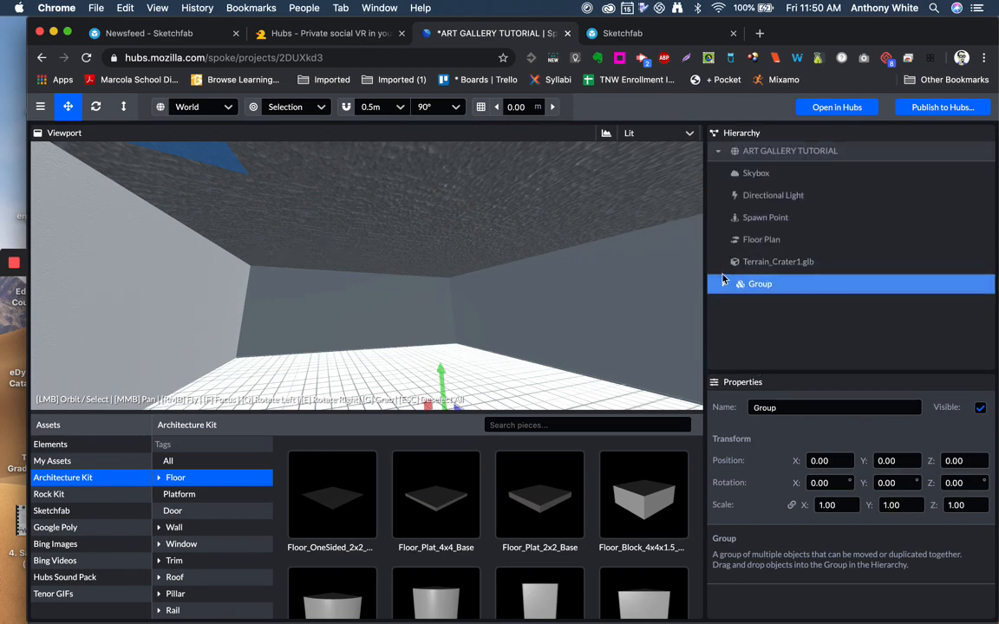
{"action": "right_click", "coordinate": [766, 287]}
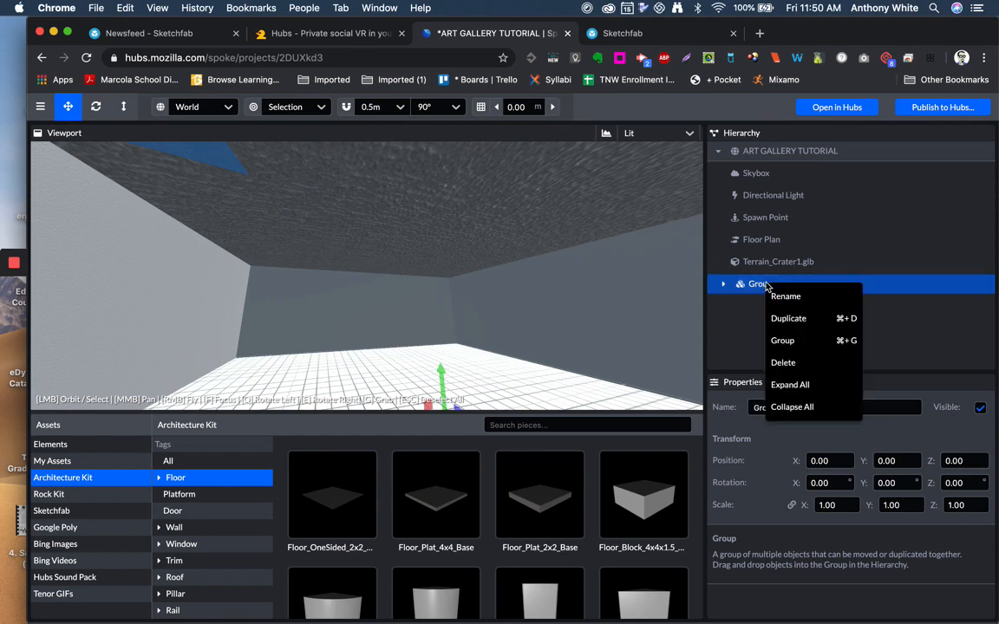
{"action": "left_click", "coordinate": [795, 297]}
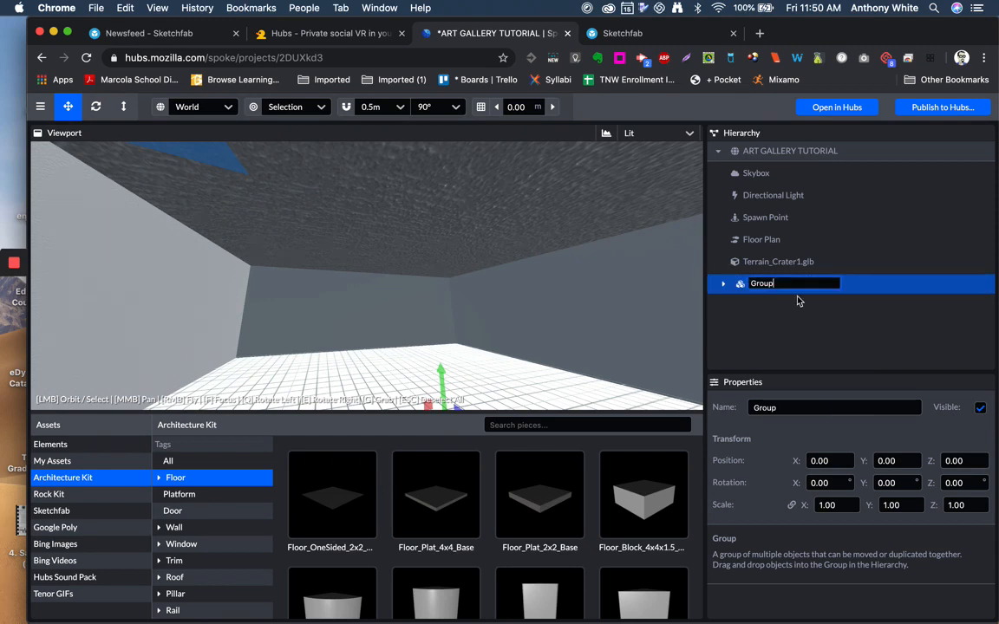
{"action": "type", "text": "ROOM"}
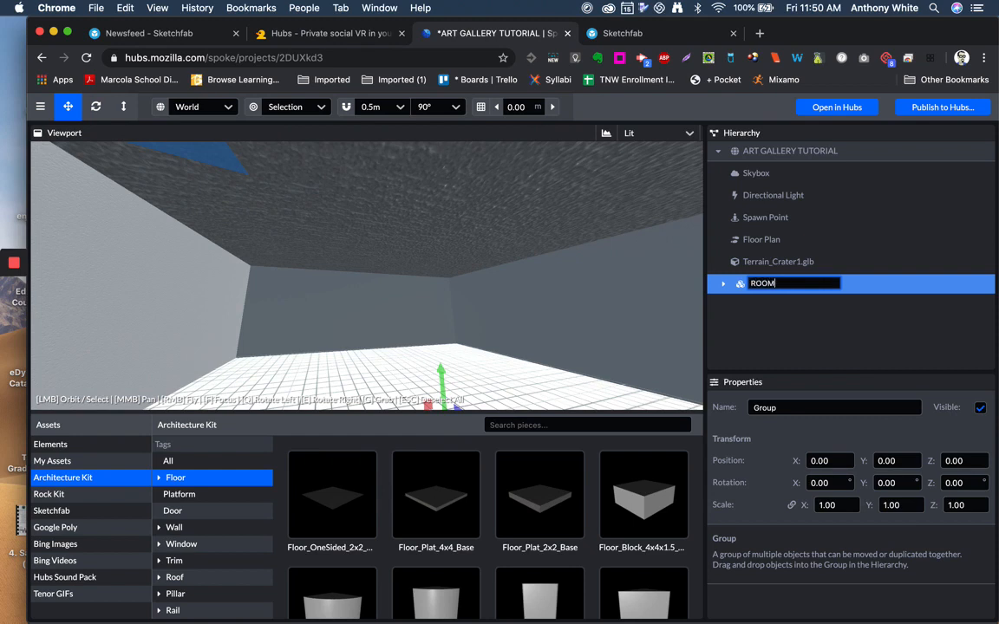
{"action": "key", "text": "Return"}
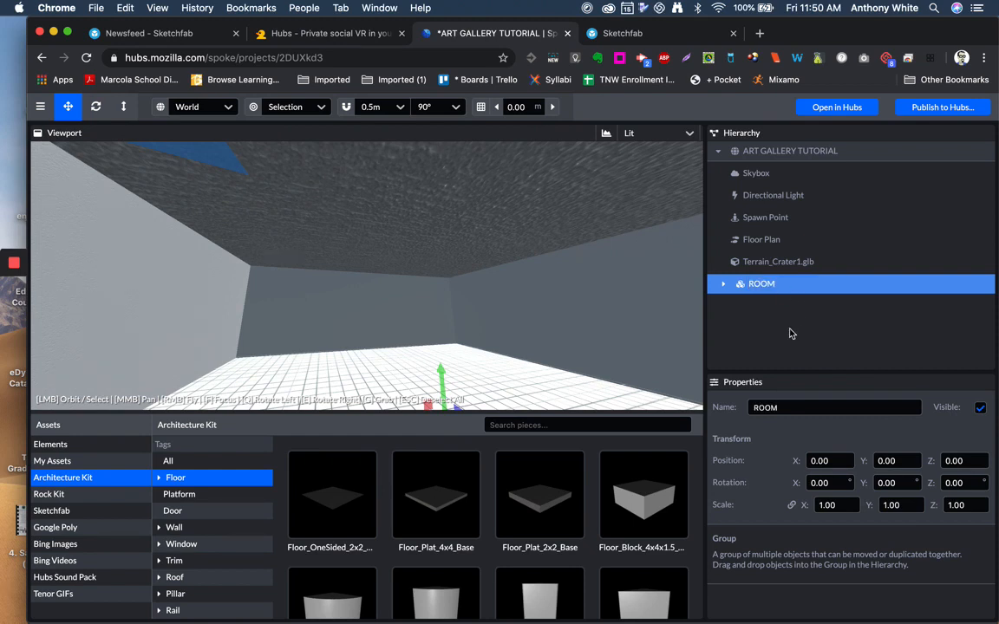
Switch to Finder and preview the image ezekiel_2.jpg in the small folder of Art Show.
{"action": "mouse_move", "coordinate": [444, 330]}
{"action": "right_mouse_down"}
{"action": "mouse_move", "coordinate": [444, 320]}
{"action": "mouse_move", "coordinate": [444, 344]}
{"action": "right_mouse_up"}
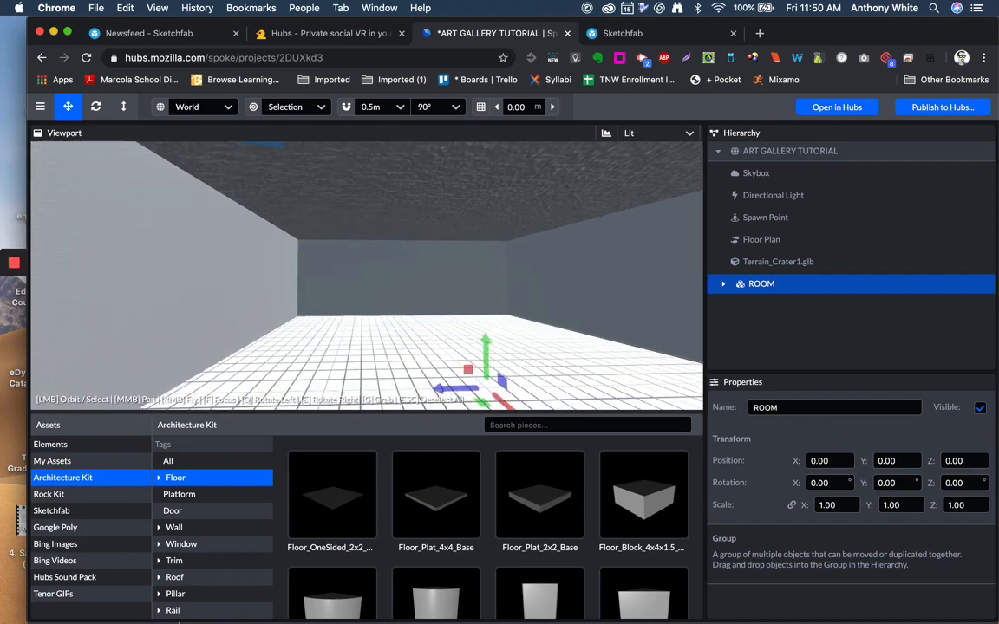
{"action": "mouse_move", "coordinate": [170, 607]}
{"action": "left_click", "coordinate": [135, 600]}
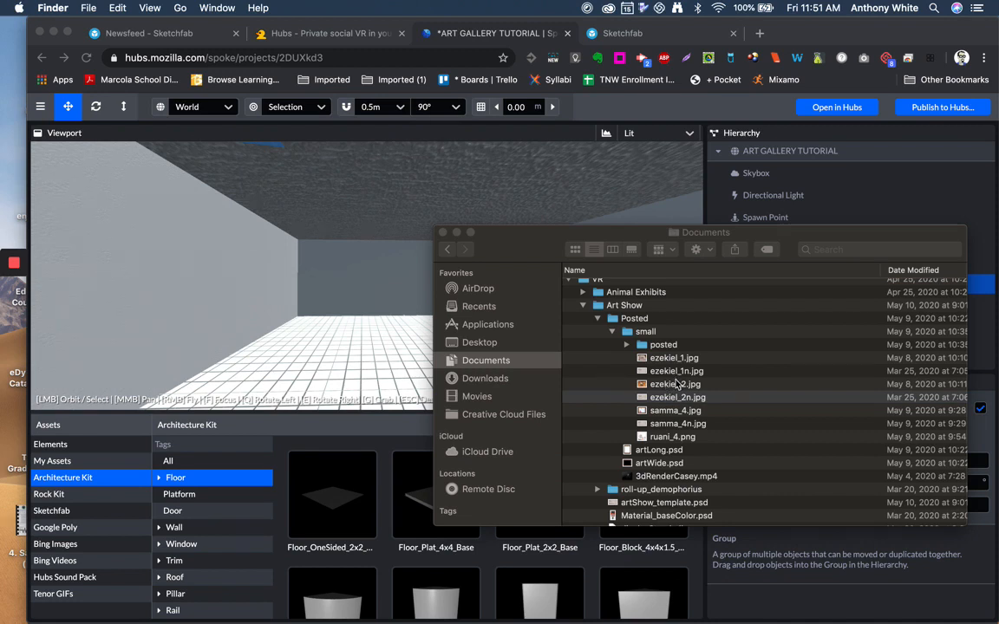
{"action": "left_click", "coordinate": [675, 396]}
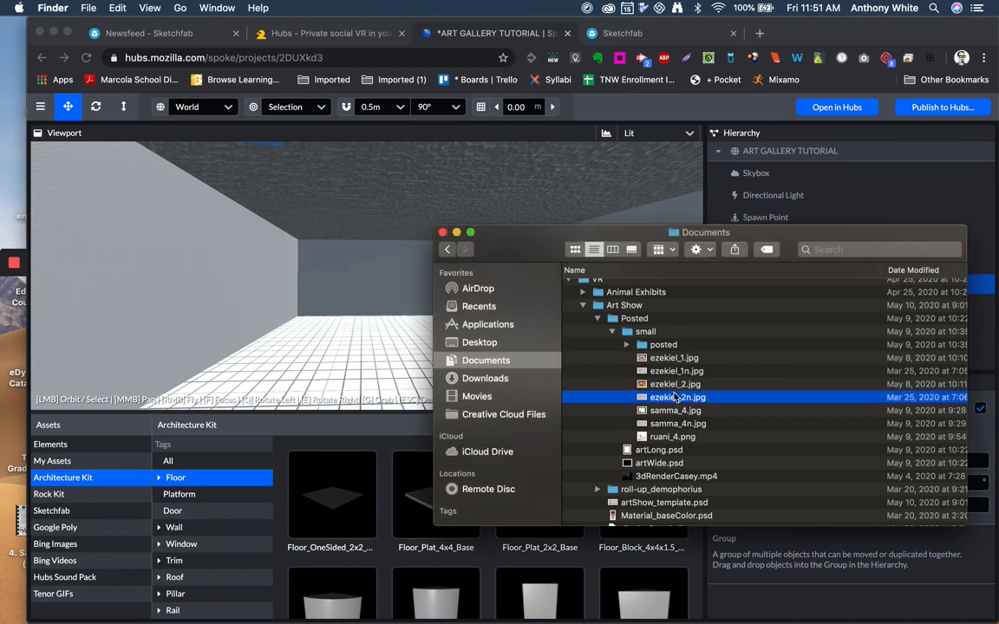
{"action": "left_click", "coordinate": [661, 386]}
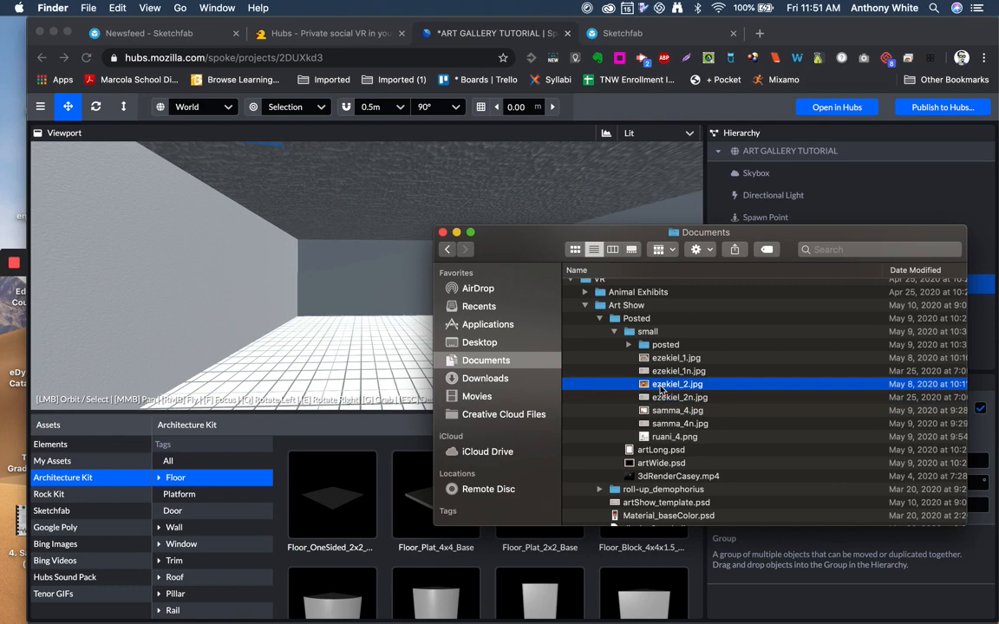
{"action": "key", "text": "space"}
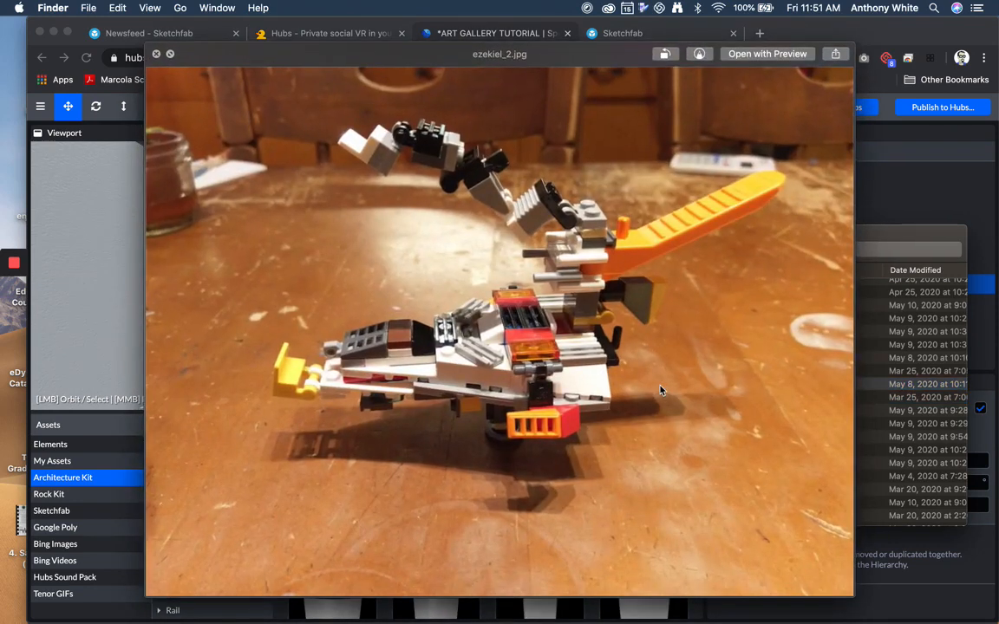
{"action": "key", "text": "space"}
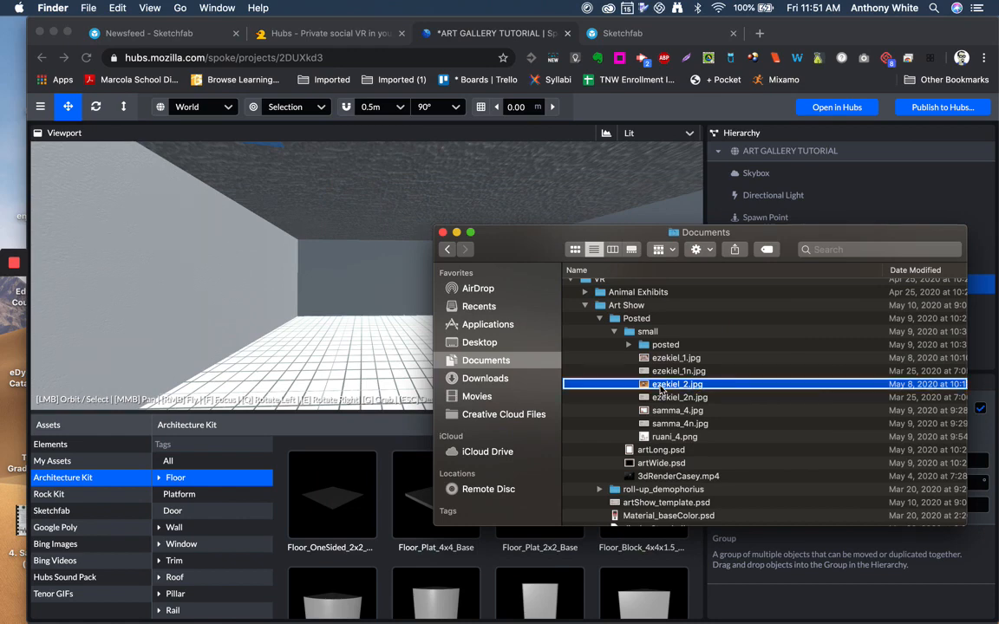
Check the pixel dimensions of ezekiel_2.jpg in its file information and close the information window.
{"action": "right_click", "coordinate": [661, 389]}
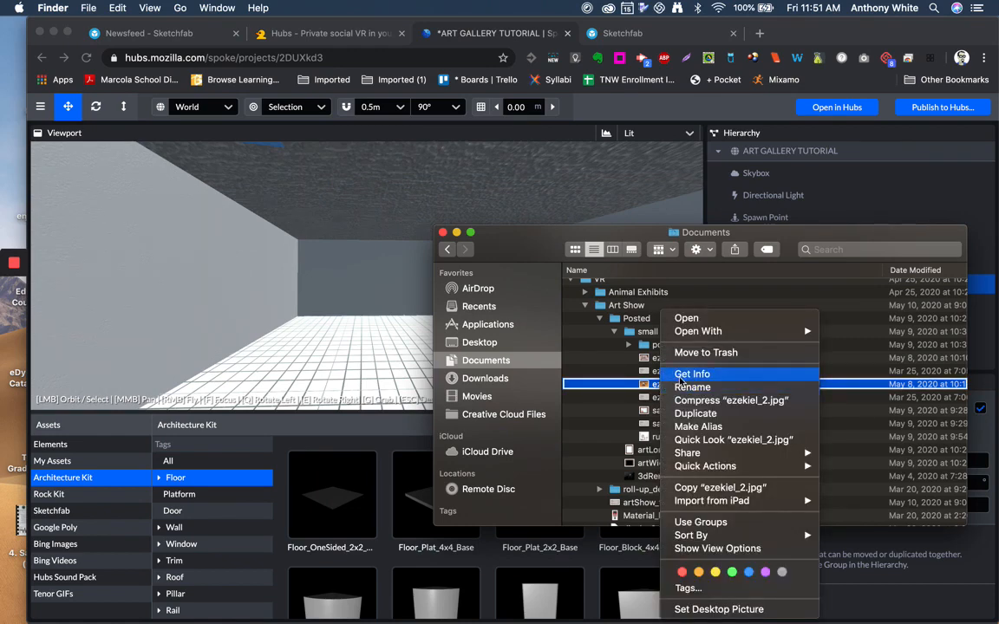
{"action": "left_click", "coordinate": [681, 376]}
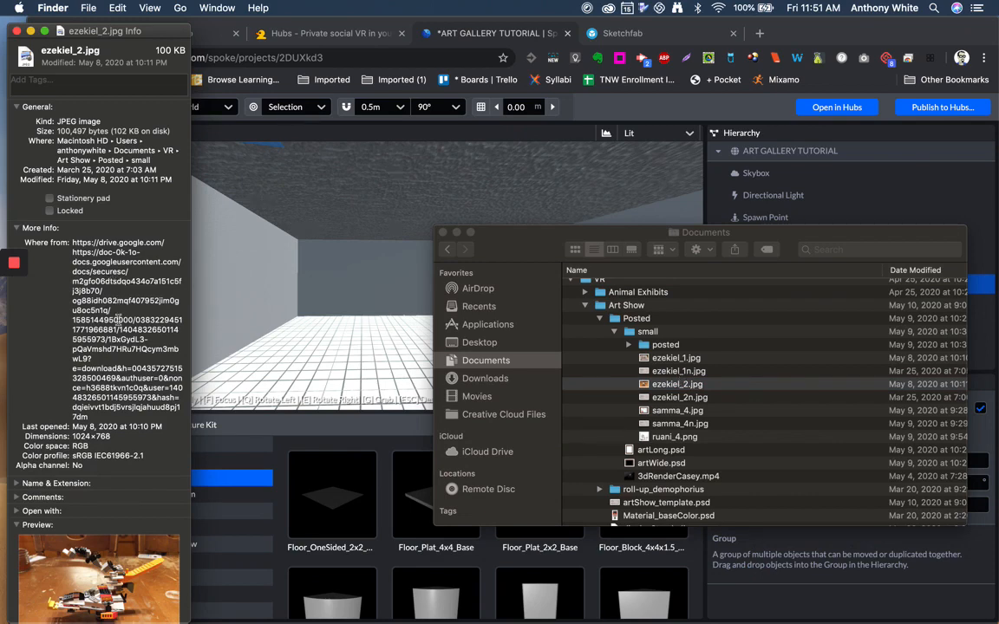
{"action": "scroll", "coordinate": [117, 319], "scroll_direction": "down", "scroll_amount": 3}
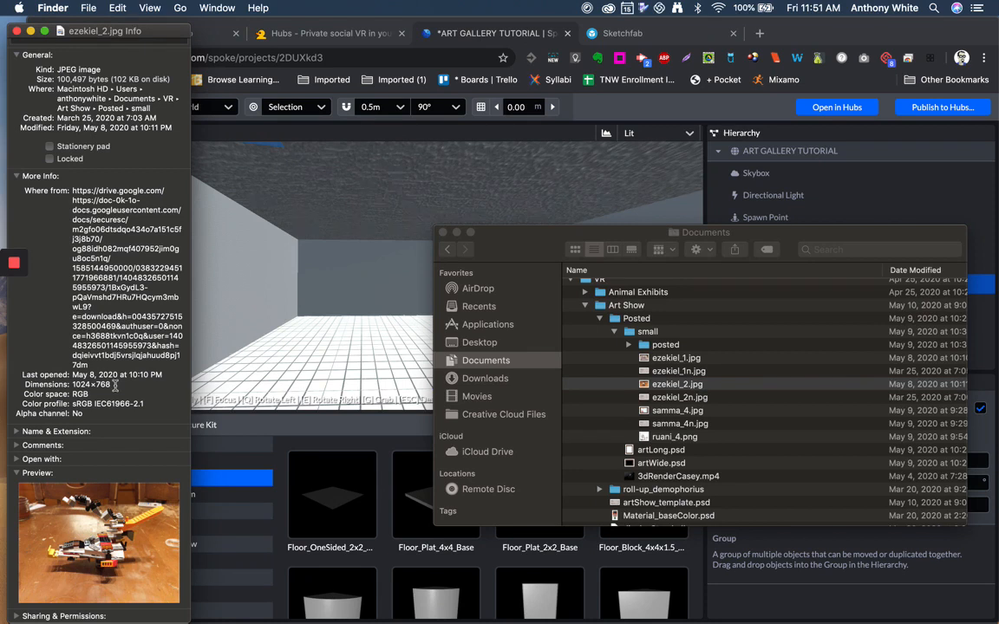
{"action": "left_click_drag", "start_coordinate": [114, 386], "coordinate": [66, 347]}
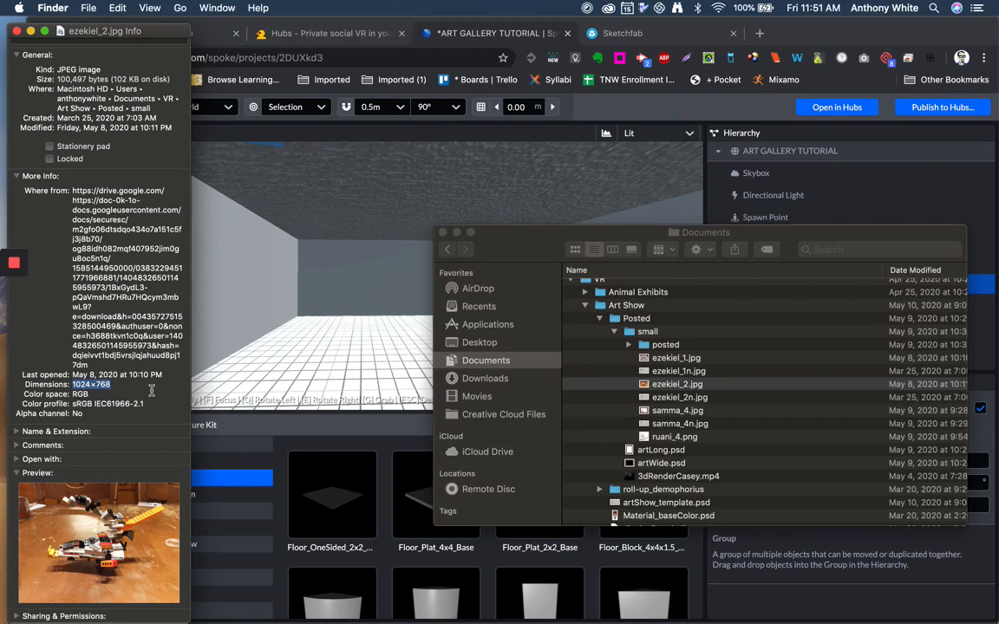
{"action": "left_click", "coordinate": [105, 387]}
{"action": "left_click_drag", "start_coordinate": [106, 388], "coordinate": [67, 384]}
{"action": "left_click", "coordinate": [17, 33]}
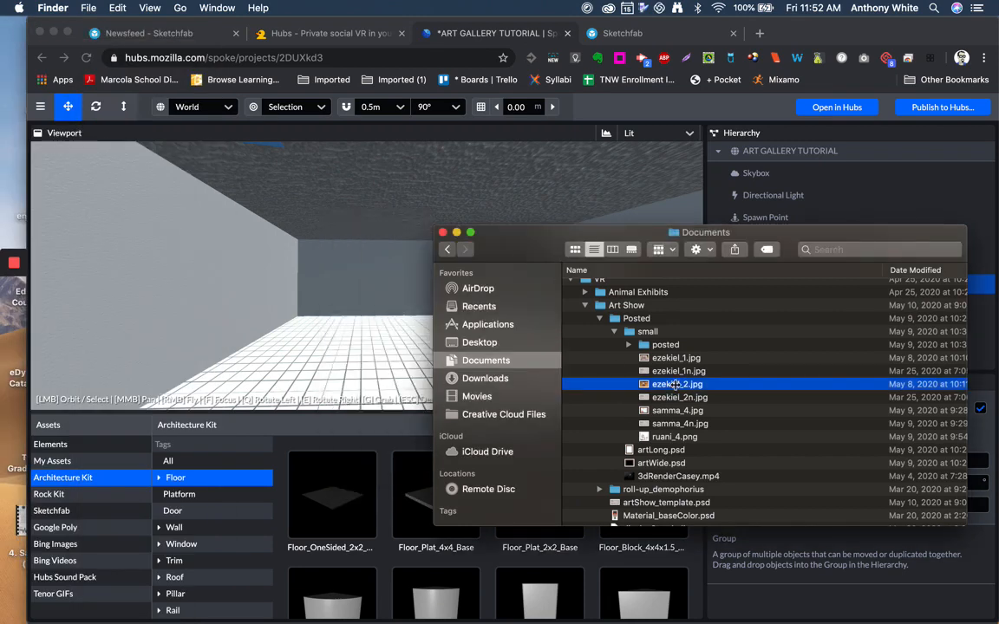
Return to Spoke, list My Assets, and look at the upload file chooser without choosing a file.
{"action": "left_click", "coordinate": [331, 386]}
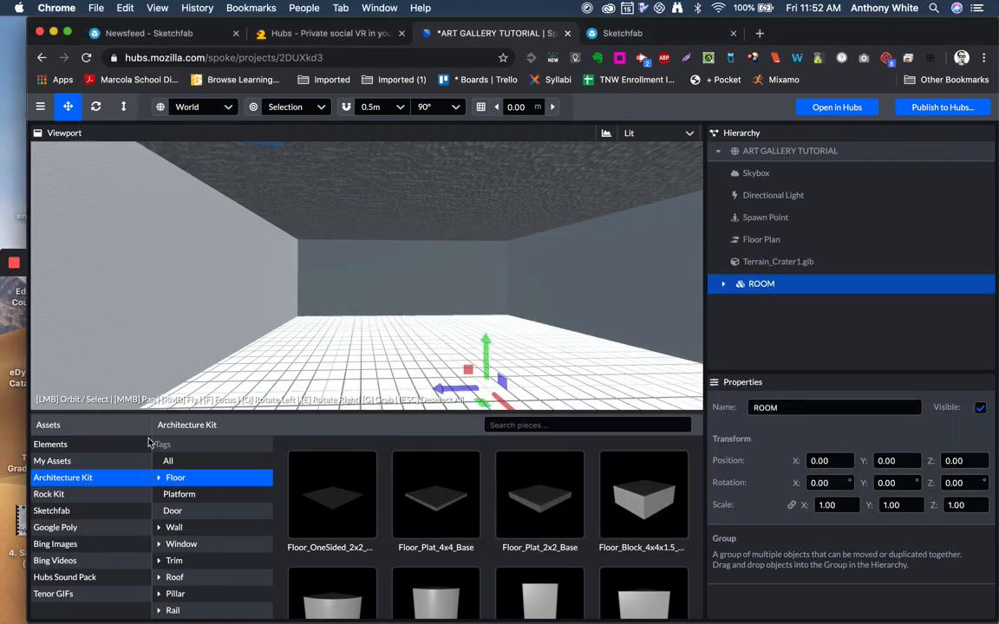
{"action": "left_click", "coordinate": [57, 461]}
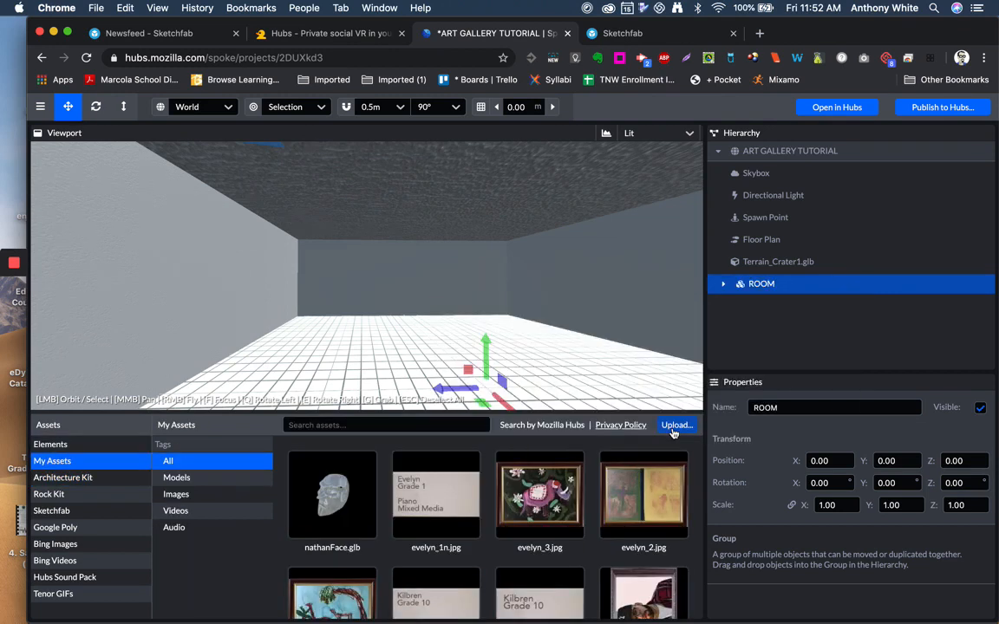
{"action": "left_click", "coordinate": [673, 425]}
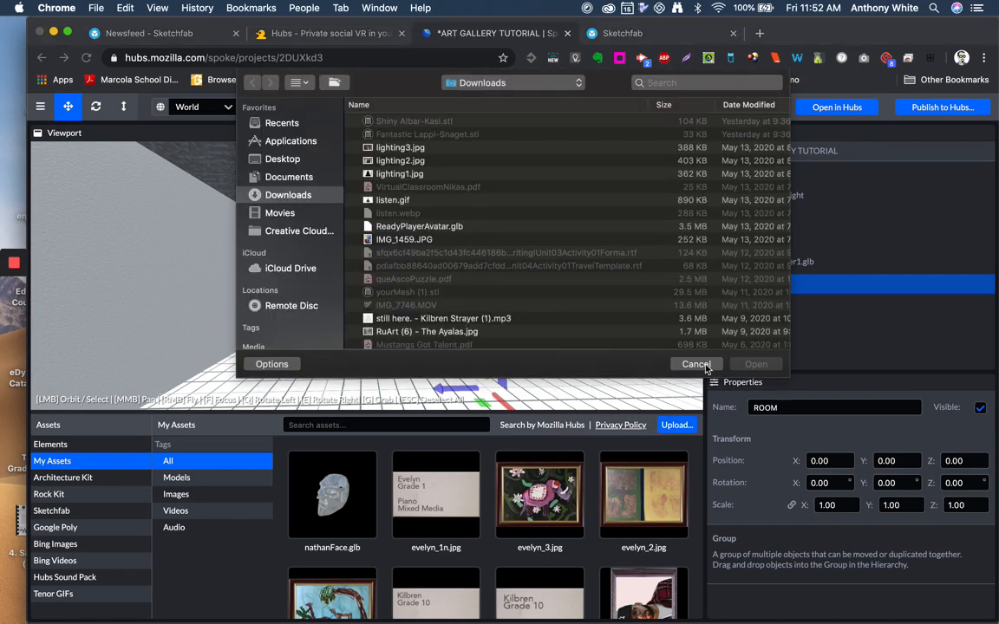
{"action": "left_click", "coordinate": [696, 364]}
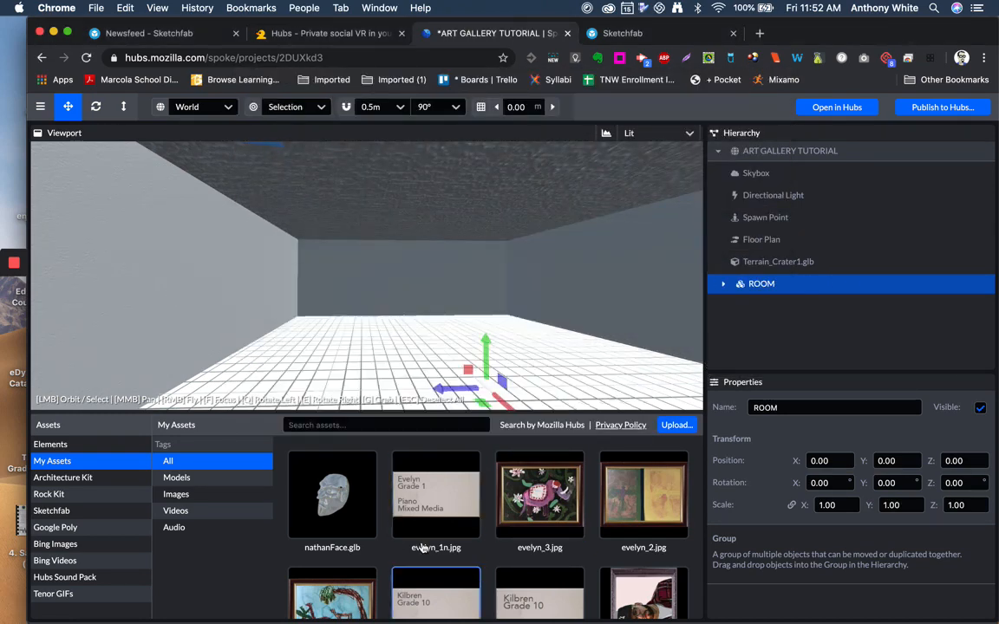
Bring ezekiel_2.jpg from Finder into the Spoke scene, placing it at about X -3.88, Y 1.47, Z 1.38.
{"action": "mouse_move", "coordinate": [207, 613]}
{"action": "left_click", "coordinate": [135, 602]}
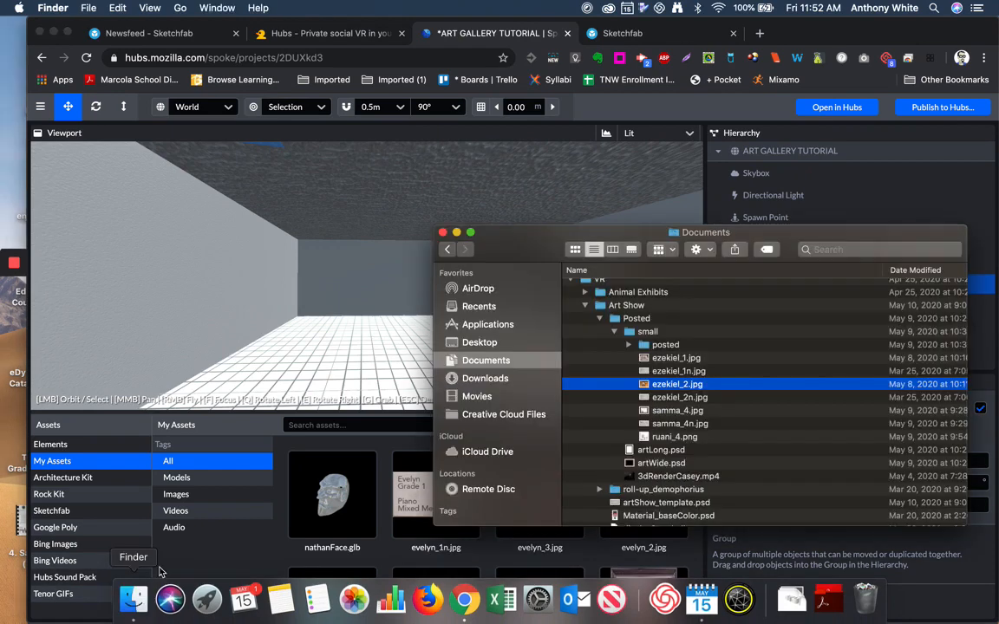
{"action": "left_click_drag", "start_coordinate": [659, 384], "coordinate": [341, 290]}
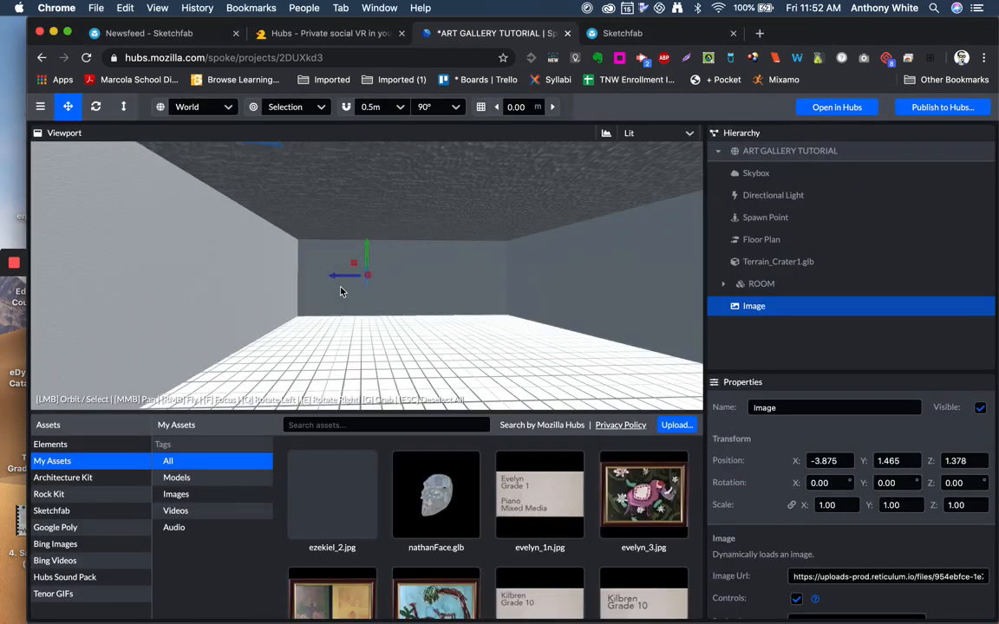
Rotate the placed image 90° about Y and move it slightly out from the wall to X -3.799.
{"action": "key", "text": "w"}
{"action": "mouse_move", "coordinate": [423, 300]}
{"action": "right_mouse_down"}
{"action": "mouse_move", "coordinate": [438, 269]}
{"action": "mouse_move", "coordinate": [442, 286]}
{"action": "mouse_move", "coordinate": [397, 310]}
{"action": "mouse_move", "coordinate": [406, 293]}
{"action": "mouse_move", "coordinate": [413, 302]}
{"action": "right_mouse_up"}
{"action": "key", "text": "w"}
{"action": "key", "text": "a"}
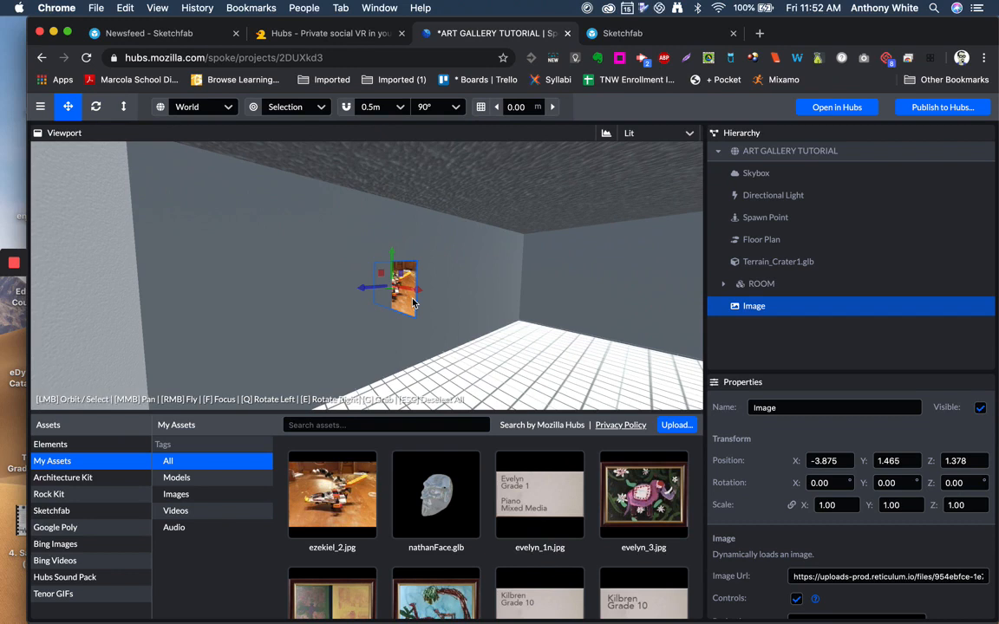
{"action": "key", "text": "q"}
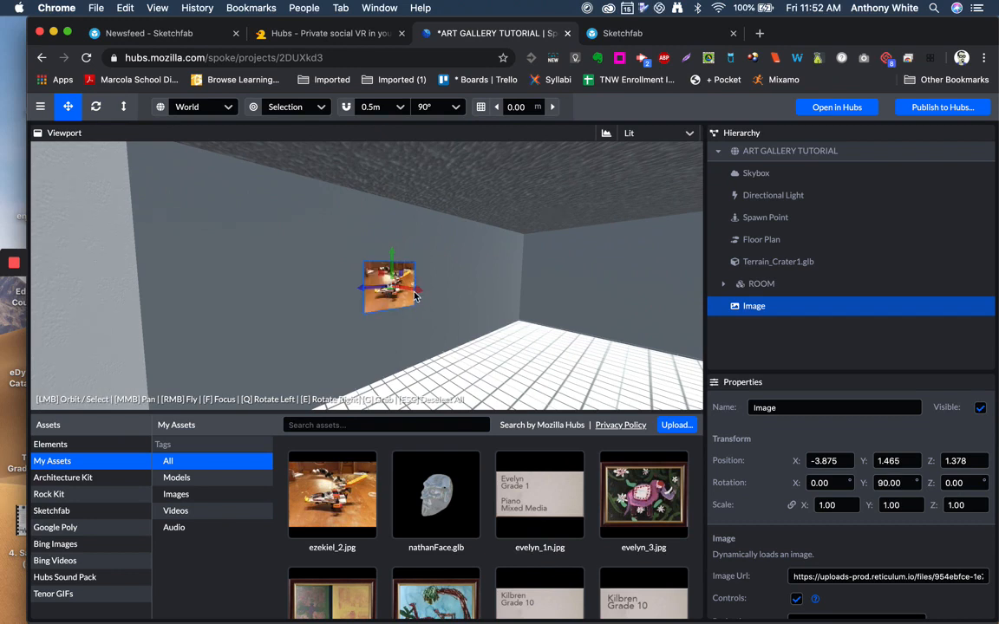
{"action": "left_click_drag", "start_coordinate": [416, 295], "coordinate": [431, 294]}
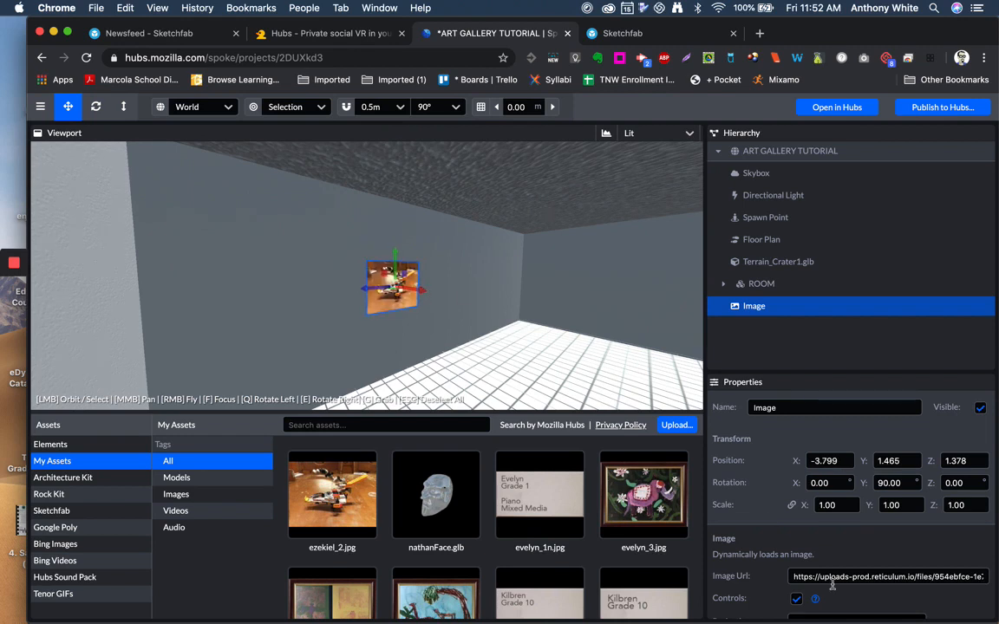
Try a scale of 3 on the image, and set its uniform scale to 2.
{"action": "left_click", "coordinate": [833, 508]}
{"action": "type", "text": "3"}
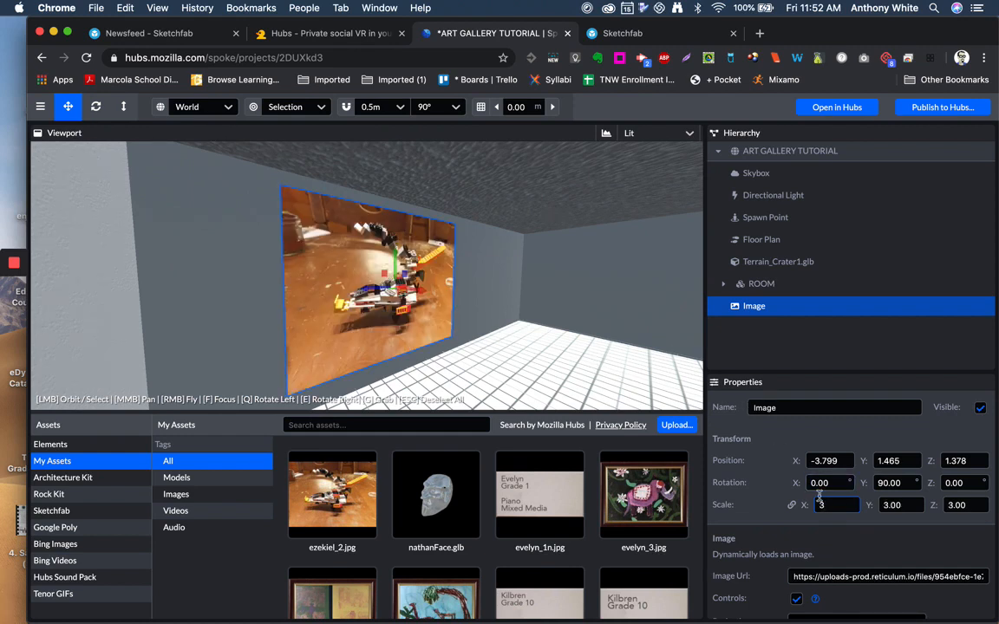
{"action": "type", "text": "2"}
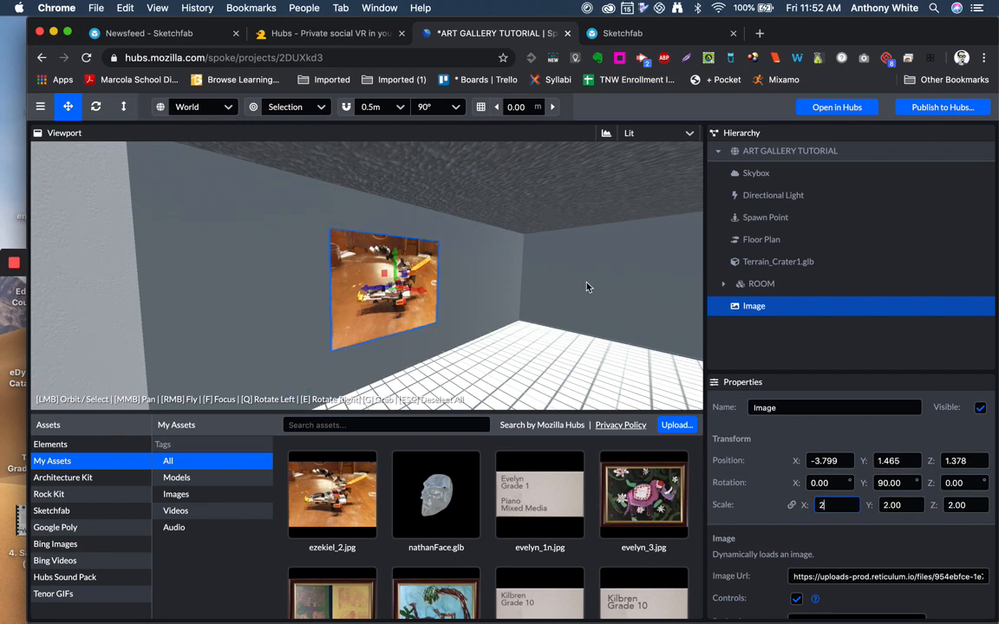
{"action": "key", "text": "Return"}
{"action": "left_click", "coordinate": [486, 357]}
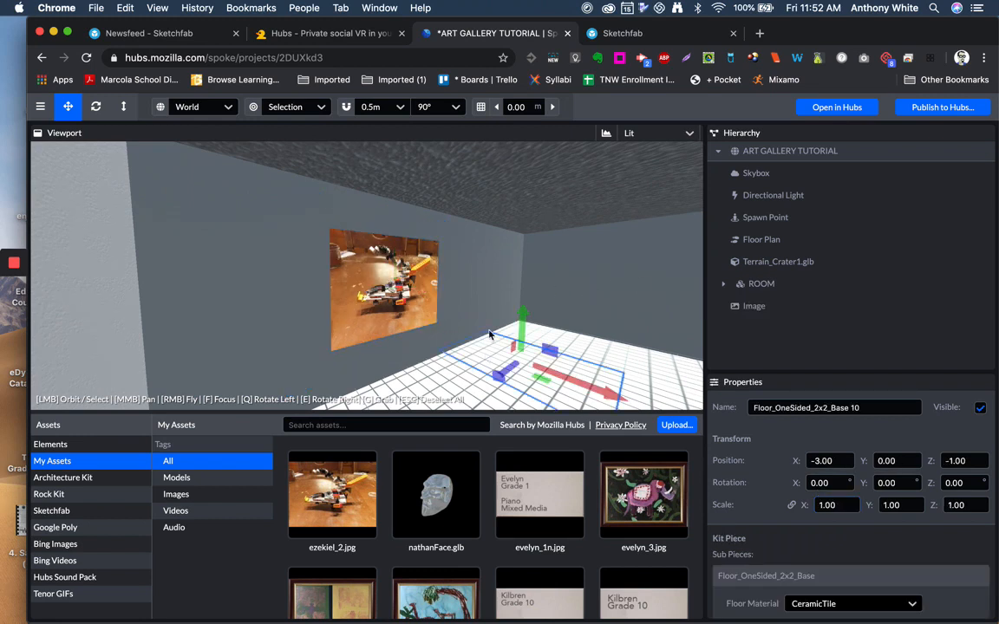
Examine the enlarged image on the wall from up close.
{"action": "right_click_drag", "start_coordinate": [490, 334], "coordinate": [381, 287]}
{"action": "key", "text": "w"}
{"action": "key", "text": "w"}
{"action": "key", "text": "d"}
{"action": "key", "text": "w"}
{"action": "key", "text": "s"}
{"action": "right_click_drag", "start_coordinate": [494, 303], "coordinate": [494, 303]}
{"action": "key", "text": "s"}
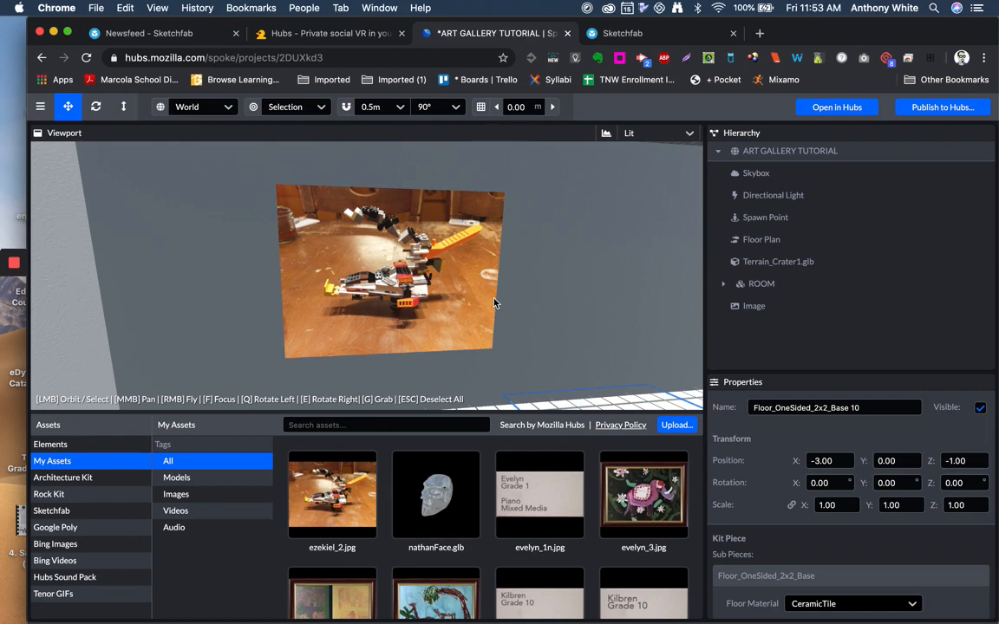
Switch to Finder, preview the framed artwork Aden_2.jpg in the posted folder, and return to Spoke.
{"action": "key", "text": "super+Tab"}
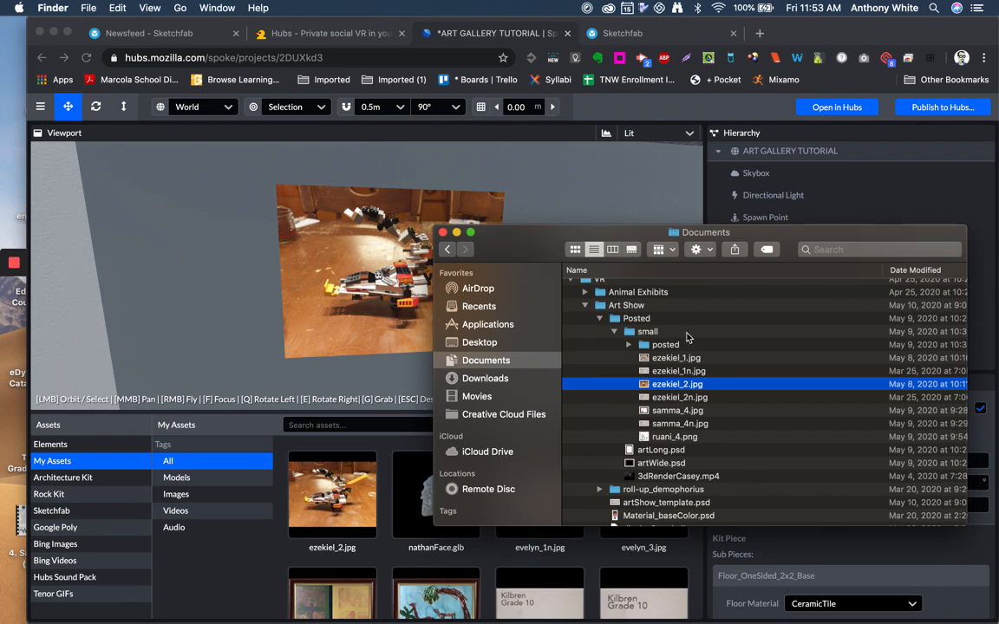
{"action": "left_click", "coordinate": [627, 347]}
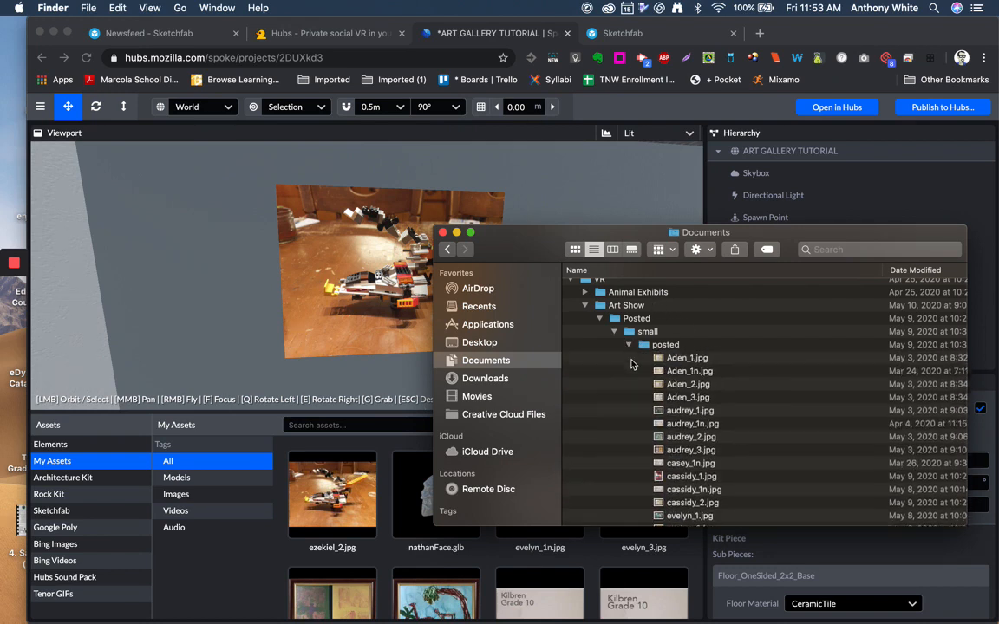
{"action": "left_click", "coordinate": [656, 387]}
{"action": "key", "text": "space"}
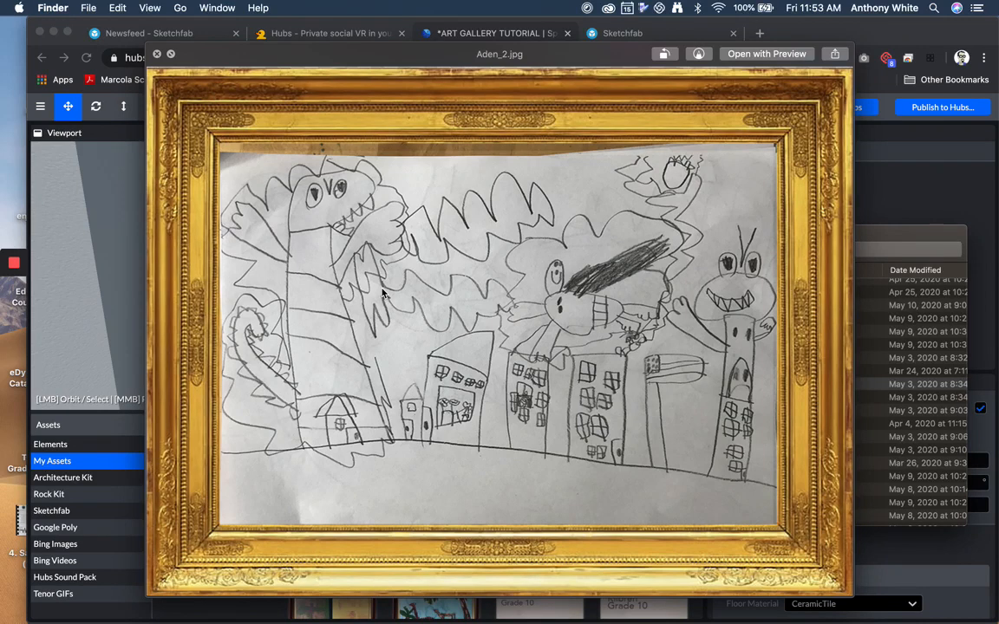
{"action": "key", "text": "space"}
{"action": "left_click", "coordinate": [171, 259]}
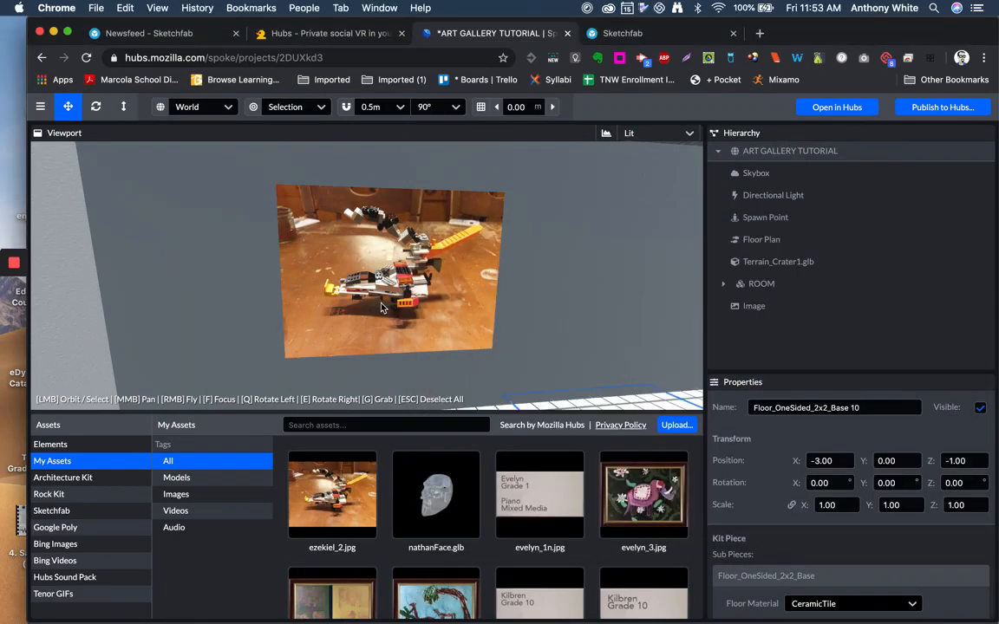
Browse the Videos and Models categories of My Assets.
{"action": "mouse_move", "coordinate": [679, 490]}
{"action": "left_click", "coordinate": [208, 519]}
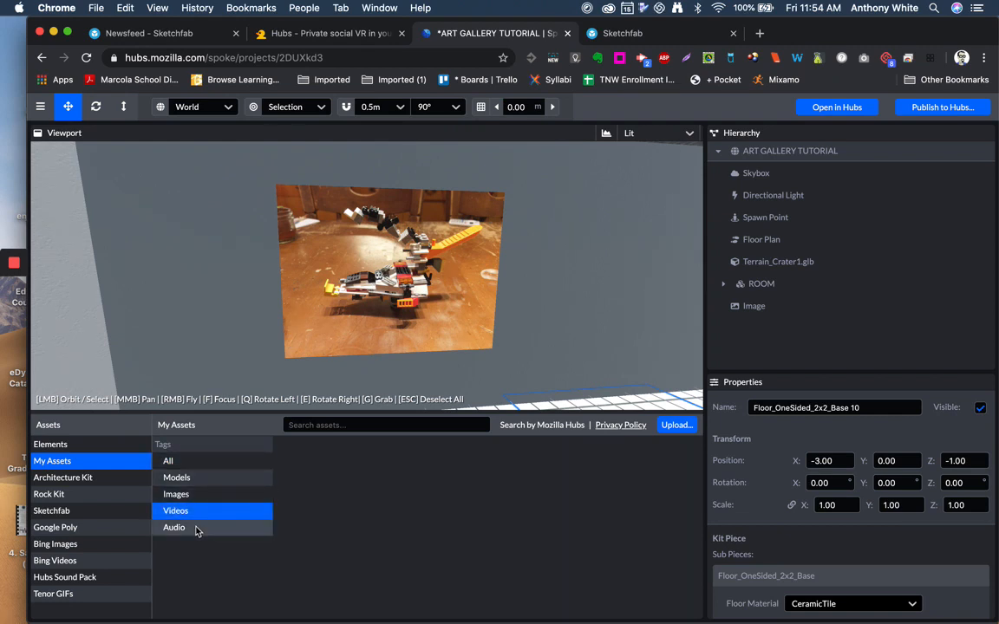
{"action": "left_click", "coordinate": [198, 479]}
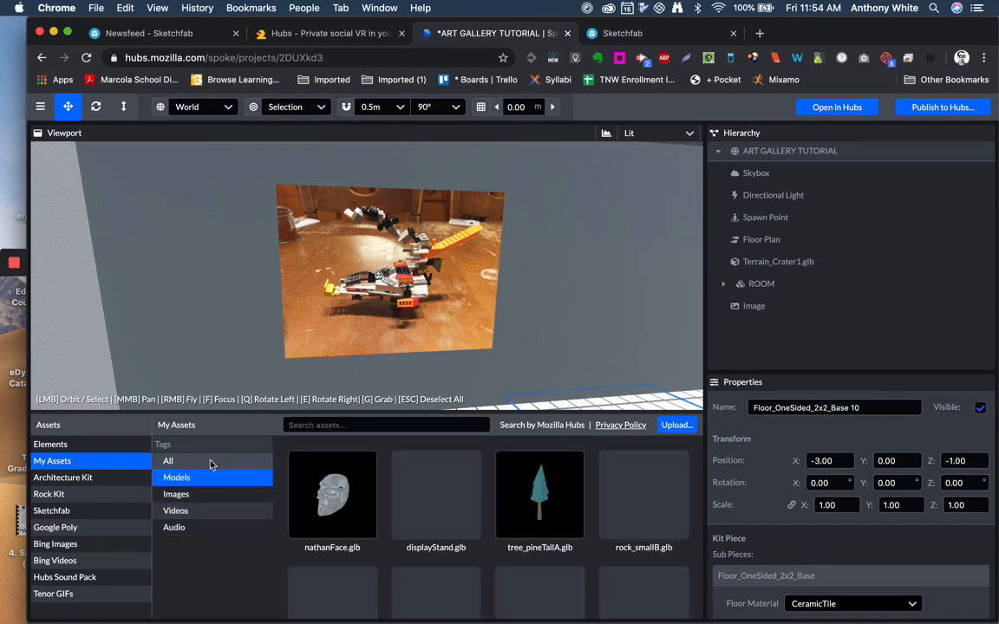
Place a Video element on the wall beside the Lego artwork image, rotated 90° to lie along the wall.
{"action": "mouse_move", "coordinate": [305, 533]}
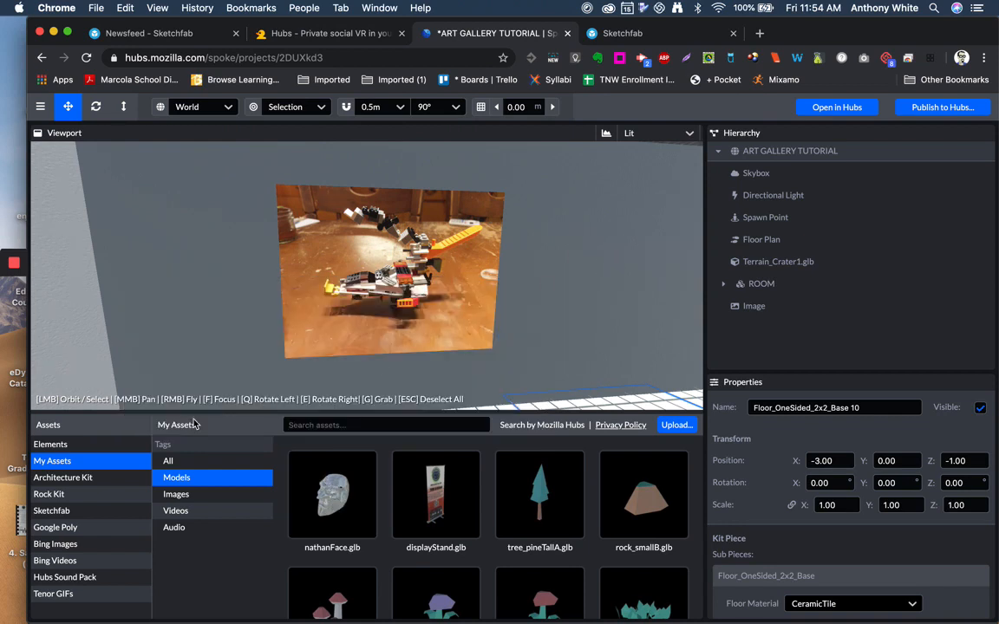
{"action": "left_click", "coordinate": [168, 462]}
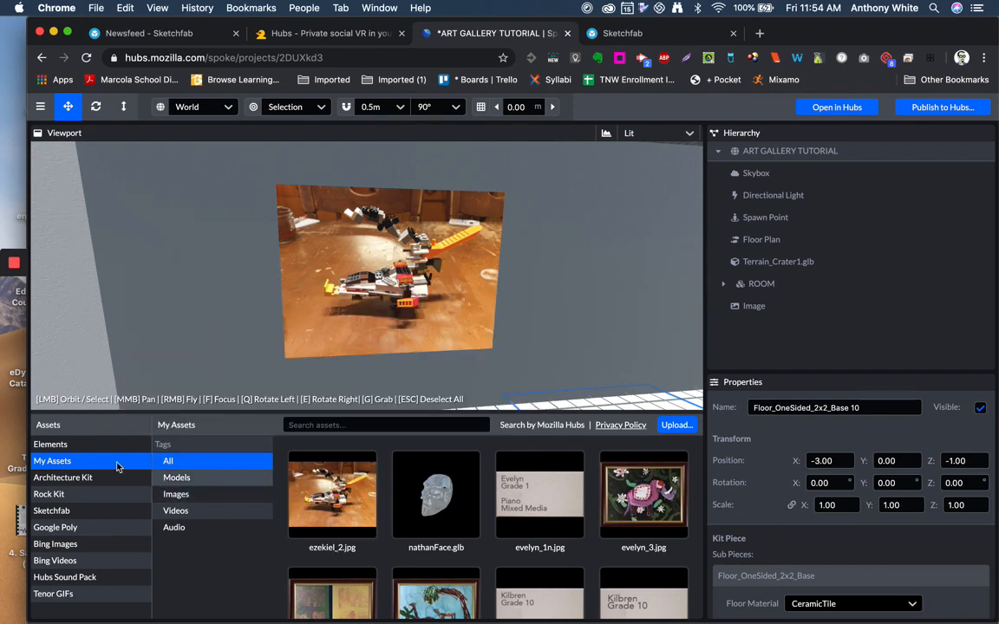
{"action": "left_click", "coordinate": [110, 446]}
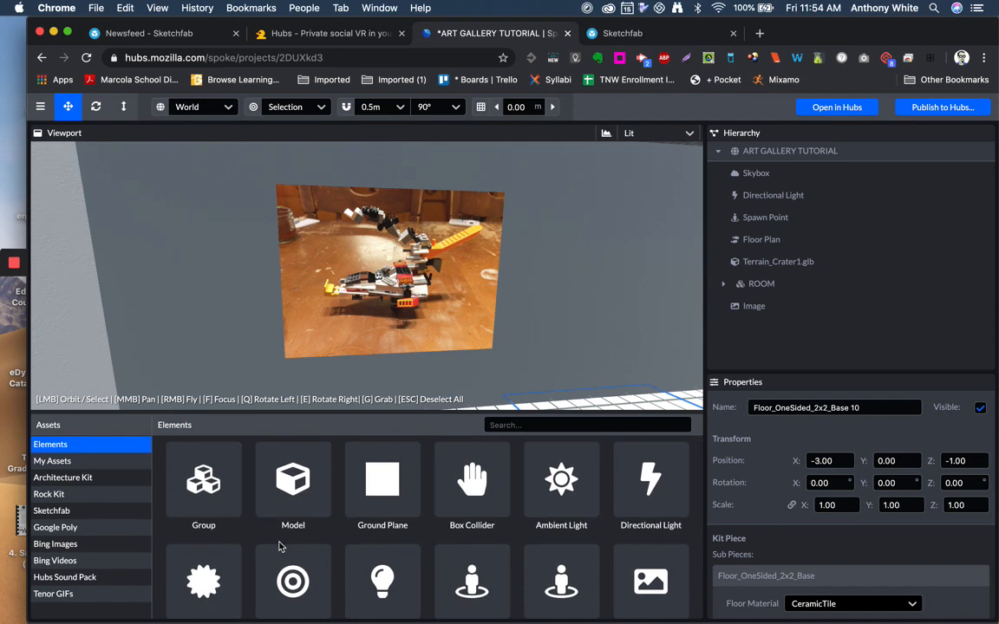
{"action": "scroll", "coordinate": [279, 546], "scroll_direction": "down", "scroll_amount": 3}
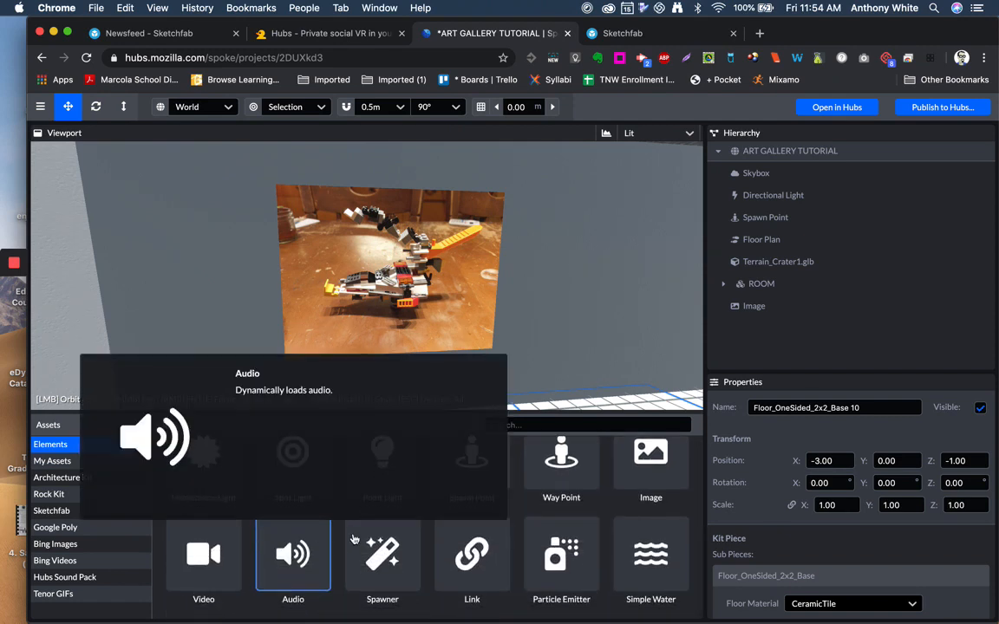
{"action": "left_click", "coordinate": [202, 555]}
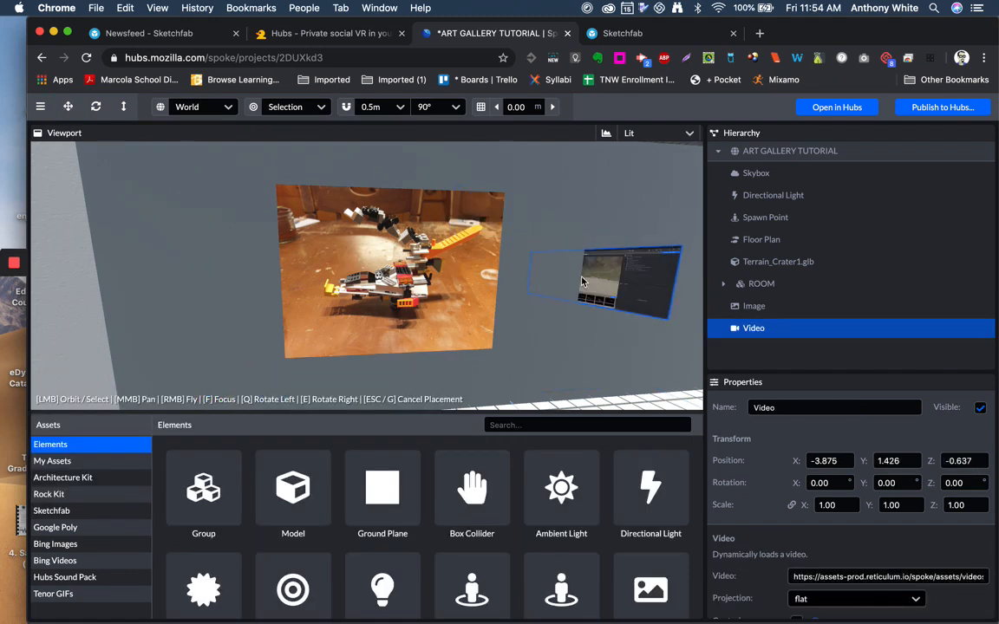
{"action": "key", "text": "q"}
{"action": "left_click", "coordinate": [605, 299]}
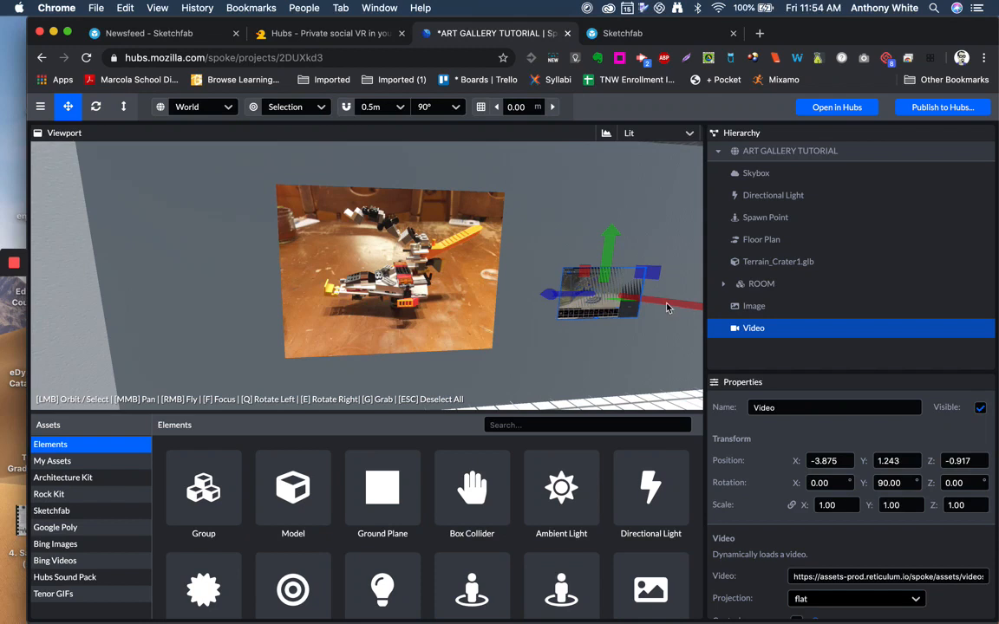
Nudge the video off the wall to X -3.858, and flip it around and back to a Y rotation of 90°.
{"action": "left_click_drag", "start_coordinate": [666, 307], "coordinate": [665, 309]}
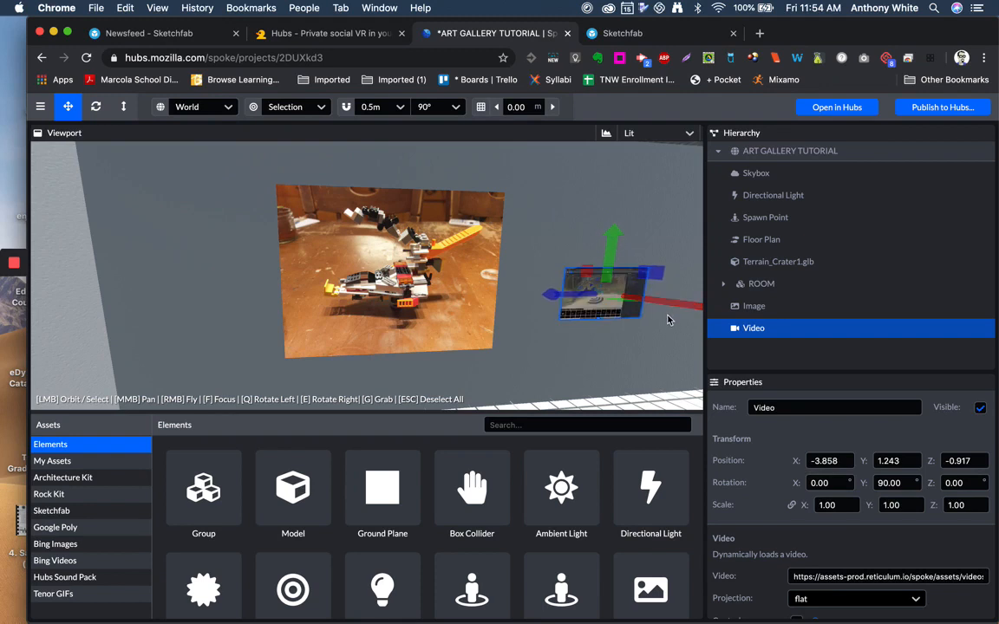
{"action": "key", "text": "q"}
{"action": "key", "text": "q"}
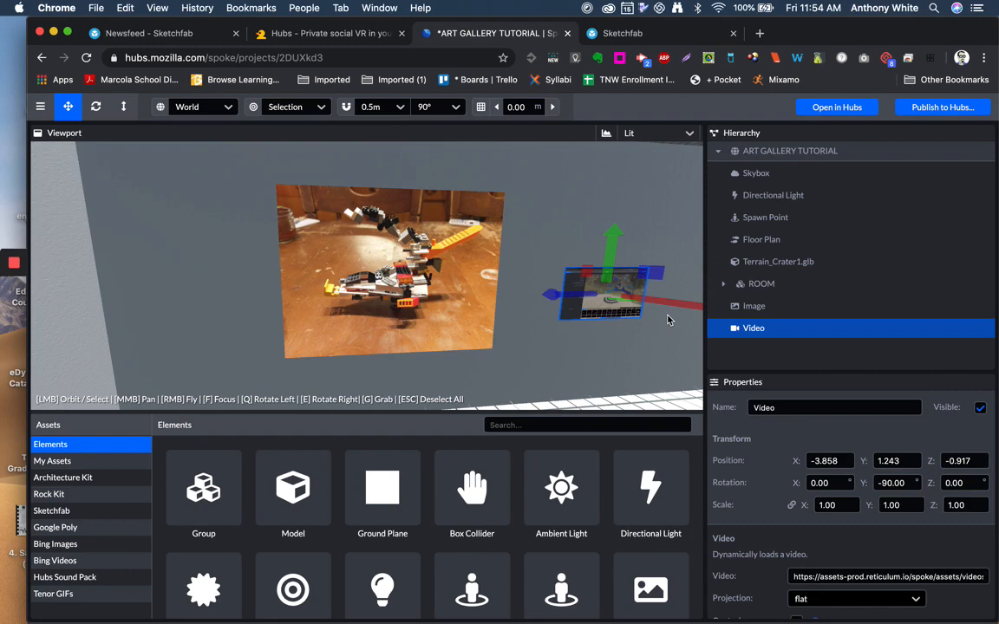
{"action": "key", "text": "q"}
{"action": "key", "text": "q"}
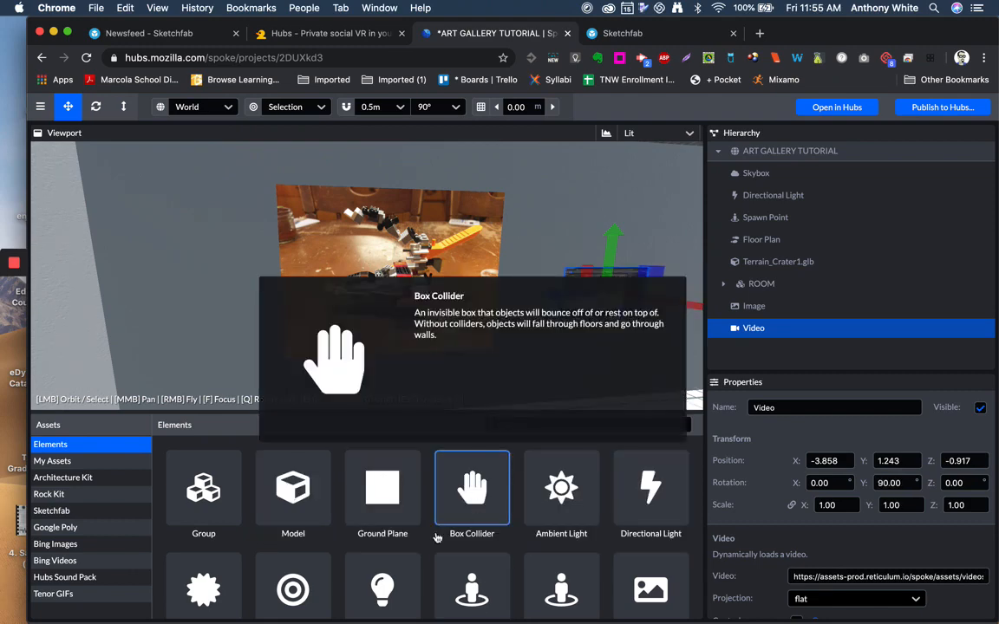
Examine the selected video's source URL through to its file extension.
{"action": "scroll", "coordinate": [387, 572], "scroll_direction": "down", "scroll_amount": 3}
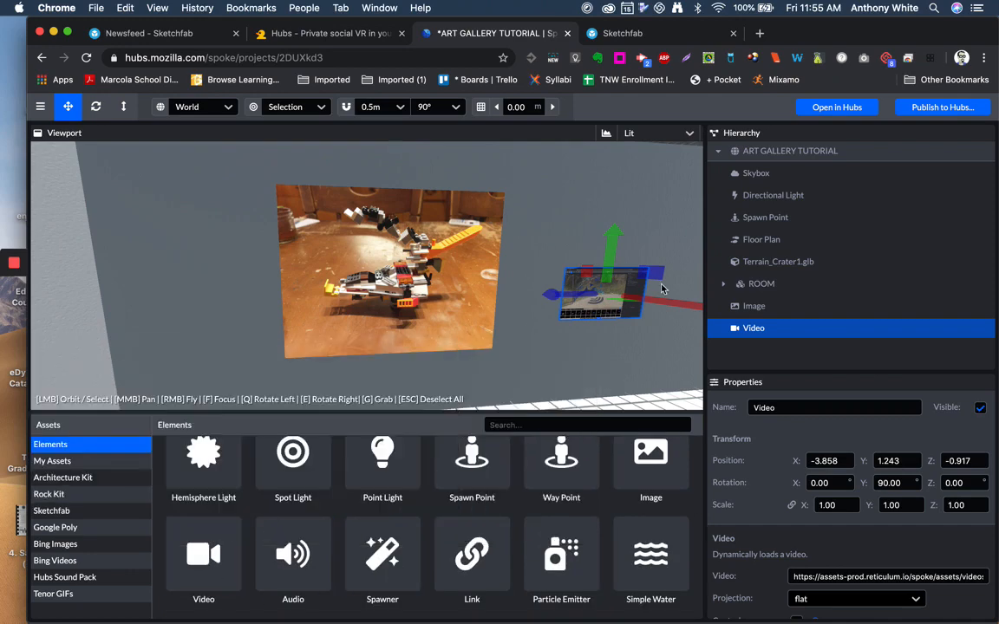
{"action": "left_click", "coordinate": [807, 576]}
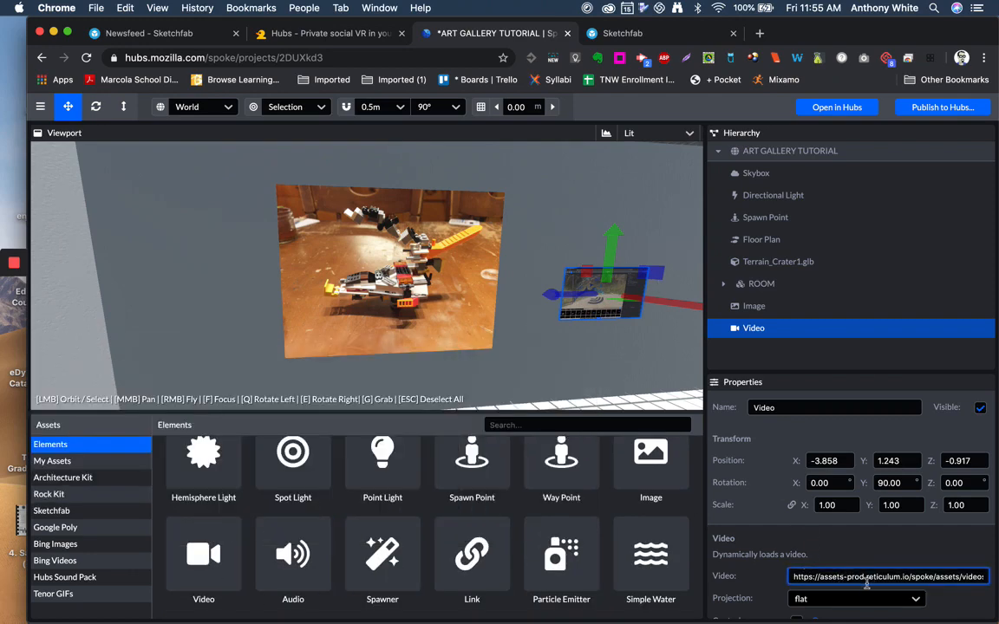
{"action": "left_click_drag", "start_coordinate": [848, 576], "coordinate": [991, 575]}
{"action": "left_click", "coordinate": [968, 577]}
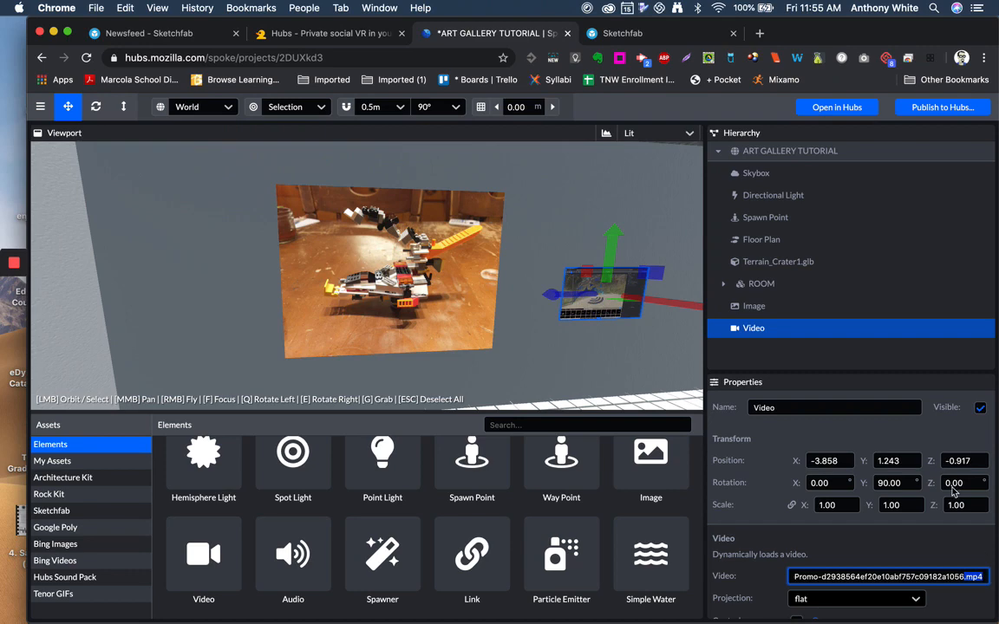
Load flipgrid.com in the Sketchfab browser tab and enter the educator area.
{"action": "left_click", "coordinate": [708, 35]}
{"action": "left_click", "coordinate": [420, 58]}
{"action": "type", "text": "flip"}
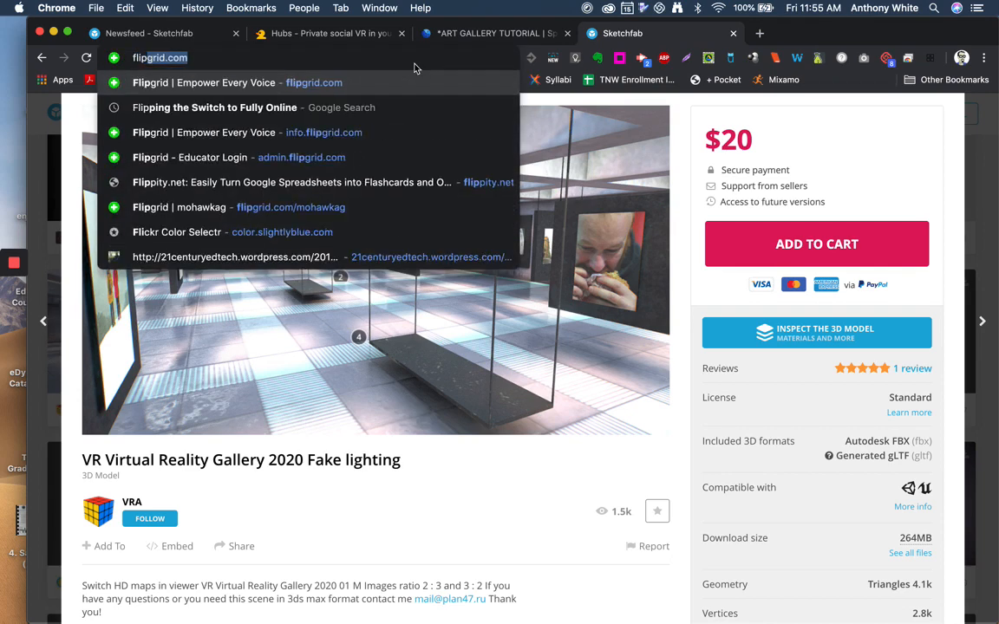
{"action": "key", "text": "Return"}
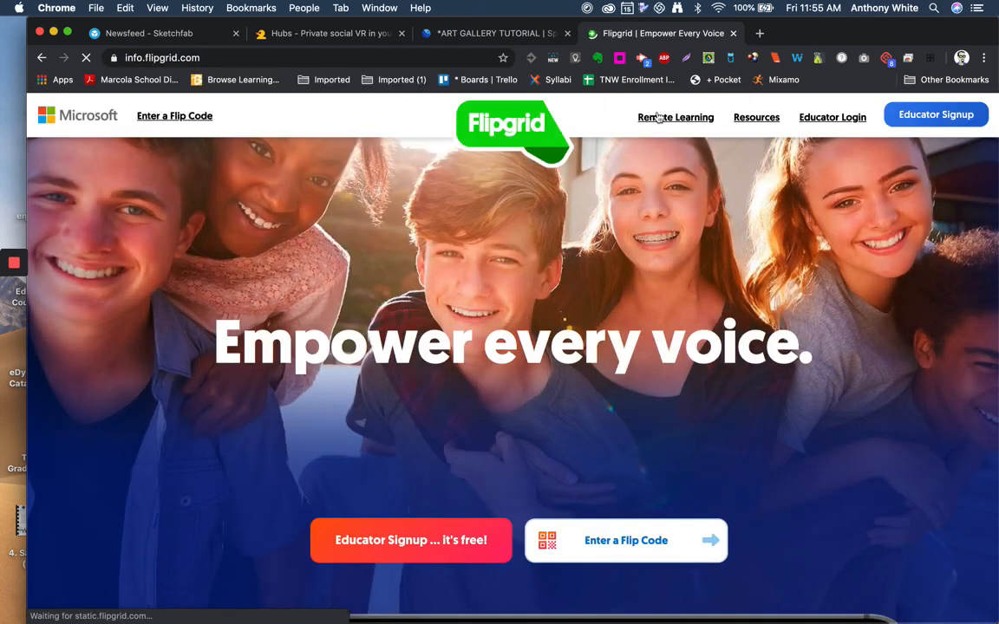
{"action": "left_click", "coordinate": [835, 124]}
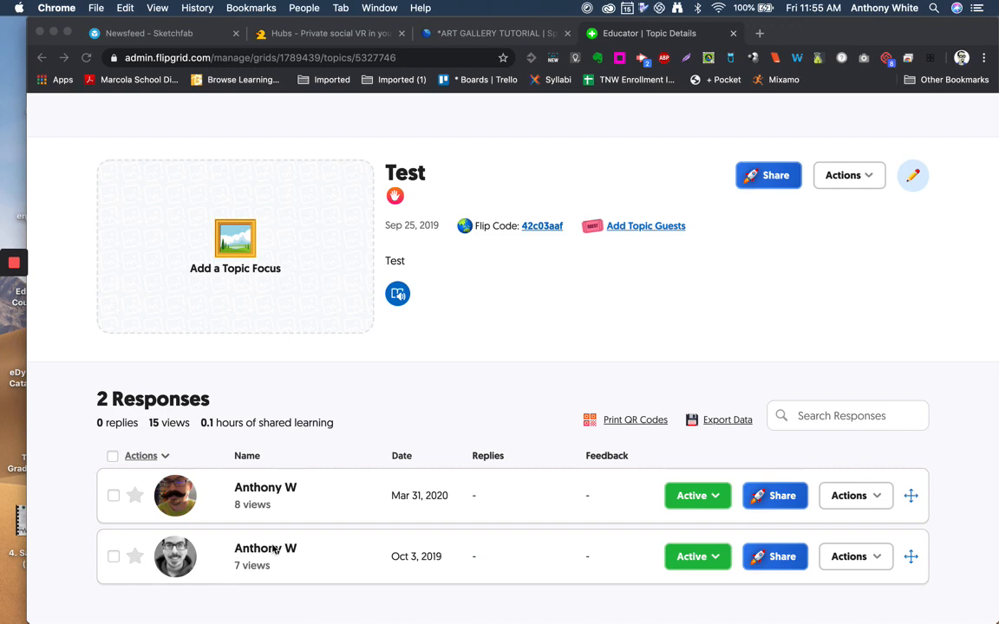
Play a moment of the Oct 3, 2019 response in the Test topic, view its sharing options, and close it.
{"action": "left_click", "coordinate": [257, 549]}
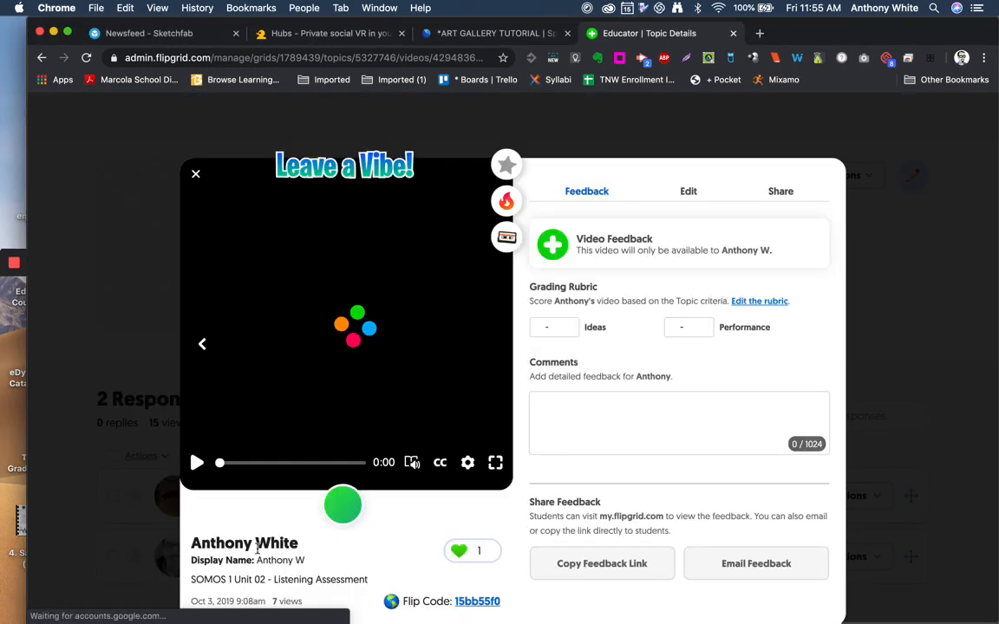
{"action": "left_click", "coordinate": [199, 462]}
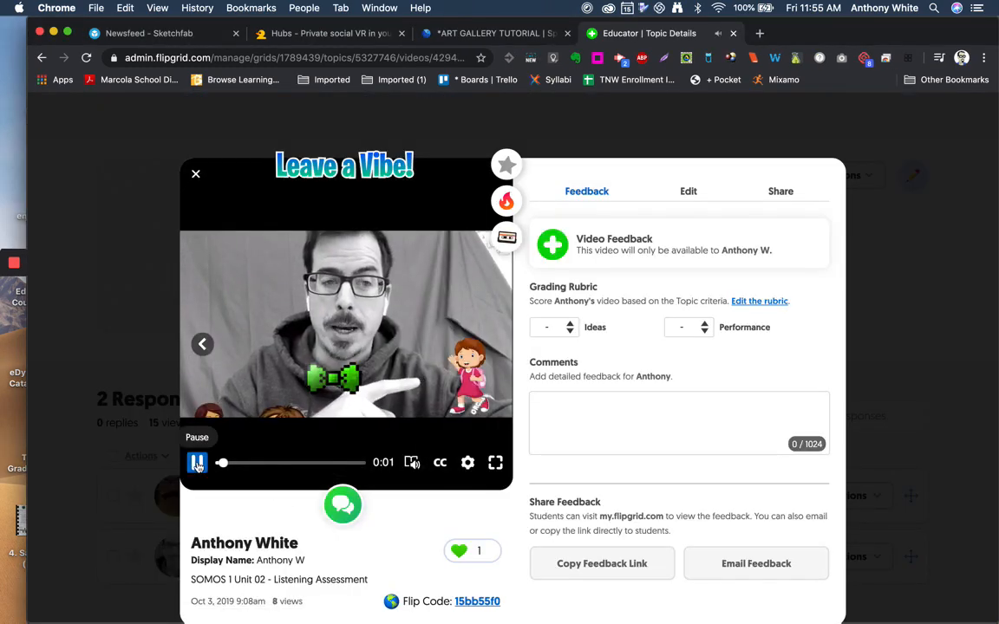
{"action": "left_click", "coordinate": [198, 464]}
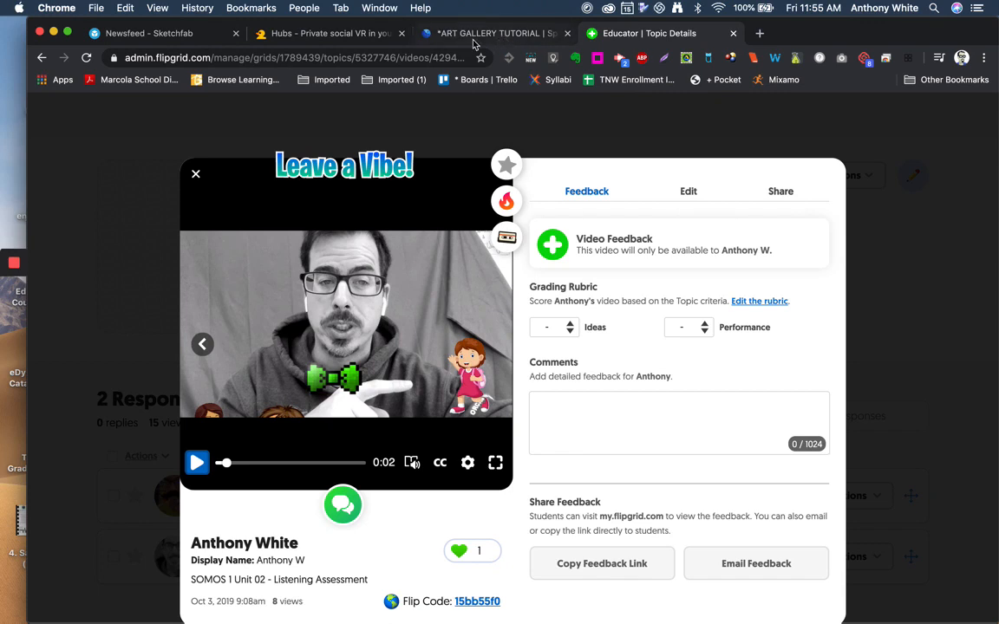
{"action": "left_click", "coordinate": [781, 195]}
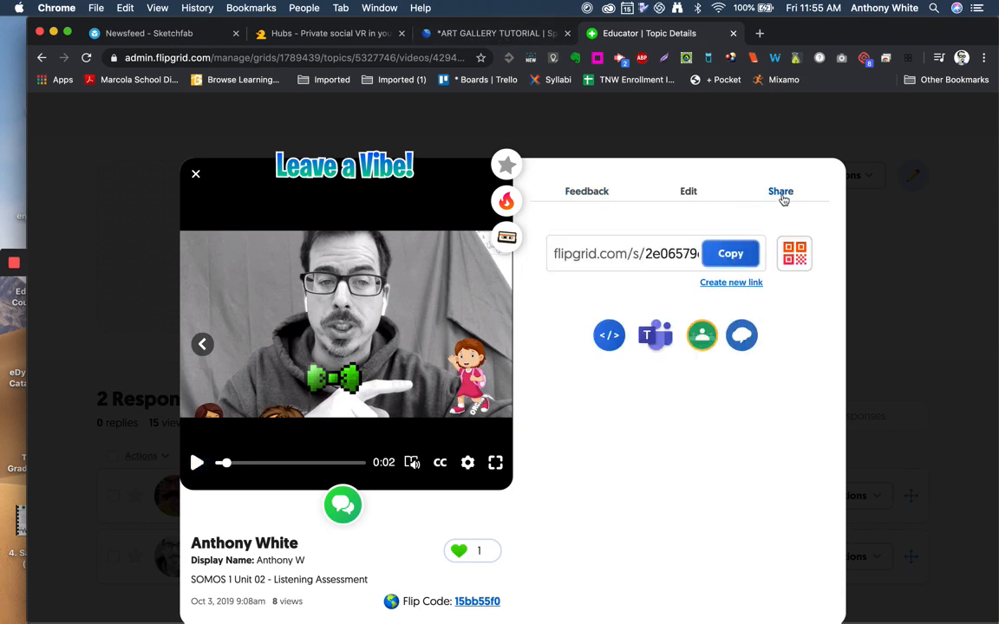
{"action": "left_click", "coordinate": [881, 204]}
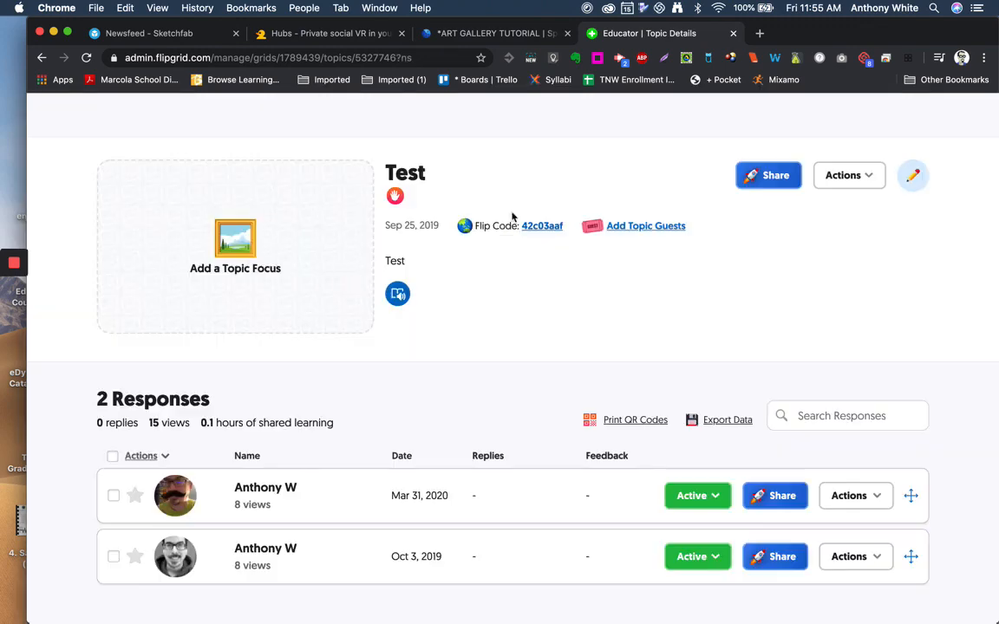
Request the video download of the Oct 3, 2019 response and copy the download link's address.
{"action": "scroll", "coordinate": [293, 516], "scroll_direction": "down", "scroll_amount": 2}
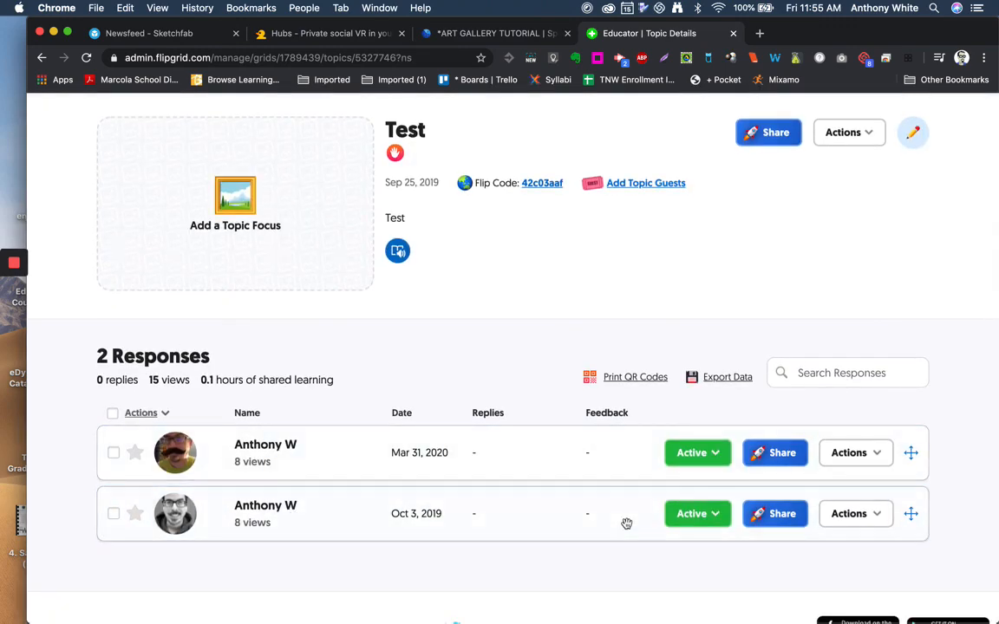
{"action": "left_click", "coordinate": [871, 514]}
{"action": "scroll", "coordinate": [871, 514], "scroll_direction": "down", "scroll_amount": 2}
{"action": "scroll", "coordinate": [871, 513], "scroll_direction": "down", "scroll_amount": 1}
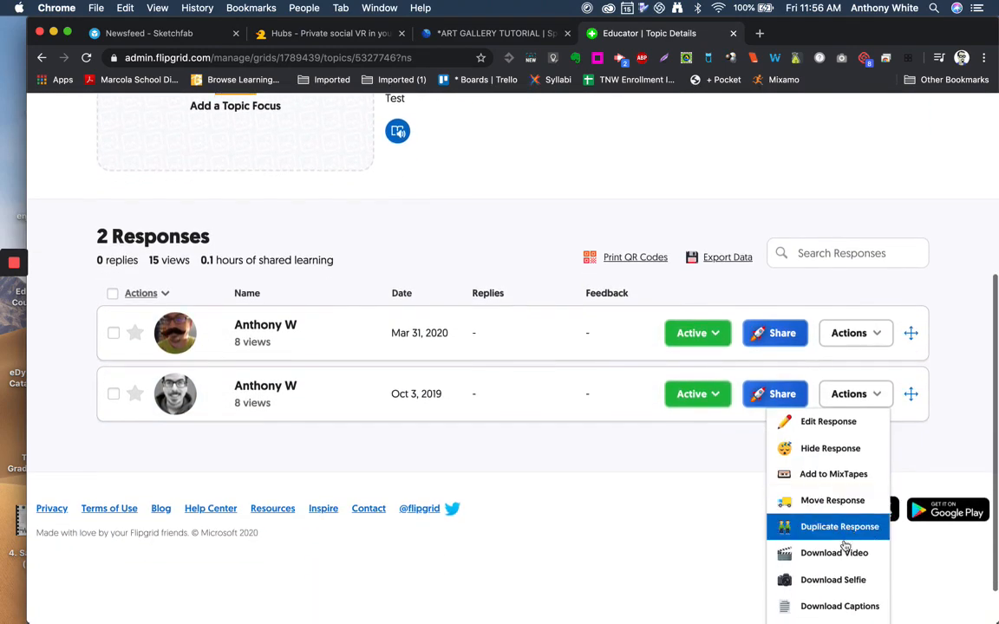
{"action": "left_click", "coordinate": [842, 553]}
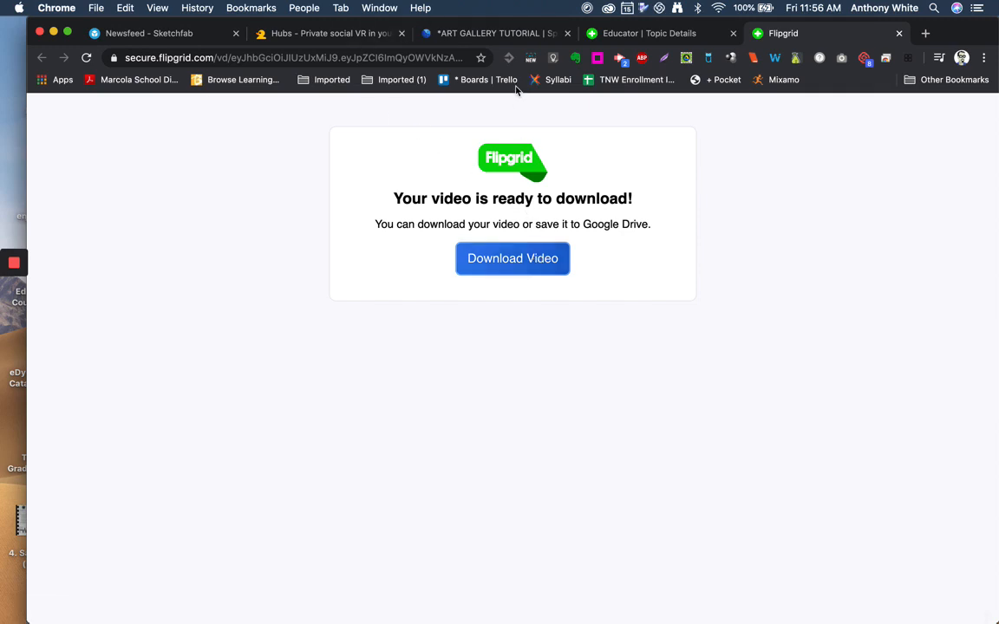
{"action": "right_click", "coordinate": [510, 263]}
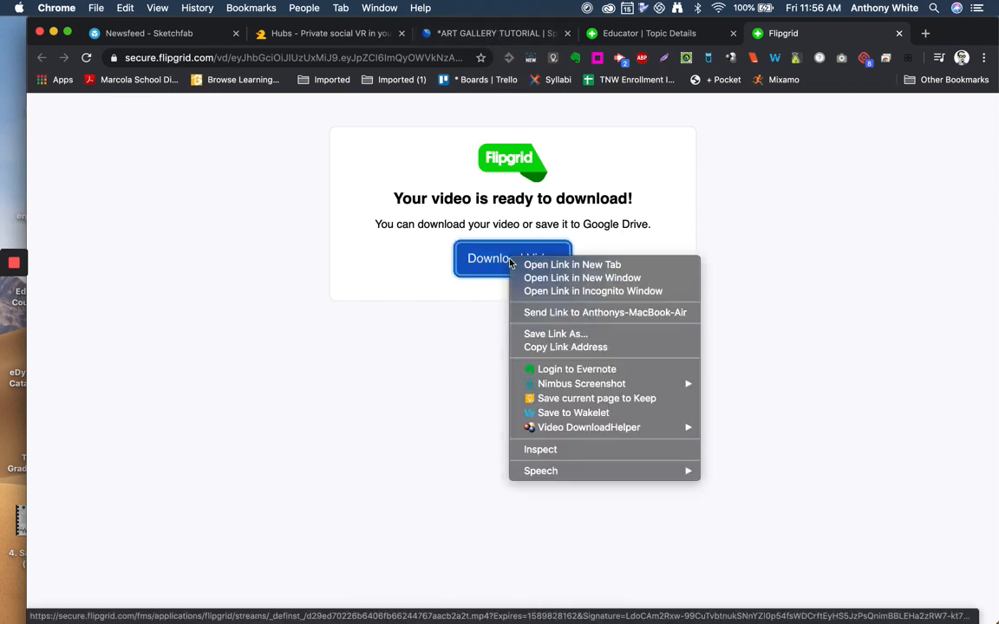
{"action": "left_click", "coordinate": [534, 348]}
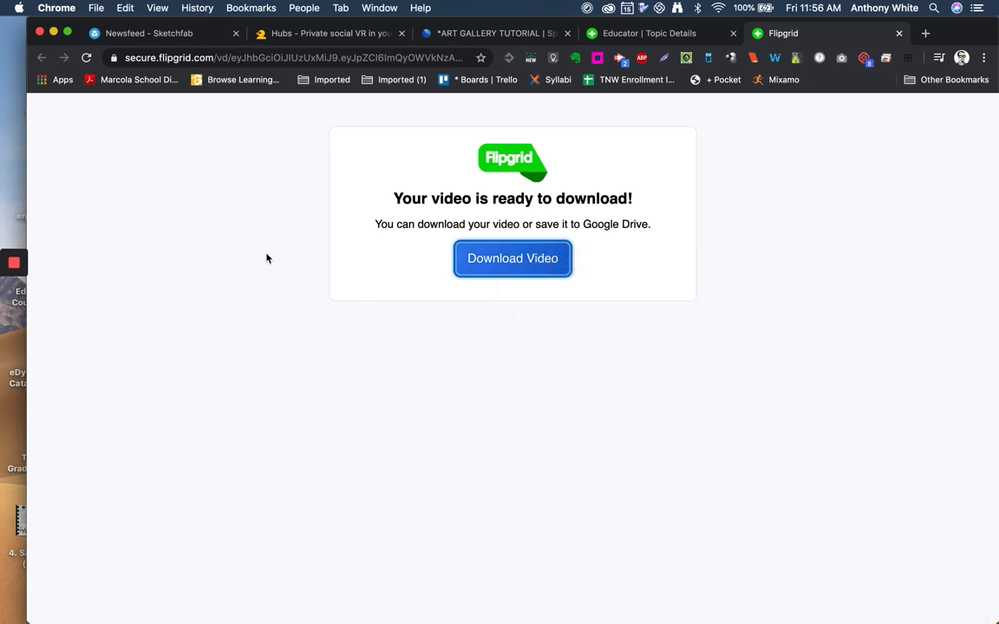
Switch to TextEdit, paste the download link into a new document, and copy only the part ending in .mp4.
{"action": "mouse_move", "coordinate": [13, 265]}
{"action": "left_click", "coordinate": [15, 296]}
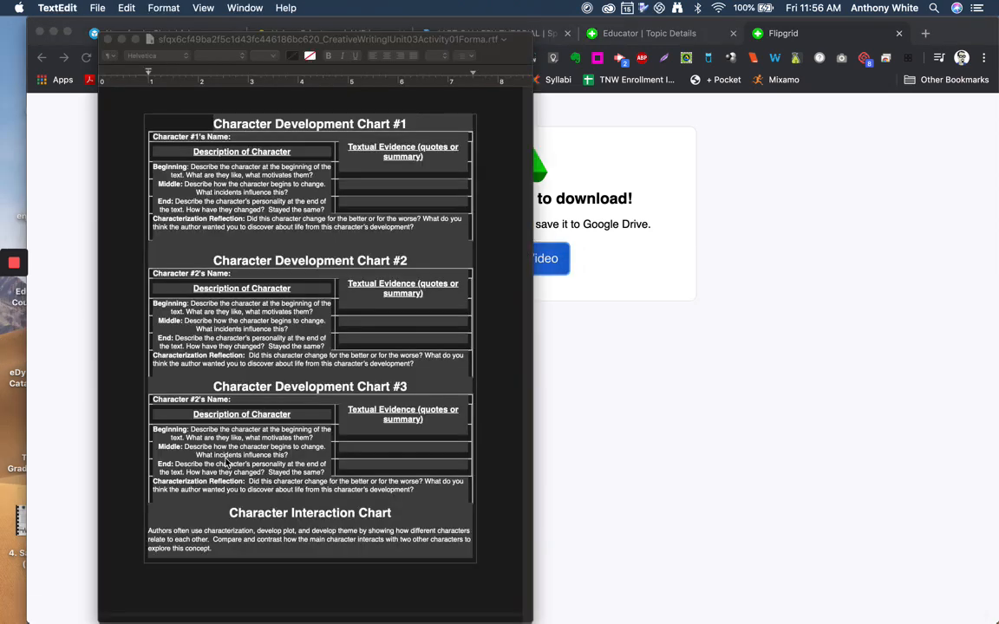
{"action": "left_click", "coordinate": [250, 39]}
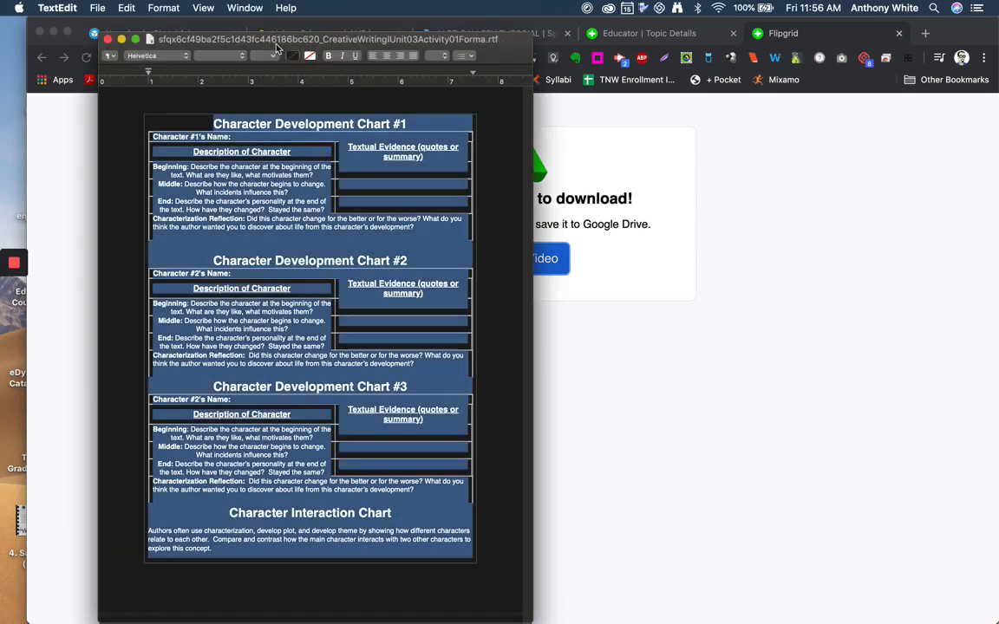
{"action": "key", "text": "super+n"}
{"action": "key", "text": "super+v"}
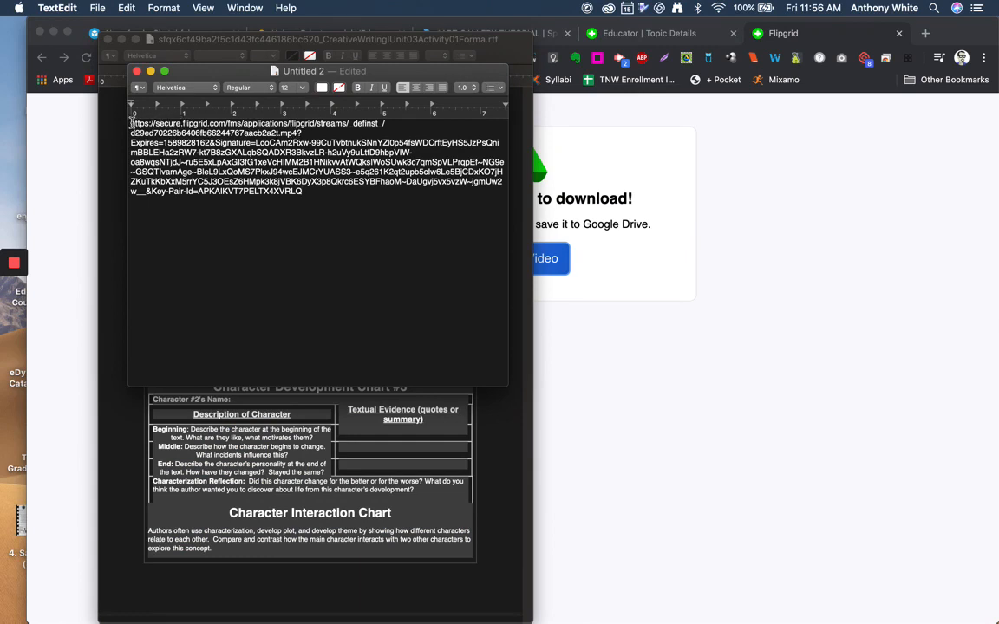
{"action": "left_click_drag", "start_coordinate": [130, 122], "coordinate": [296, 135]}
{"action": "key", "text": "super+c"}
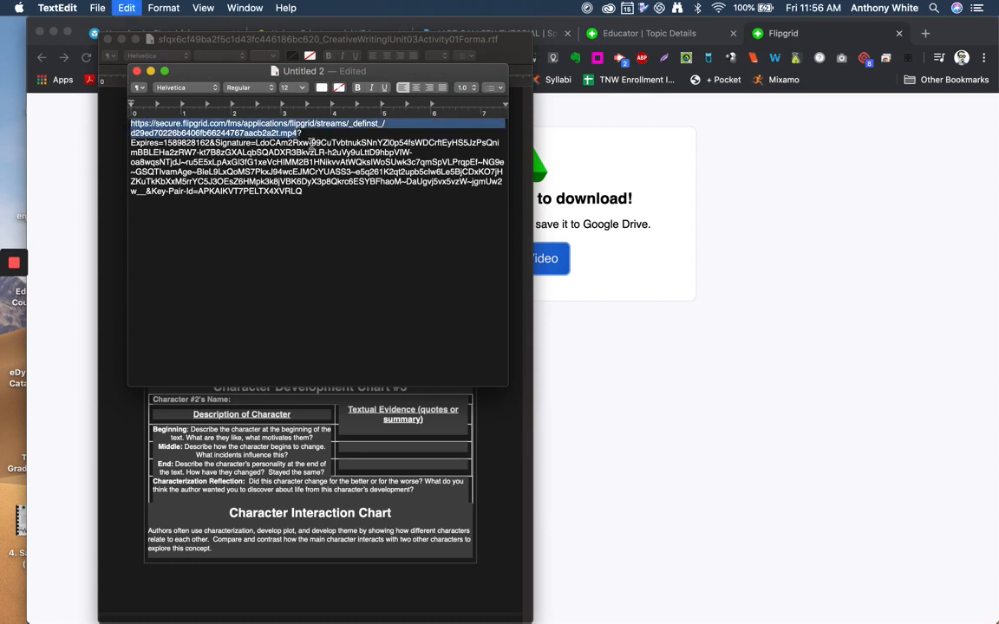
Return to the Spoke project and replace the video's source URL with the copied Flipgrid .mp4 link.
{"action": "left_click", "coordinate": [520, 33]}
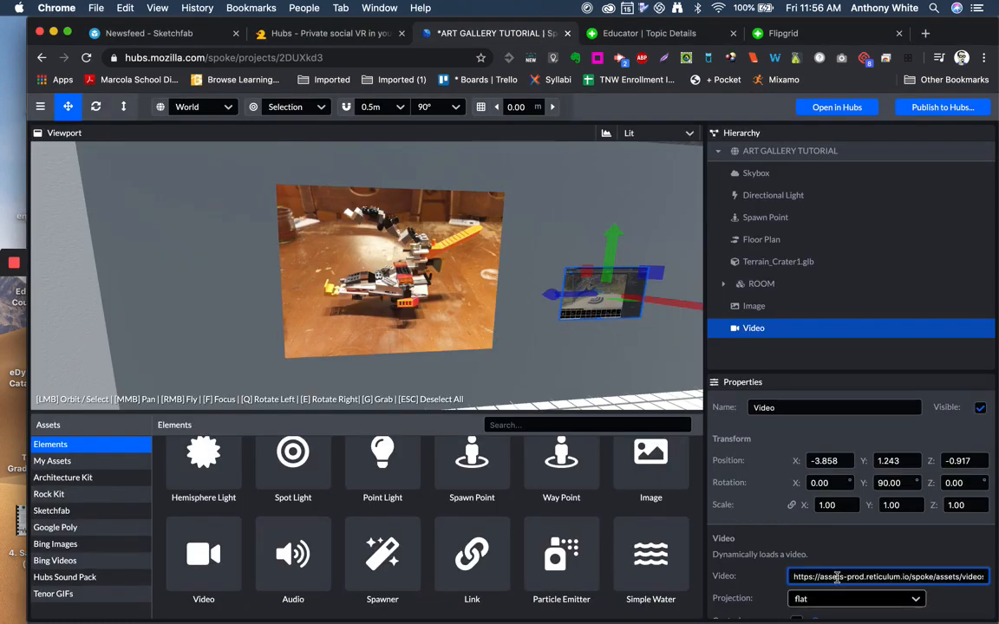
{"action": "triple_click", "coordinate": [837, 577]}
{"action": "key", "text": "super+v"}
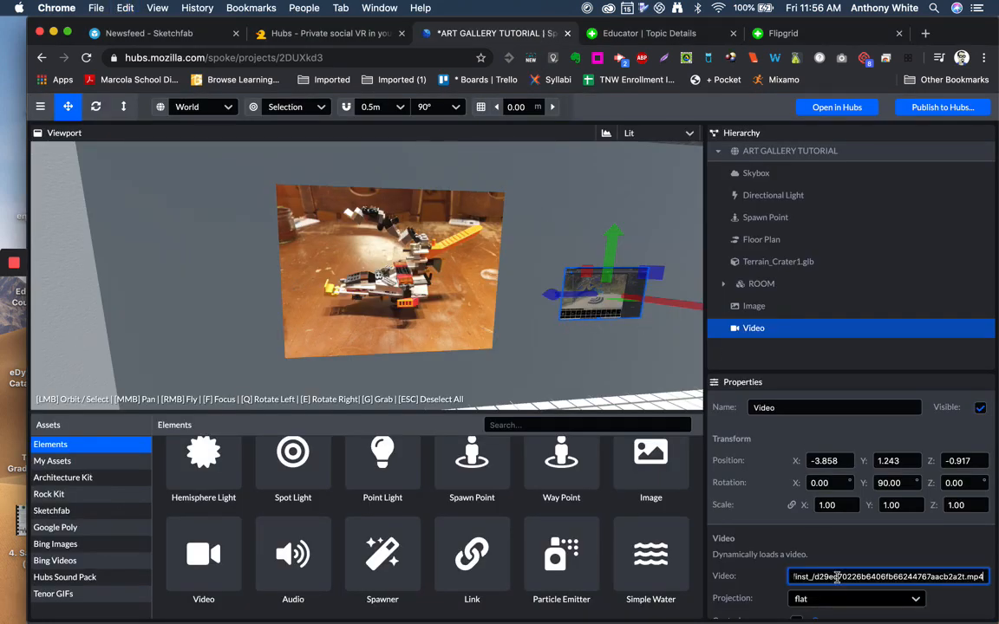
{"action": "key", "text": "Return"}
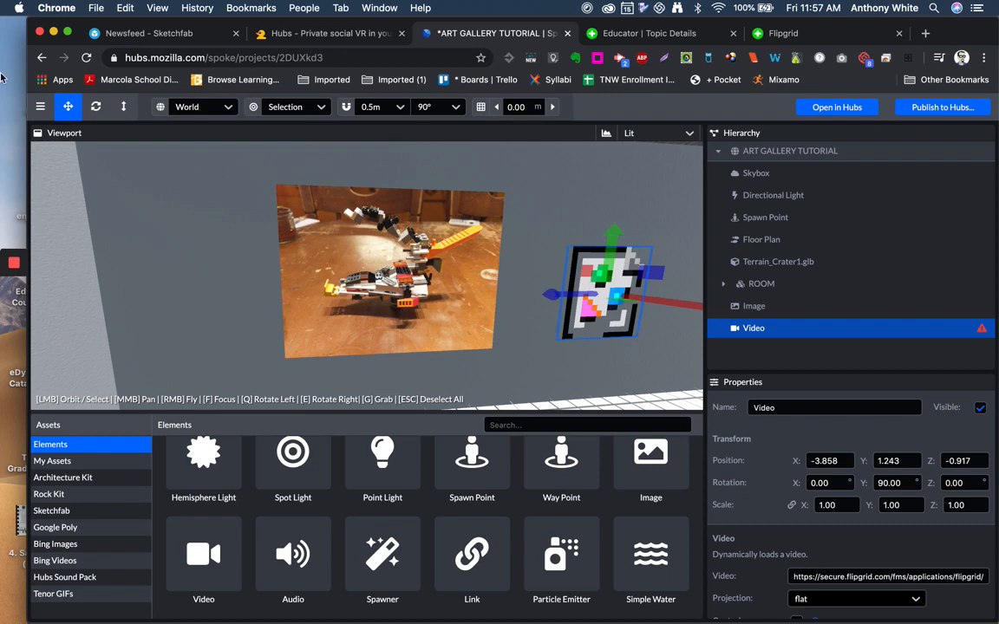
Save the ART GALLERY TUTORIAL project and reload its page.
{"action": "left_click", "coordinate": [41, 106]}
{"action": "mouse_move", "coordinate": [69, 158]}
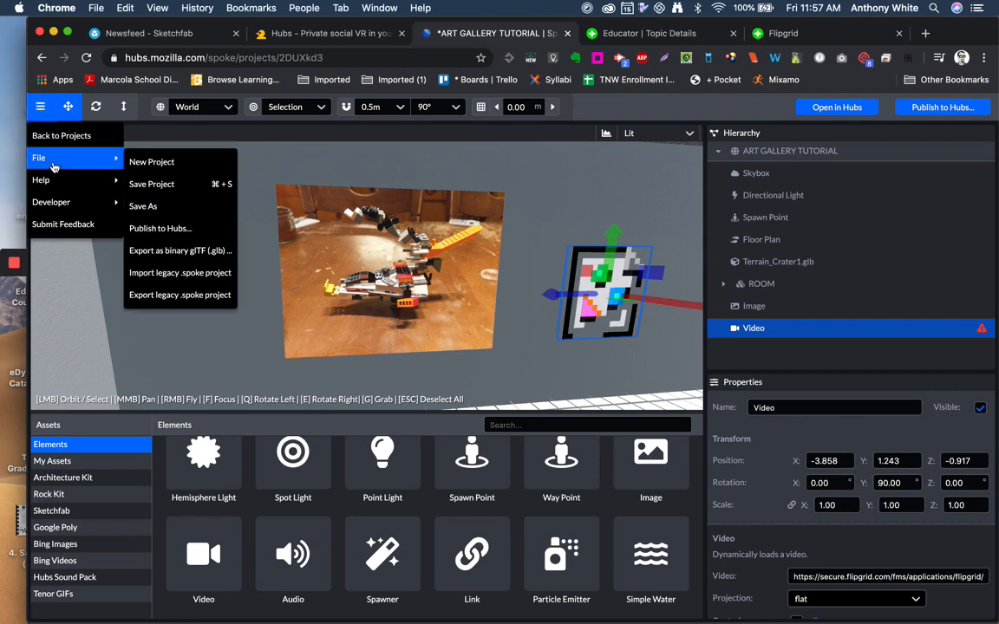
{"action": "left_click", "coordinate": [151, 191]}
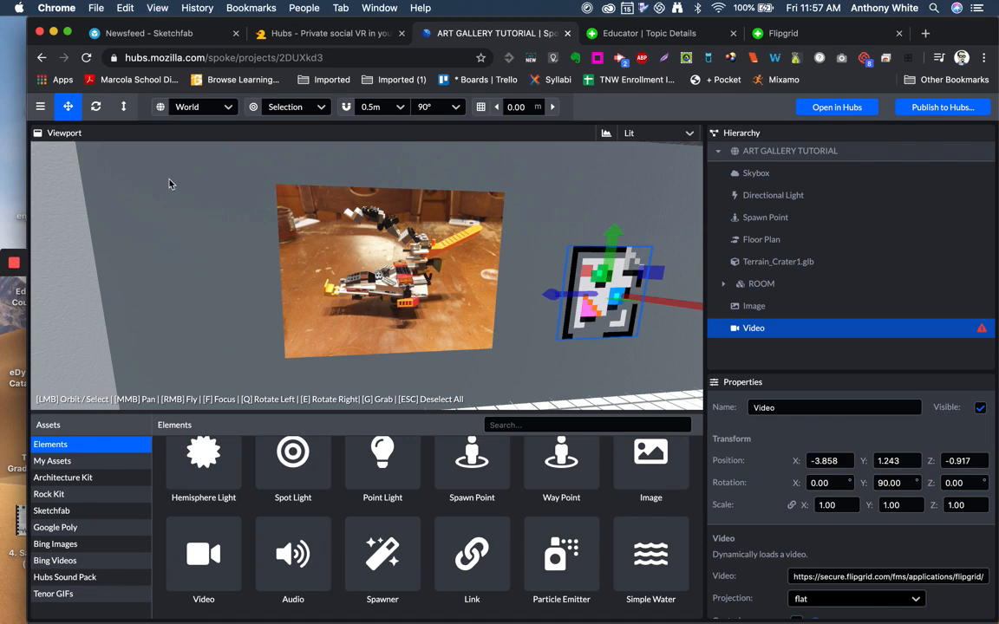
{"action": "key", "text": "super+r"}
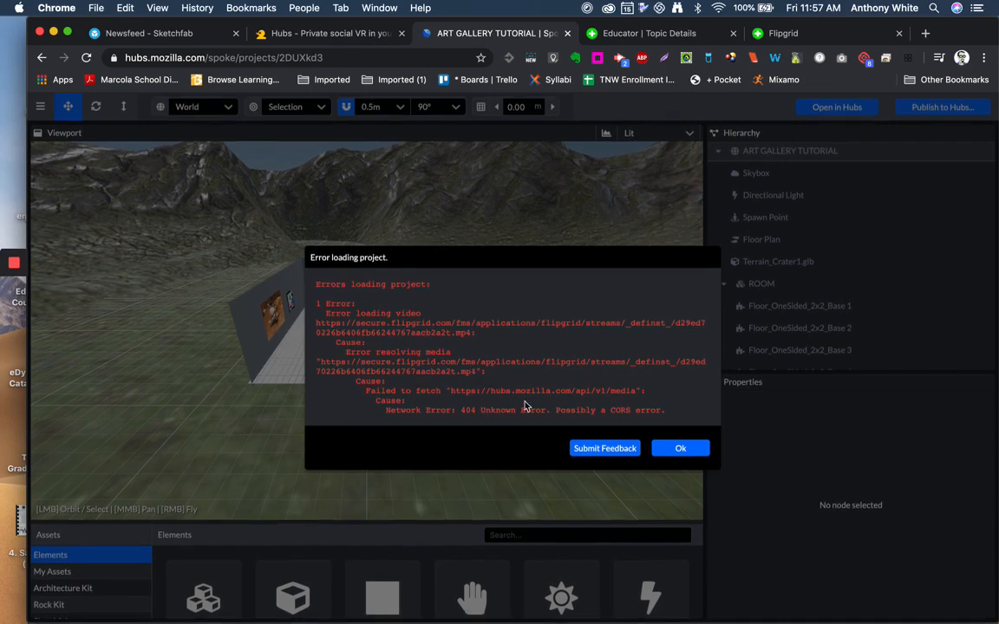
Dismiss the loading error, select the broken video on the gallery wall, and check the end of its source URL.
{"action": "left_click", "coordinate": [678, 449]}
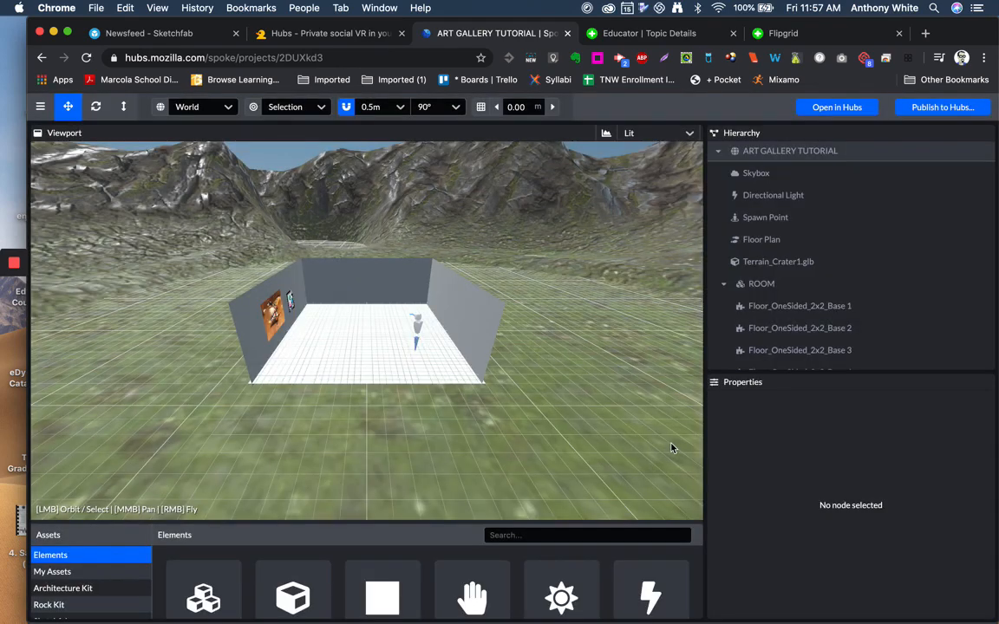
{"action": "right_click_drag", "start_coordinate": [311, 292], "coordinate": [339, 280]}
{"action": "key", "text": "w"}
{"action": "key", "text": "w"}
{"action": "key", "text": "w"}
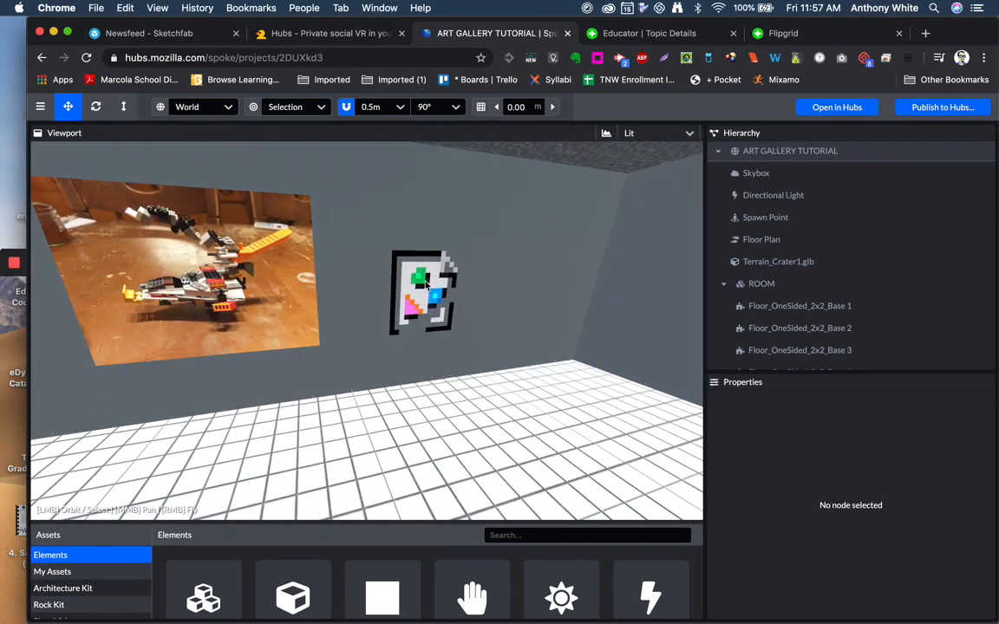
{"action": "left_click", "coordinate": [395, 262]}
{"action": "scroll", "coordinate": [882, 562], "scroll_direction": "down", "scroll_amount": 1}
{"action": "left_click", "coordinate": [859, 565]}
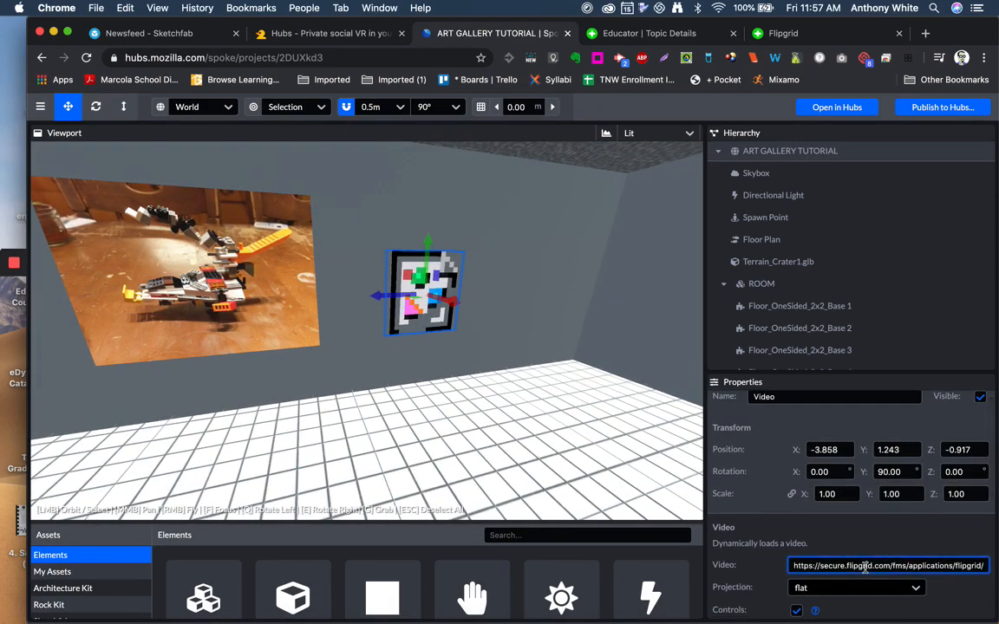
{"action": "key", "text": "super+Right"}
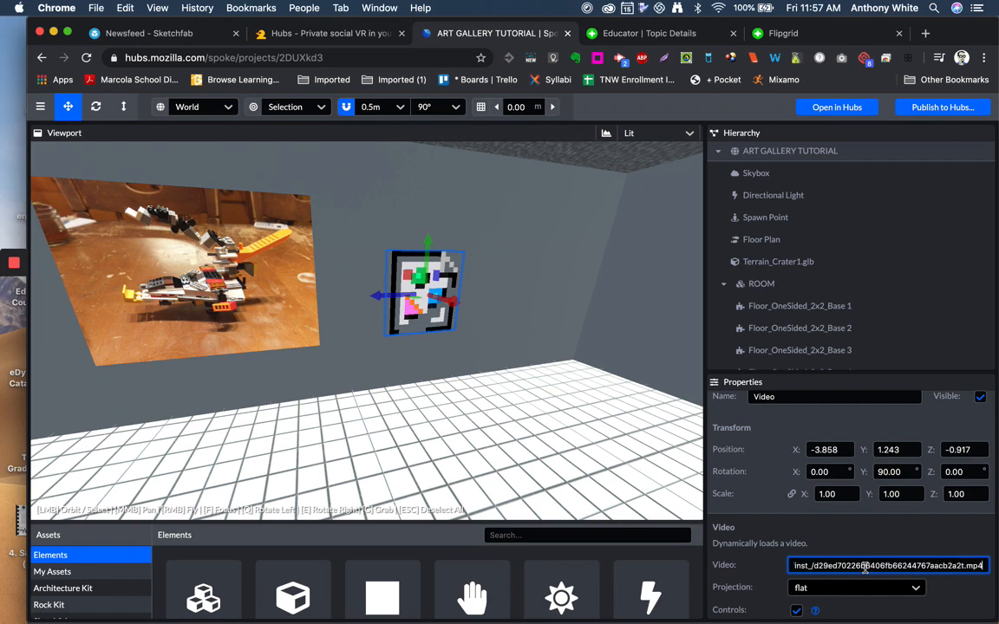
Download the Flipgrid response video as an .mp4 file and inspect the downloaded file's source information in Finder.
{"action": "left_click", "coordinate": [808, 39]}
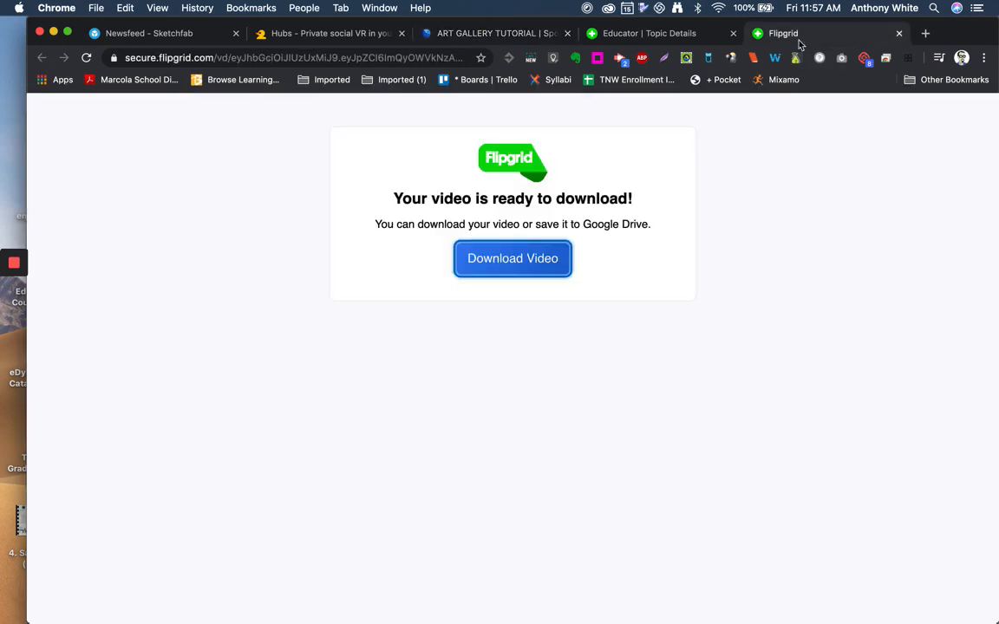
{"action": "left_click", "coordinate": [493, 268]}
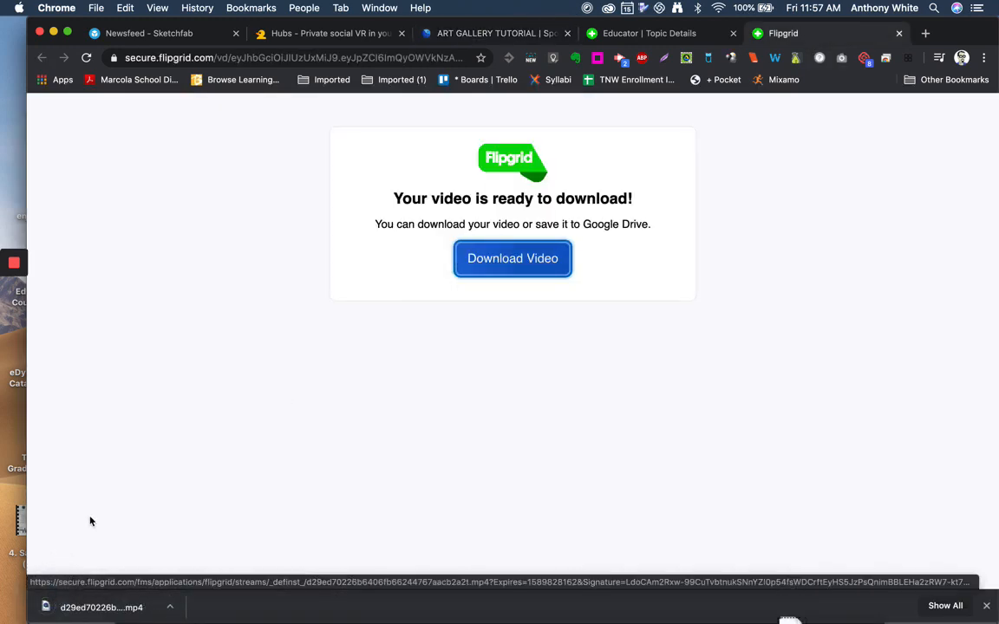
{"action": "mouse_move", "coordinate": [500, 612]}
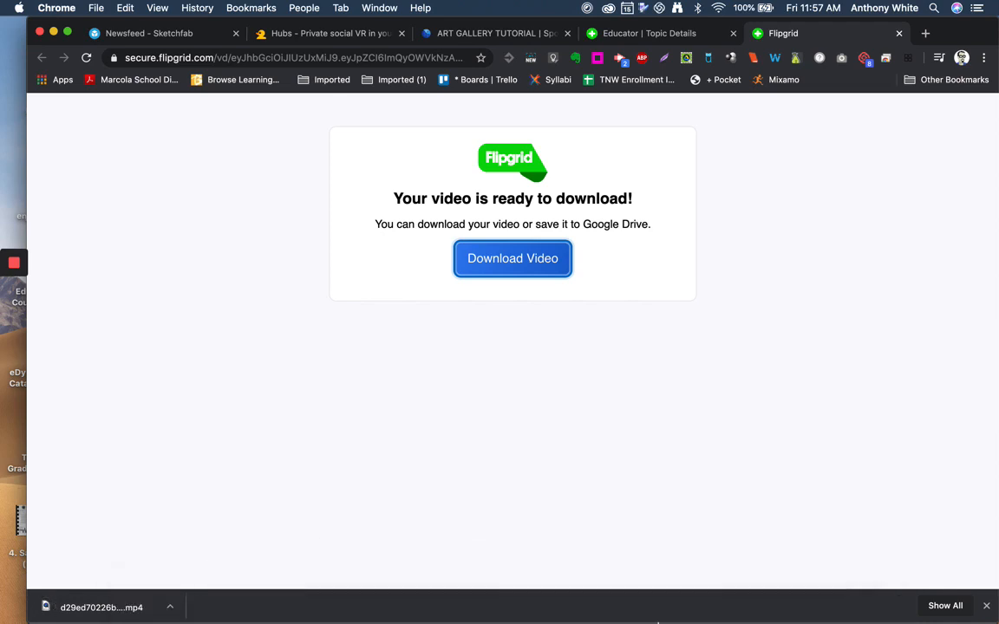
{"action": "mouse_move", "coordinate": [798, 619]}
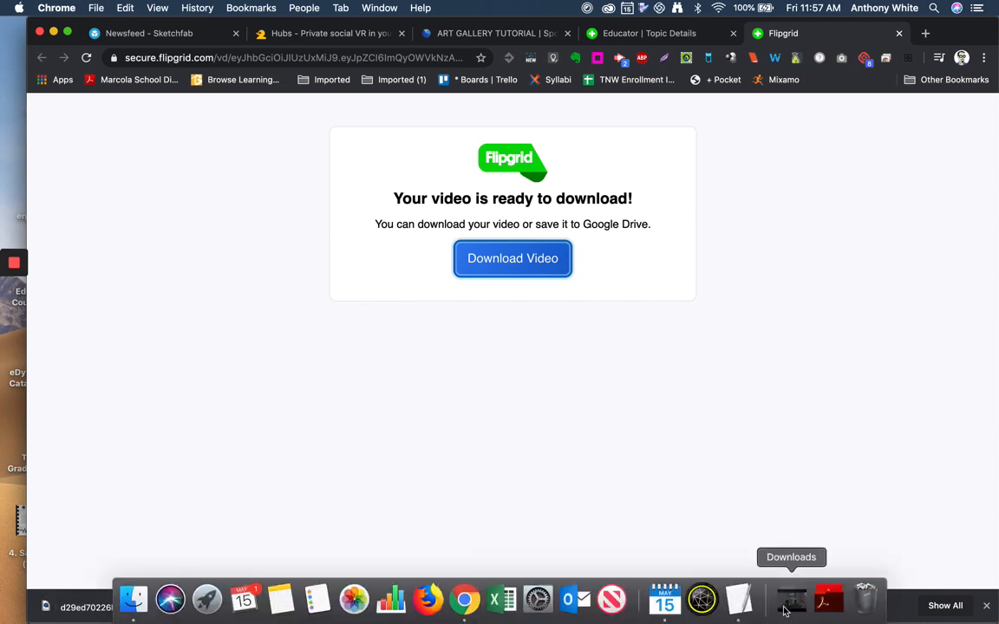
{"action": "left_click", "coordinate": [791, 598]}
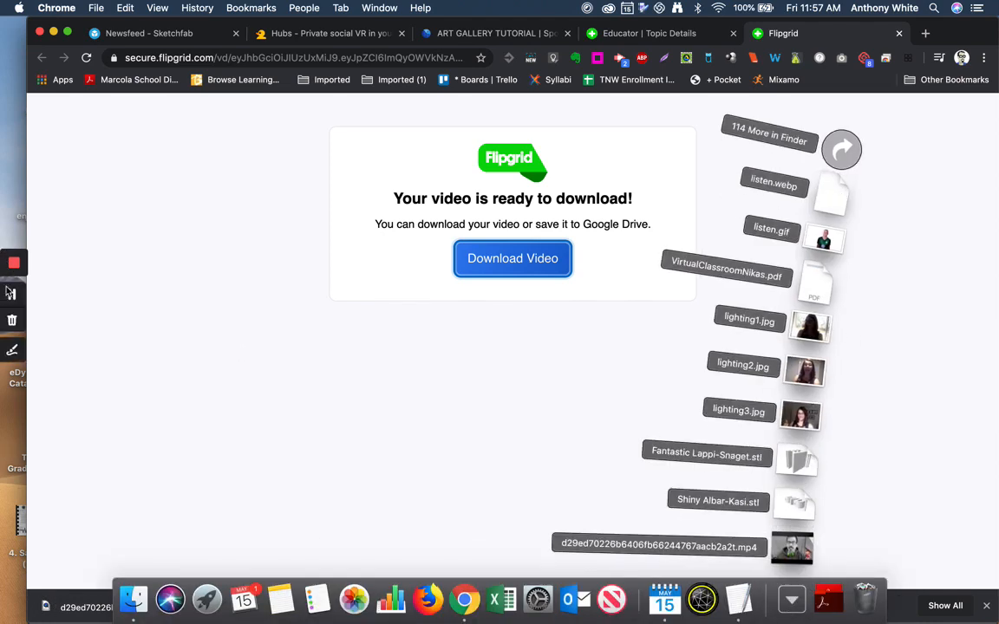
{"action": "left_click", "coordinate": [13, 297]}
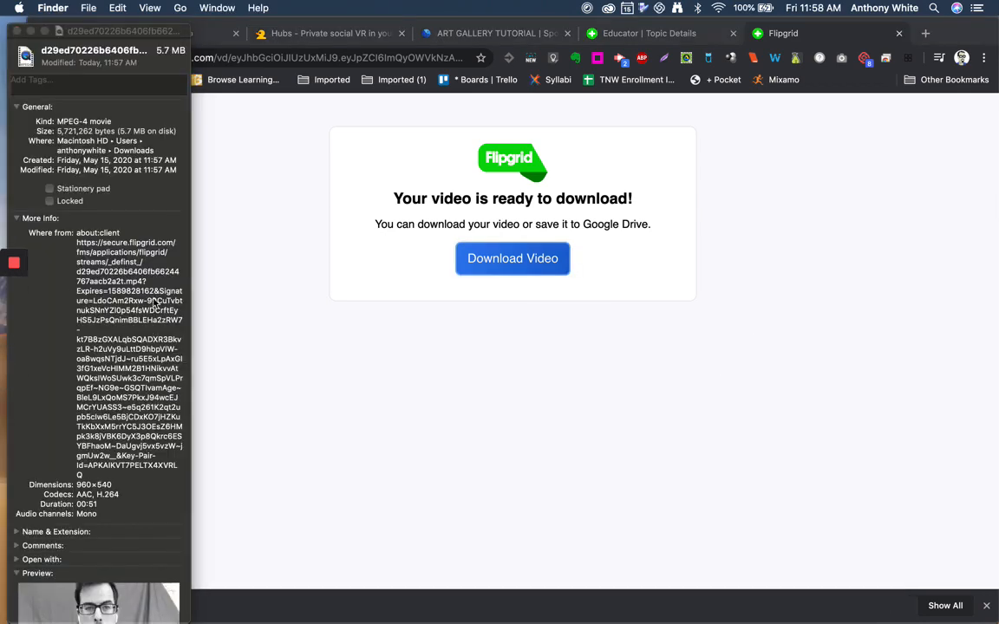
{"action": "scroll", "coordinate": [148, 282], "scroll_direction": "down", "scroll_amount": 2}
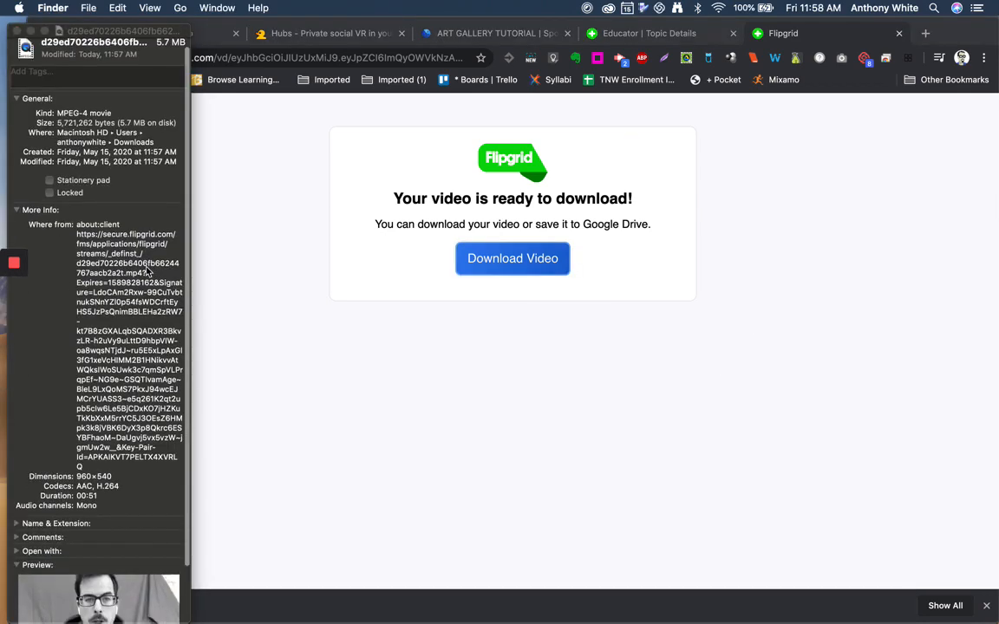
{"action": "scroll", "coordinate": [148, 271], "scroll_direction": "up", "scroll_amount": 2}
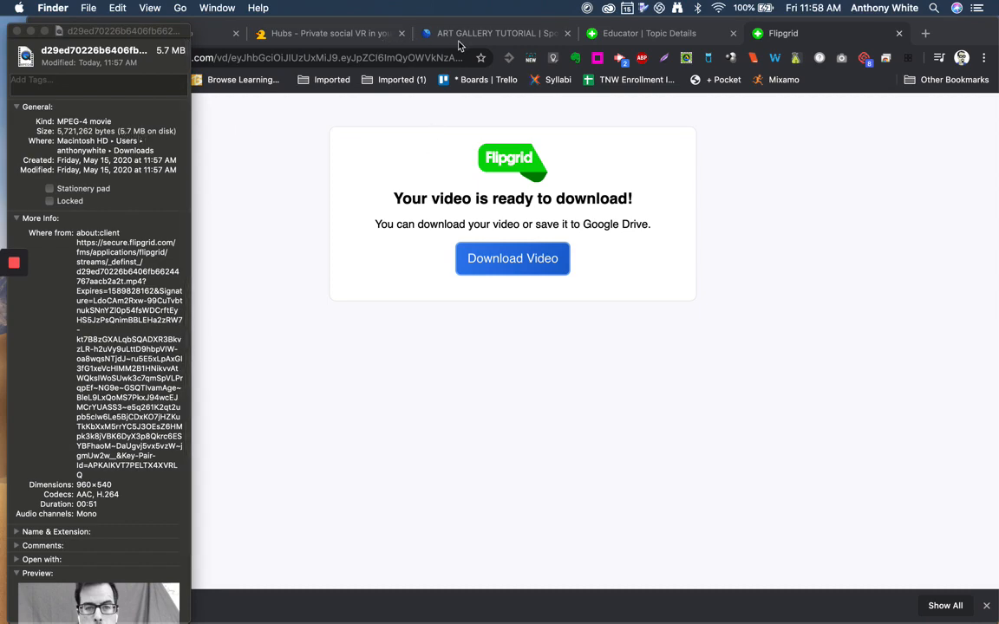
Return to the ART GALLERY TUTORIAL project and delete the broken video from the wall.
{"action": "left_click", "coordinate": [414, 37]}
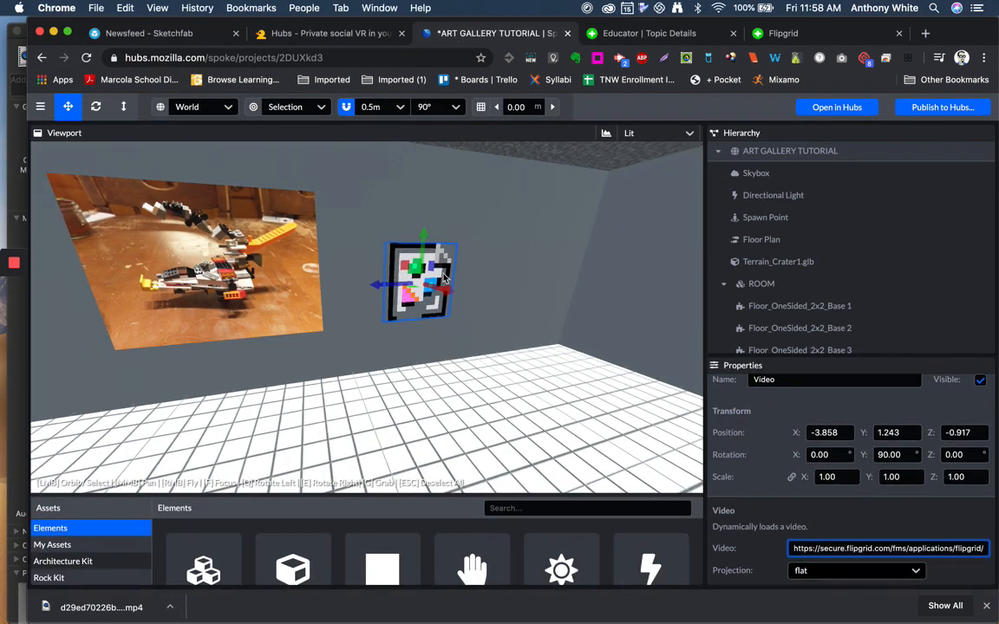
{"action": "key", "text": "BackSpace"}
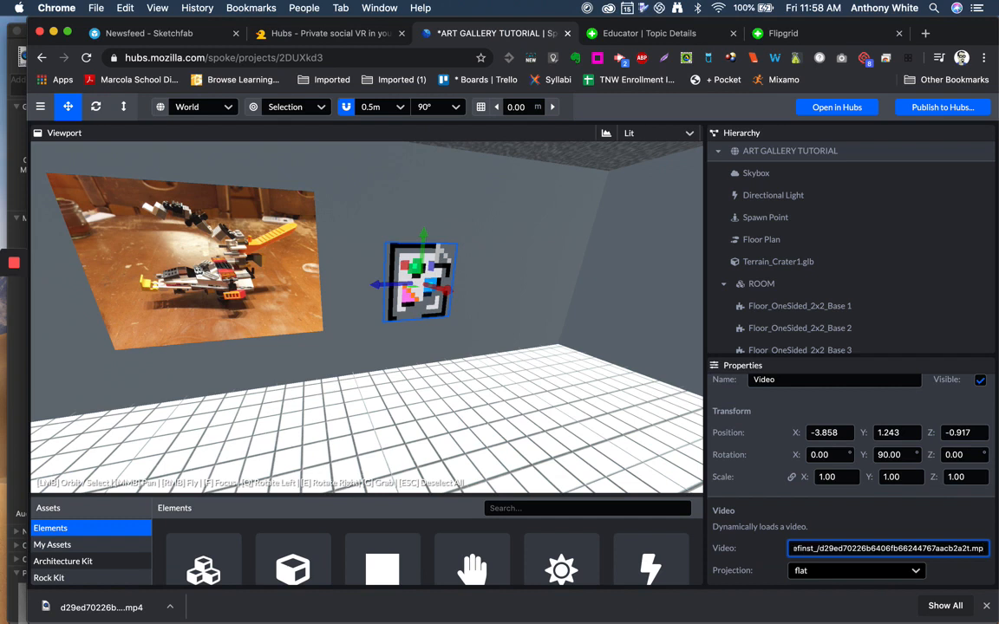
{"action": "left_click", "coordinate": [444, 276]}
{"action": "left_click", "coordinate": [425, 282]}
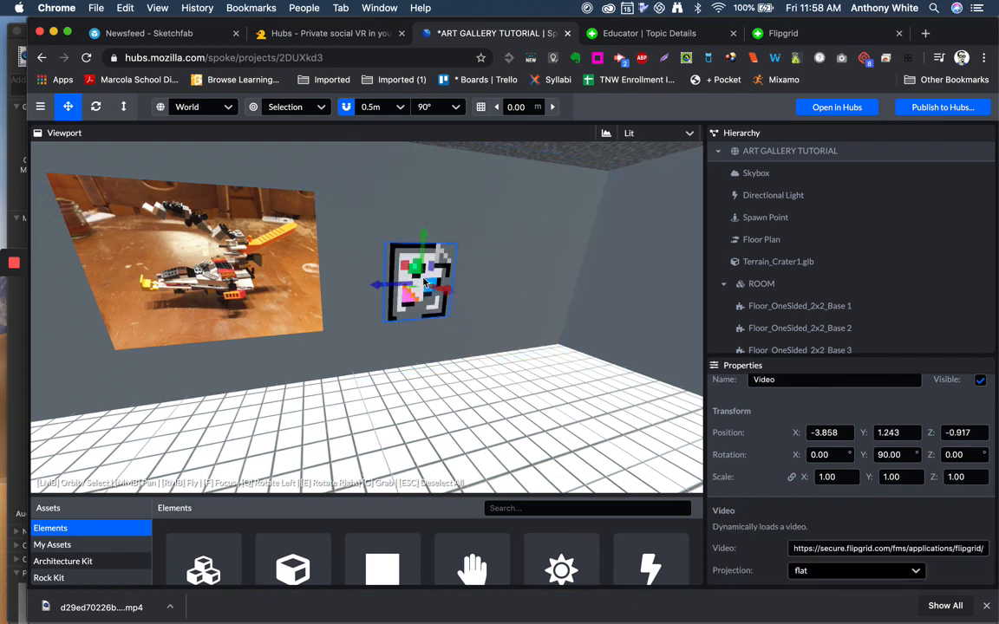
{"action": "key", "text": "Delete"}
Add the downloaded .mp4 to the scene beside the spacecraft picture and rotate it to -90° about Y.
{"action": "left_click_drag", "start_coordinate": [111, 613], "coordinate": [347, 399]}
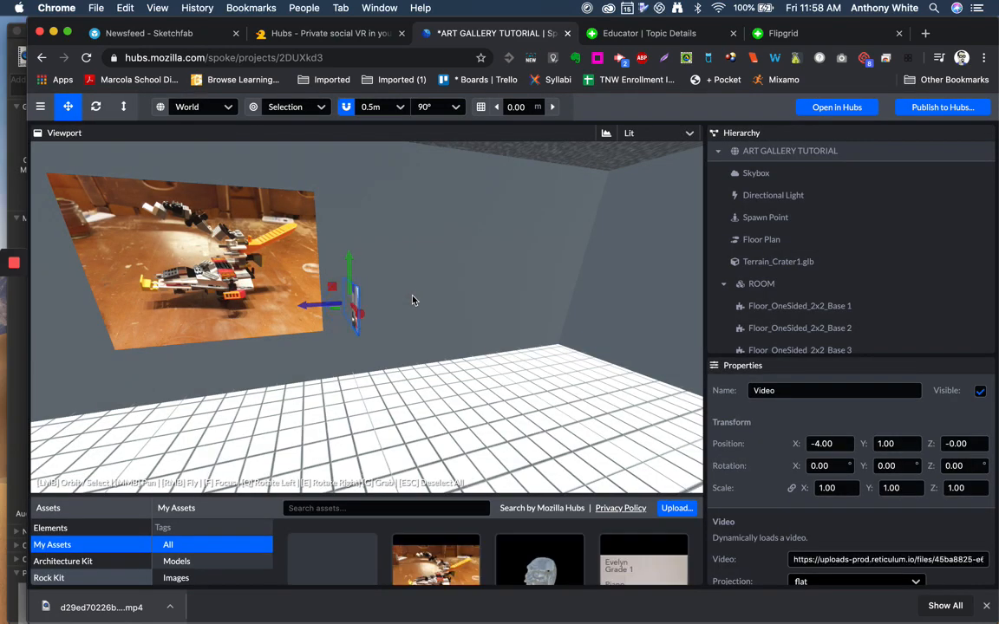
{"action": "key", "text": "e"}
{"action": "key", "text": "e"}
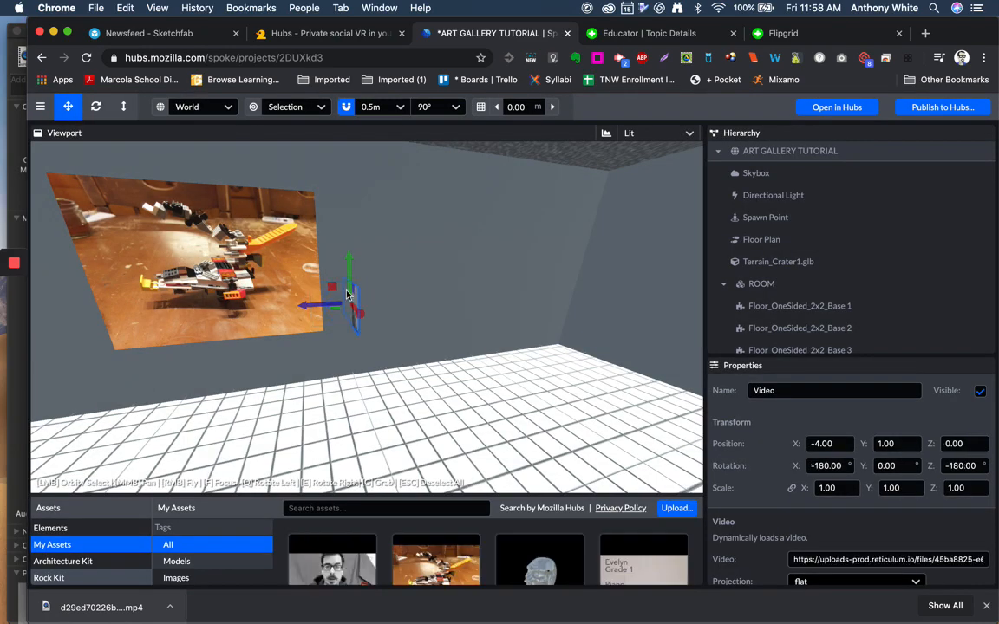
{"action": "key", "text": "e"}
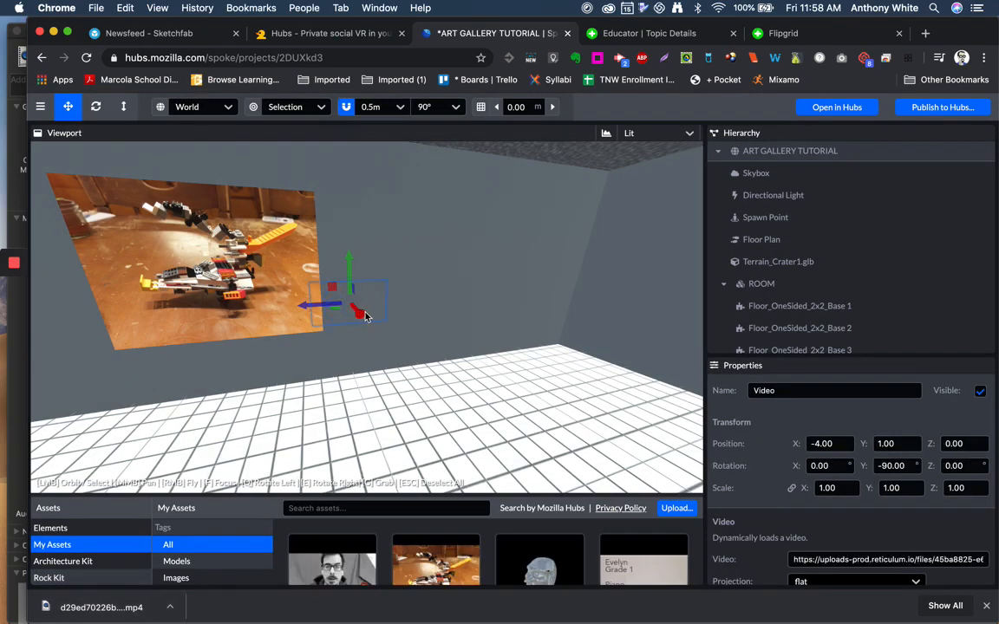
Move the video in front of the wall to X -3.50, Y 1.50 and Z -1.50.
{"action": "left_click_drag", "start_coordinate": [359, 316], "coordinate": [365, 325]}
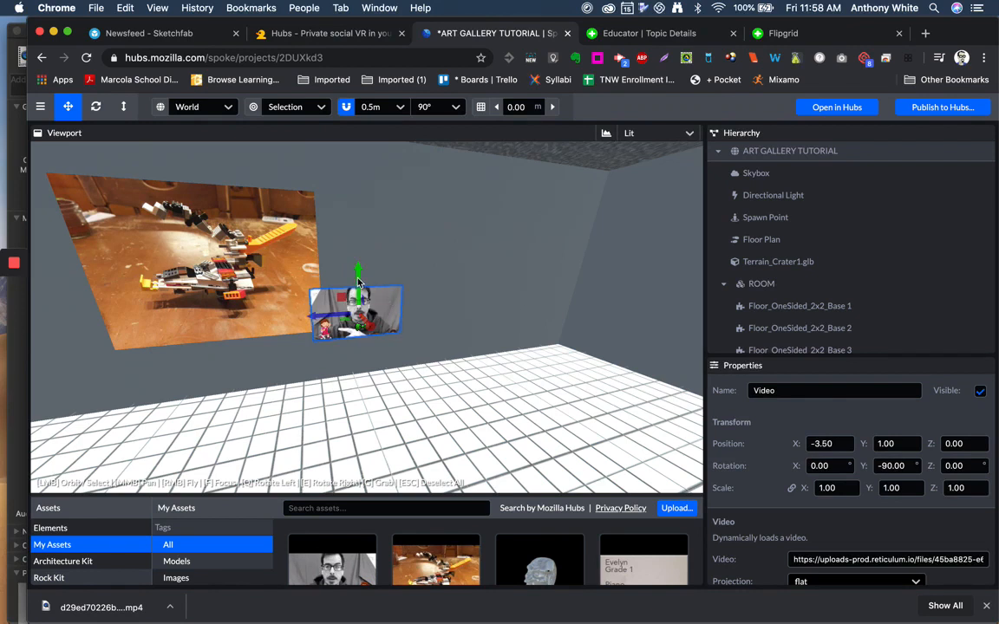
{"action": "left_click_drag", "start_coordinate": [359, 275], "coordinate": [358, 227]}
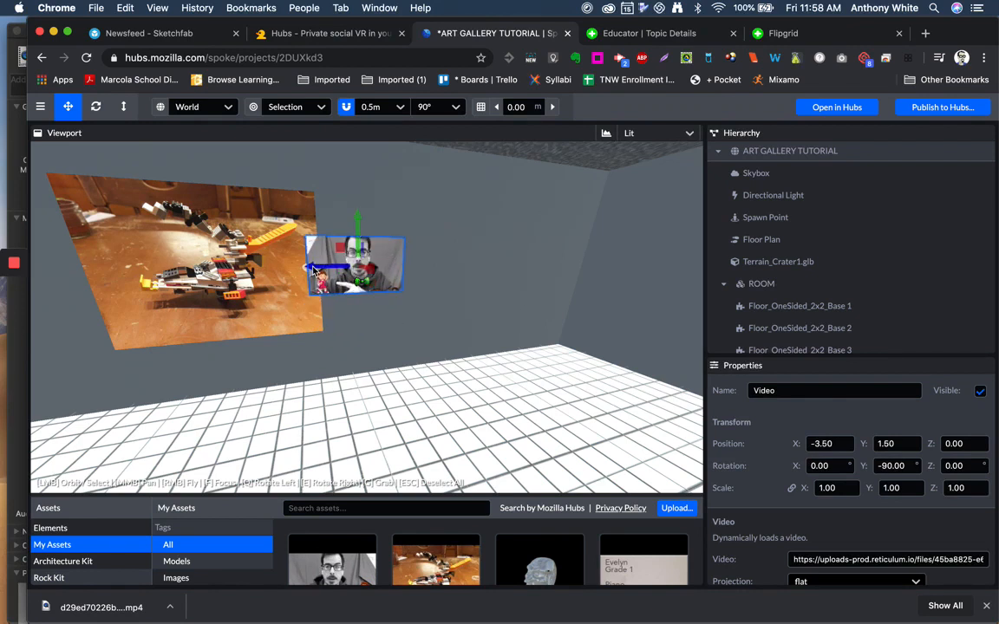
{"action": "left_click_drag", "start_coordinate": [315, 271], "coordinate": [342, 260]}
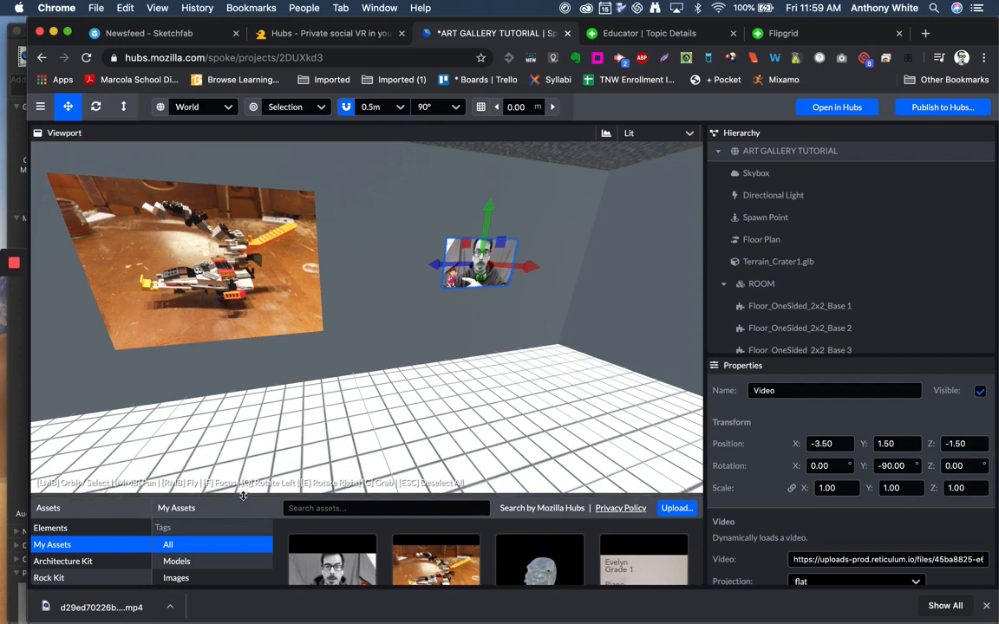
Place a Link element at X -3.00, Z -3.00 near the room's corner, raise it to Y 1.00, and save the project.
{"action": "left_click_drag", "start_coordinate": [243, 495], "coordinate": [227, 387]}
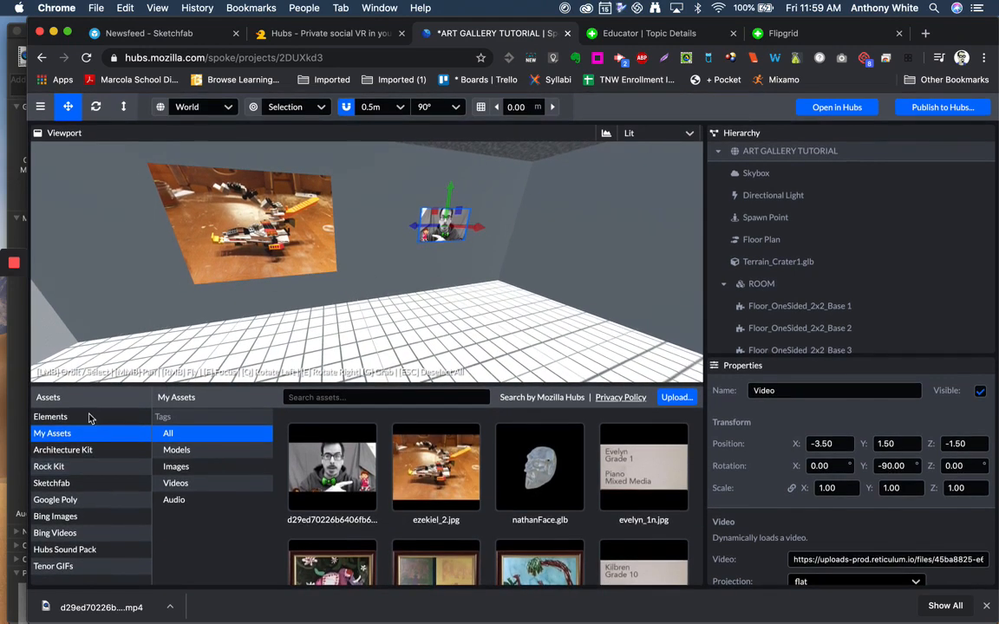
{"action": "left_click", "coordinate": [90, 419]}
{"action": "scroll", "coordinate": [268, 493], "scroll_direction": "down", "scroll_amount": 3}
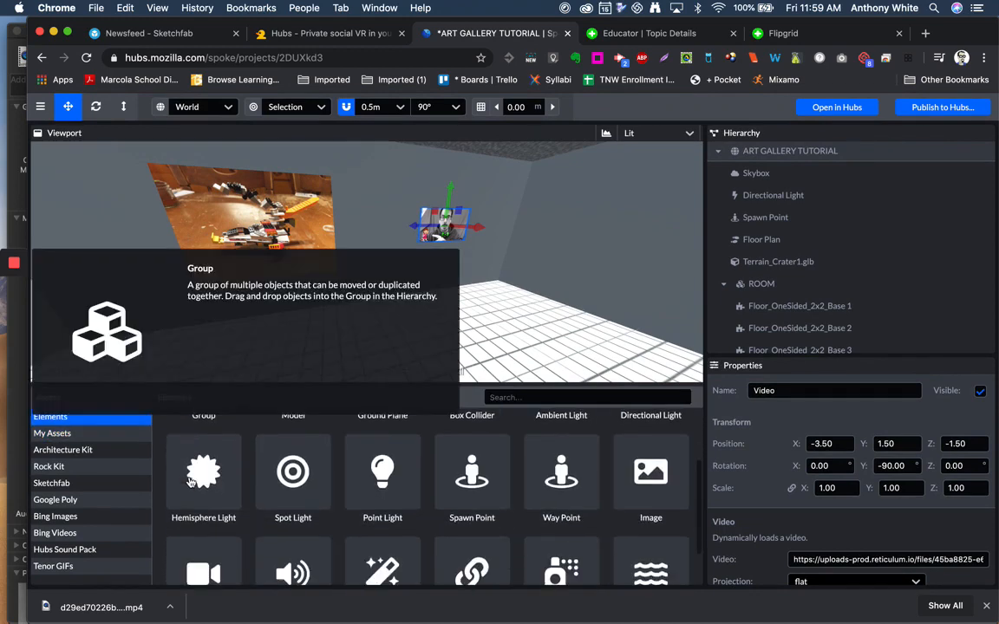
{"action": "left_click", "coordinate": [471, 520]}
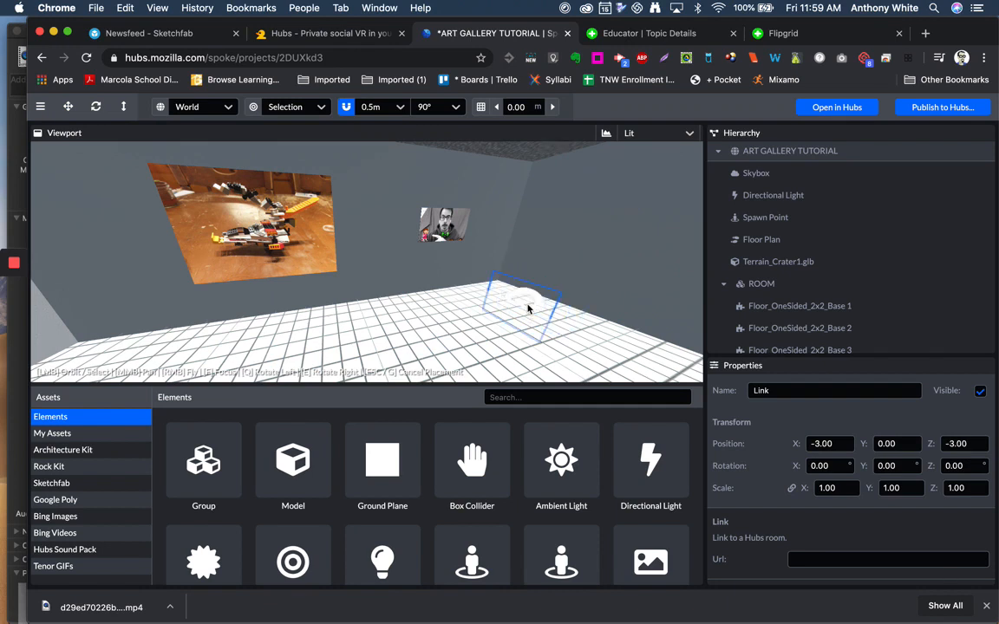
{"action": "left_click", "coordinate": [527, 308]}
{"action": "left_click_drag", "start_coordinate": [538, 253], "coordinate": [544, 201]}
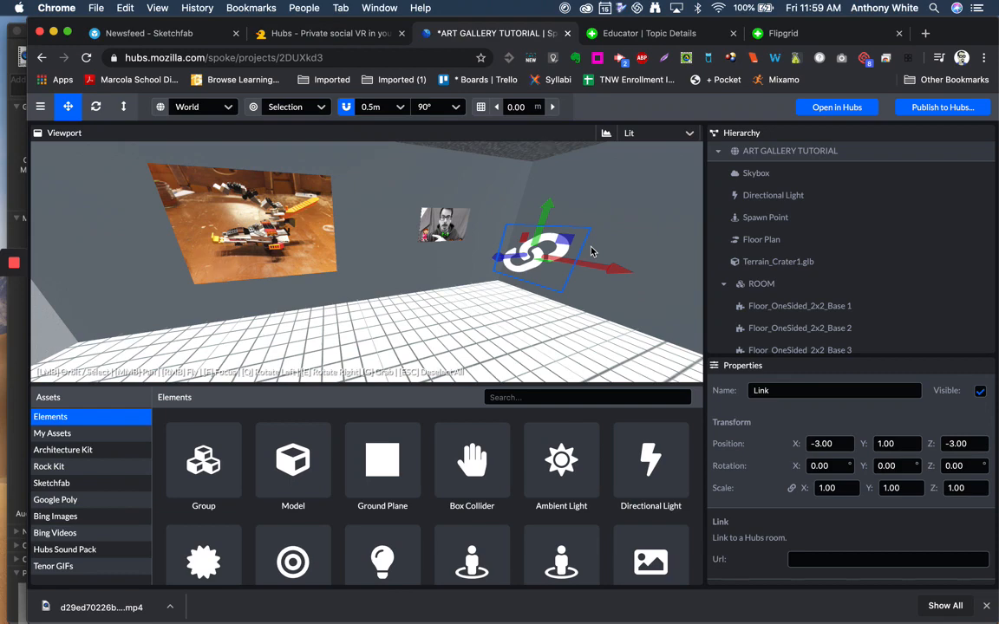
{"action": "key", "text": "super+s"}
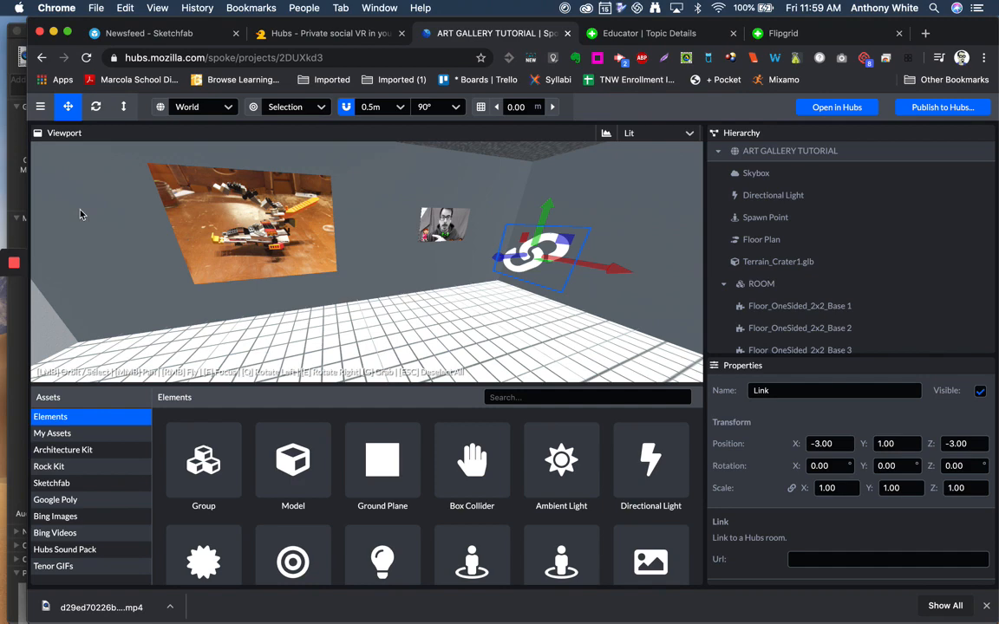
Go back to the project list and open the TNW Art Show - Part 1 project.
{"action": "left_click", "coordinate": [40, 107]}
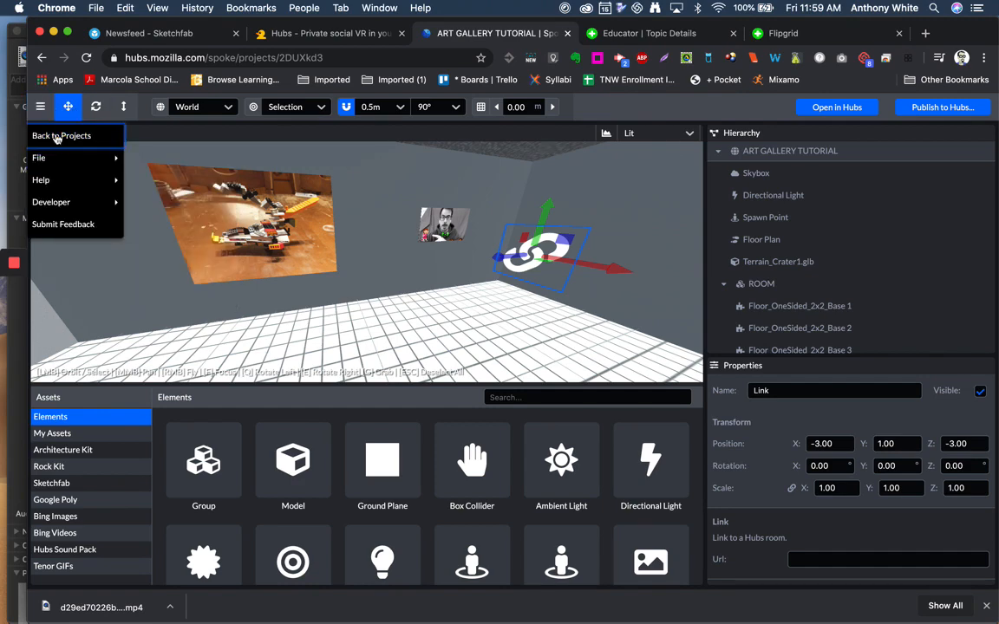
{"action": "left_click", "coordinate": [47, 136]}
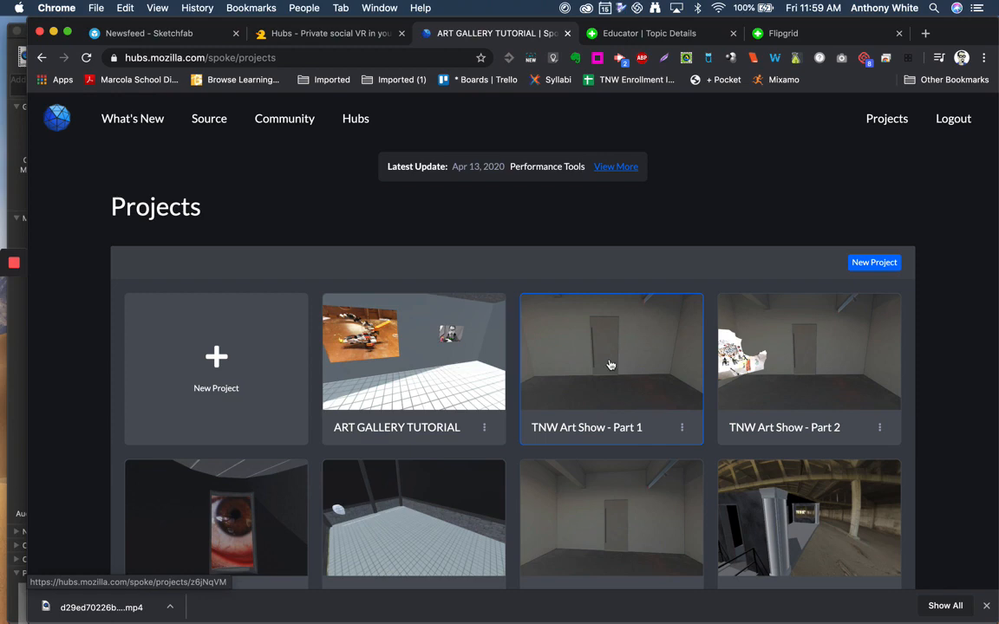
{"action": "scroll", "coordinate": [610, 364], "scroll_direction": "down", "scroll_amount": 2}
{"action": "scroll", "coordinate": [610, 364], "scroll_direction": "up", "scroll_amount": 2}
{"action": "scroll", "coordinate": [611, 365], "scroll_direction": "down", "scroll_amount": 1}
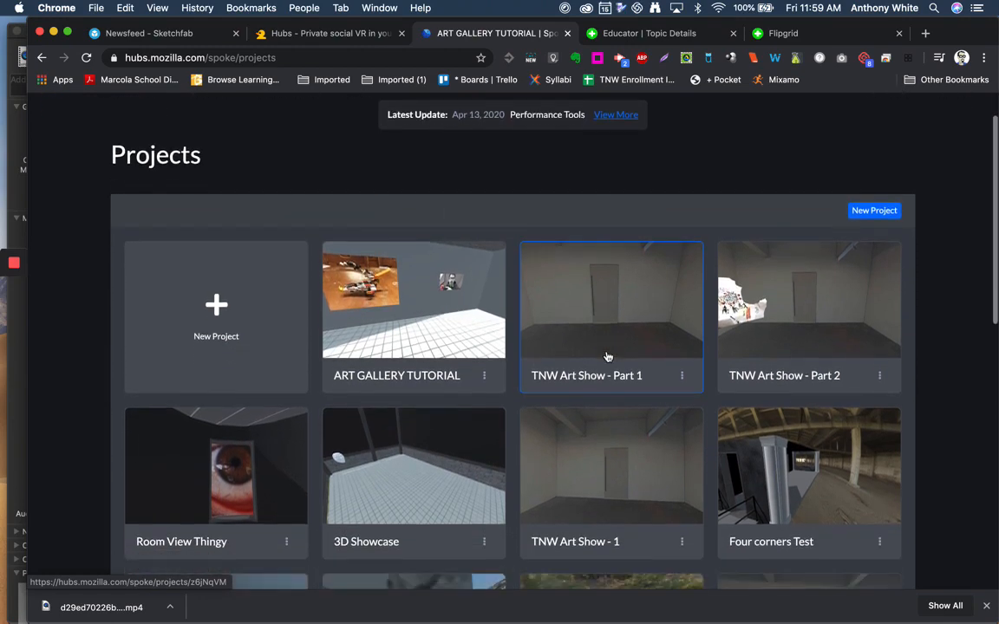
{"action": "scroll", "coordinate": [618, 312], "scroll_direction": "down", "scroll_amount": 3}
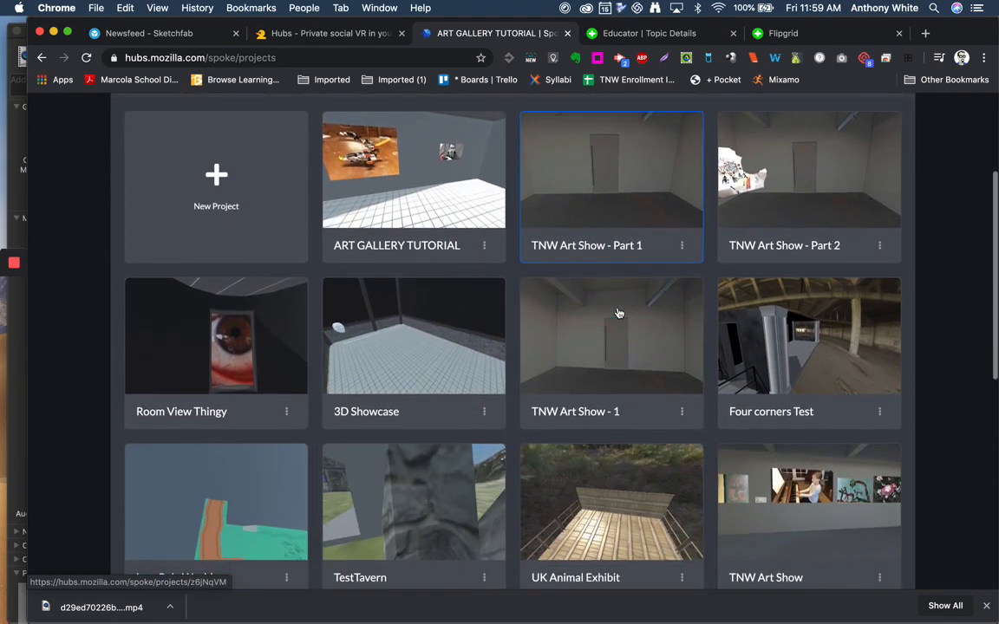
{"action": "scroll", "coordinate": [619, 313], "scroll_direction": "up", "scroll_amount": 3}
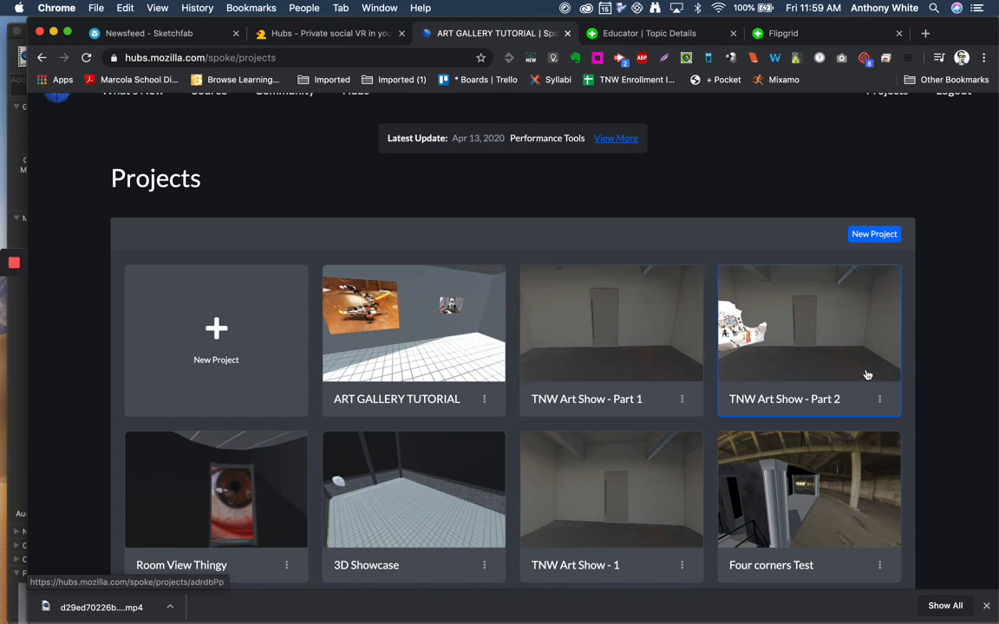
{"action": "left_click", "coordinate": [608, 325]}
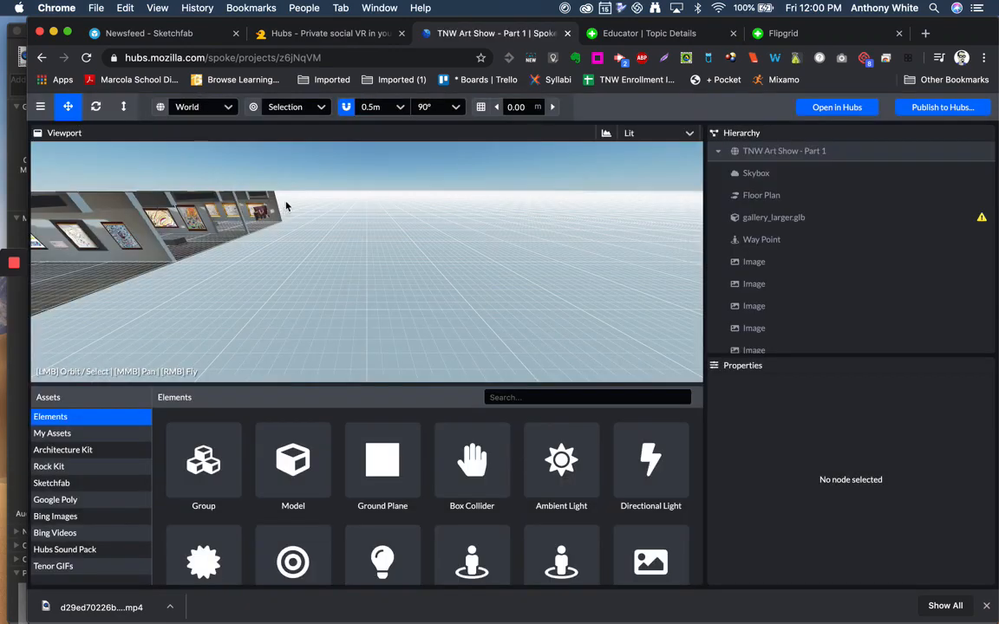
Examine the link element placed on the door inside the TNW Art Show gallery.
{"action": "right_click_drag", "start_coordinate": [366, 260], "coordinate": [185, 206]}
{"action": "key", "text": "w"}
{"action": "key", "text": "w"}
{"action": "key", "text": "w"}
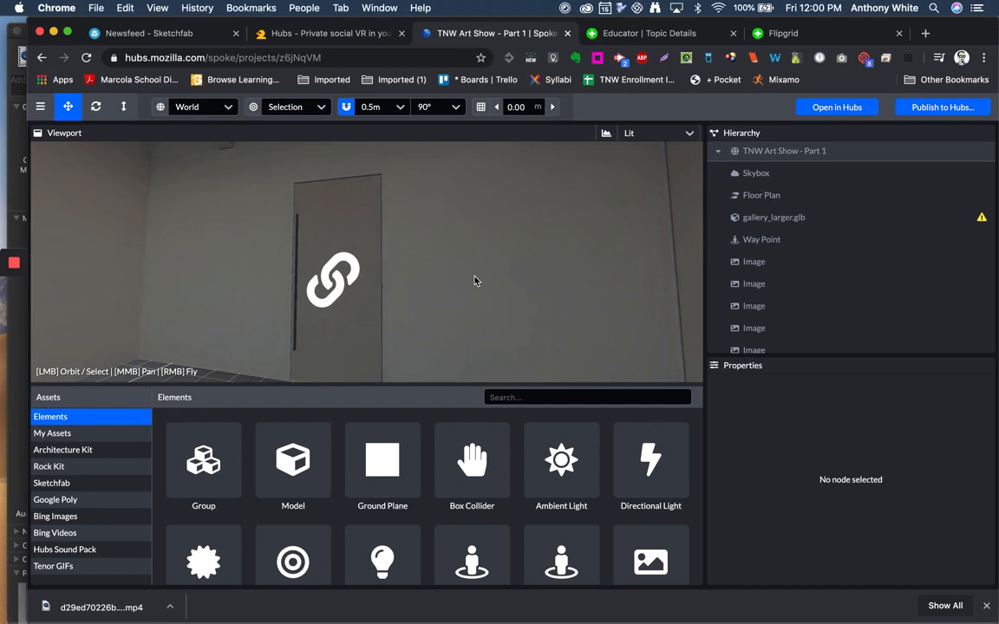
Examine the way point near the gallery door and the framed artworks around the room.
{"action": "mouse_move", "coordinate": [11, 295]}
{"action": "mouse_move", "coordinate": [320, 265]}
{"action": "right_mouse_down"}
{"action": "mouse_move", "coordinate": [329, 221]}
{"action": "mouse_move", "coordinate": [225, 238]}
{"action": "mouse_move", "coordinate": [190, 260]}
{"action": "mouse_move", "coordinate": [173, 256]}
{"action": "mouse_move", "coordinate": [186, 260]}
{"action": "mouse_move", "coordinate": [165, 200]}
{"action": "mouse_move", "coordinate": [113, 282]}
{"action": "mouse_move", "coordinate": [69, 208]}
{"action": "mouse_move", "coordinate": [52, 243]}
{"action": "mouse_move", "coordinate": [83, 243]}
{"action": "mouse_move", "coordinate": [52, 239]}
{"action": "mouse_move", "coordinate": [82, 227]}
{"action": "mouse_move", "coordinate": [48, 200]}
{"action": "mouse_move", "coordinate": [74, 252]}
{"action": "mouse_move", "coordinate": [190, 208]}
{"action": "mouse_move", "coordinate": [156, 222]}
{"action": "mouse_move", "coordinate": [160, 212]}
{"action": "mouse_move", "coordinate": [235, 227]}
{"action": "mouse_move", "coordinate": [225, 269]}
{"action": "right_mouse_up"}
{"action": "key", "text": "w"}
{"action": "key", "text": "w"}
{"action": "key", "text": "w"}
{"action": "key", "text": "w"}
{"action": "key", "text": "w"}
{"action": "key", "text": "w"}
{"action": "key", "text": "s"}
{"action": "key", "text": "a"}
{"action": "right_click_drag", "start_coordinate": [325, 312], "coordinate": [351, 294]}
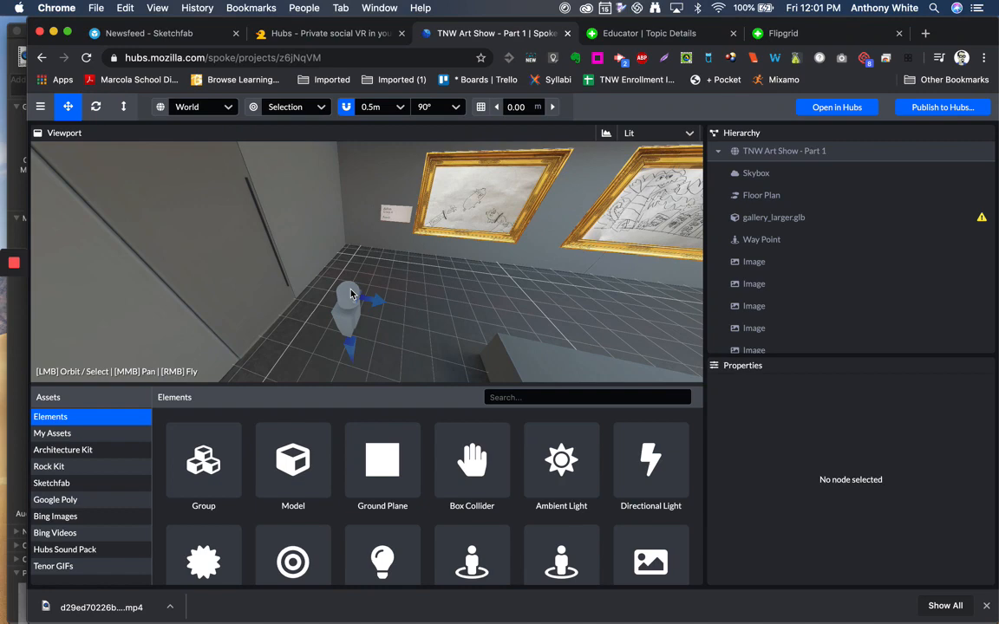
{"action": "right_click_drag", "start_coordinate": [351, 295], "coordinate": [373, 240]}
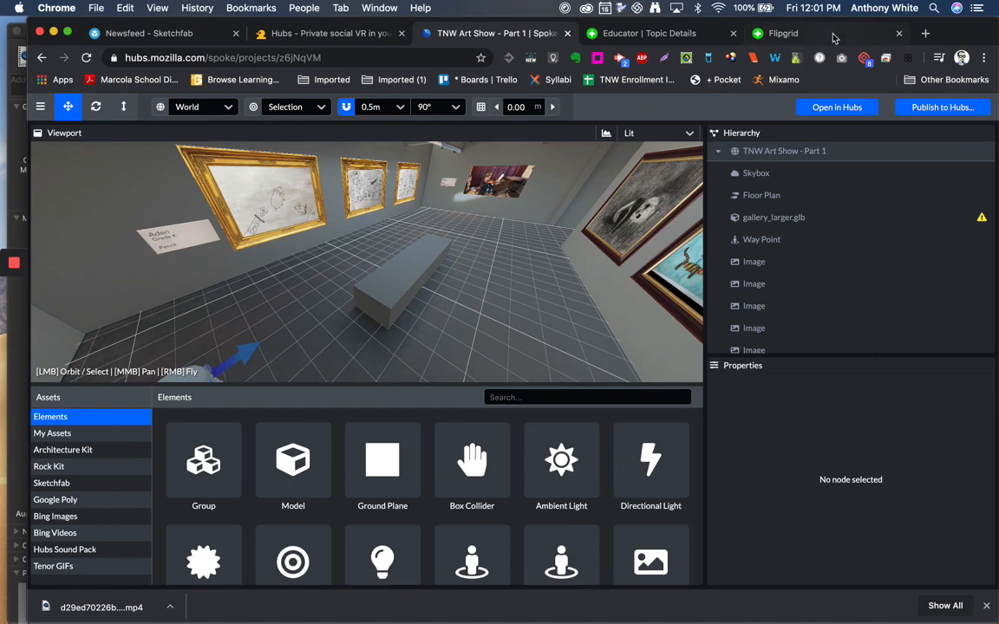
Open the Hubs server's general channel on Discord in a new browser tab, dismiss the What's New notice, and look through its recent messages.
{"action": "left_click", "coordinate": [925, 33]}
{"action": "type", "text": "di"}
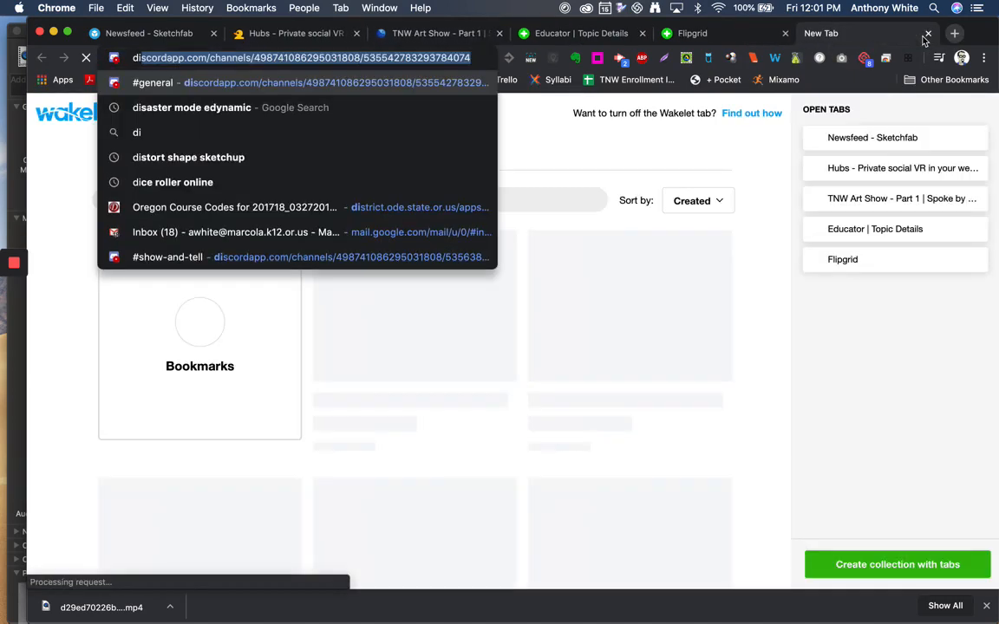
{"action": "type", "text": "sco"}
{"action": "key", "text": "Return"}
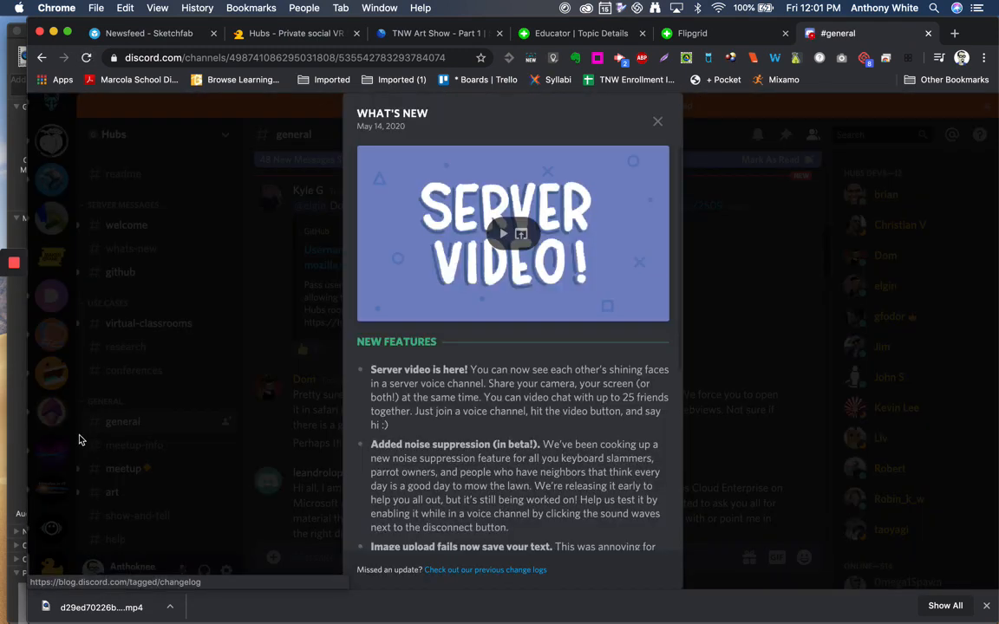
{"action": "left_click", "coordinate": [179, 424]}
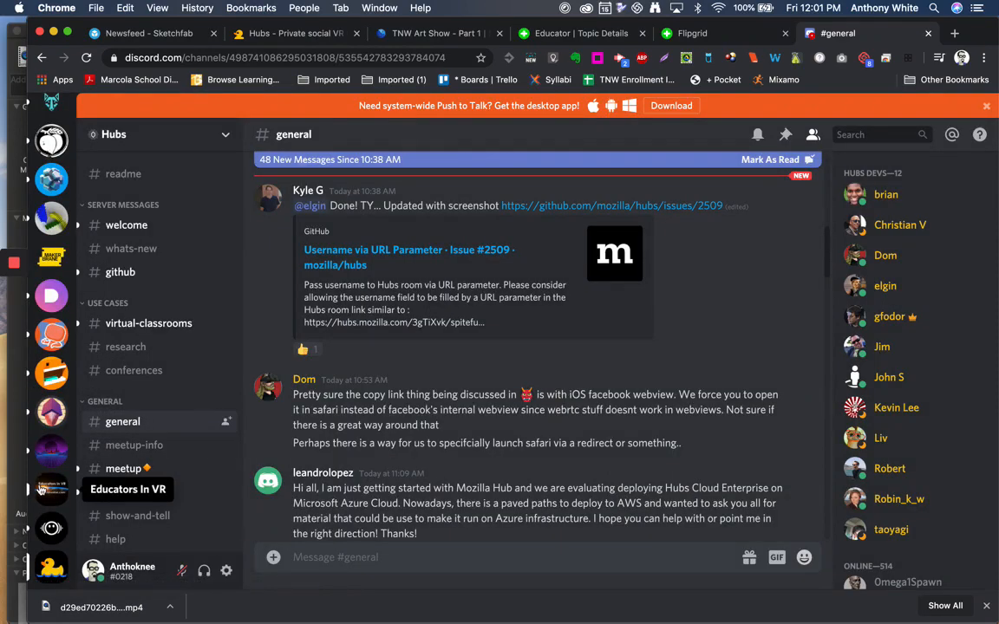
{"action": "scroll", "coordinate": [329, 368], "scroll_direction": "down", "scroll_amount": 3}
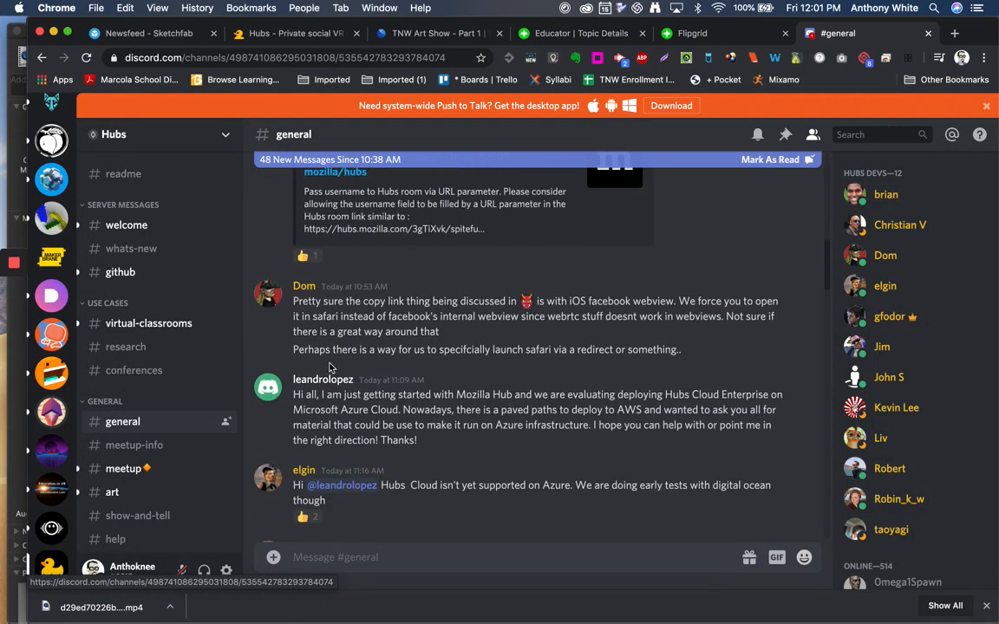
{"action": "scroll", "coordinate": [330, 368], "scroll_direction": "up", "scroll_amount": 5}
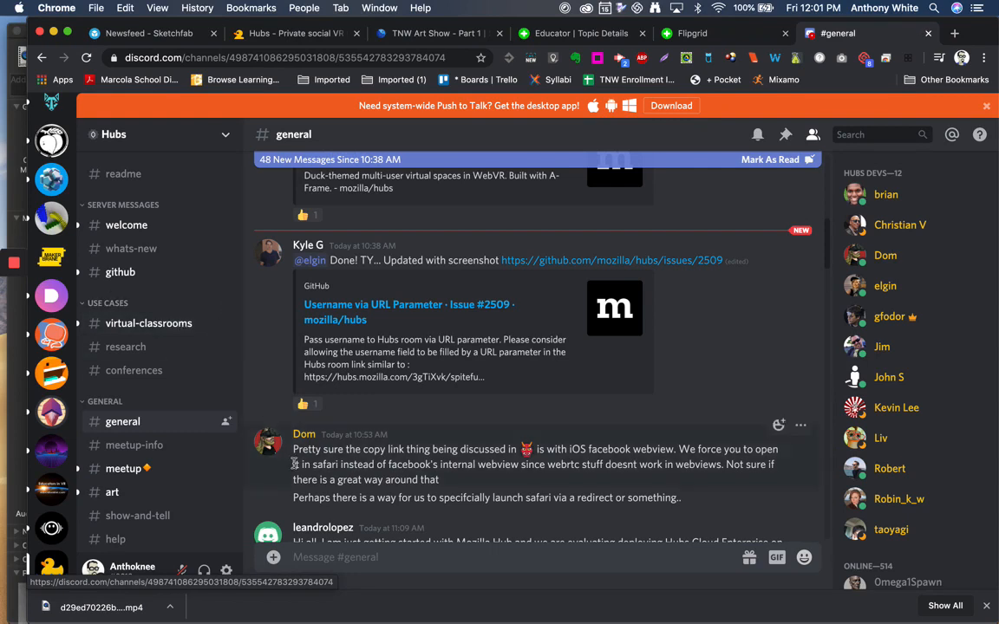
Switch to the Hubs home page and find the Join the Conversation and Hubs Bot for Discord links in its footer.
{"action": "left_click", "coordinate": [241, 34]}
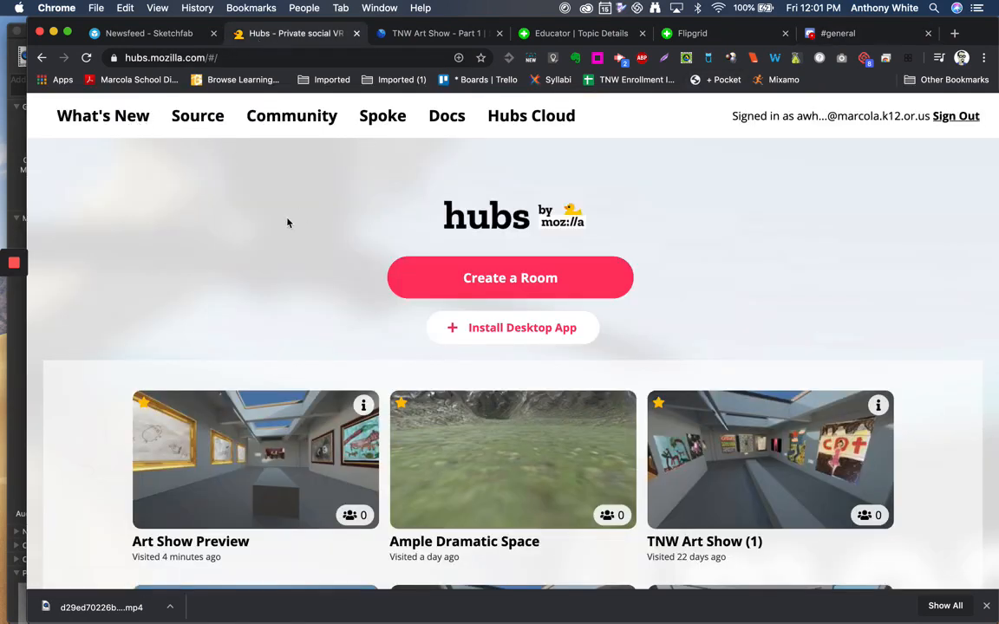
{"action": "scroll", "coordinate": [291, 228], "scroll_direction": "down", "scroll_amount": 10}
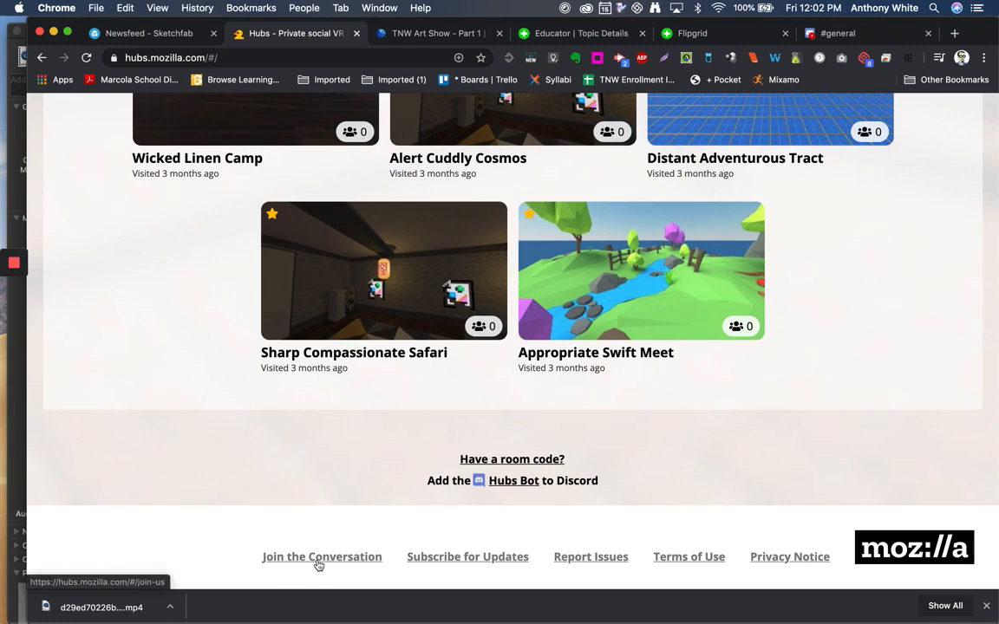
{"action": "scroll", "coordinate": [339, 488], "scroll_direction": "up", "scroll_amount": 3}
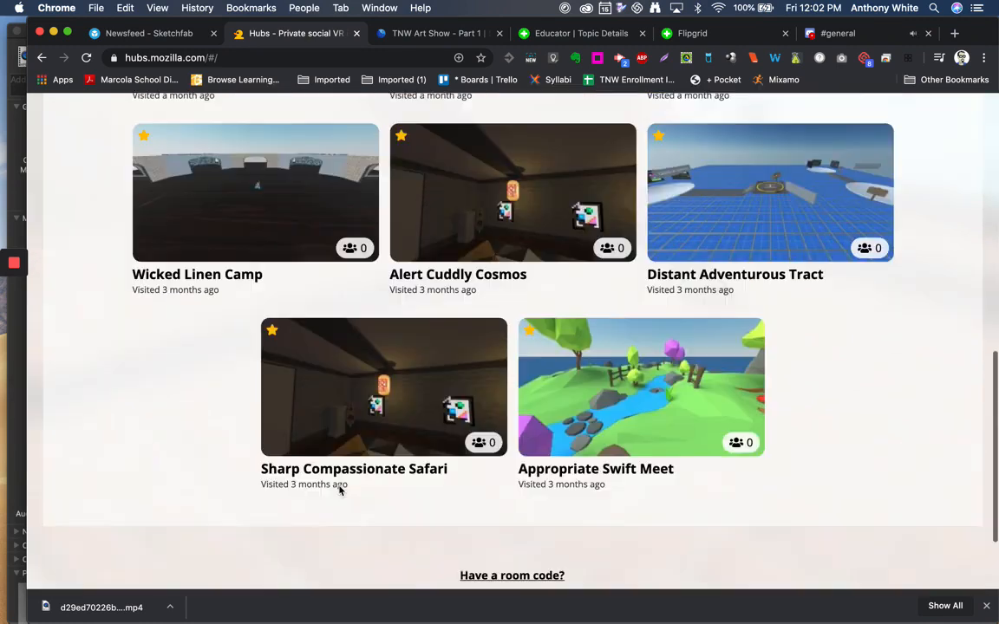
{"action": "scroll", "coordinate": [339, 488], "scroll_direction": "up", "scroll_amount": 10}
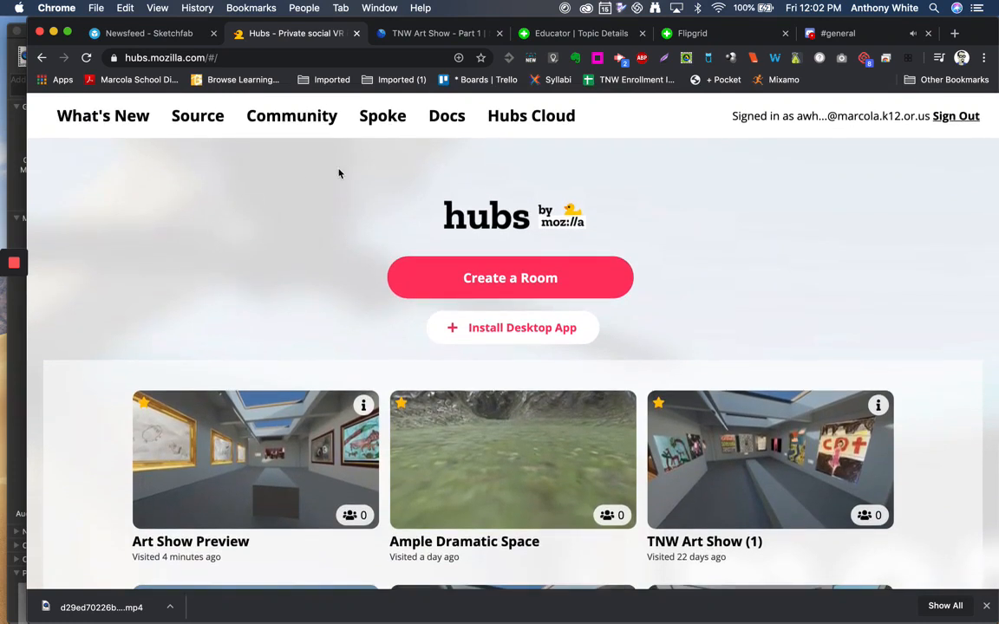